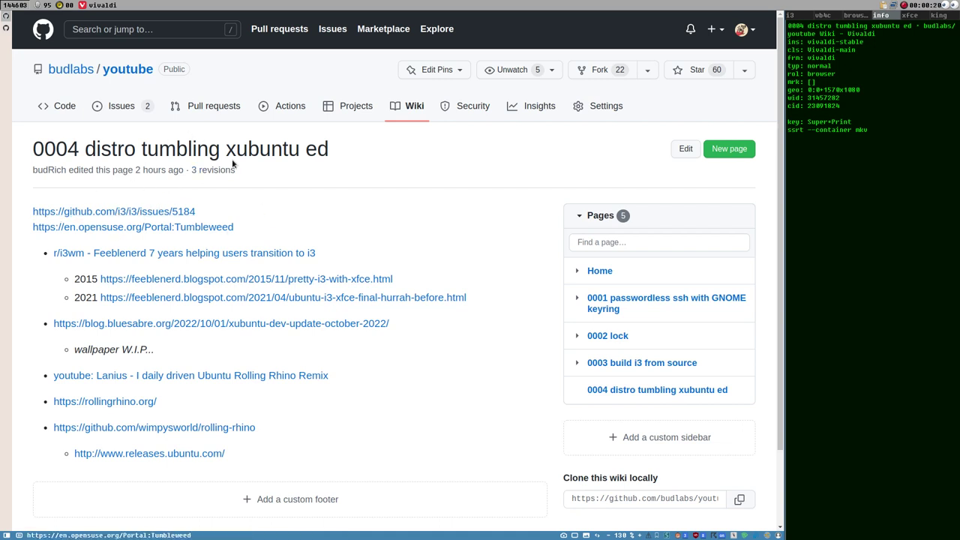
- Open the linked i3 issue 5184 from the wiki page and view it
click(139, 213)
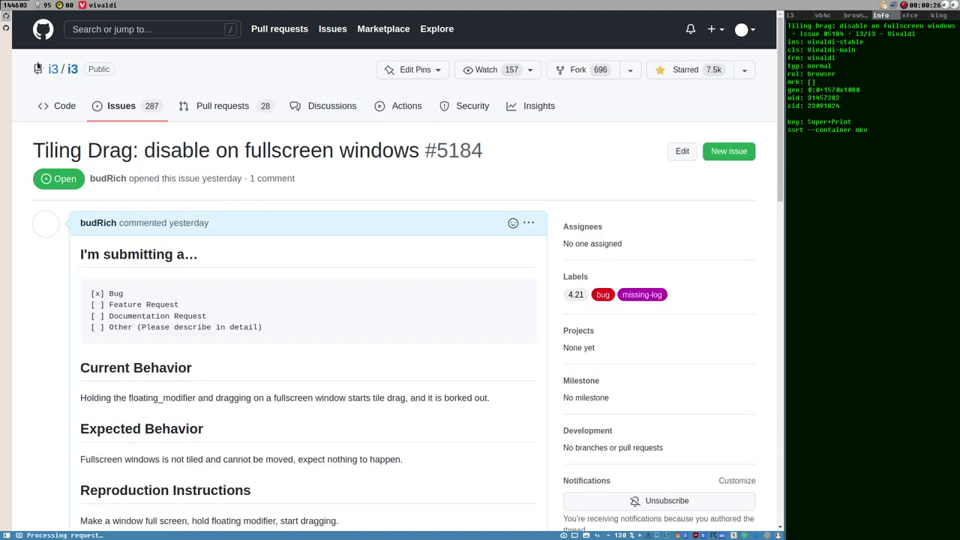
key(alt+Left)
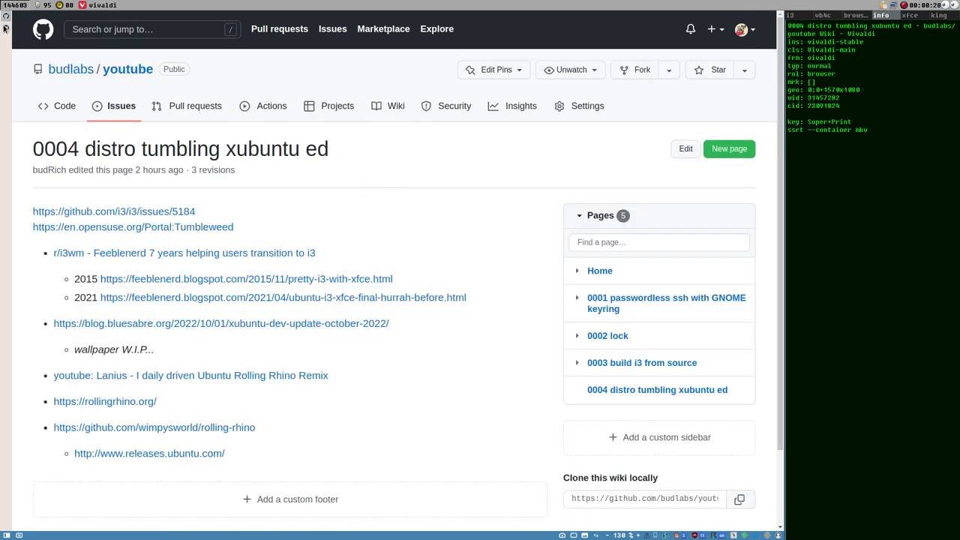
key(alt+Right)
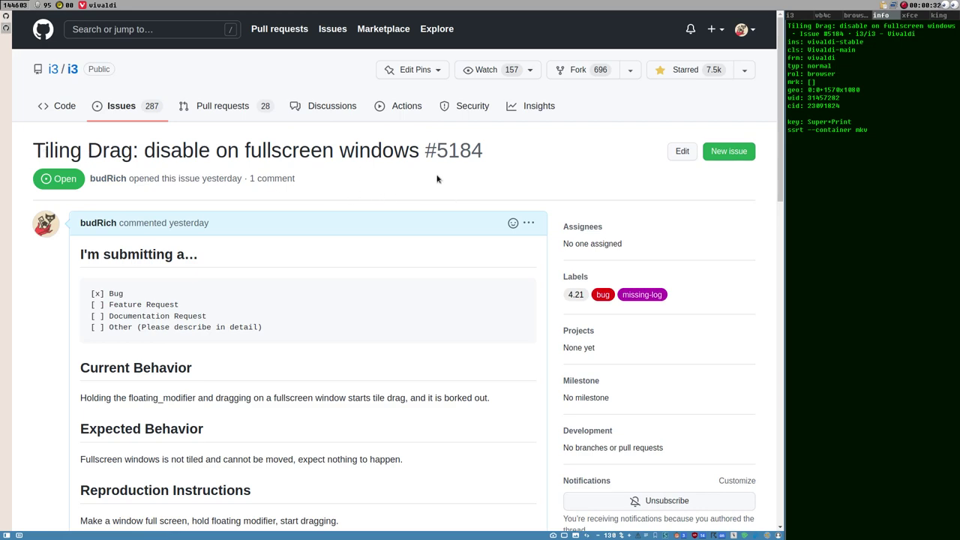
- Show the small large-font terminal, add an auto-tiled terminal, and arrange the two side by side above the browser
key(shift+super+Return)
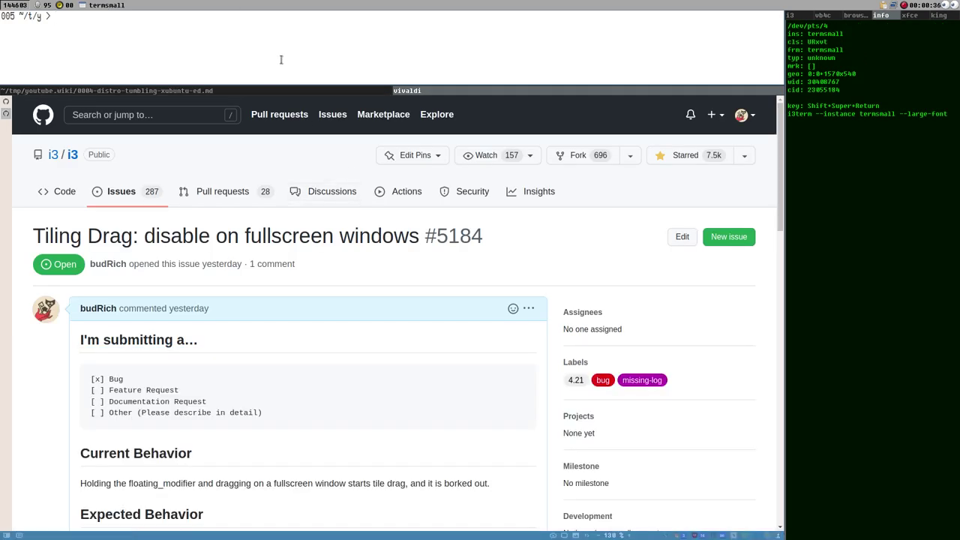
key(super+u)
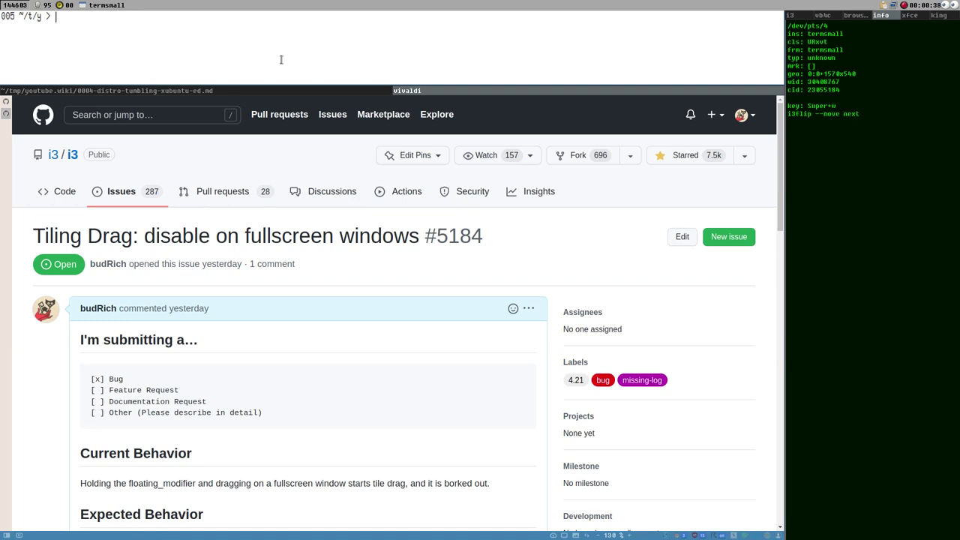
key(ctrl+super+Return)
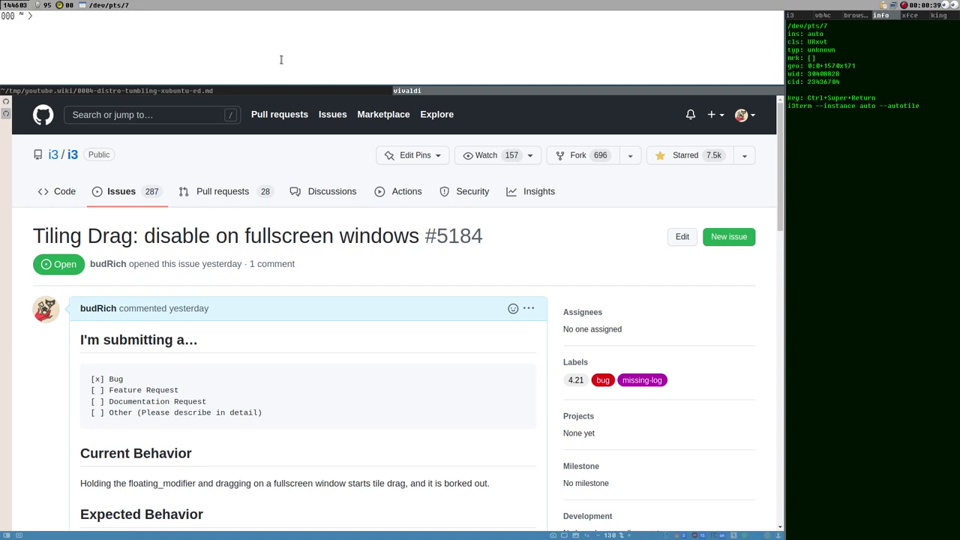
key(super+u)
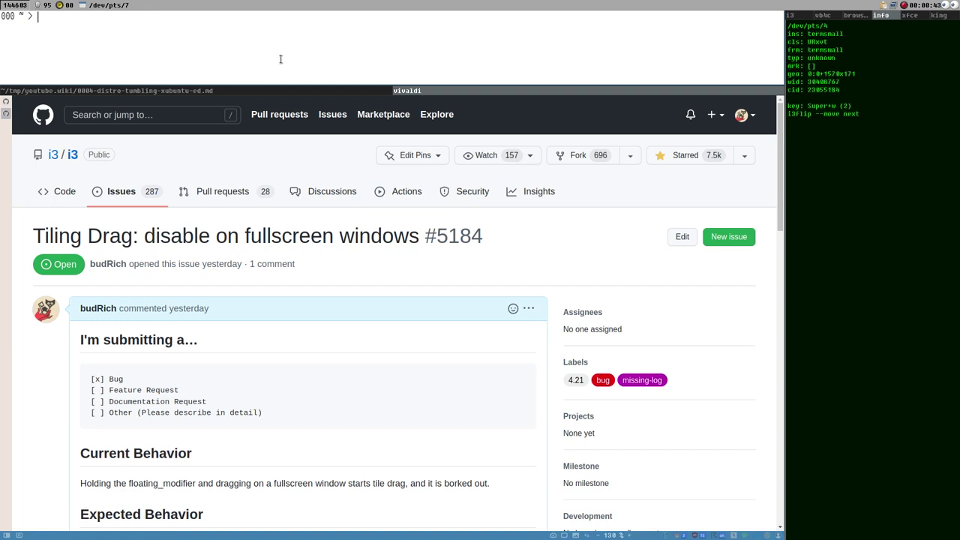
key(super+g)
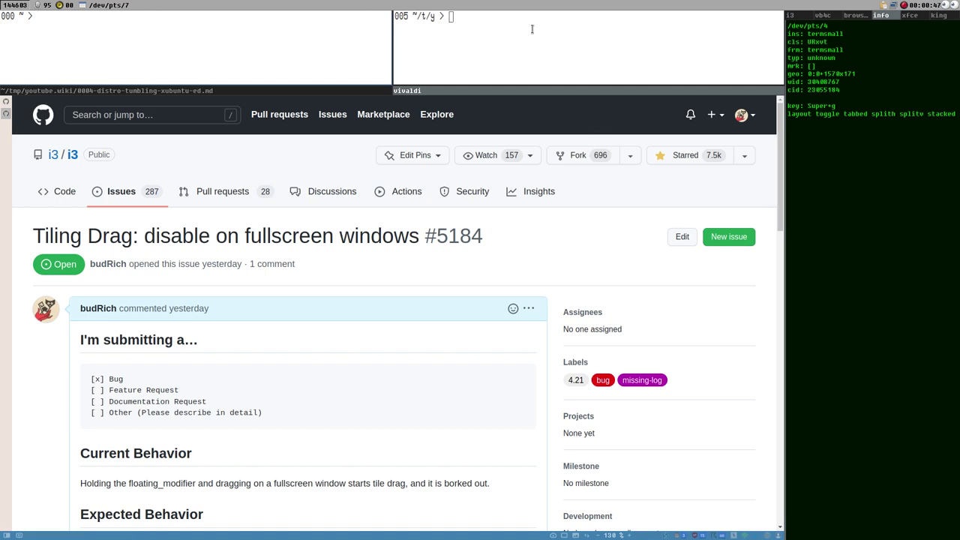
- Enlarge the terminal row by moving its border with the browser window down
click(576, 240)
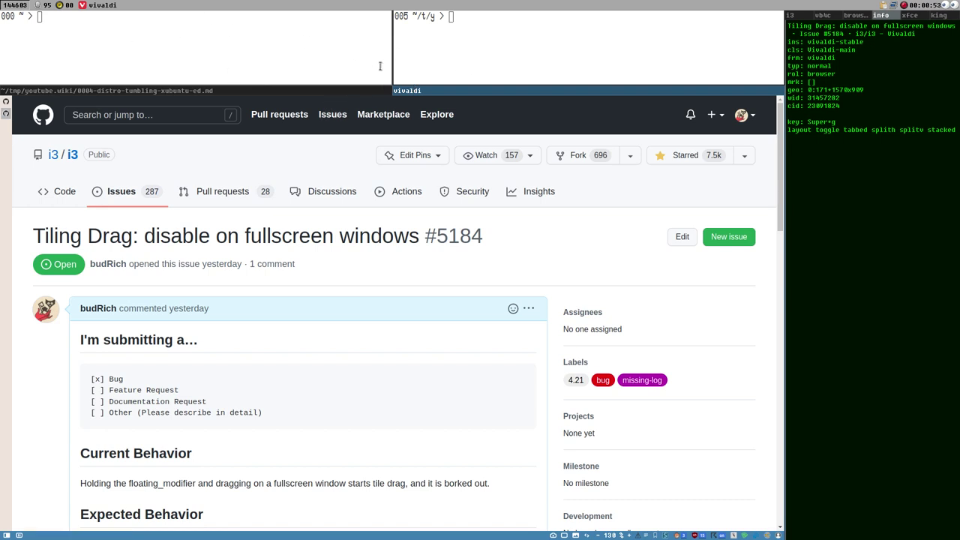
click(475, 44)
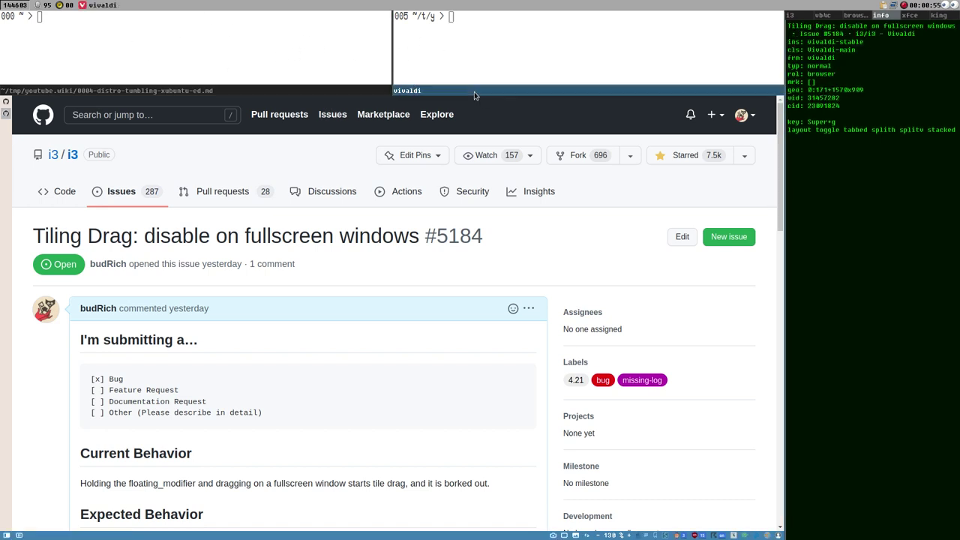
drag(474, 92, 480, 167)
- Swap the two terminals with a tiling drag and reduce the height of their row
click(503, 117)
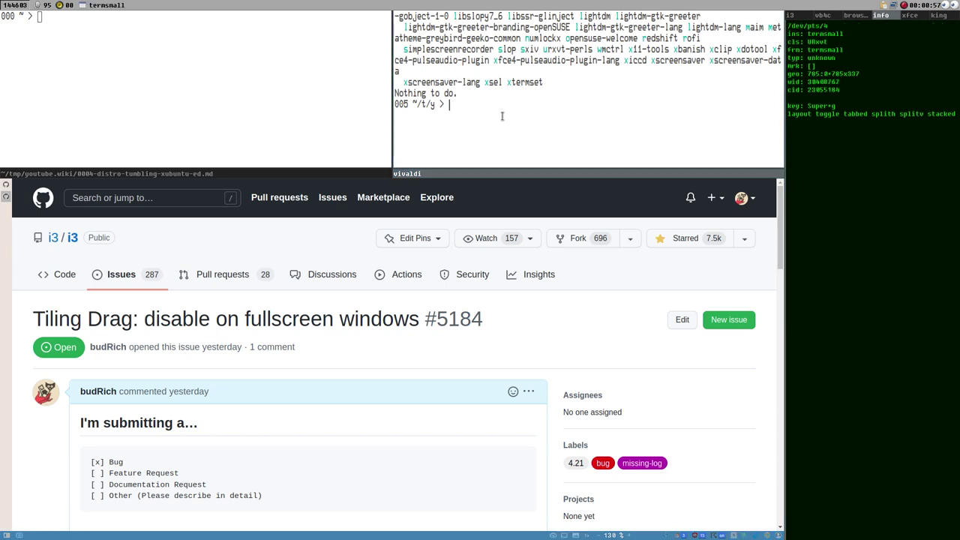
drag(499, 114, 90, 80)
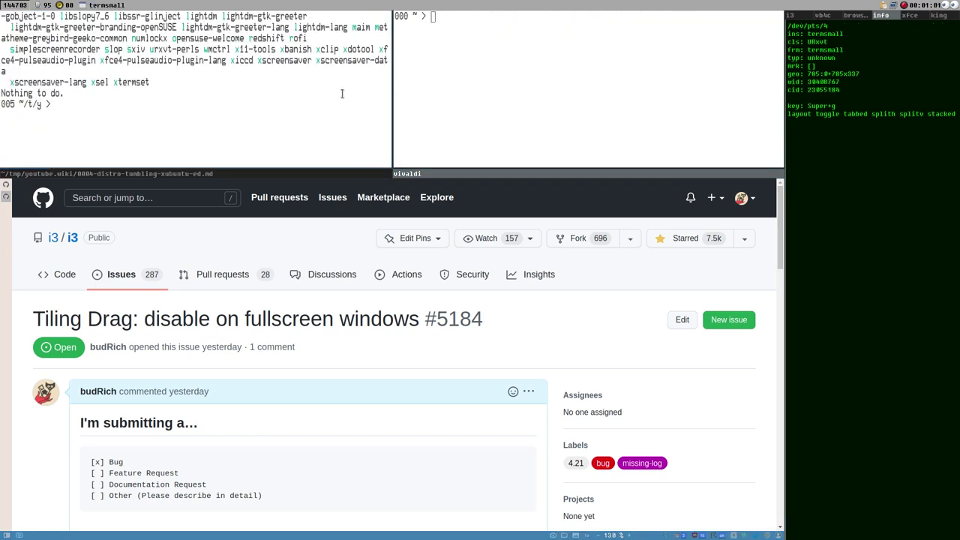
drag(436, 177, 441, 97)
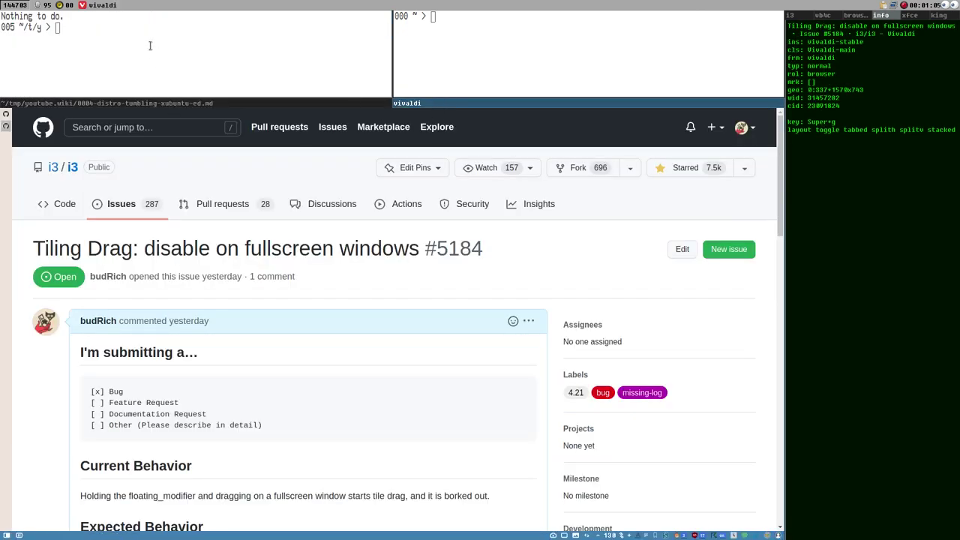
- View the 0004-distro-tumbling-xubuntu-ed.md notes full screen in Sublime Text and restore the tiled layout
click(211, 104)
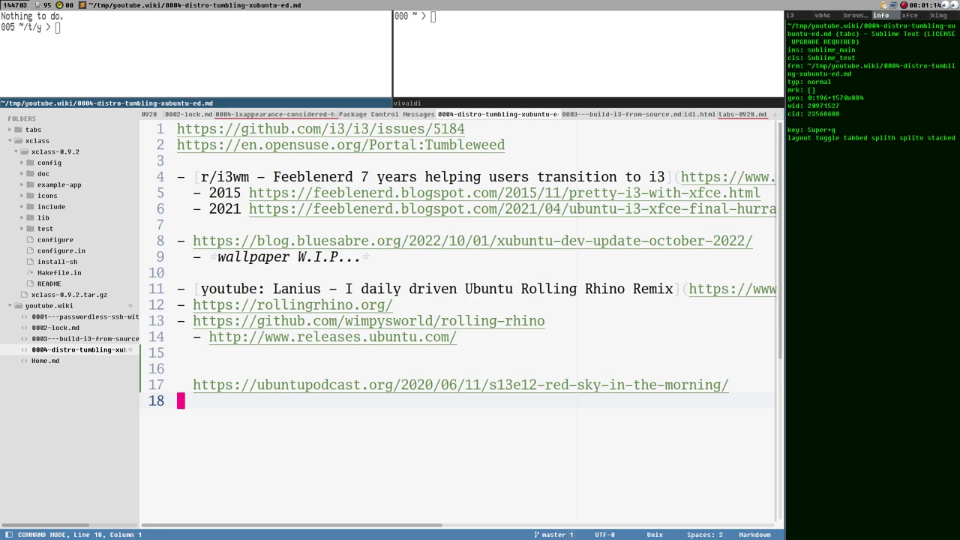
key(super+f)
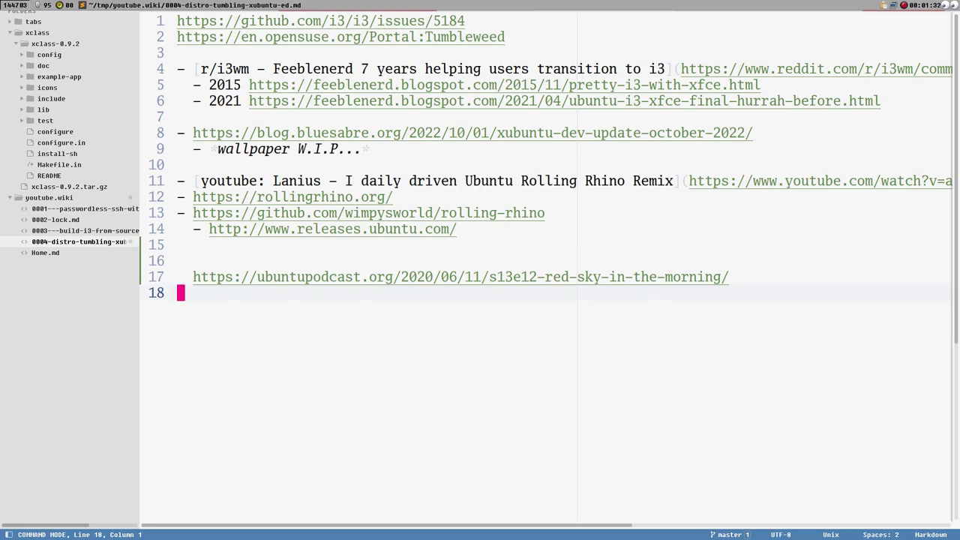
key(super+F11)
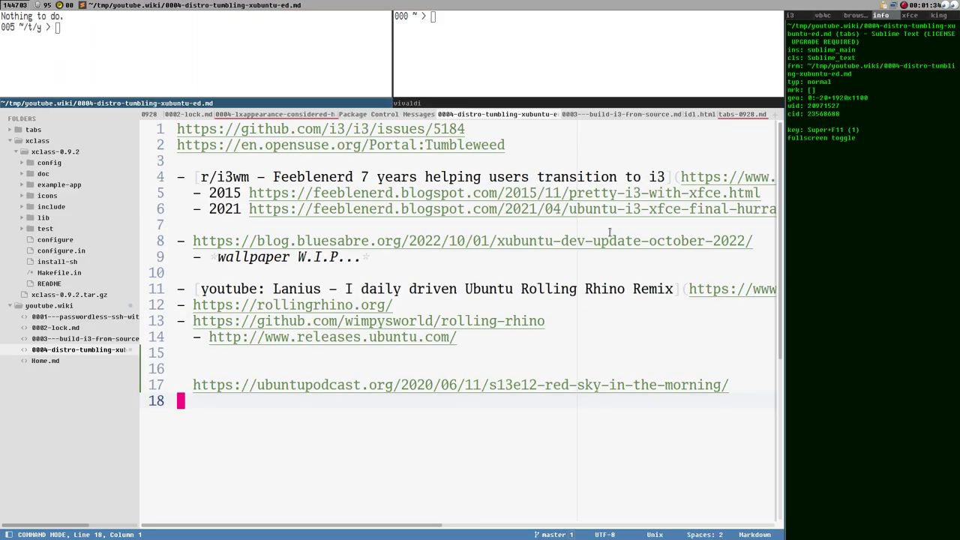
- Switch back to Vivaldi and highlight the beginning of the issue title about tiling drag
click(416, 103)
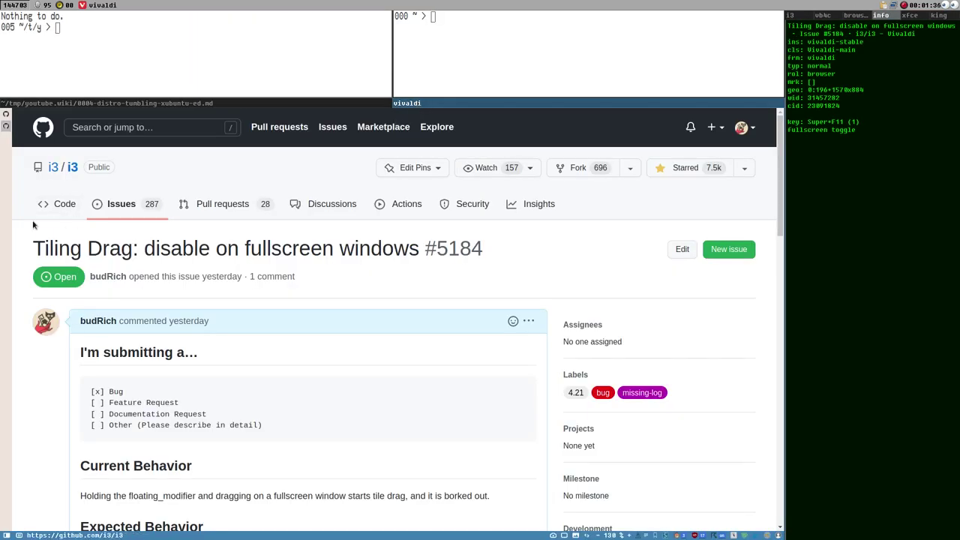
drag(33, 248, 271, 249)
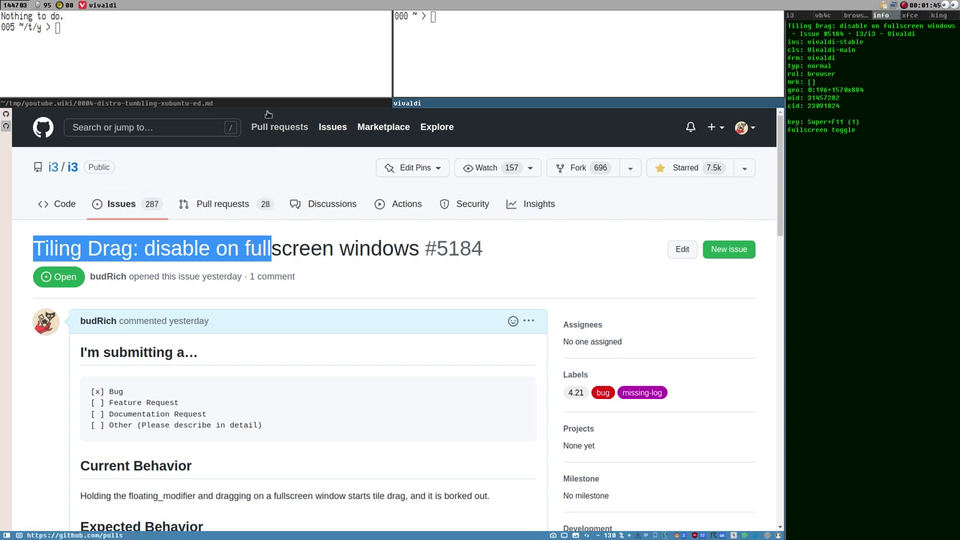
- Return to the wiki page "0004 distro tumbling xubuntu ed" and review its list of links
key(alt+Left)
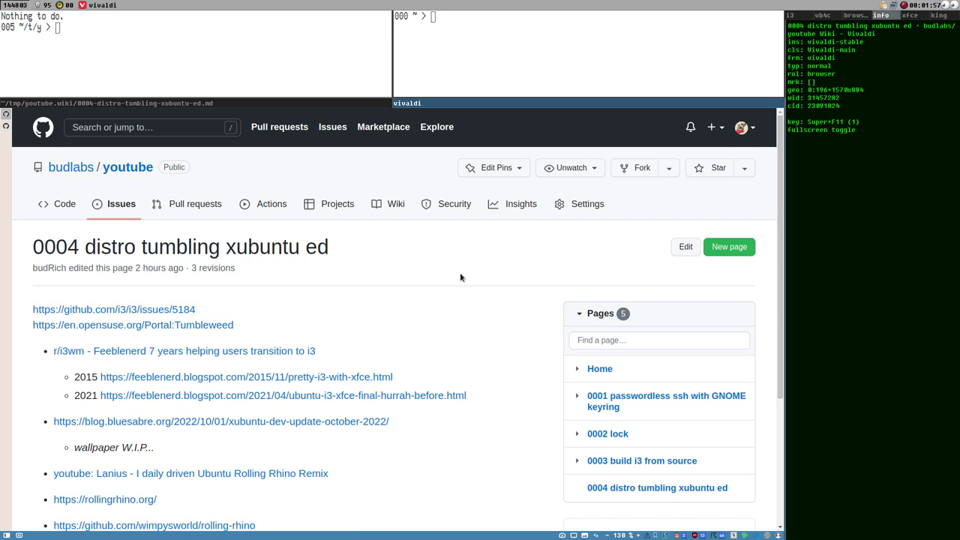
scroll(101, 189, down, 3)
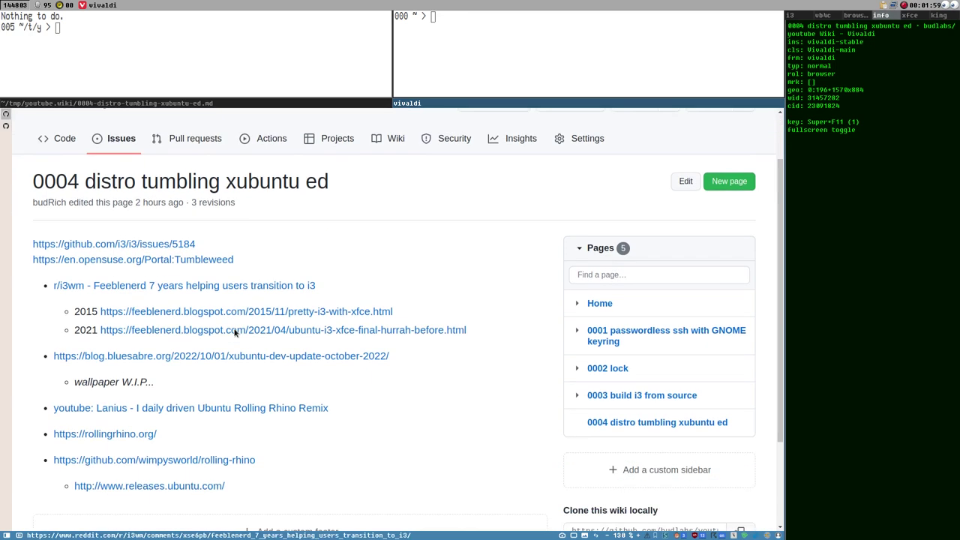
scroll(165, 285, down, 2)
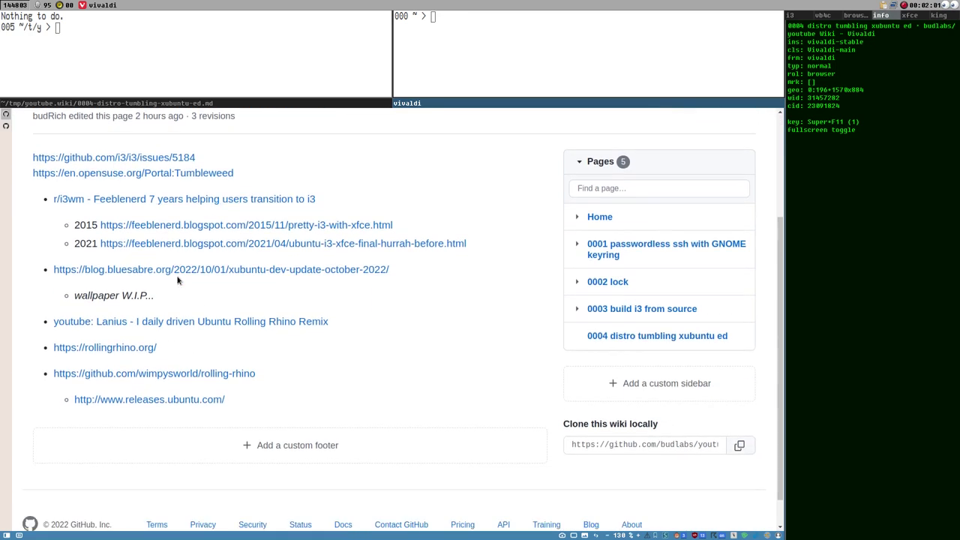
scroll(237, 295, up, 2)
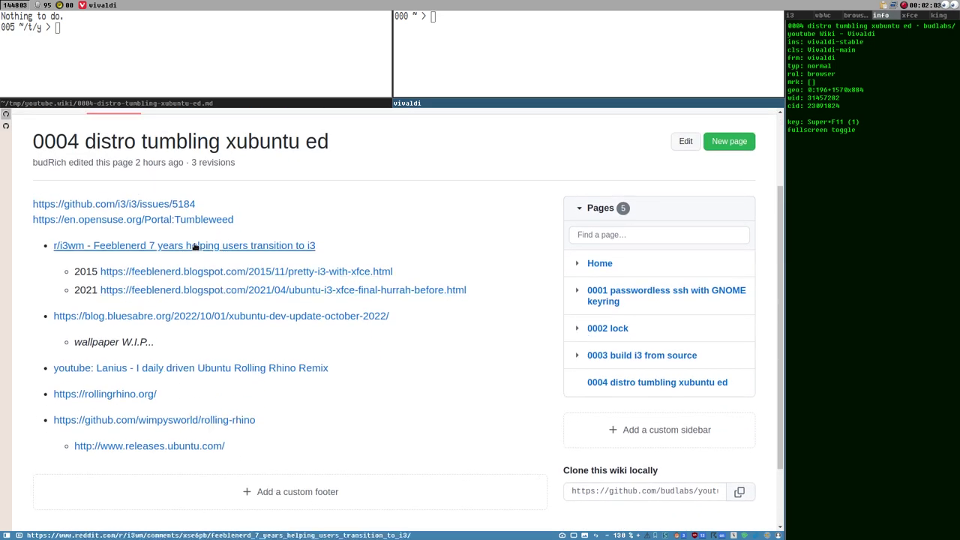
scroll(150, 277, up, 2)
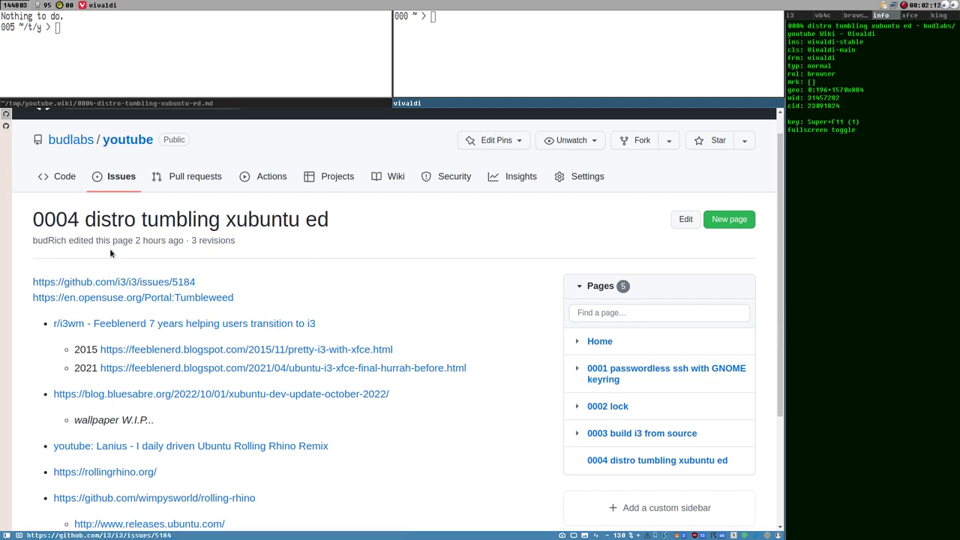
scroll(246, 296, up, 1)
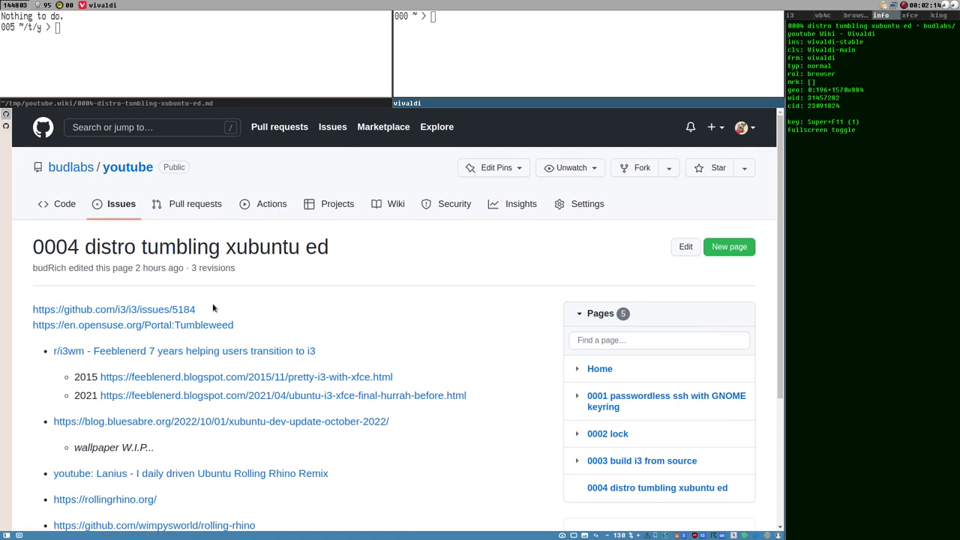
- Go back to the tiling drag issue, open the i3 repository's issue list and look through the open issues
click(6, 128)
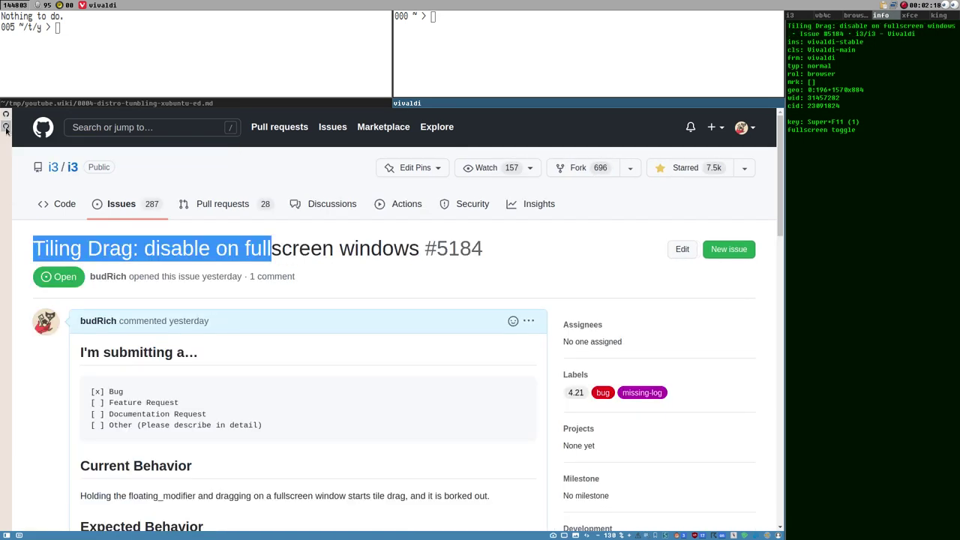
click(378, 278)
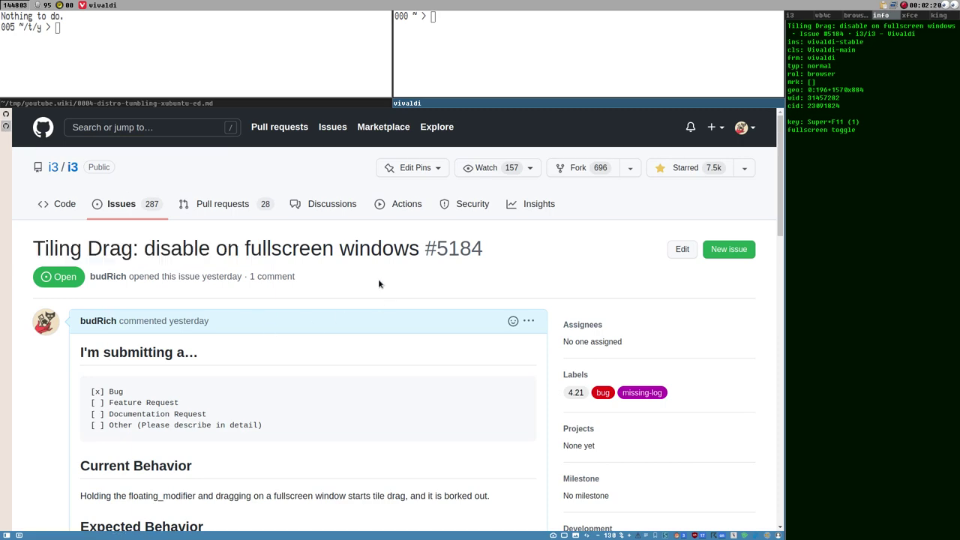
click(121, 205)
scroll(408, 325, down, 3)
scroll(146, 169, up, 3)
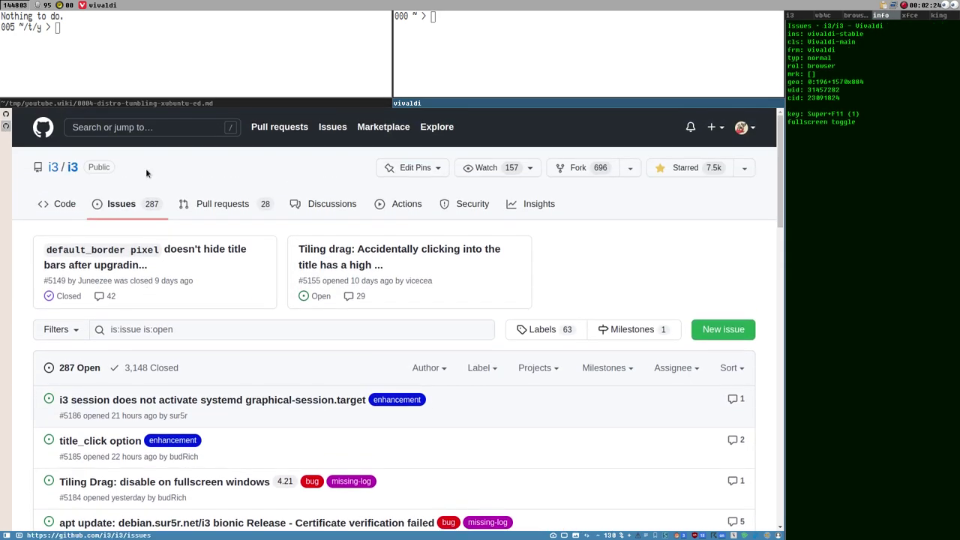
scroll(265, 305, down, 4)
scroll(258, 315, down, 3)
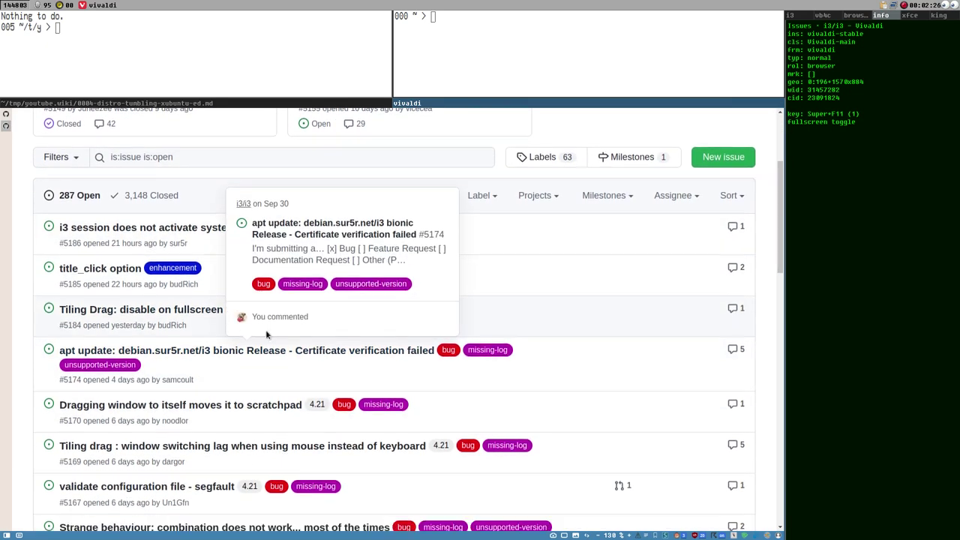
scroll(169, 375, up, 2)
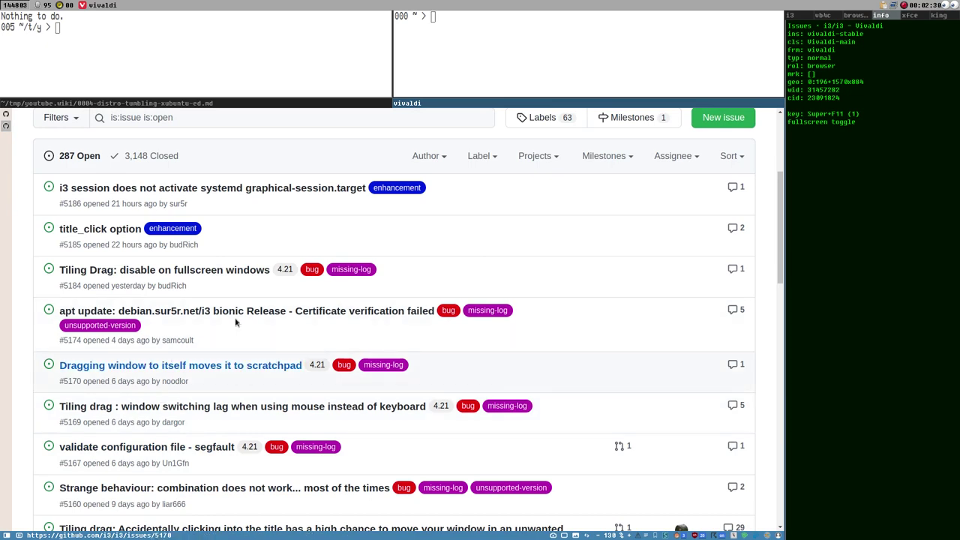
scroll(225, 330, down, 3)
scroll(173, 362, up, 3)
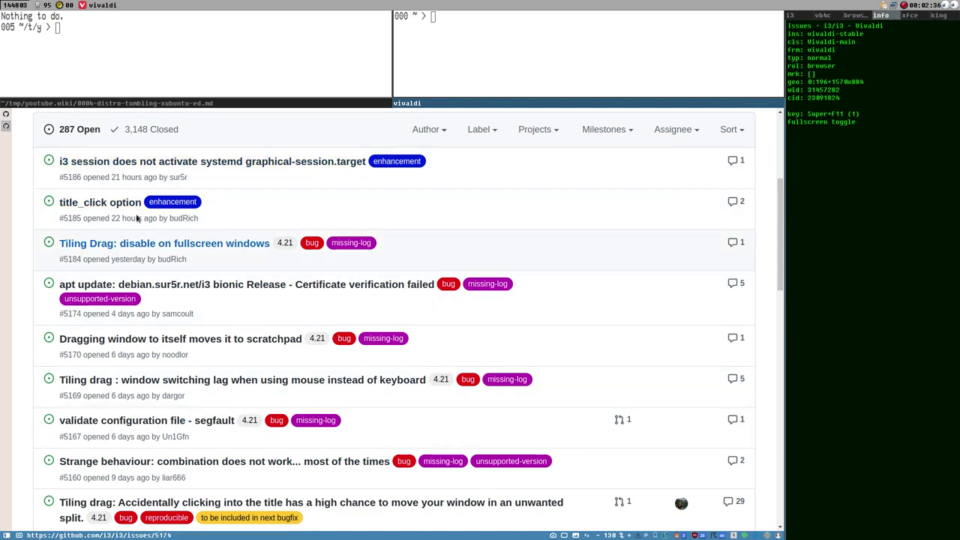
scroll(245, 339, down, 1)
scroll(244, 339, down, 2)
scroll(228, 240, up, 1)
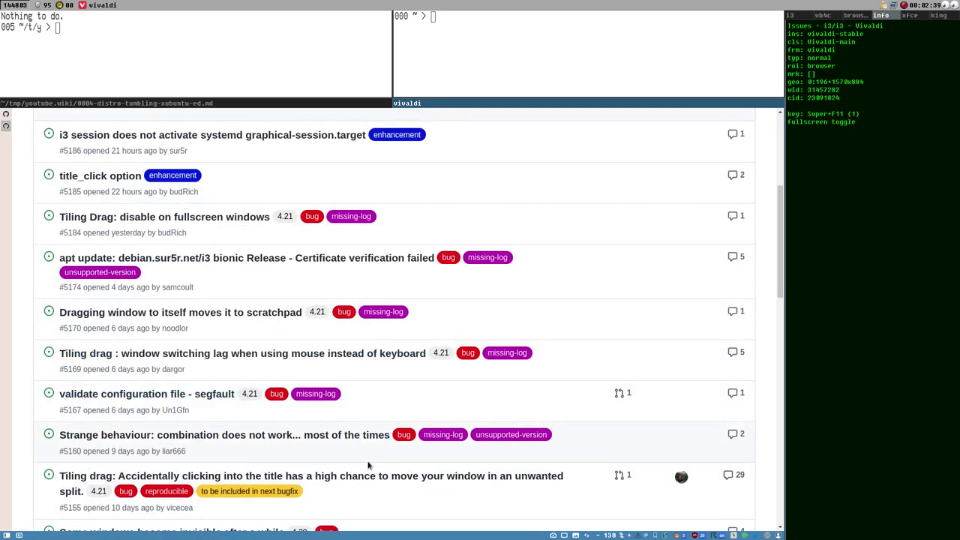
scroll(372, 459, down, 2)
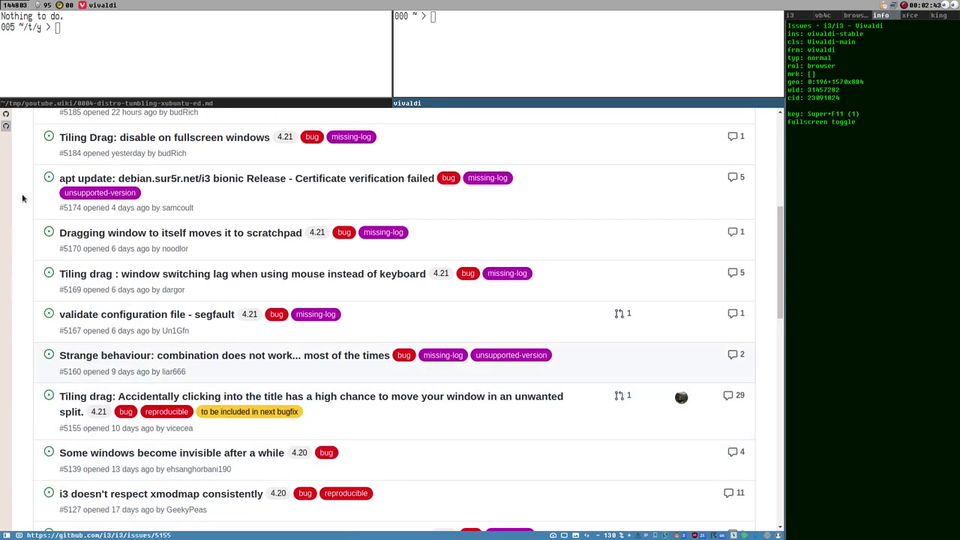
scroll(375, 307, up, 2)
scroll(376, 306, up, 2)
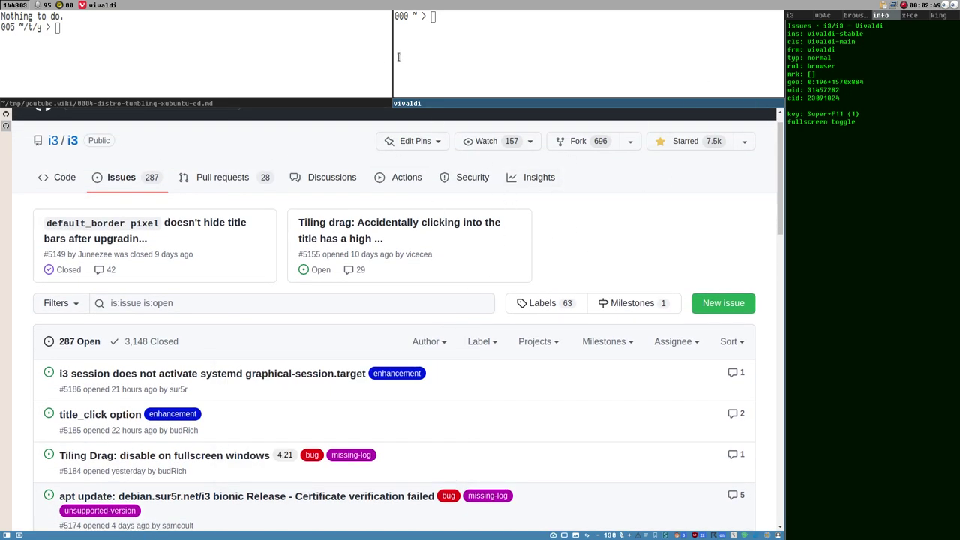
- Narrow the ~/t/y terminal and increase the height of both terminals above the browser
drag(392, 57, 299, 57)
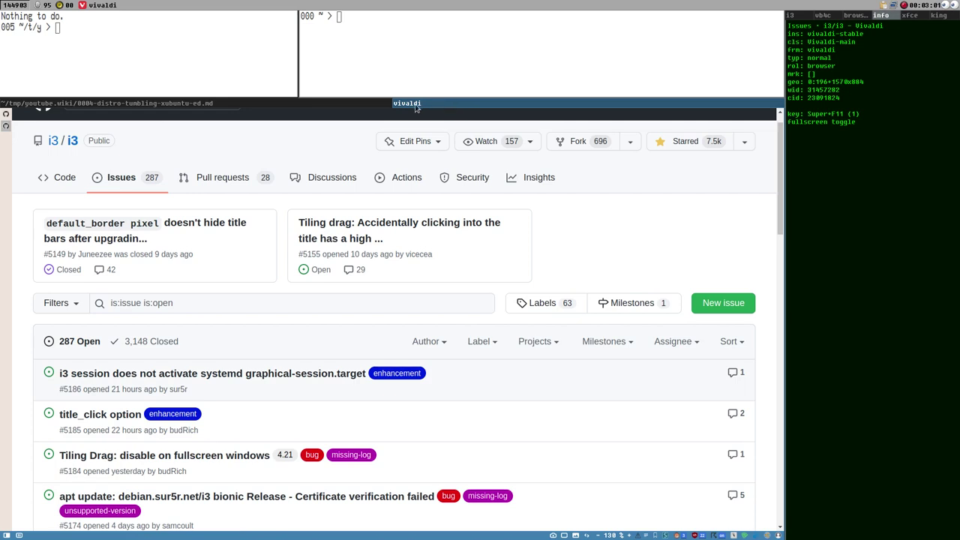
drag(438, 107, 427, 133)
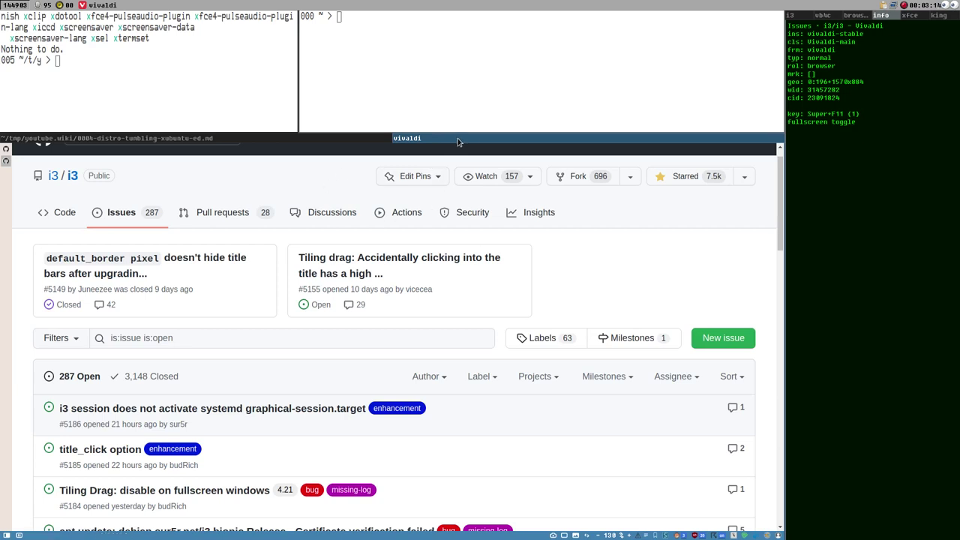
- Try to tile-drag the Vivaldi window by its title, and switch to the wiki notes and back
drag(457, 138, 645, 119)
click(370, 139)
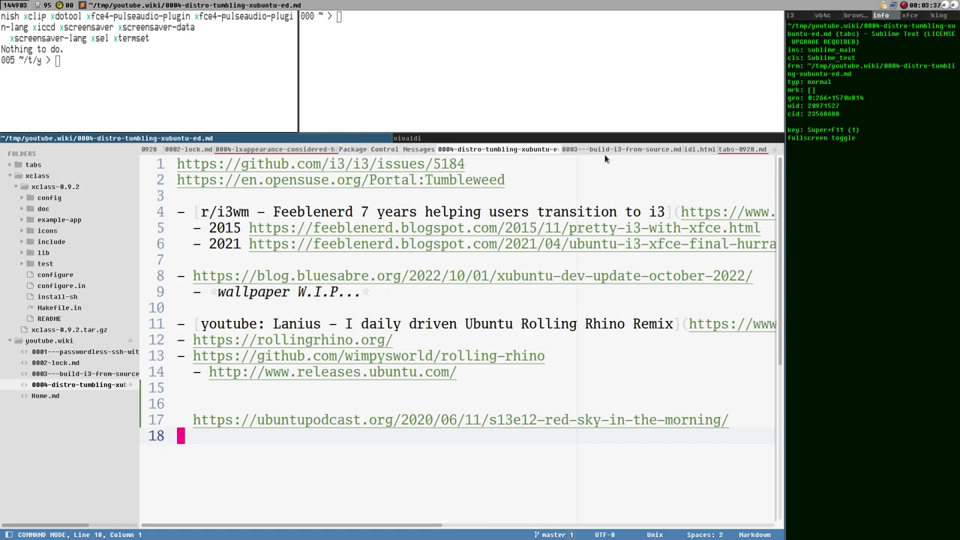
click(459, 139)
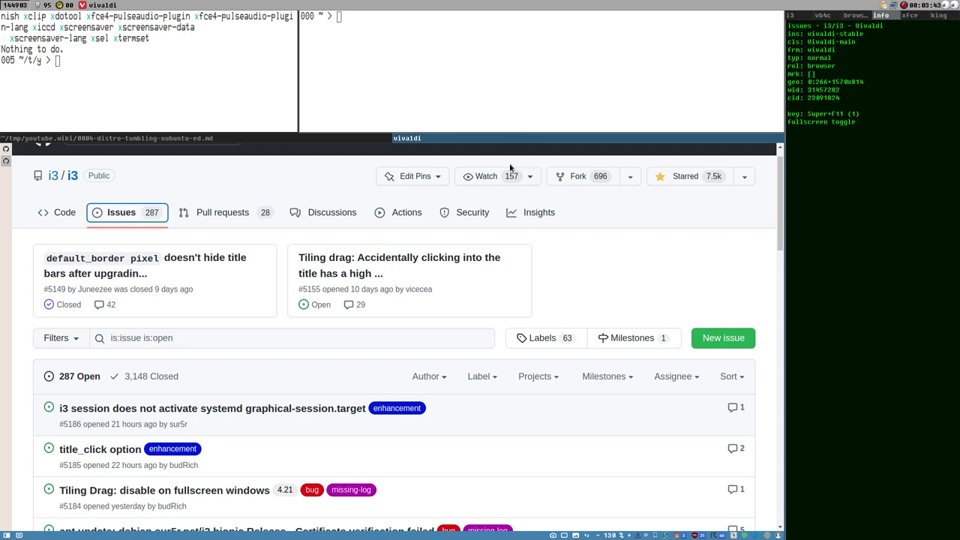
- Reduce the height of the two terminals so the browser container below them becomes taller
scroll(611, 233, up, 1)
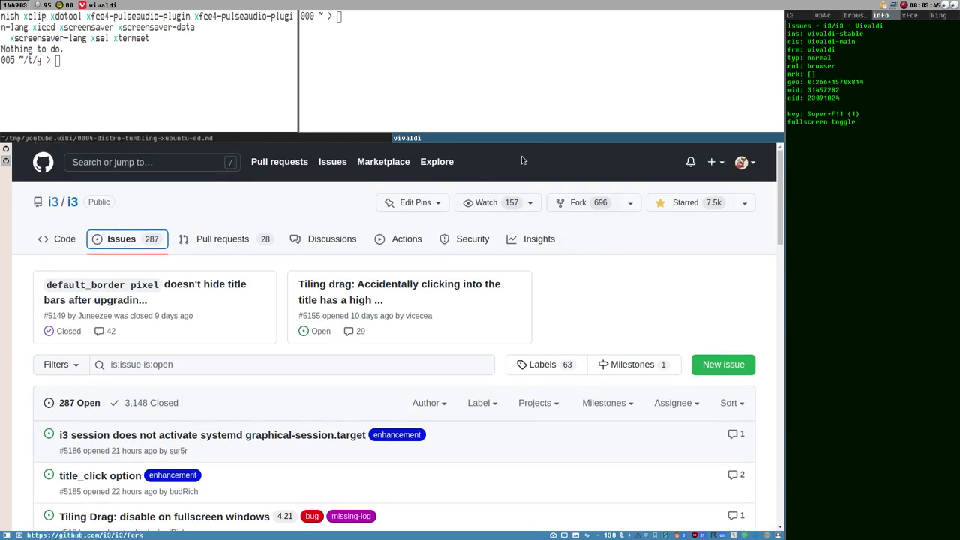
drag(487, 142, 464, 101)
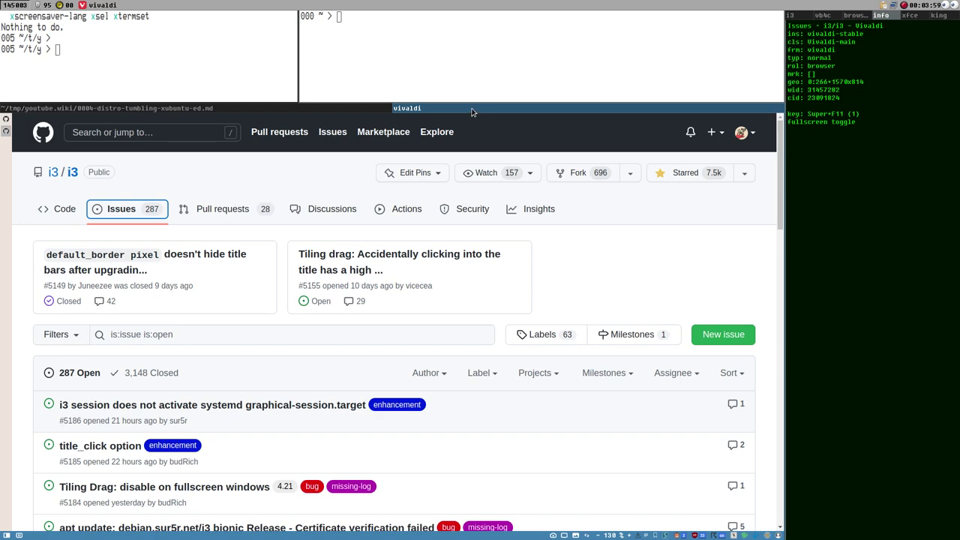
- Look through the i3 repository's open issues for reports related to tiling drag
scroll(354, 351, down, 2)
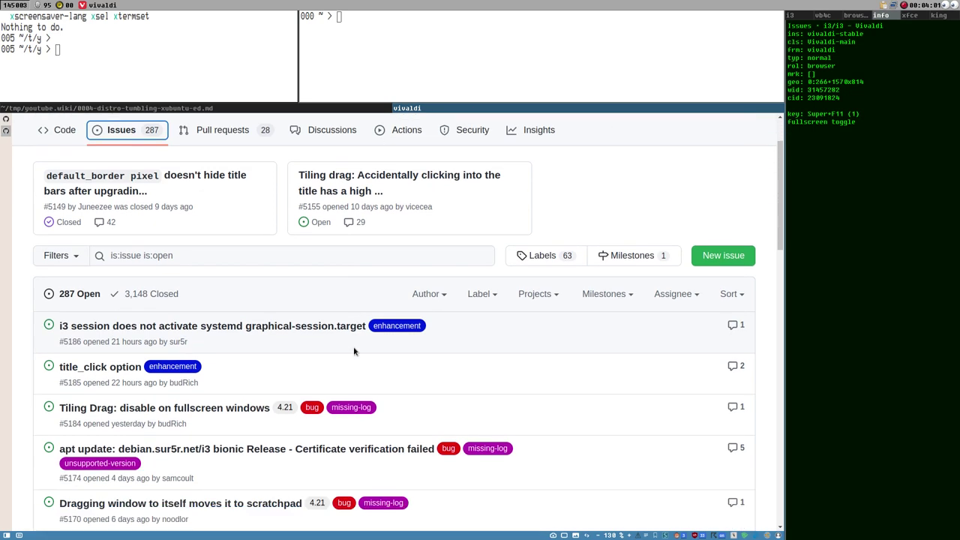
scroll(456, 334, down, 2)
scroll(482, 289, up, 1)
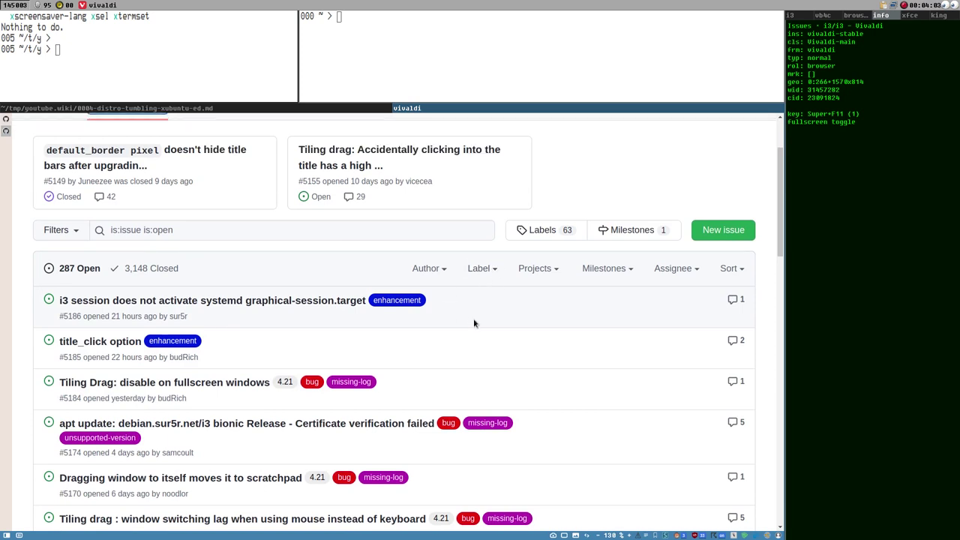
scroll(473, 323, up, 3)
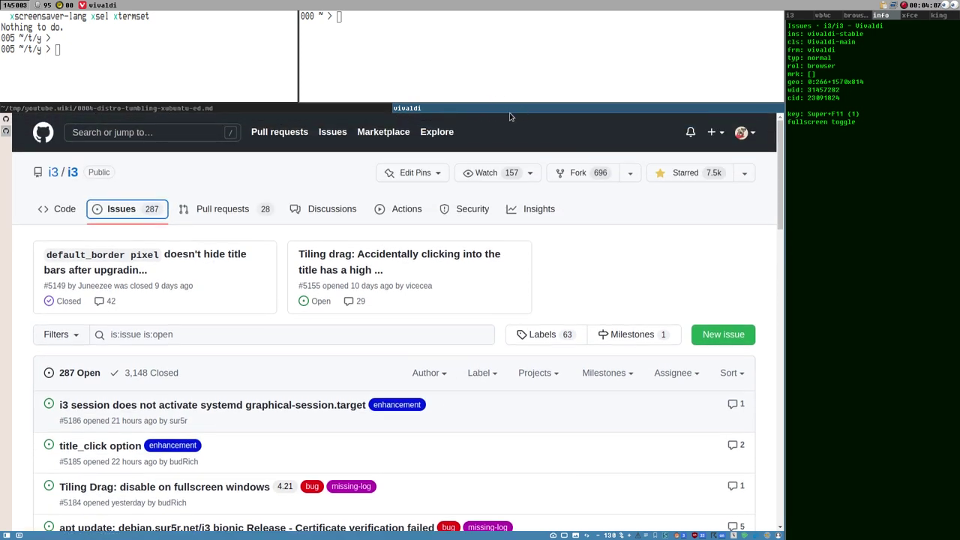
scroll(451, 306, down, 3)
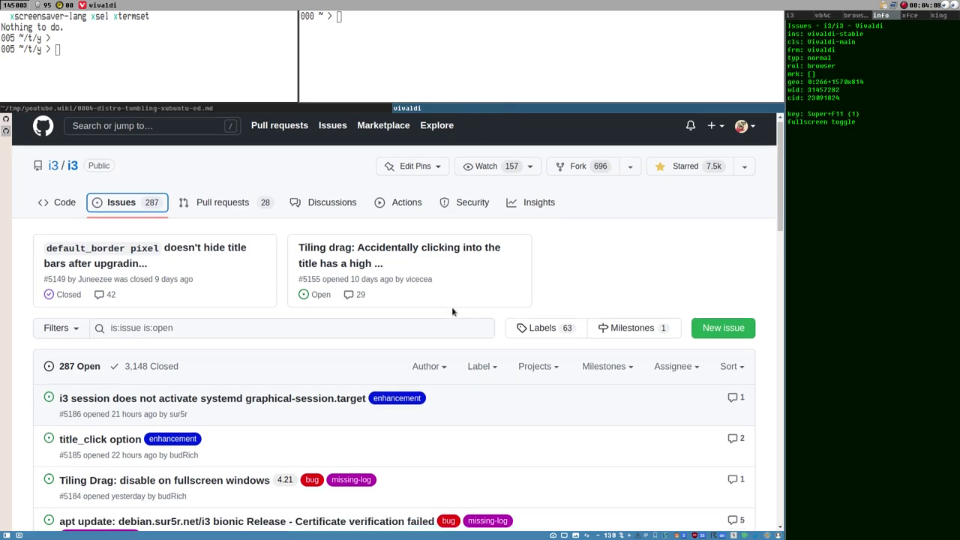
scroll(375, 249, down, 3)
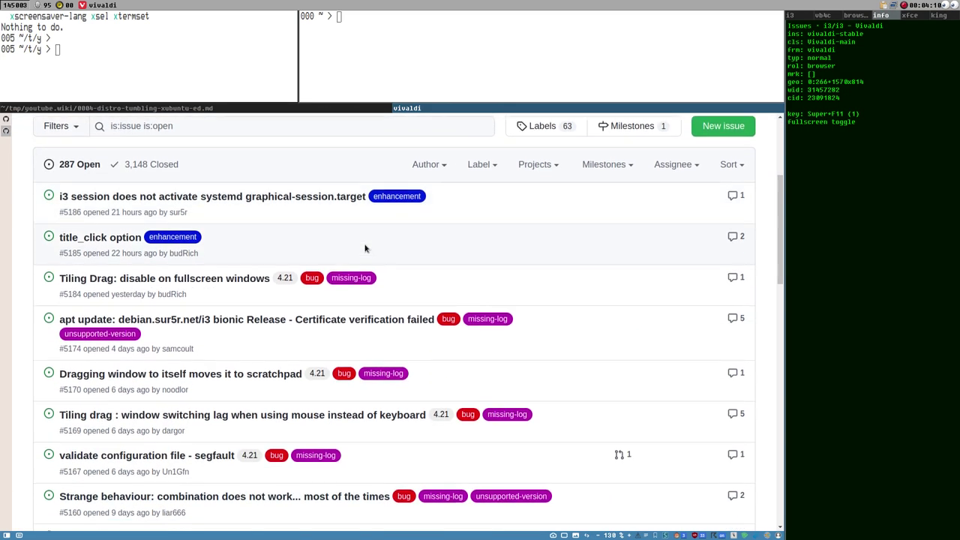
scroll(367, 248, up, 3)
scroll(517, 135, up, 3)
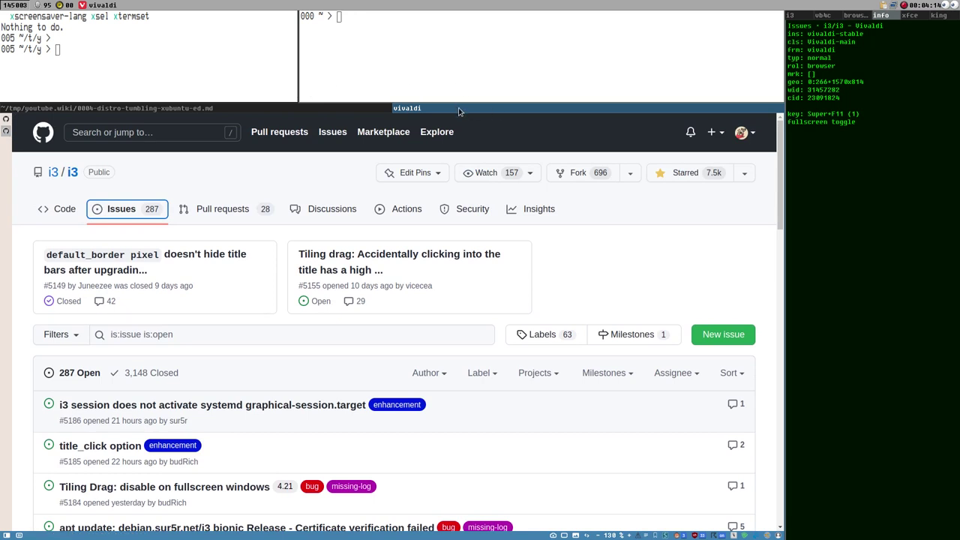
- Try dragging the Vivaldi and wiki notes window titles slightly, ending with Vivaldi in focus
mouse_move(460, 108)
mouse_down()
mouse_move(447, 89)
mouse_move(473, 67)
mouse_move(462, 116)
mouse_up()
click(360, 111)
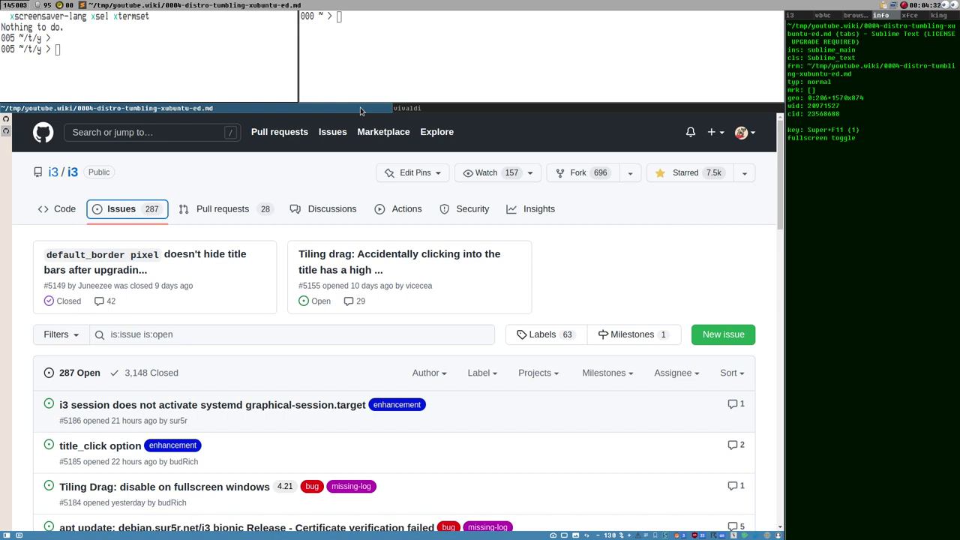
drag(360, 110, 463, 64)
click(436, 110)
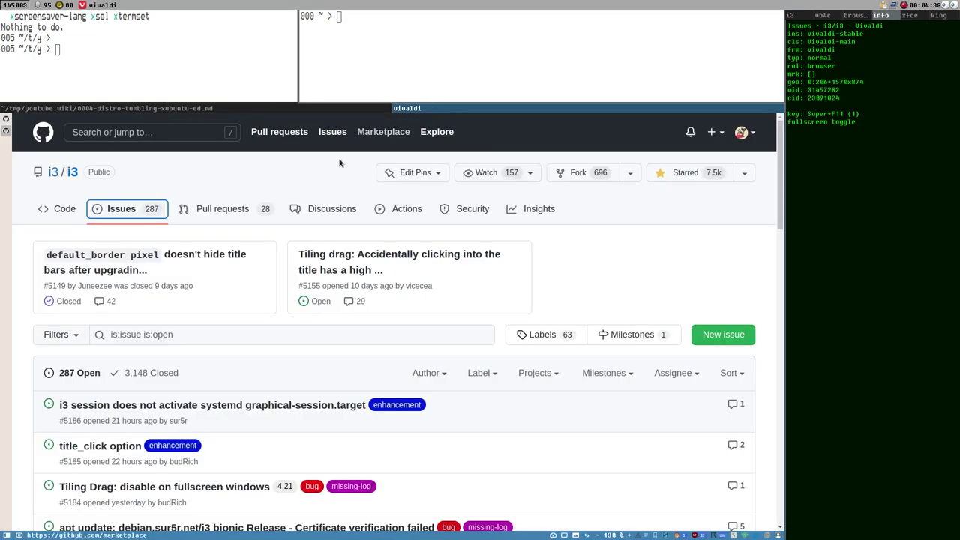
- Examine the recent entries in the issue list around "Tiling Drag: disable on fullscreen windows"
scroll(219, 362, down, 3)
scroll(219, 362, up, 2)
scroll(219, 361, down, 2)
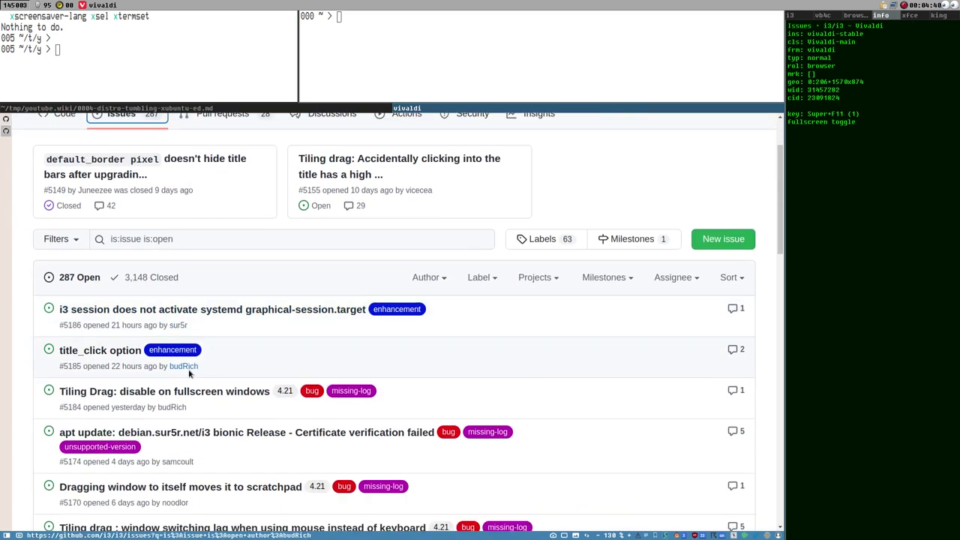
scroll(219, 322, down, 1)
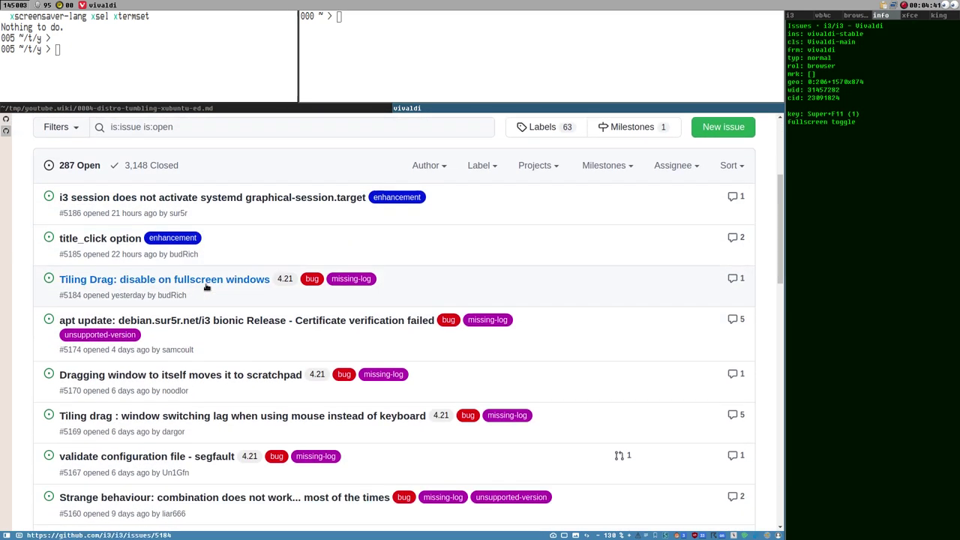
scroll(242, 263, up, 1)
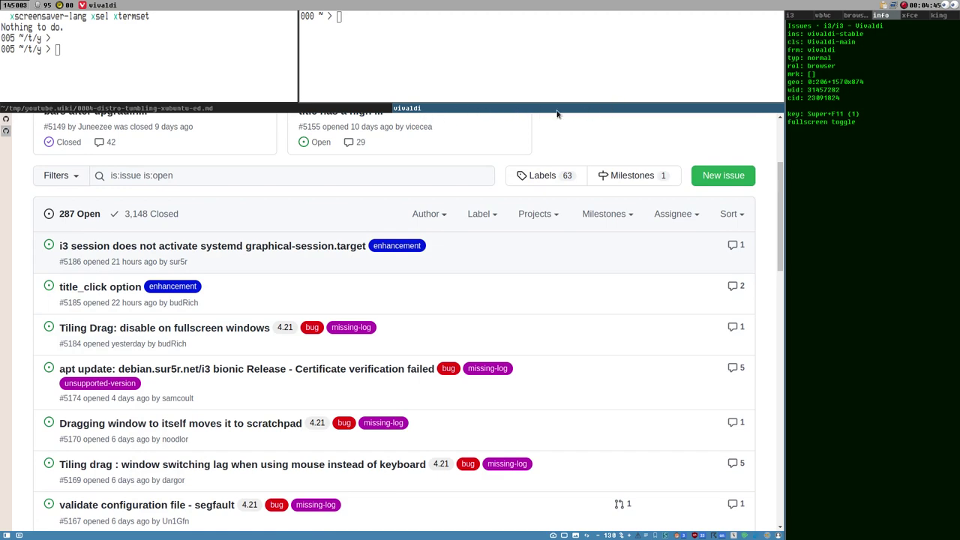
scroll(519, 163, up, 1)
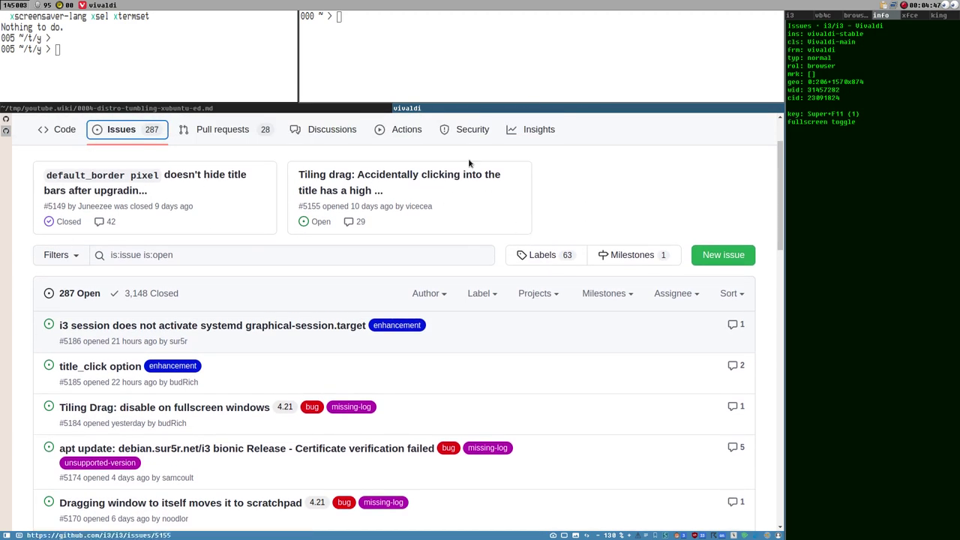
scroll(463, 126, up, 1)
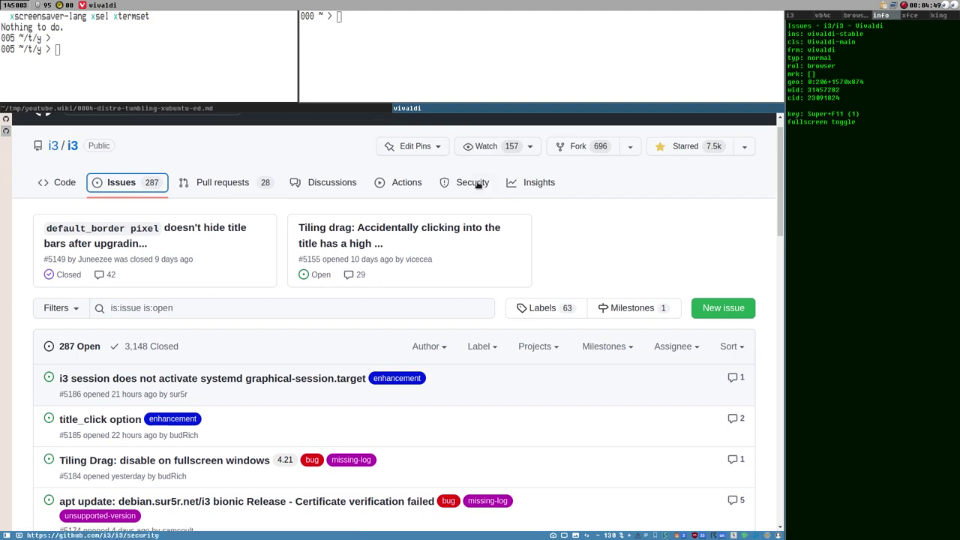
scroll(453, 189, up, 1)
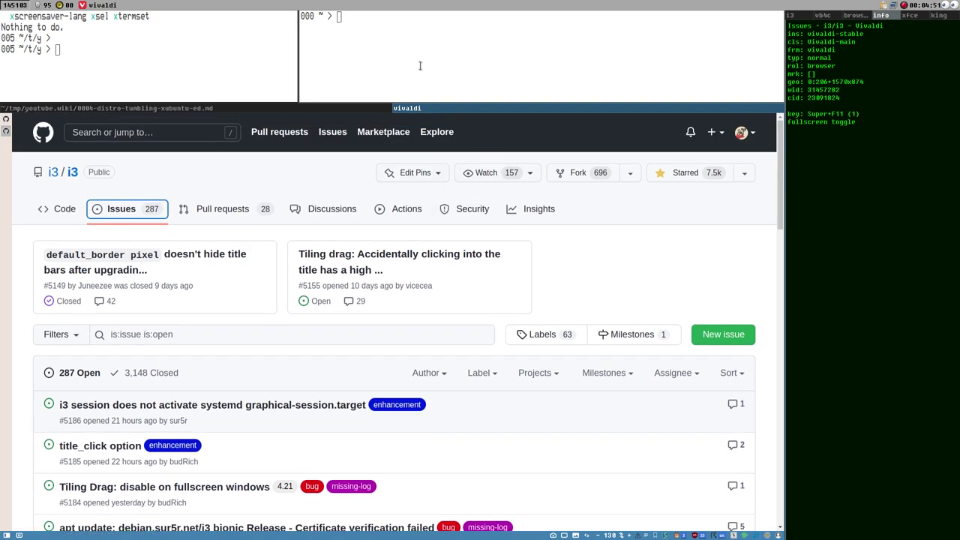
click(567, 268)
mouse_move(569, 261)
mouse_down()
mouse_move(488, 32)
mouse_move(404, 164)
mouse_move(590, 241)
mouse_move(557, 270)
mouse_up()
scroll(323, 304, down, 3)
scroll(324, 303, up, 3)
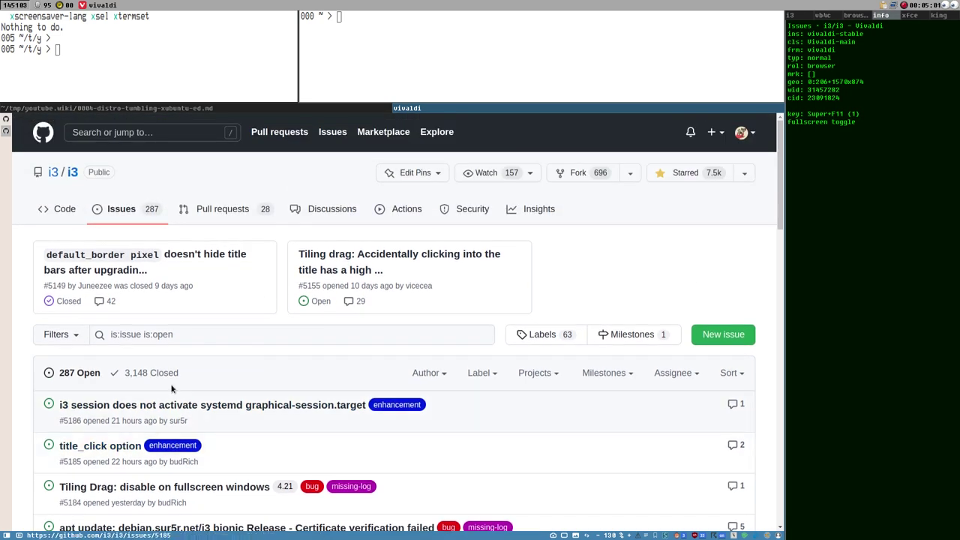
scroll(83, 316, down, 3)
scroll(192, 225, up, 3)
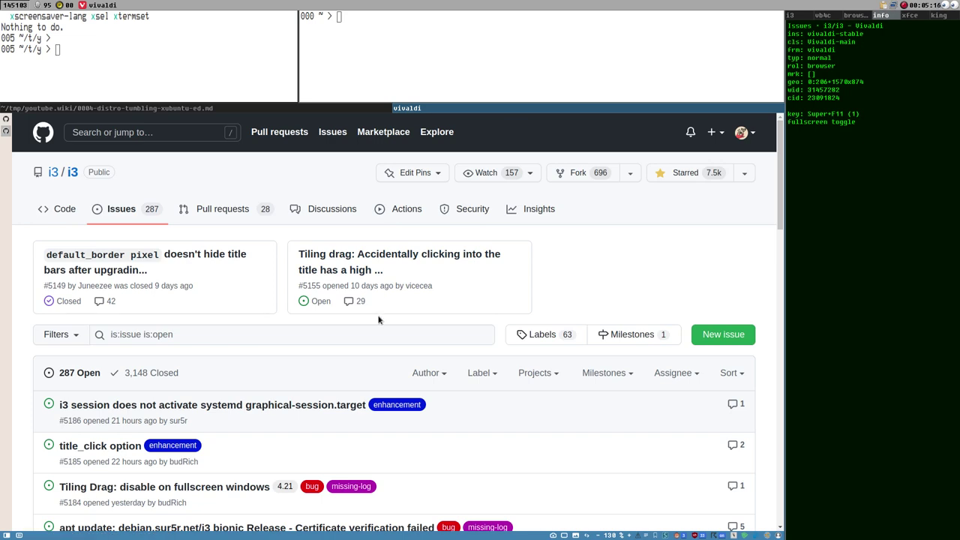
- Check the previews of the tiling drag issues in the list and open the issue "title_click option"
scroll(378, 320, down, 1)
scroll(255, 514, down, 3)
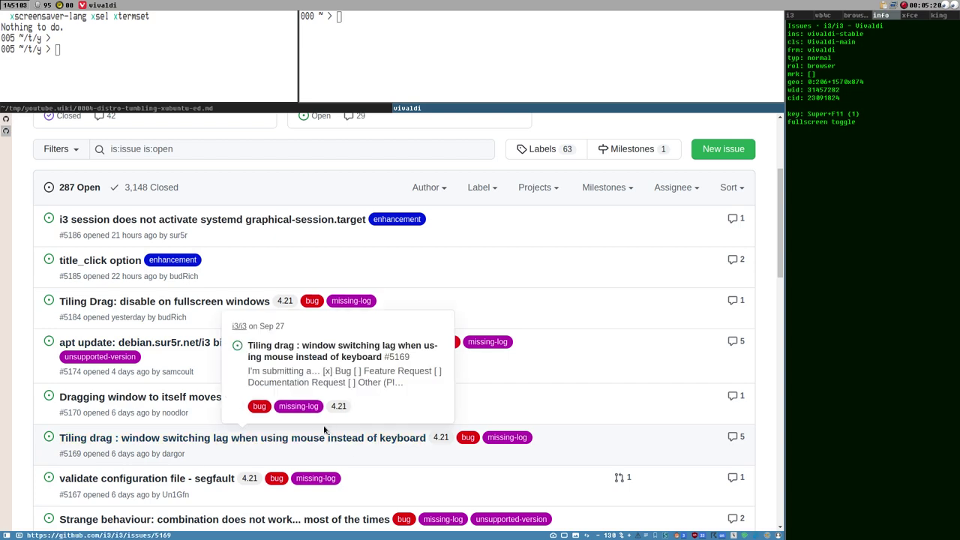
scroll(288, 303, up, 1)
scroll(288, 304, up, 2)
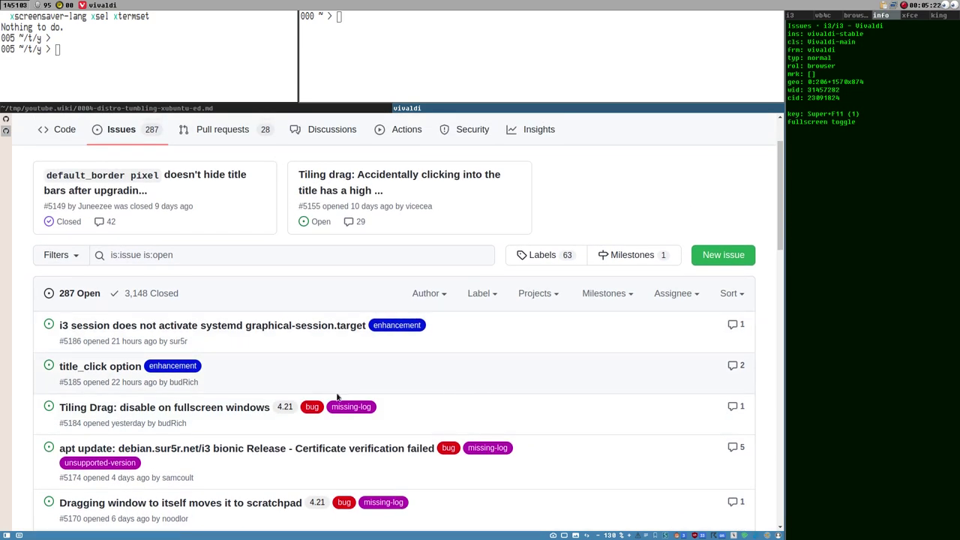
scroll(251, 449, up, 1)
mouse_move(222, 465)
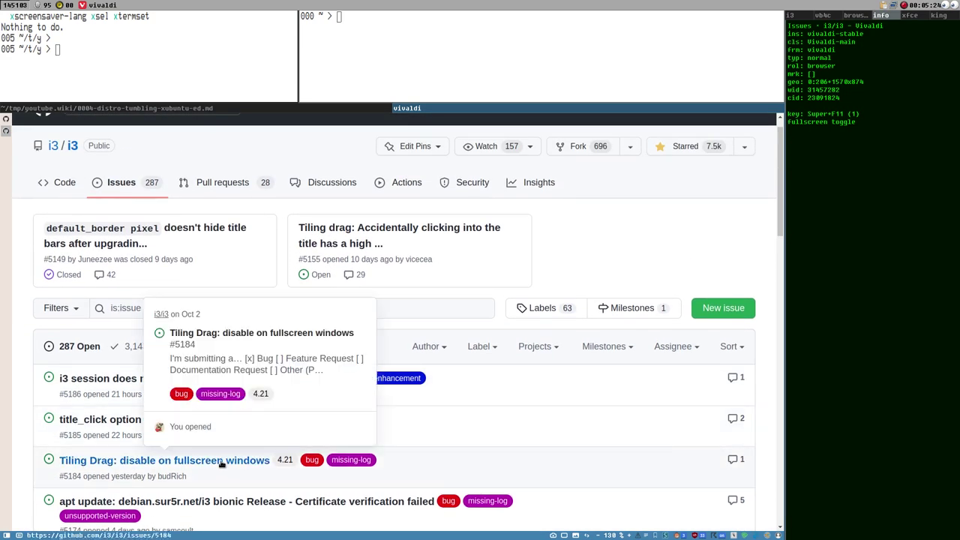
click(103, 422)
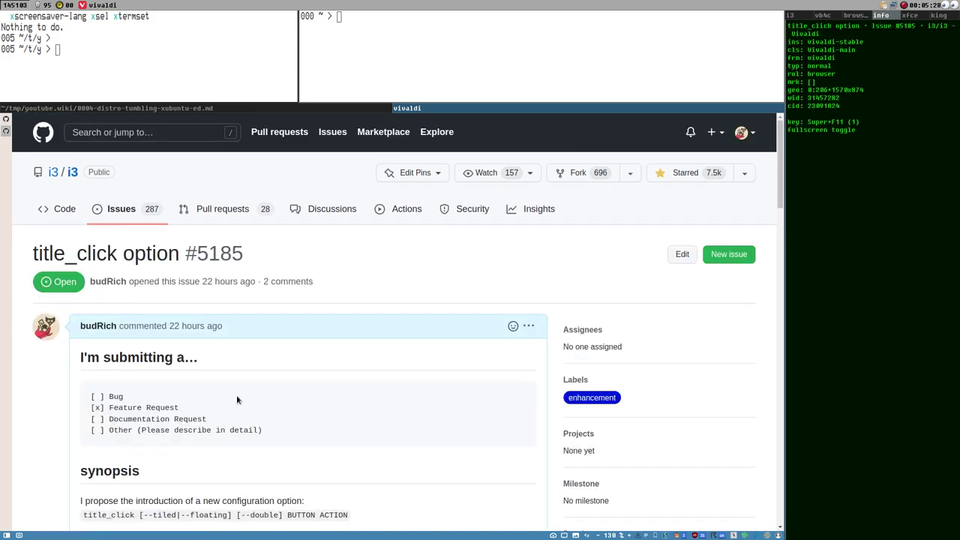
- Skim the title_click issue and highlight the title_click keyword and the [--double] option in the synopsis
scroll(760, 345, down, 10)
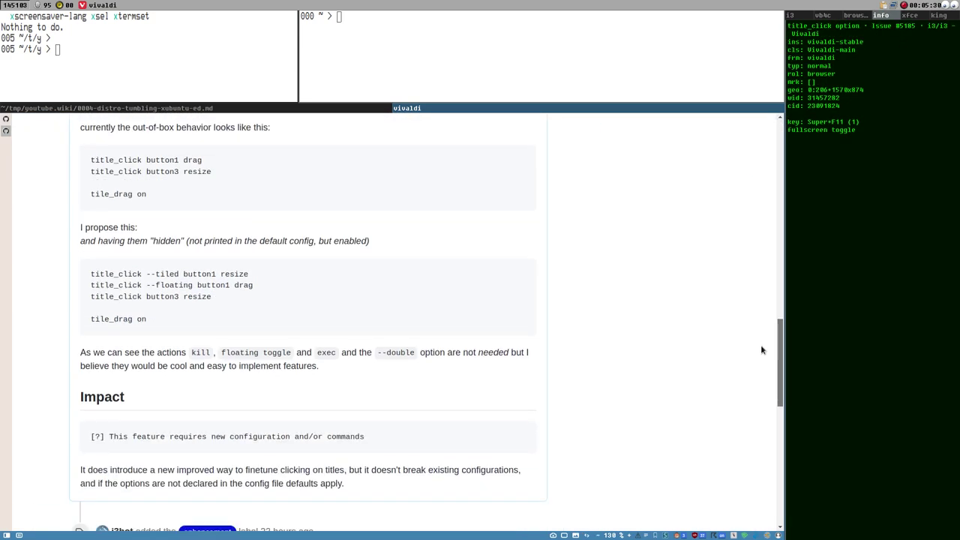
scroll(756, 225, up, 9)
scroll(754, 143, up, 2)
scroll(746, 176, down, 3)
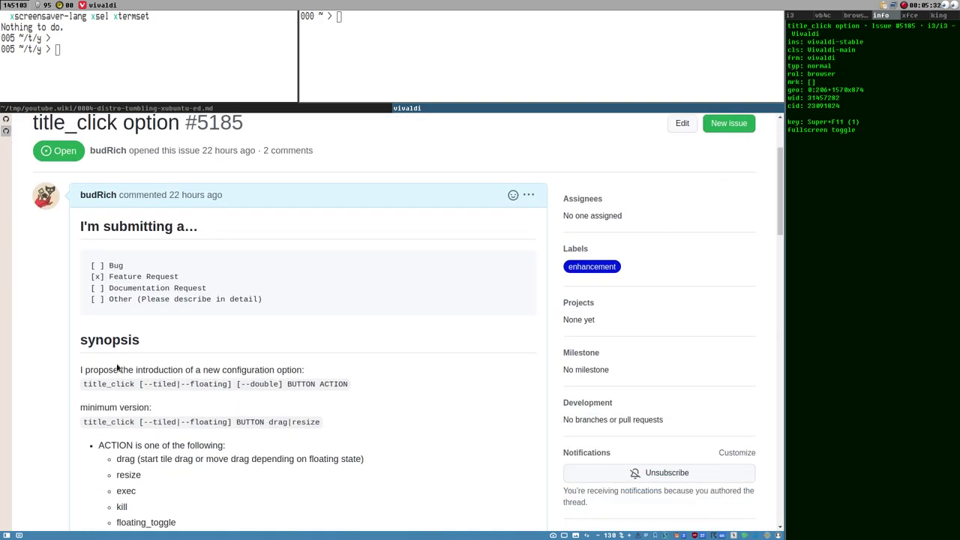
drag(82, 390, 132, 394)
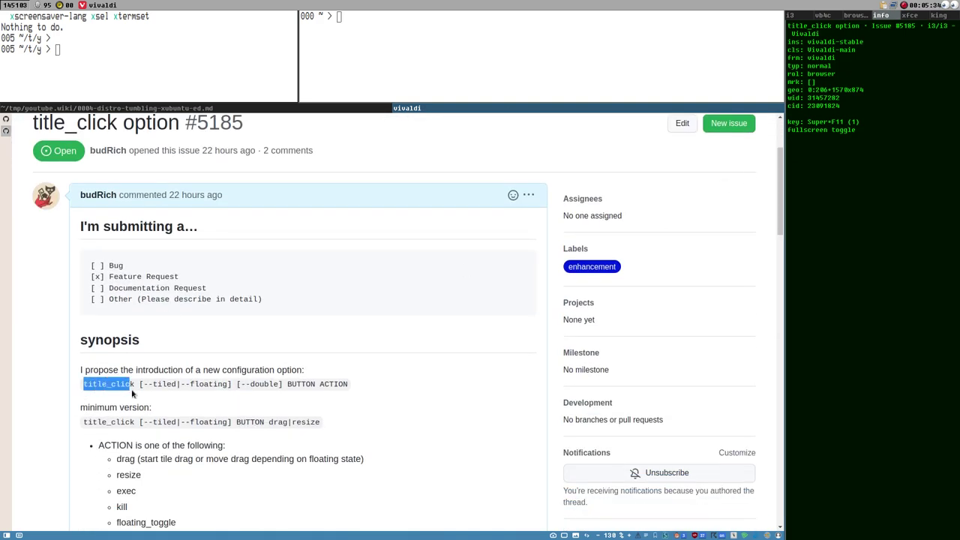
click(134, 385)
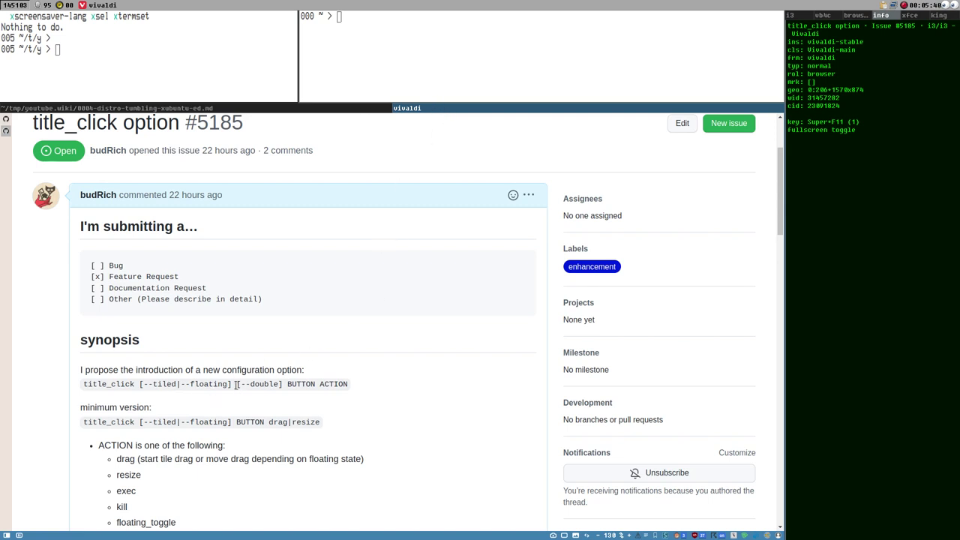
drag(237, 384, 284, 384)
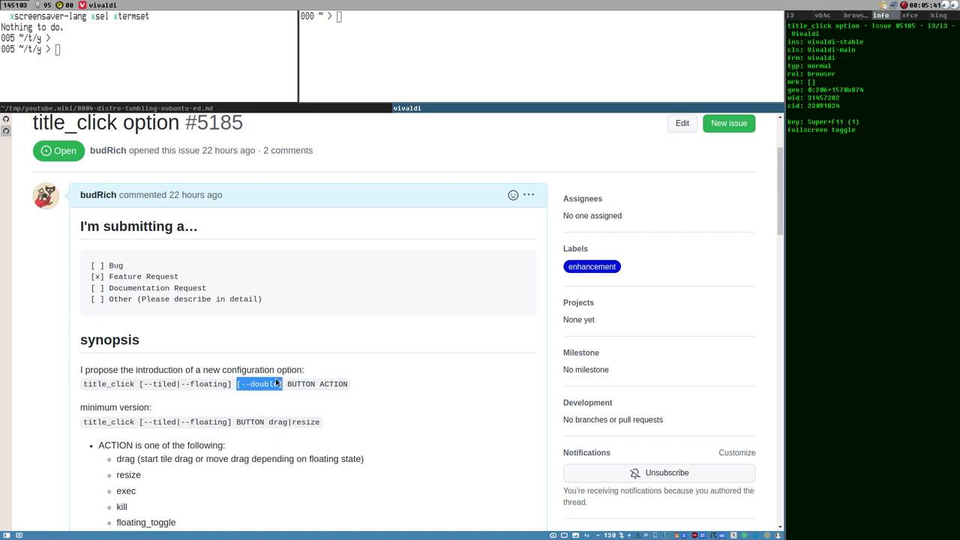
- Switch to the wiki notes and back to the issue, and clear the highlighted [--double] text
click(375, 109)
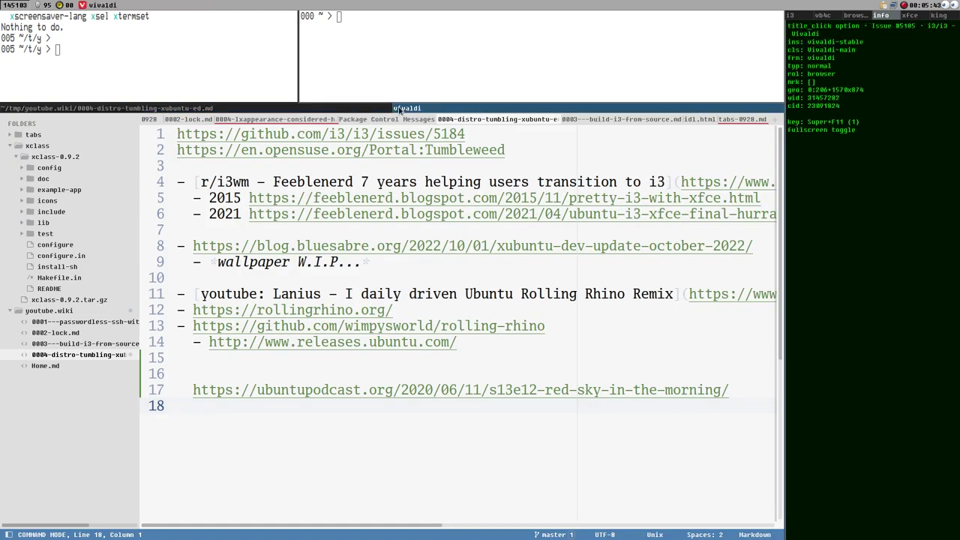
click(400, 110)
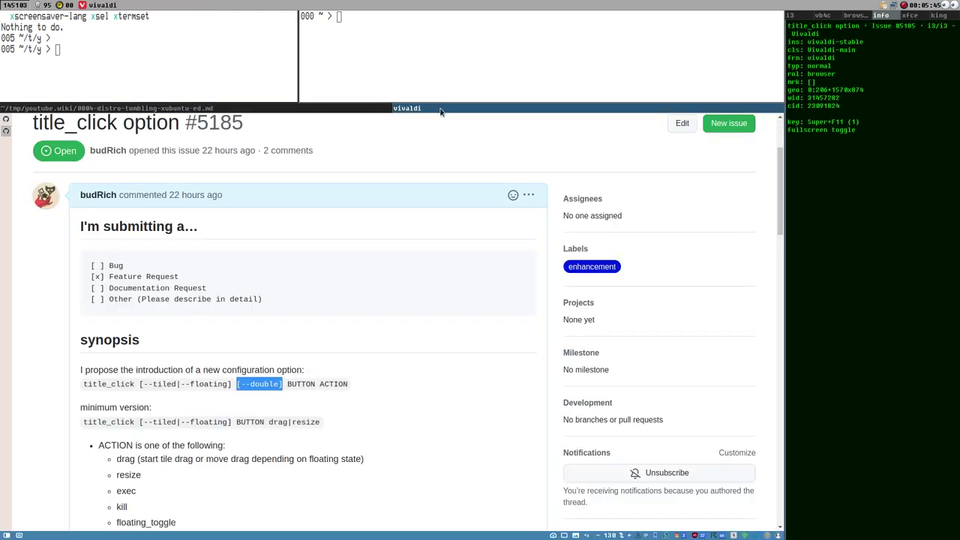
click(271, 384)
- Read the title_click proposal's list of actions, its options and the reasons for introducing it
scroll(273, 353, down, 3)
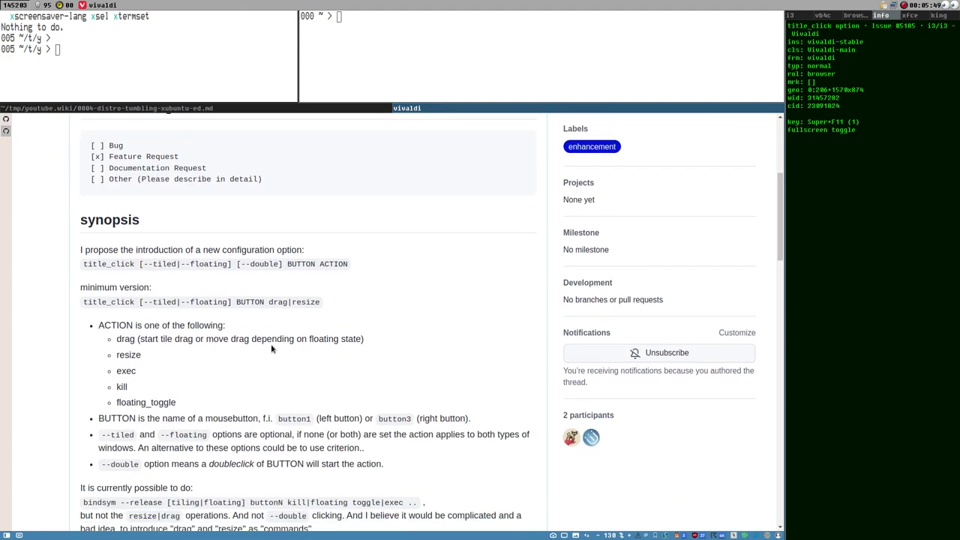
scroll(272, 349, down, 2)
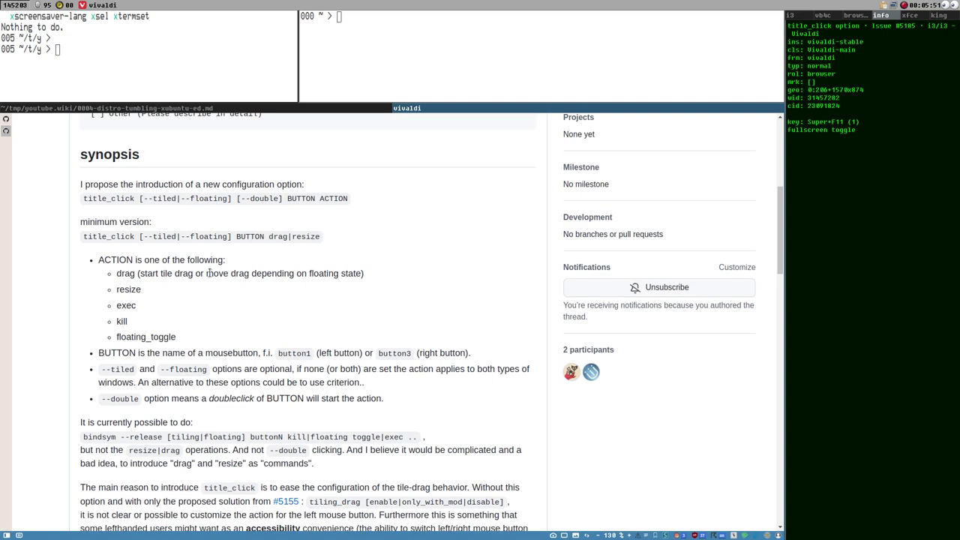
scroll(266, 303, down, 3)
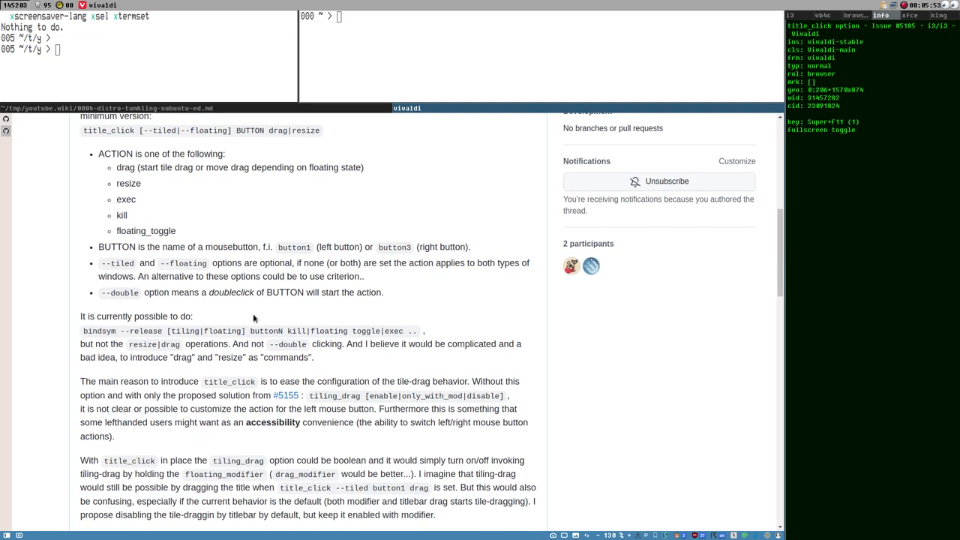
scroll(300, 351, up, 1)
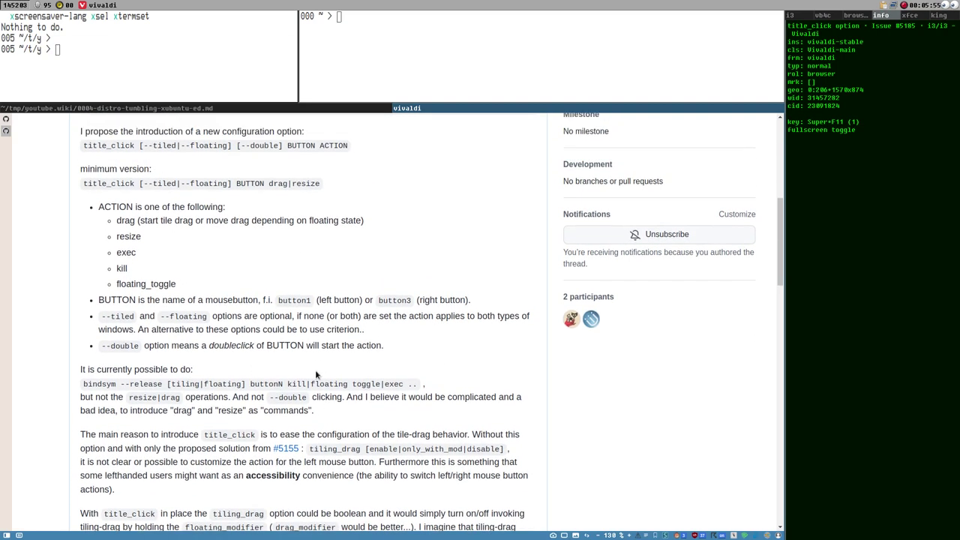
- Review the title_click proposal's synopsis, action list, default configuration examples and Impact section, and return to the beginning of the issue
scroll(315, 369, down, 4)
scroll(270, 351, up, 4)
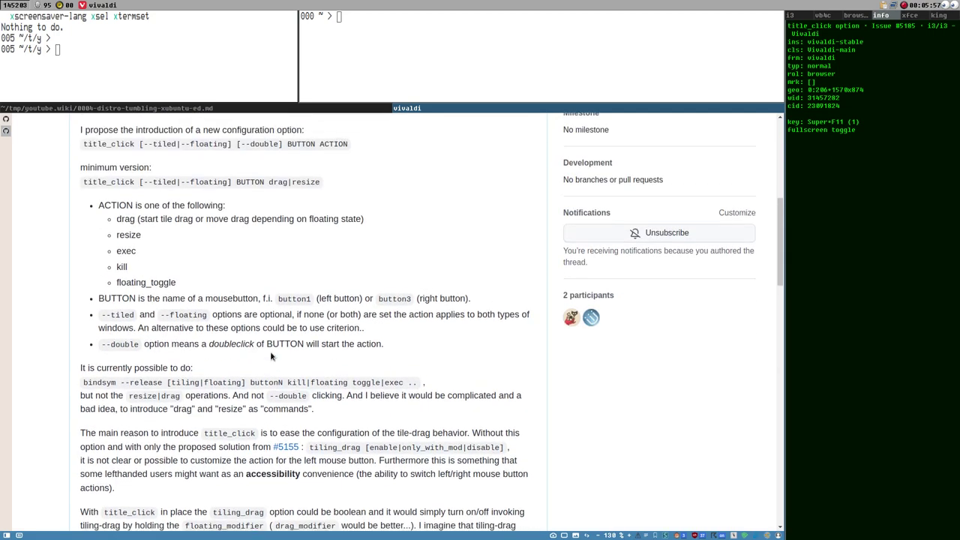
scroll(272, 356, up, 8)
scroll(284, 370, down, 2)
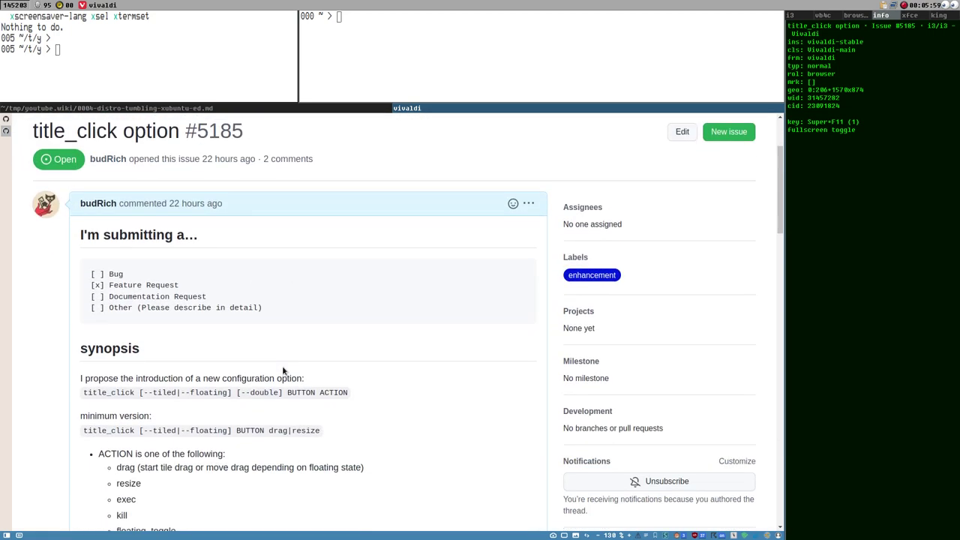
scroll(284, 369, down, 10)
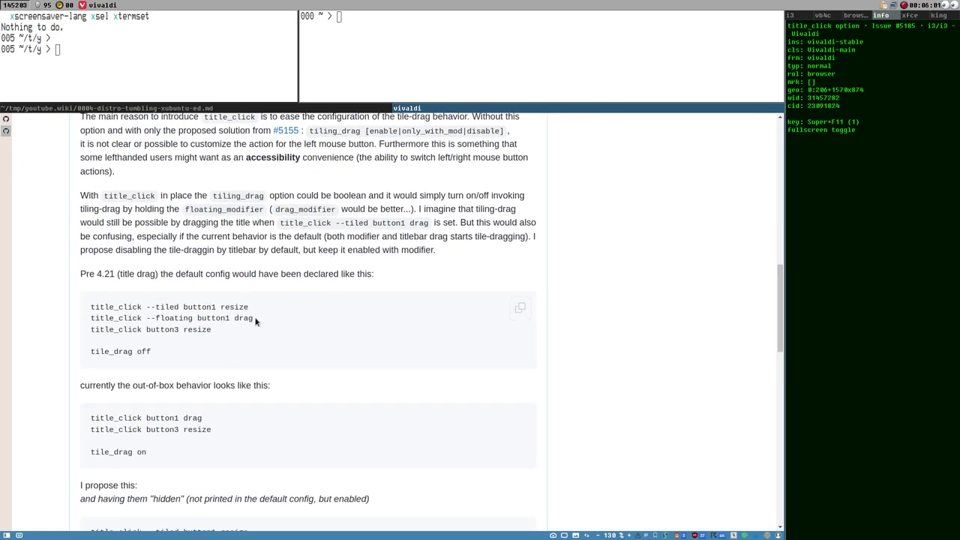
scroll(251, 326, down, 3)
scroll(248, 330, up, 2)
scroll(244, 336, down, 5)
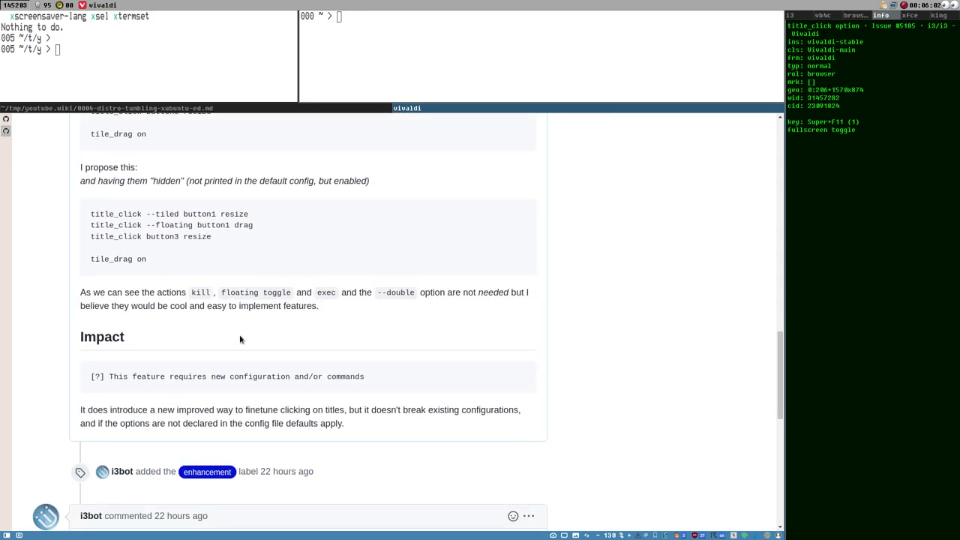
scroll(240, 340, up, 10)
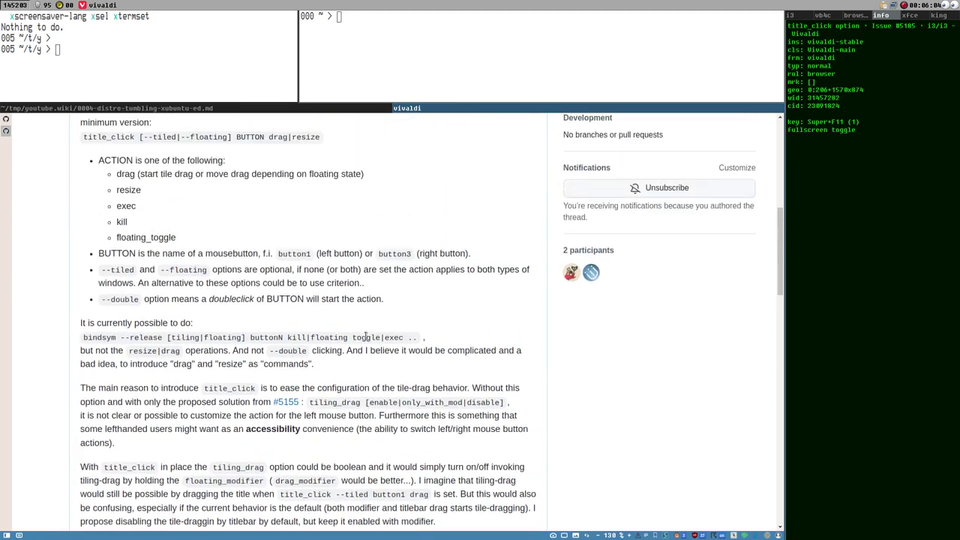
scroll(366, 336, up, 8)
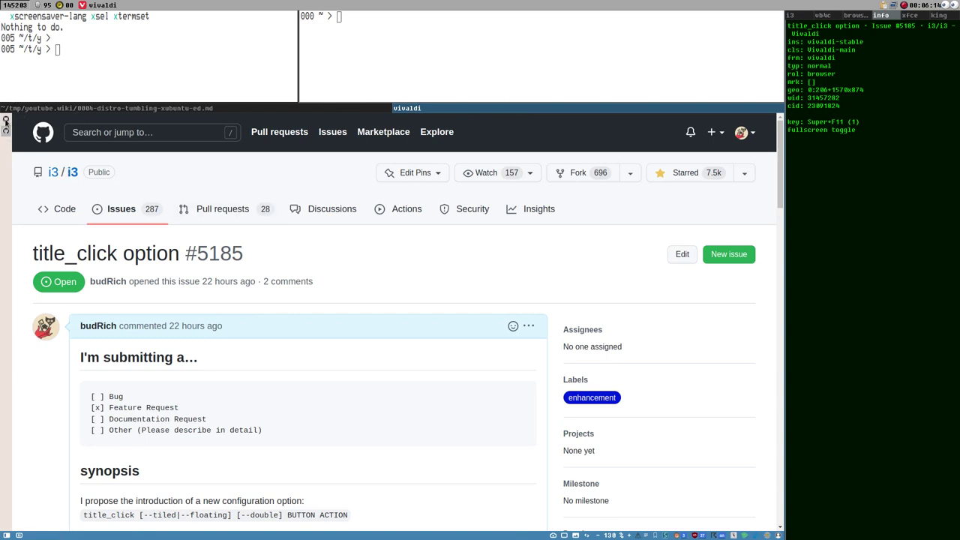
- Open the i3 repository's issue list and look through the open and pinned issues about tiling drag
click(121, 209)
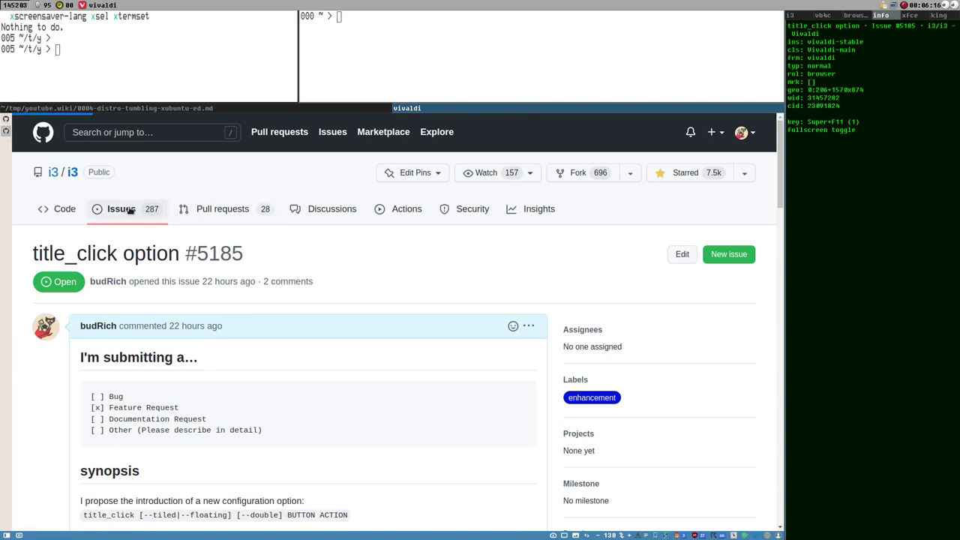
scroll(303, 368, down, 3)
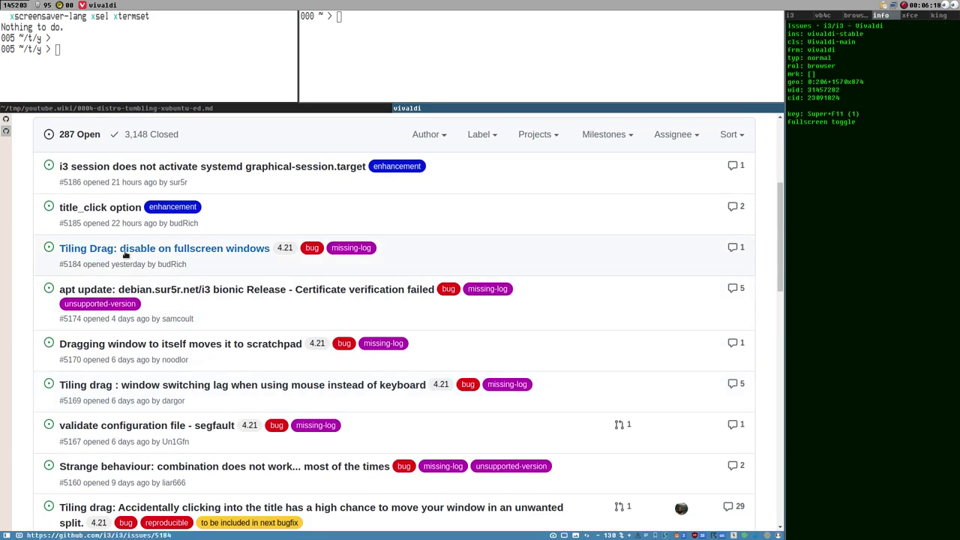
mouse_move(209, 347)
scroll(209, 347, down, 1)
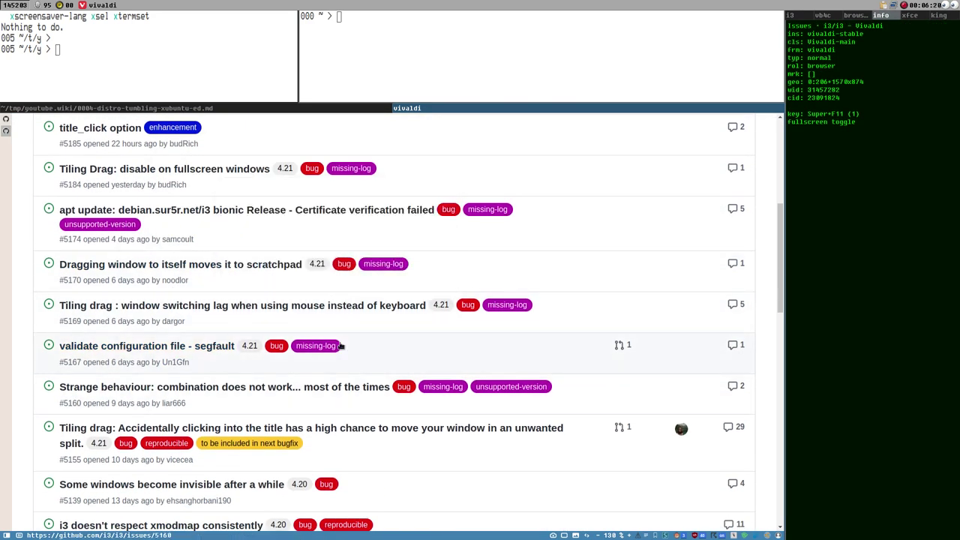
scroll(345, 330, up, 2)
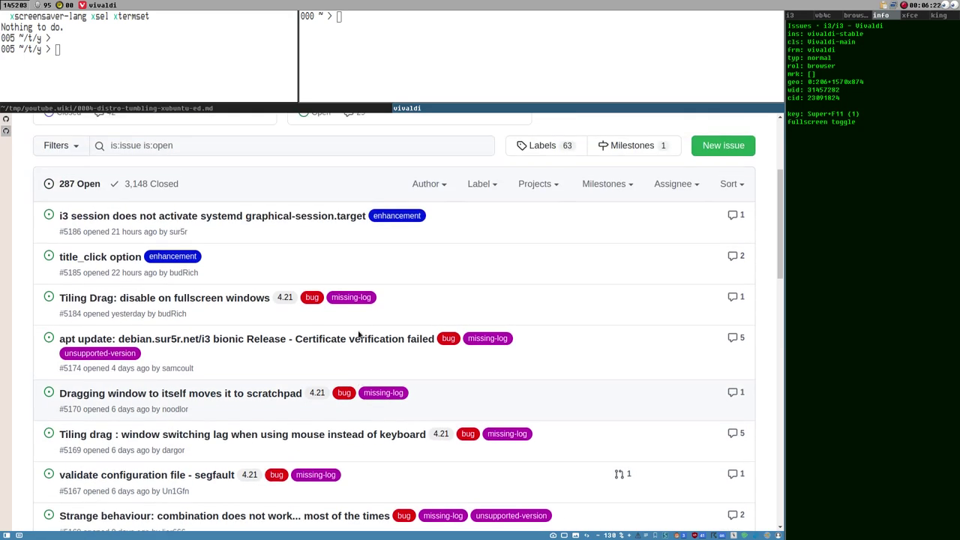
mouse_move(355, 341)
scroll(67, 277, up, 1)
scroll(101, 250, up, 1)
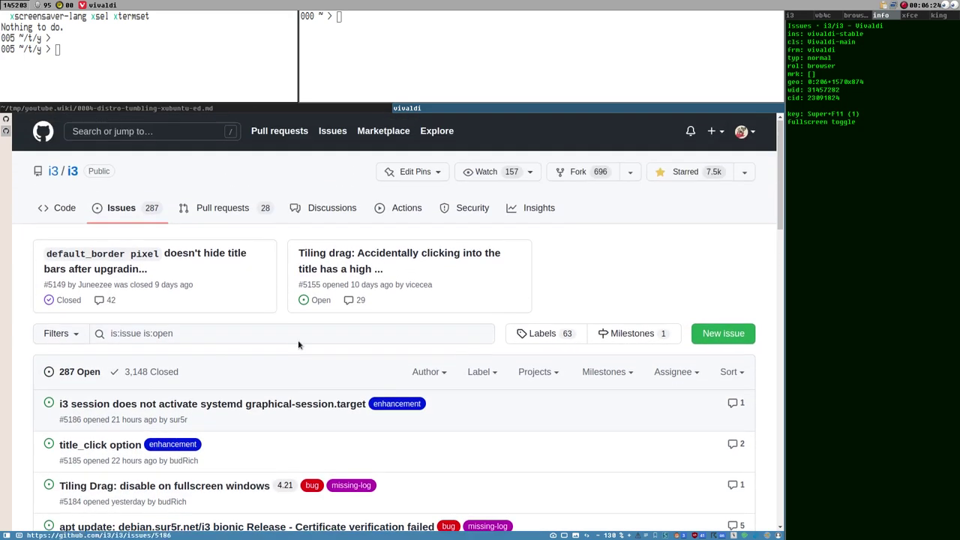
scroll(431, 337, down, 2)
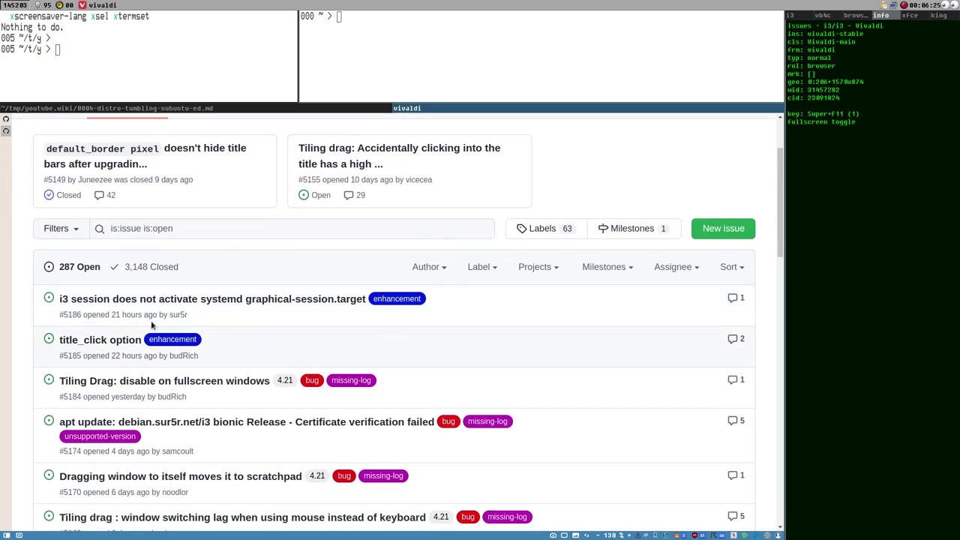
scroll(371, 320, down, 1)
scroll(371, 320, up, 2)
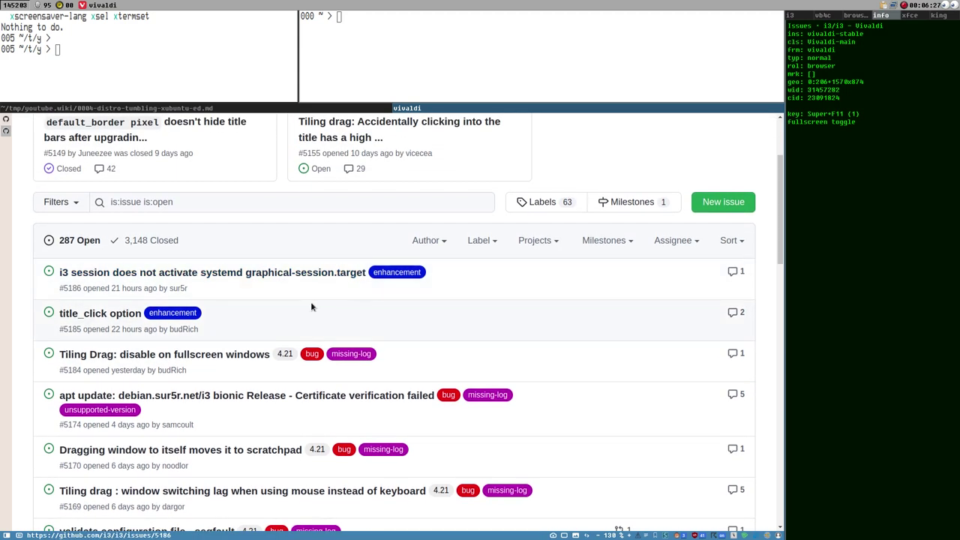
scroll(432, 291, down, 2)
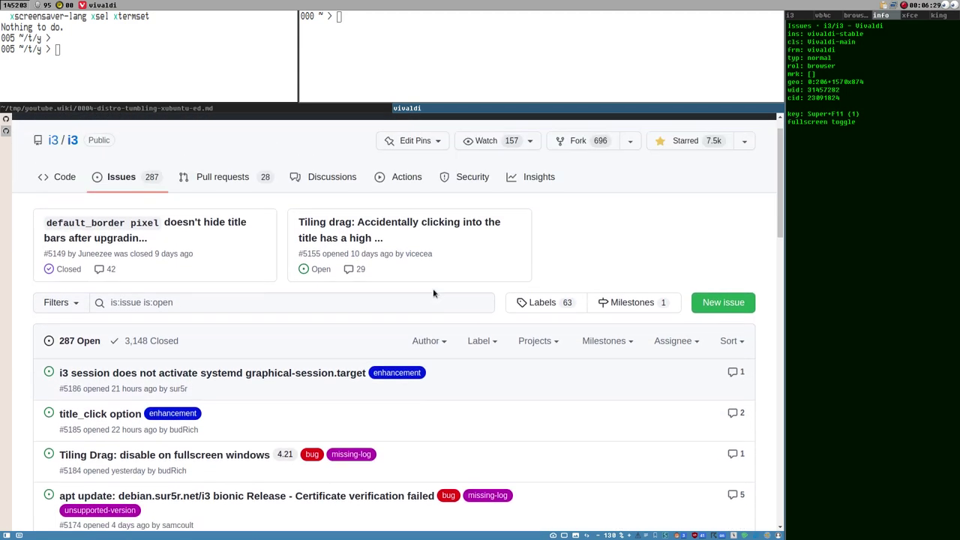
scroll(309, 298, down, 2)
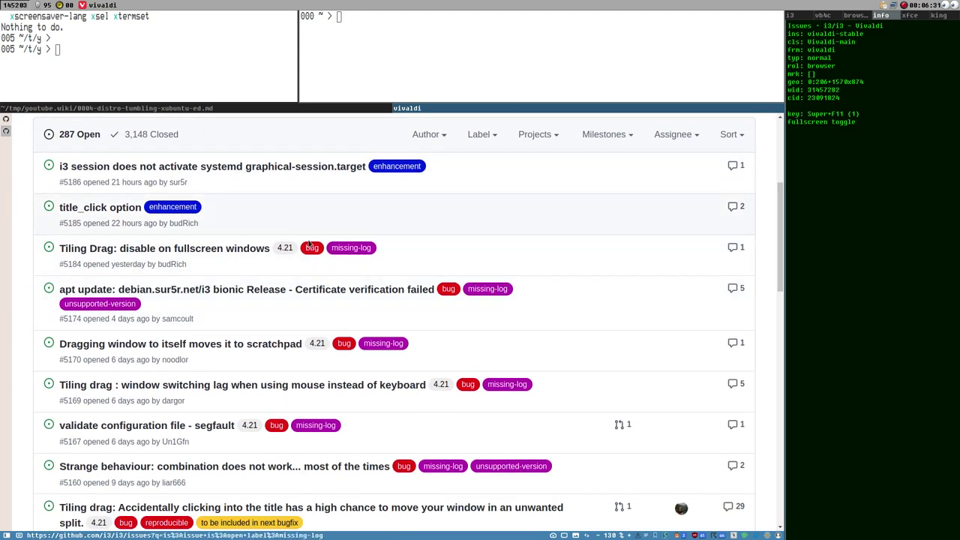
scroll(346, 260, down, 1)
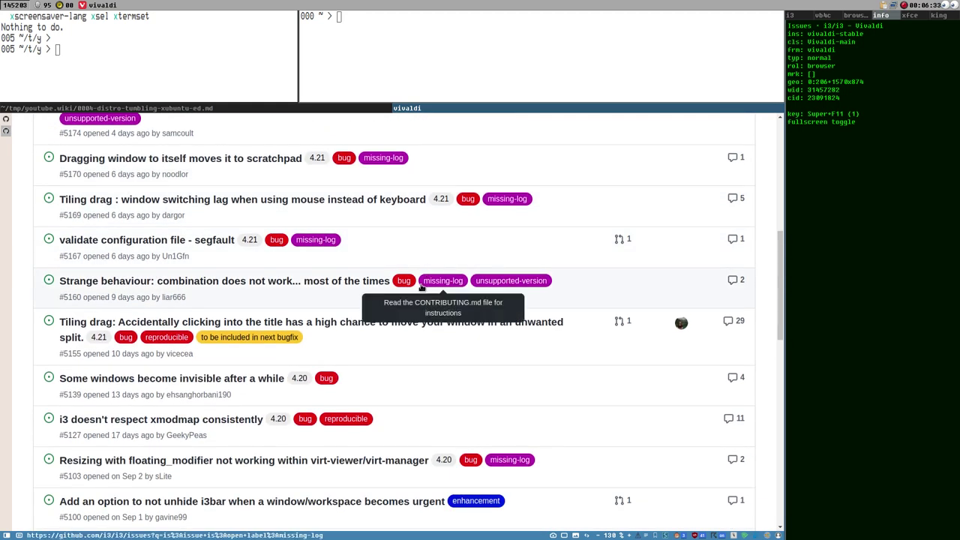
scroll(396, 358, up, 2)
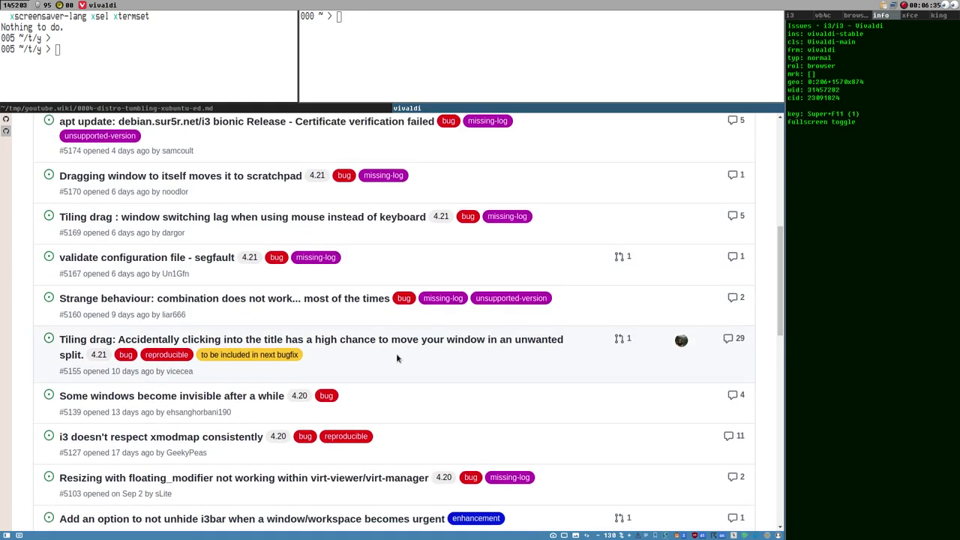
scroll(504, 232, up, 3)
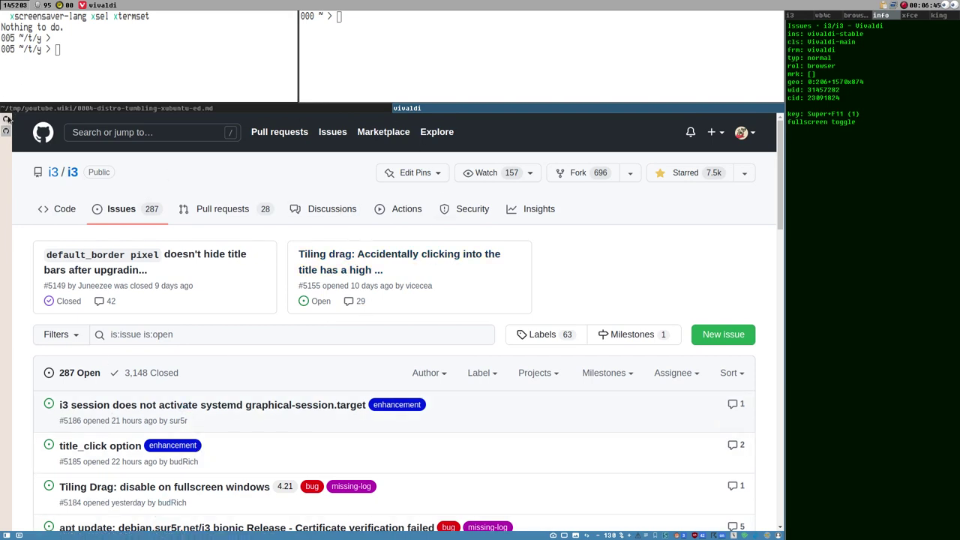
- Return to the wiki notes, open the openSUSE Portal:Tumbleweed link in a background tab, and switch to that tab
key(alt+Left)
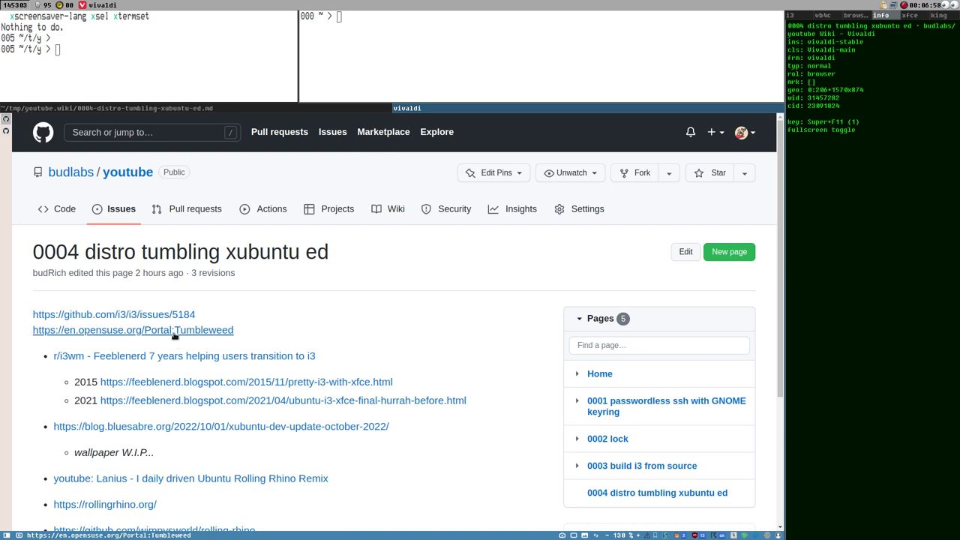
drag(174, 335, 7, 134)
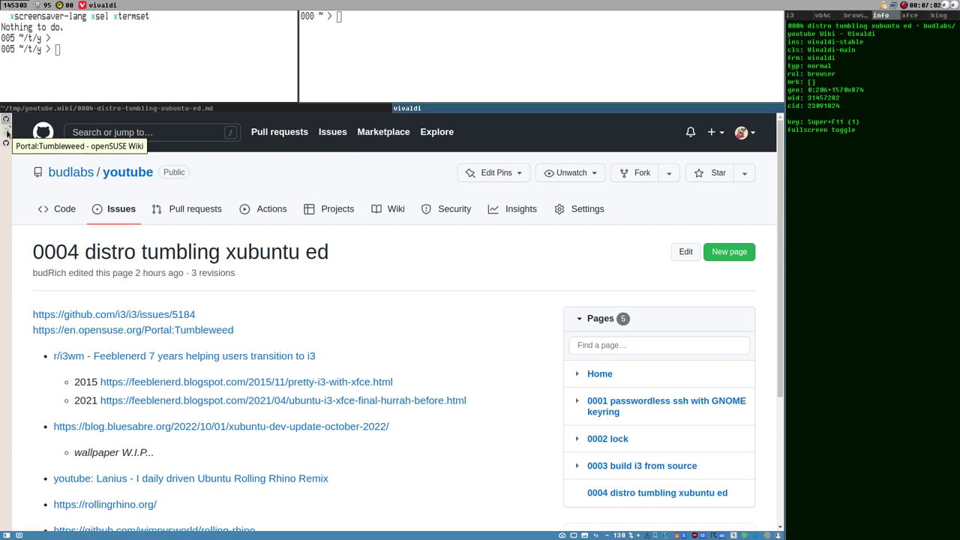
click(6, 133)
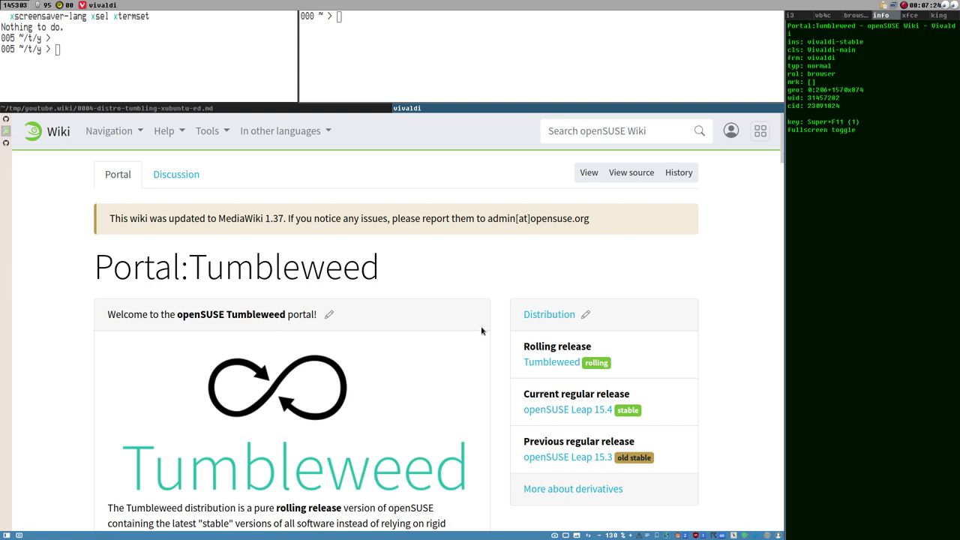
scroll(502, 280, down, 1)
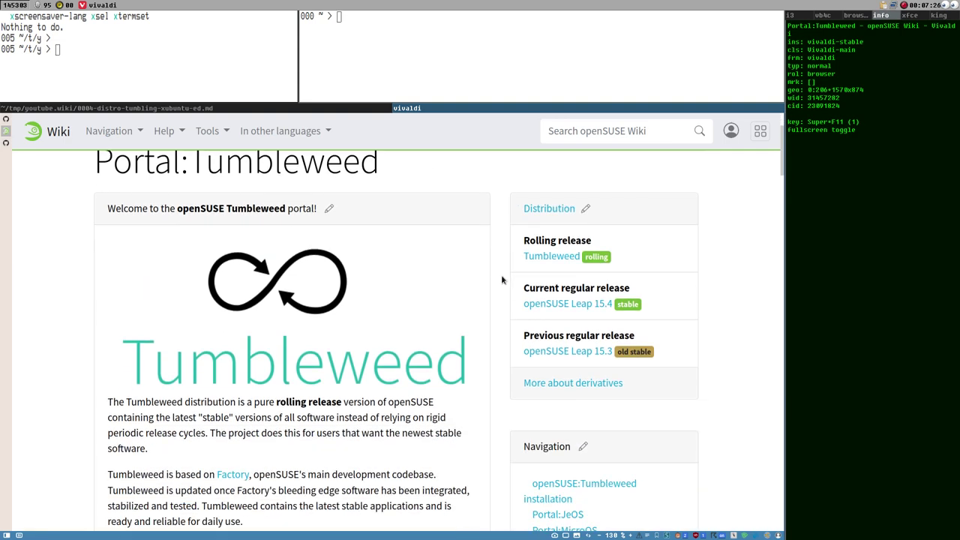
scroll(503, 280, up, 1)
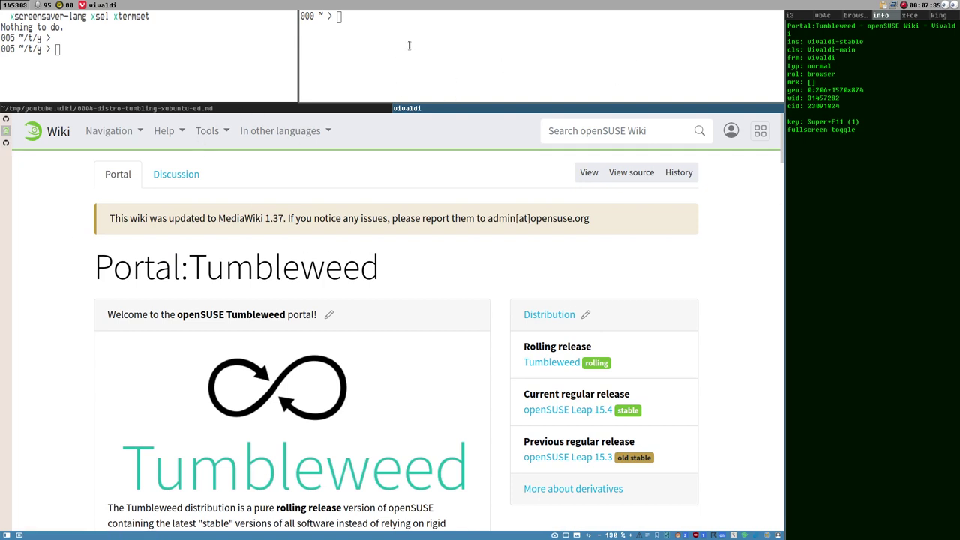
- Enlarge the browser window upward by its title bar to a height of about 970 pixels
mouse_move(422, 108)
mouse_down()
mouse_move(412, 85)
mouse_move(418, 118)
mouse_up()
drag(434, 103, 442, 56)
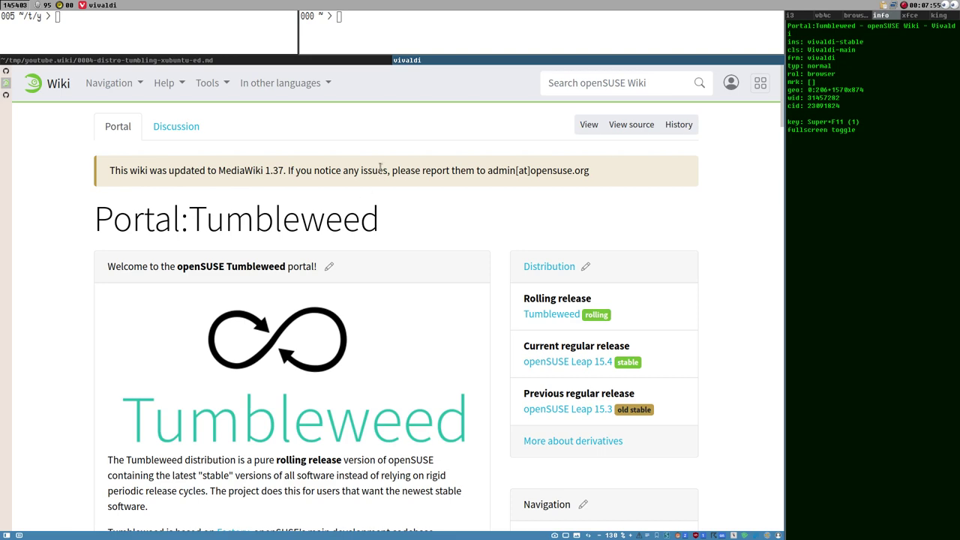
scroll(383, 173, down, 1)
scroll(385, 187, up, 1)
- Switch to the wiki notes and back to the Portal:Tumbleweed page, and skim its introduction
key(alt+Left)
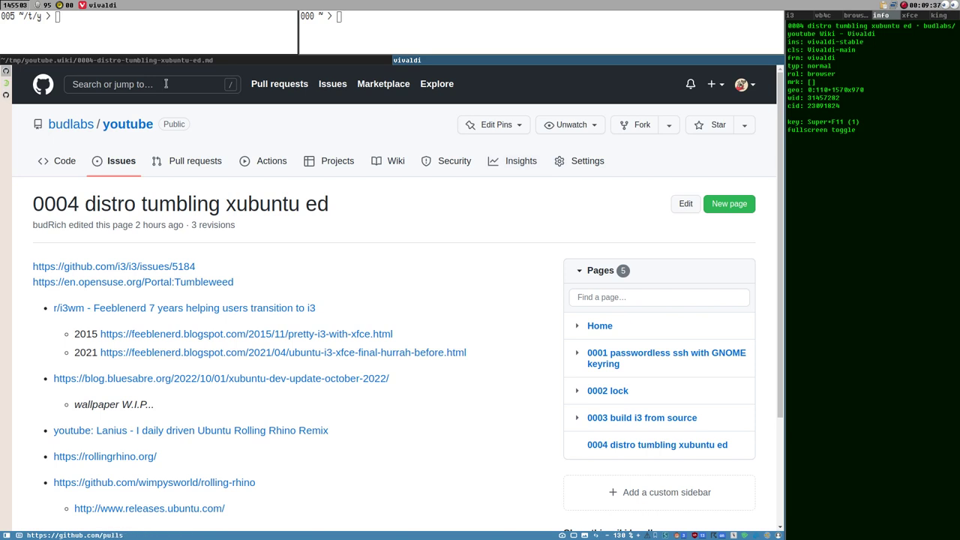
click(6, 84)
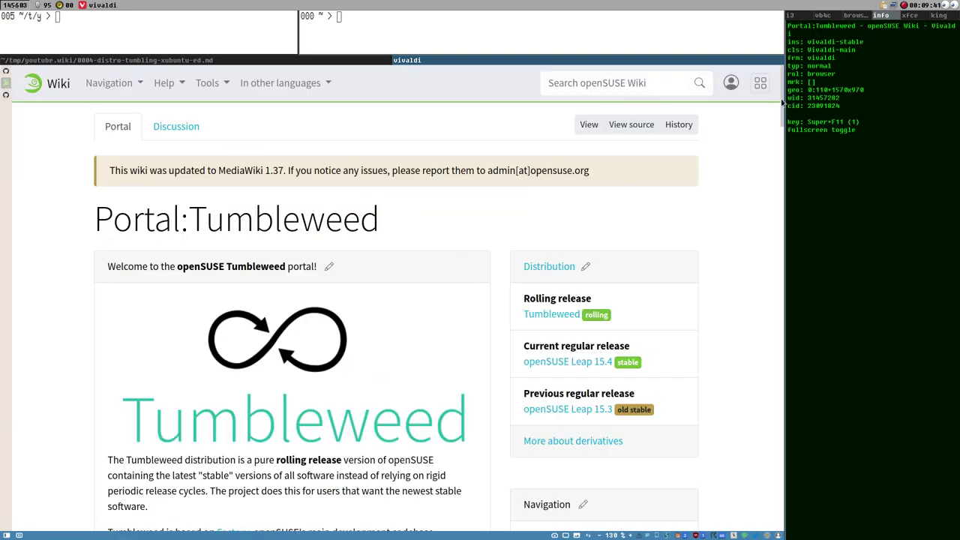
scroll(781, 116, down, 1)
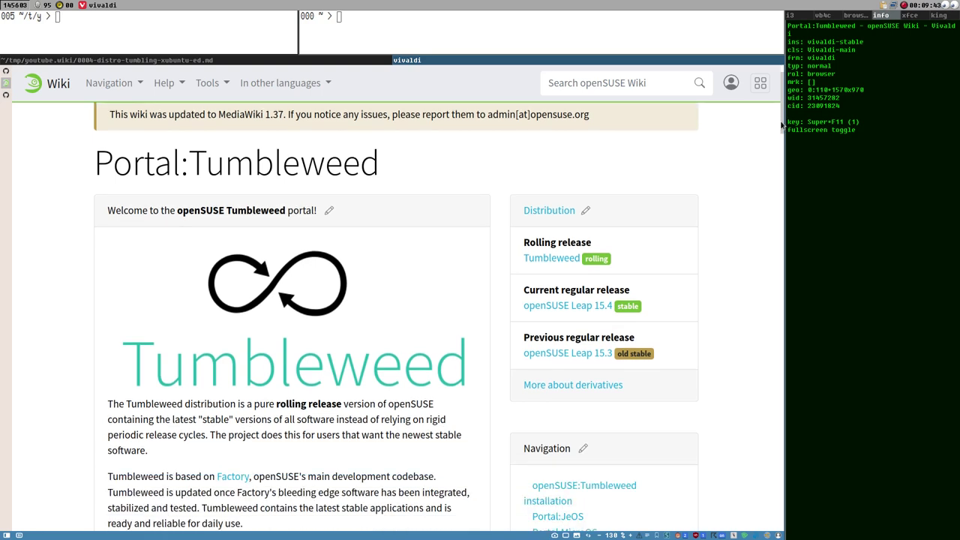
scroll(781, 116, up, 1)
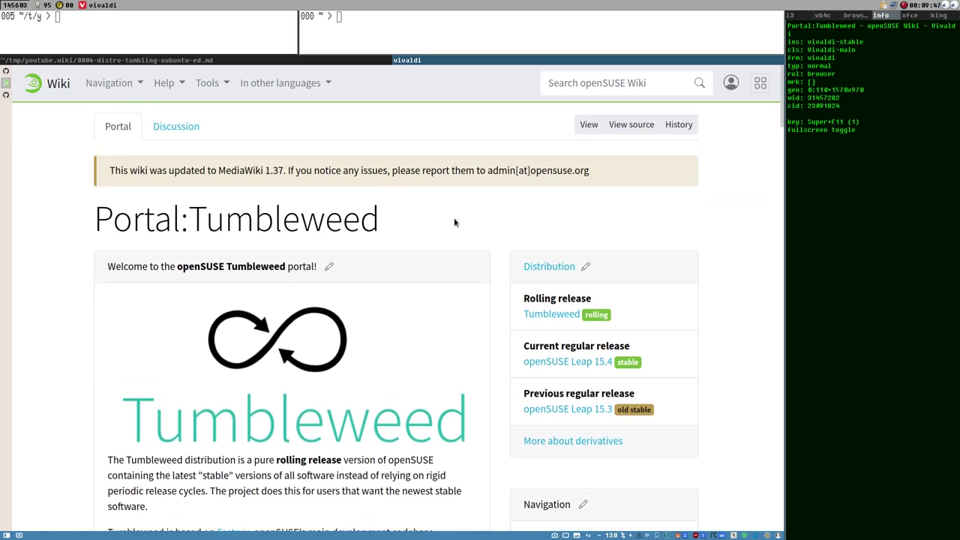
- Search the web for "openSUSE tumbleweed" and open the "openSUSE Tumbleweed - Get openSUSE" result
key(F2)
text(openS)
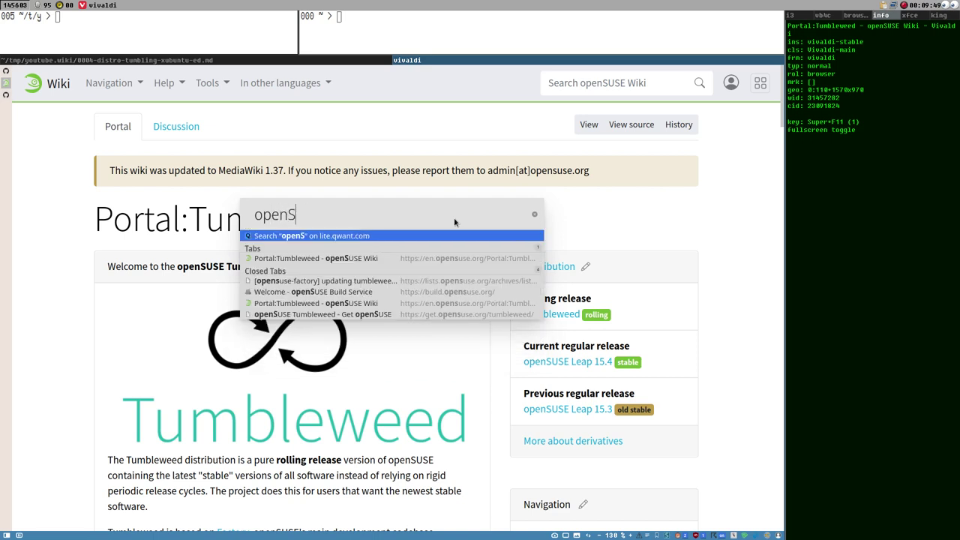
text(USE tu)
text(mbleweed)
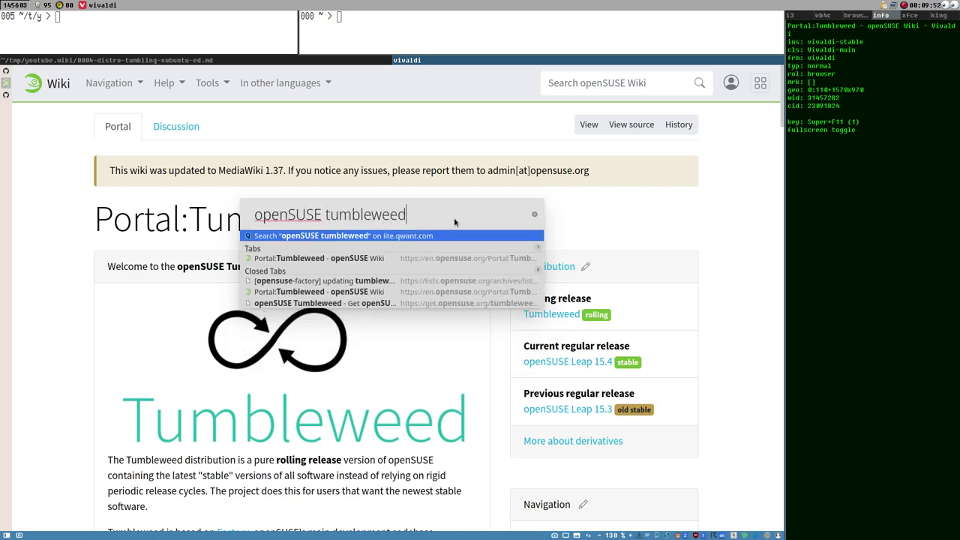
key(Return)
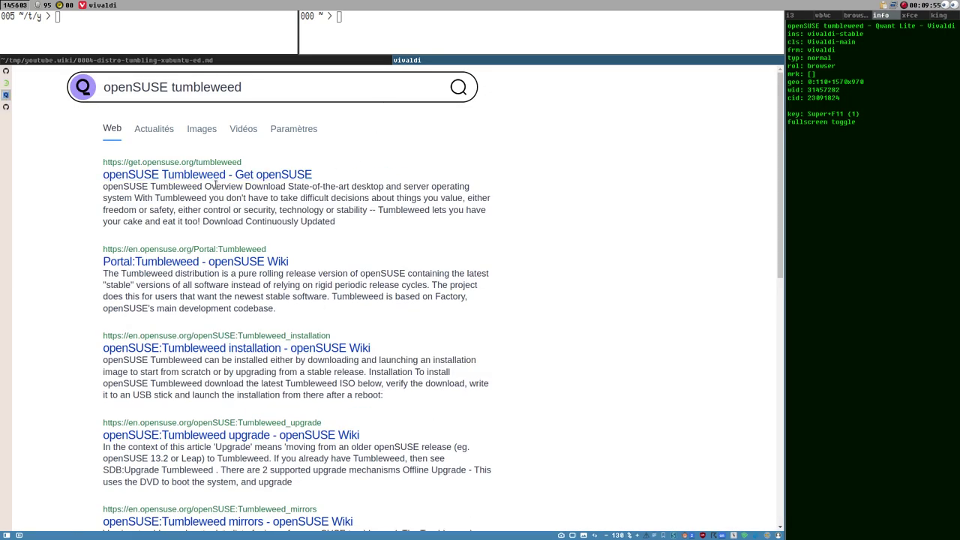
click(228, 179)
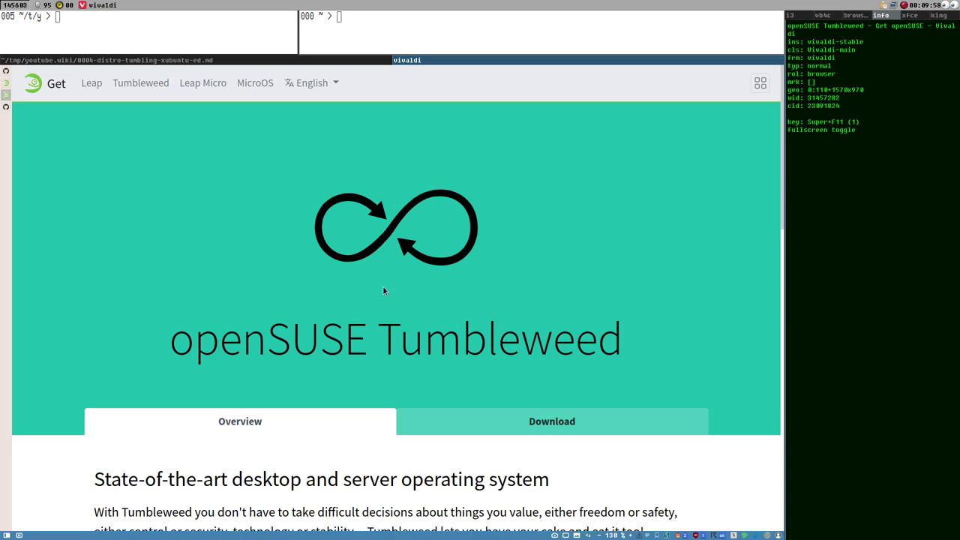
- Skim the Get openSUSE Tumbleweed overview, including the Continuously Updated, Leading-Edge, Stable and Simple to Use sections
scroll(484, 282, down, 1)
scroll(303, 291, up, 1)
scroll(194, 317, down, 2)
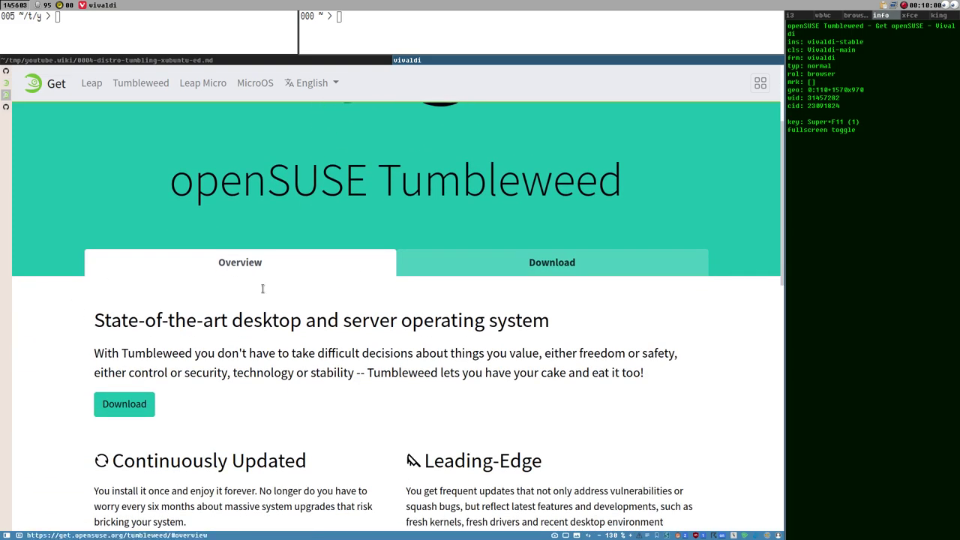
scroll(478, 307, down, 2)
scroll(481, 273, up, 3)
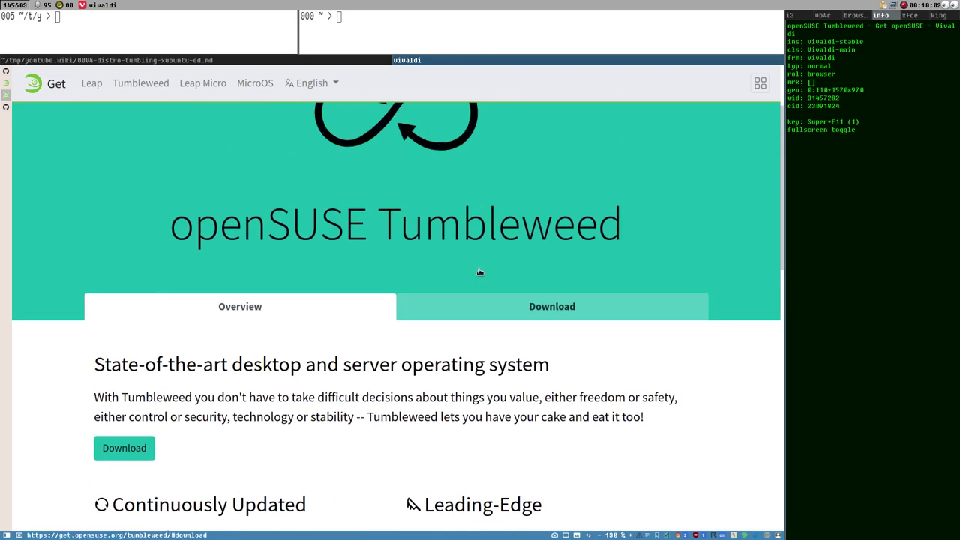
scroll(480, 272, up, 1)
scroll(437, 350, down, 4)
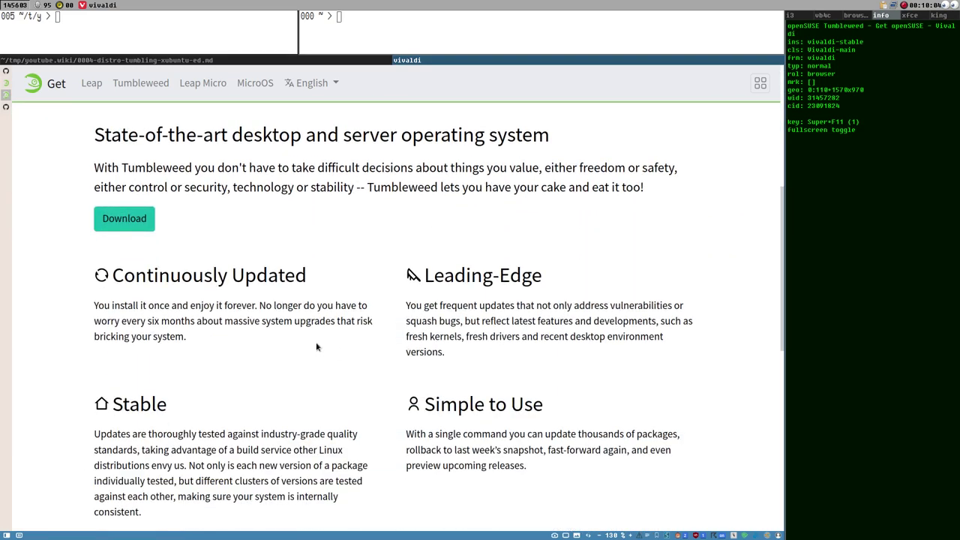
- Skim the remaining Tumbleweed overview sections down to Stands on Firm Ground, and return to the State-of-the-art desktop and server heading
scroll(317, 346, down, 3)
scroll(330, 322, up, 3)
scroll(345, 293, down, 4)
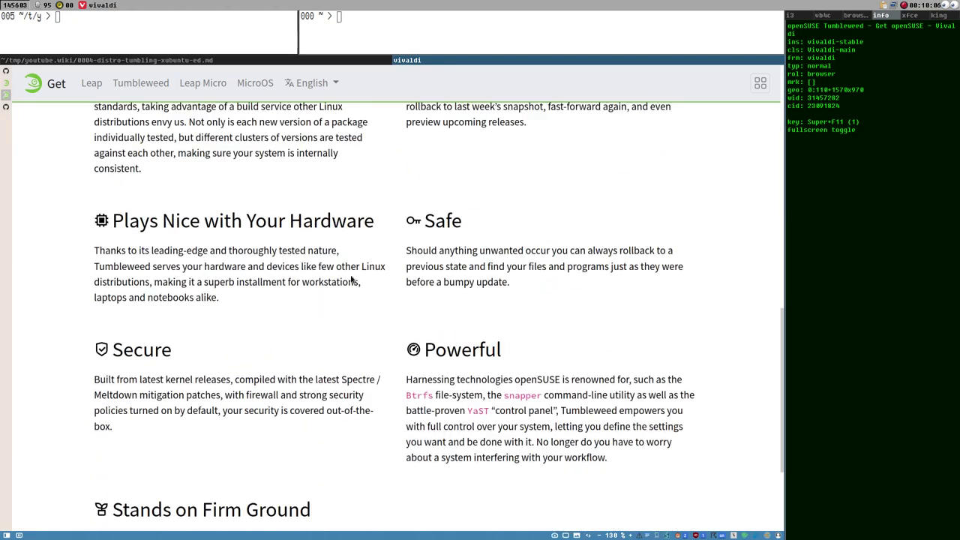
scroll(351, 279, down, 2)
scroll(362, 316, up, 1)
scroll(362, 316, down, 1)
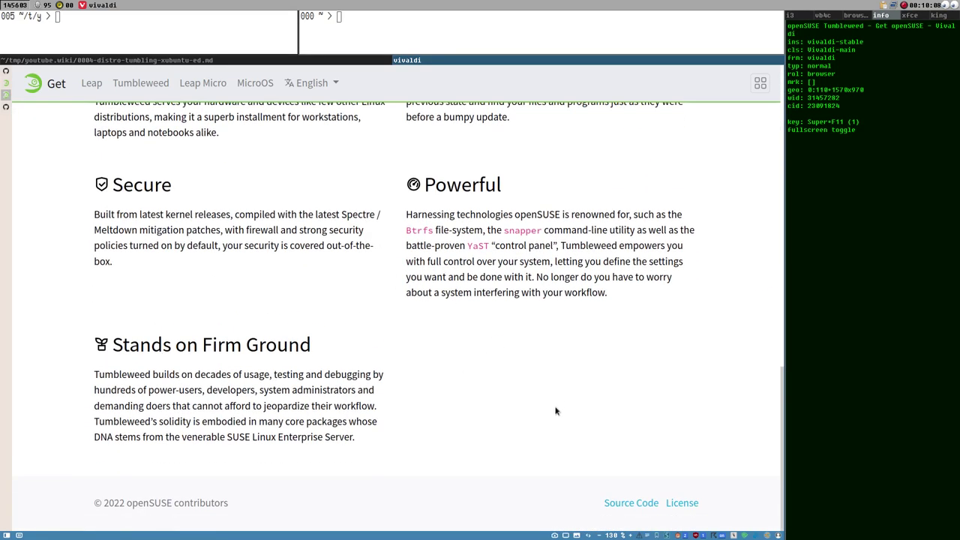
scroll(42, 126, up, 2)
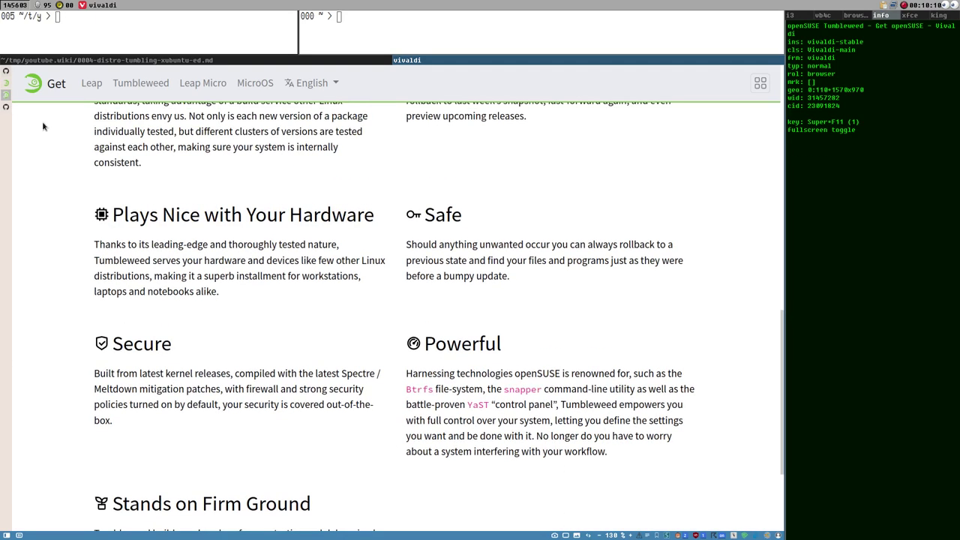
scroll(42, 126, up, 5)
drag(25, 122, 51, 155)
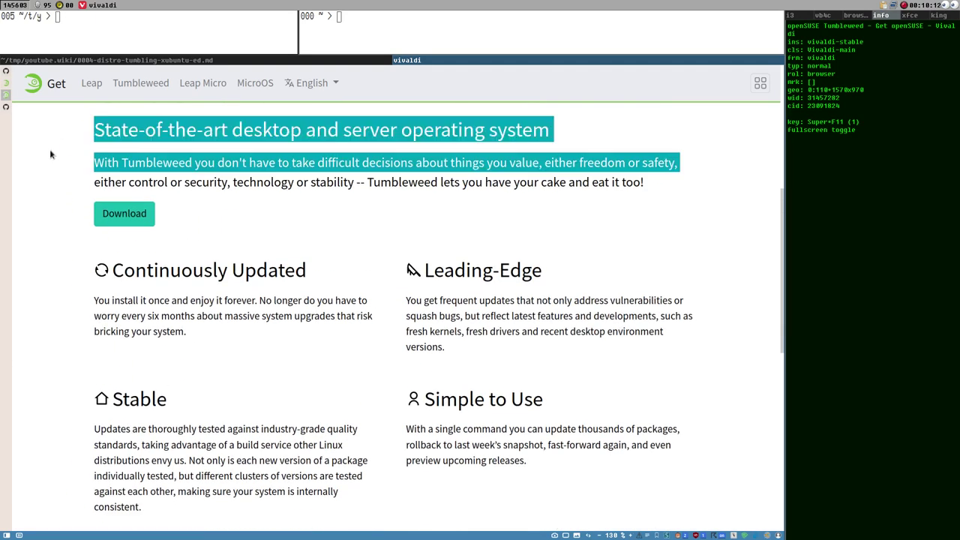
click(60, 151)
- Compare the Portal:Tumbleweed page with the Get openSUSE overview, and look through the Stable, Safe, Secure and Powerful sections again
key(alt+Left)
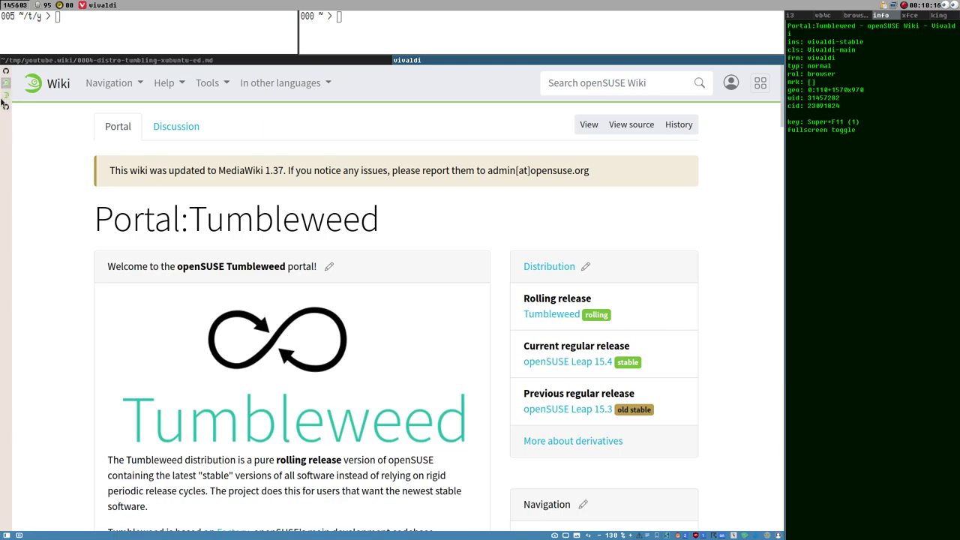
key(alt+Right)
scroll(139, 171, up, 3)
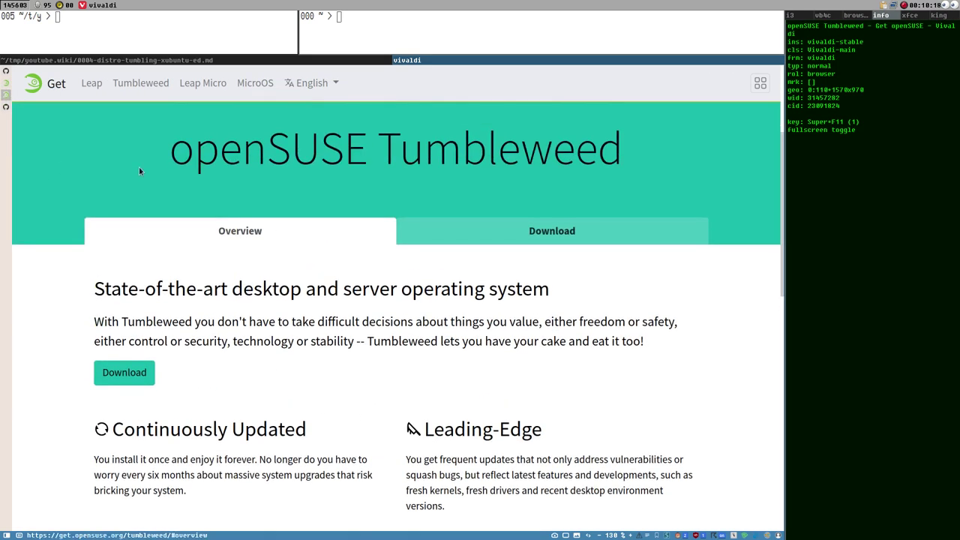
scroll(364, 229, down, 5)
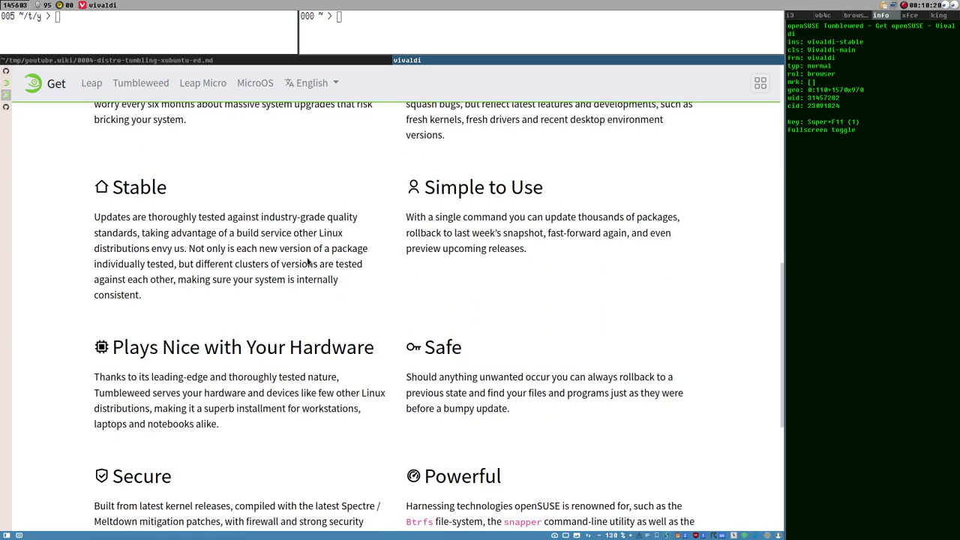
scroll(307, 261, down, 3)
scroll(360, 285, up, 2)
scroll(369, 300, down, 2)
scroll(387, 288, up, 2)
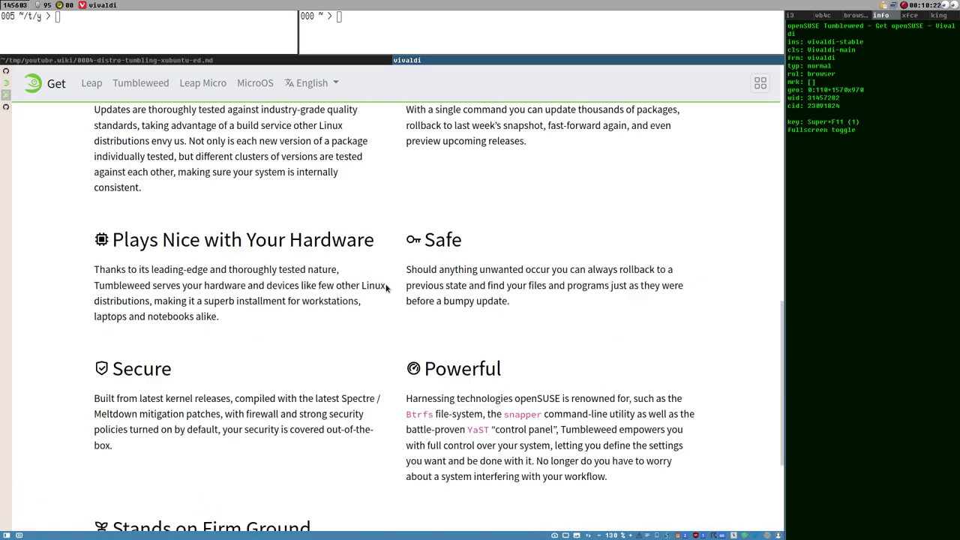
- Open the Tumbleweed download section and skim the images, switching guides, documentation, system requirements and checksum information
scroll(387, 285, up, 6)
click(489, 337)
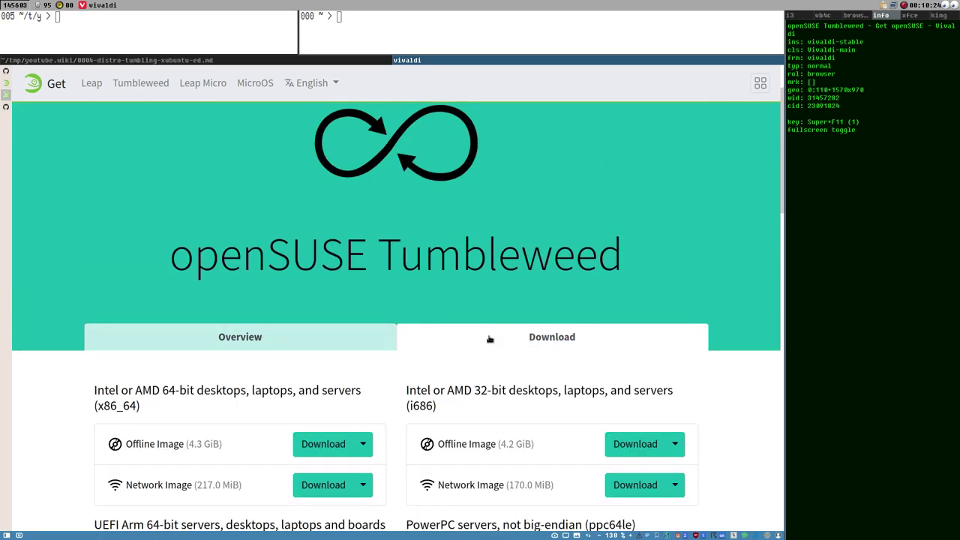
scroll(489, 339, down, 9)
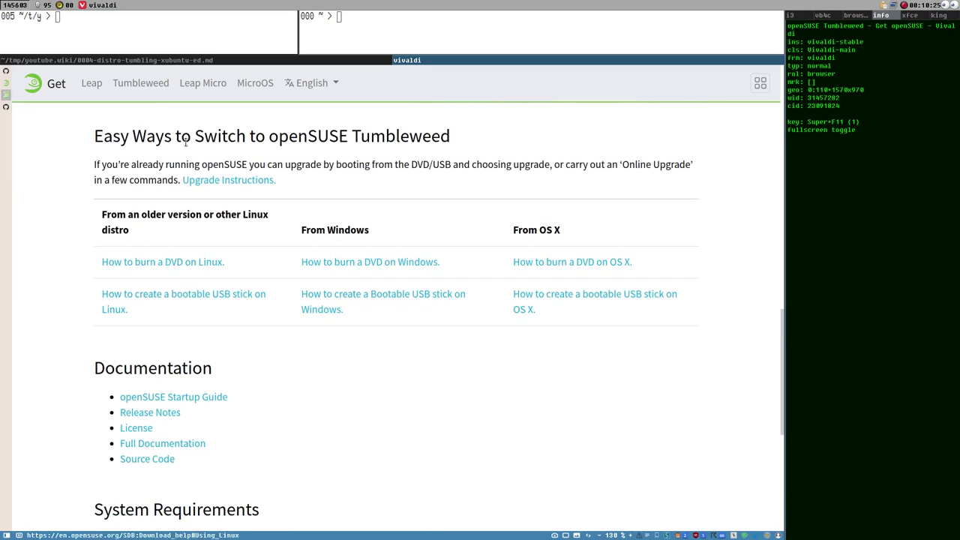
scroll(451, 369, down, 4)
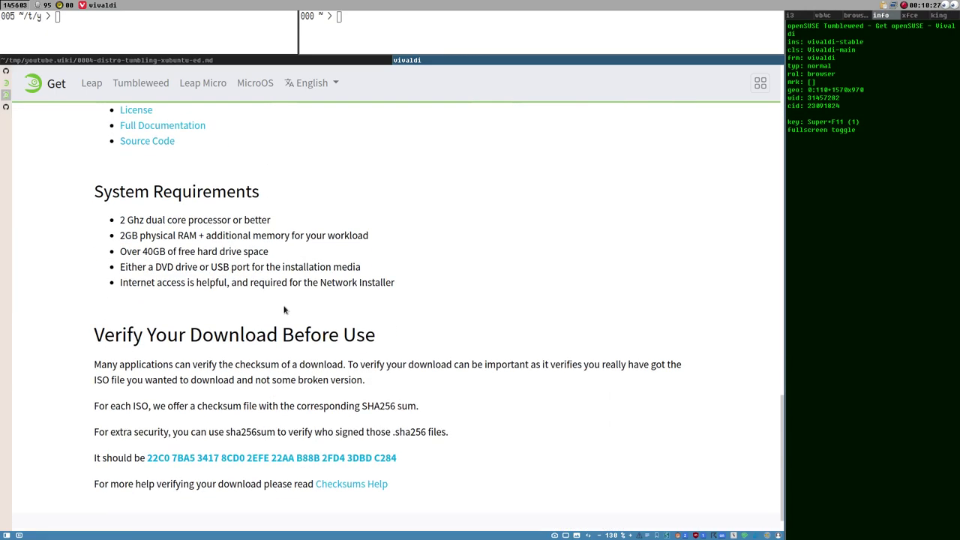
scroll(285, 310, up, 2)
- Return to the Portal:Tumbleweed page and read from its introduction down to "Who should use openSUSE Leap instead of Tumbleweed?"
click(6, 85)
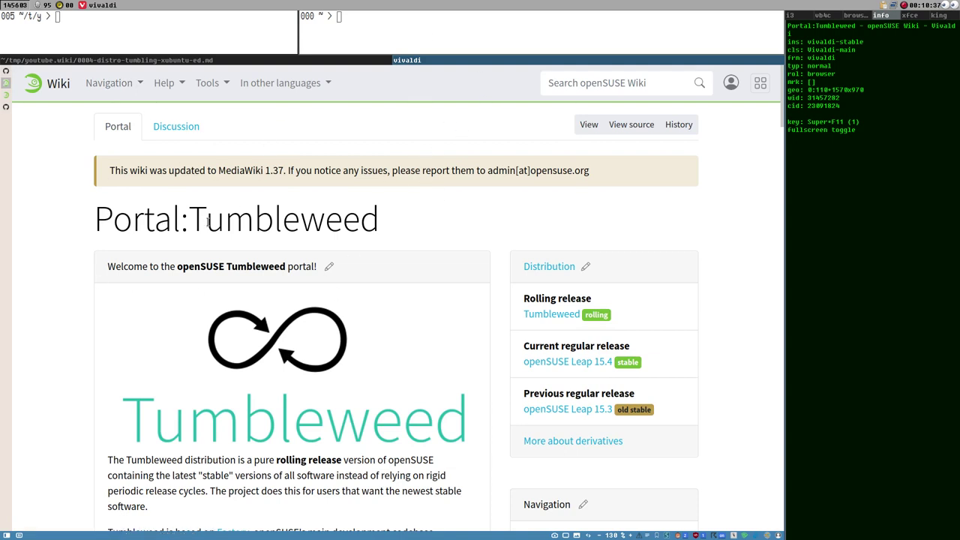
double_click(254, 218)
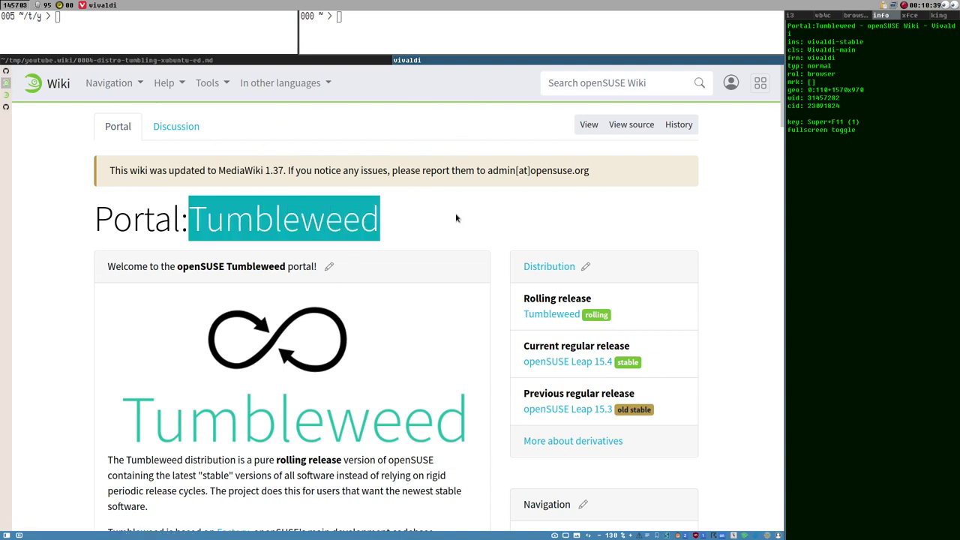
scroll(397, 223, down, 5)
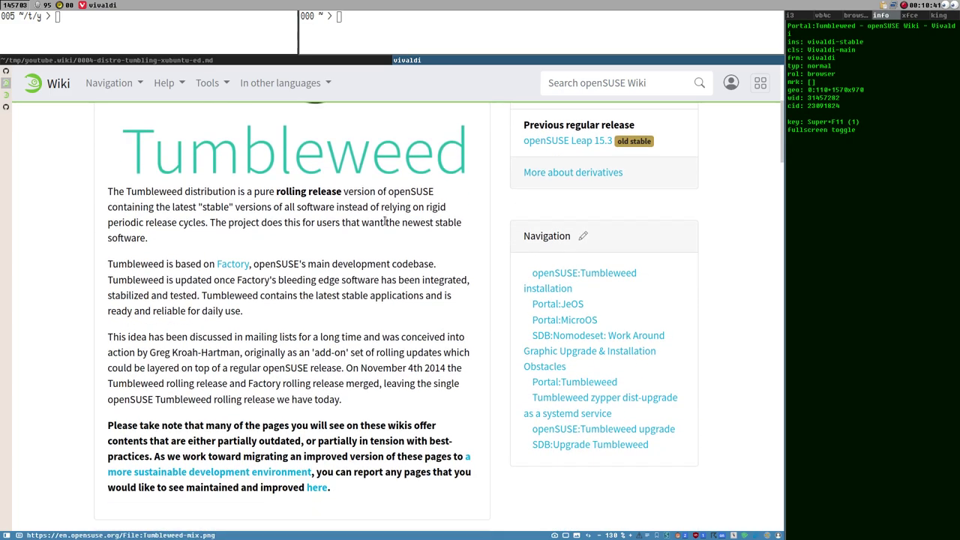
scroll(390, 221, down, 2)
scroll(407, 249, up, 2)
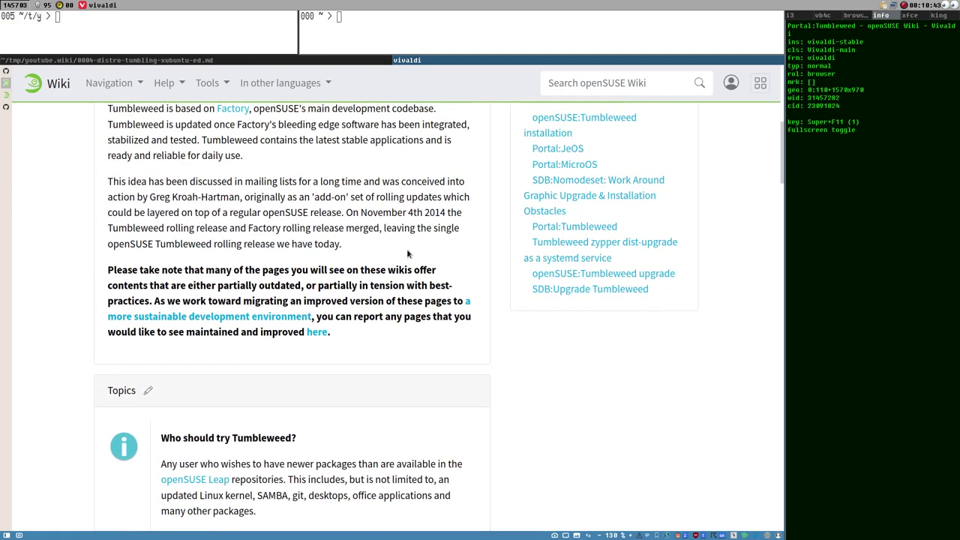
scroll(417, 292, up, 2)
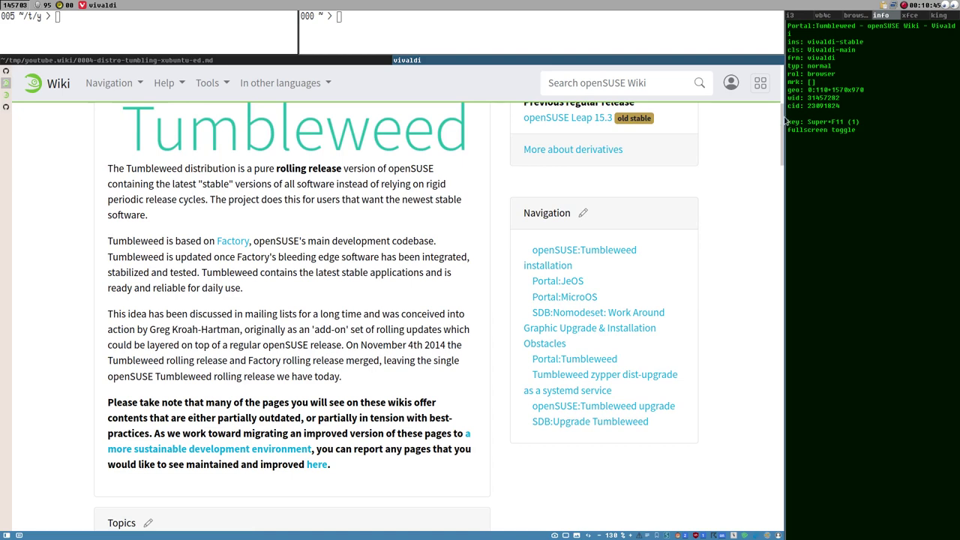
scroll(782, 124, down, 1)
drag(782, 124, 768, 227)
- Swap the two small terminals and cycle their container's layout until the ~/t/y terminal fills the full width
click(219, 28)
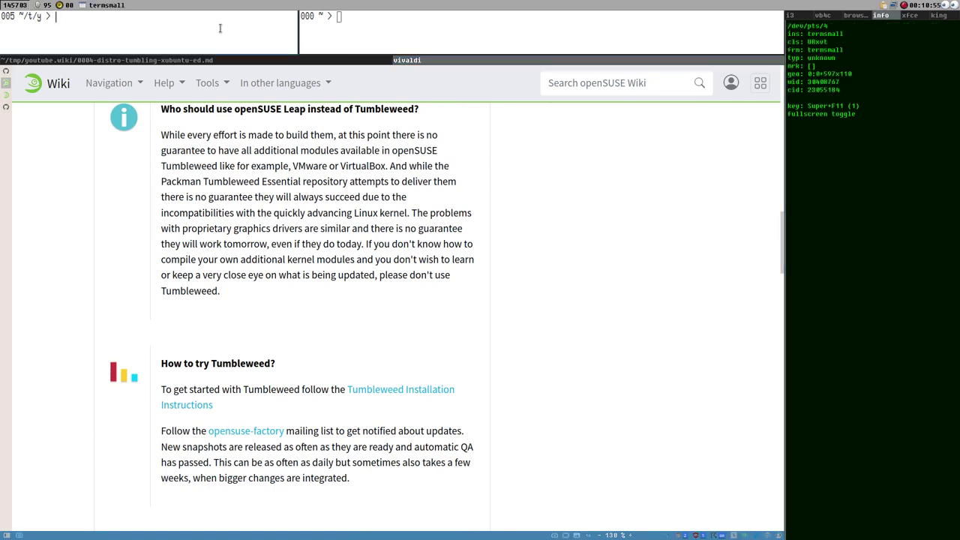
key(super+u)
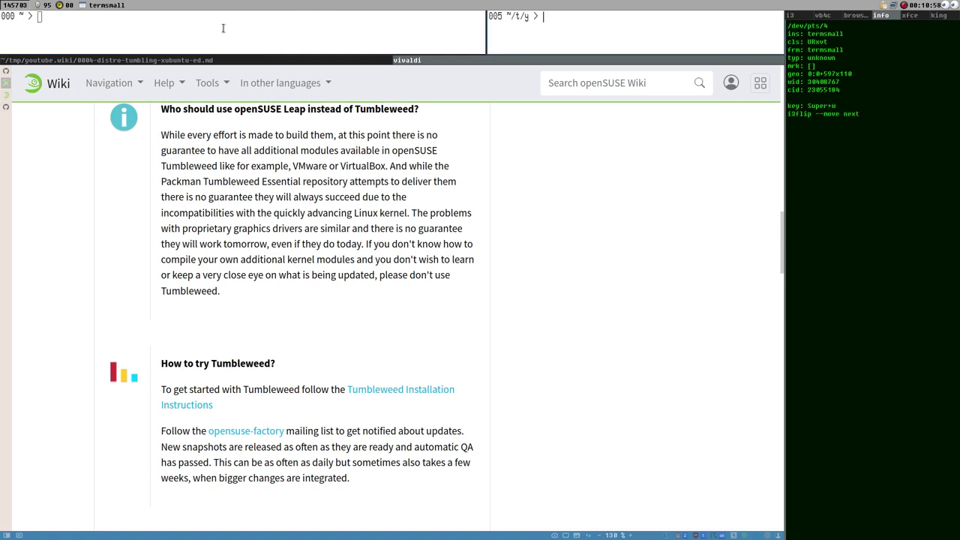
key(super+g)
key(super+g)
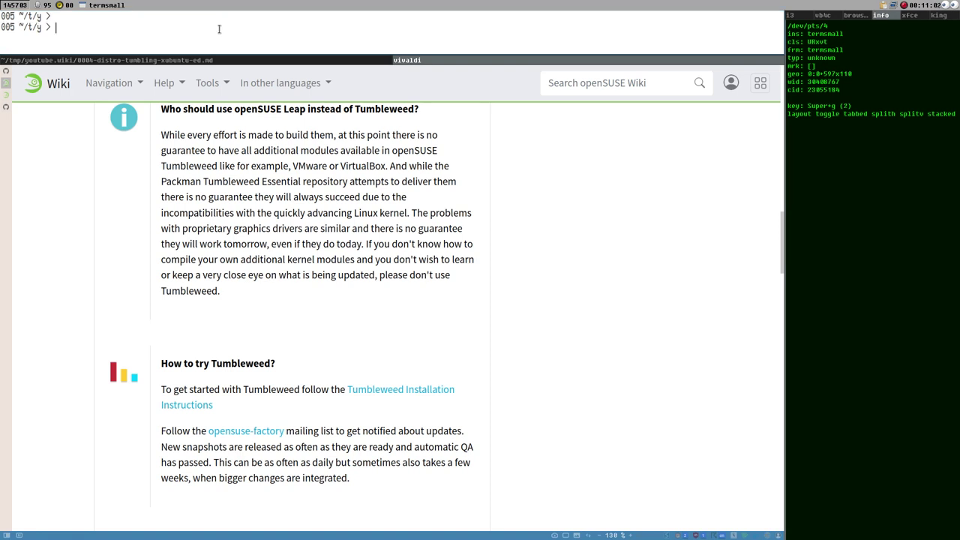
- Enlarge the terminal to a height of about 253 pixels and clear its output
drag(415, 63, 405, 130)
click(277, 96)
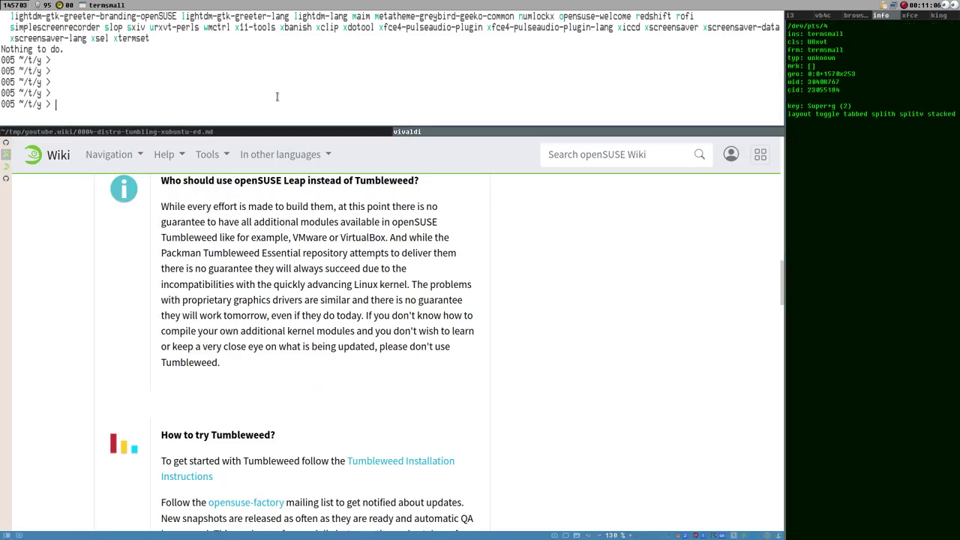
text(clear)
key(Return)
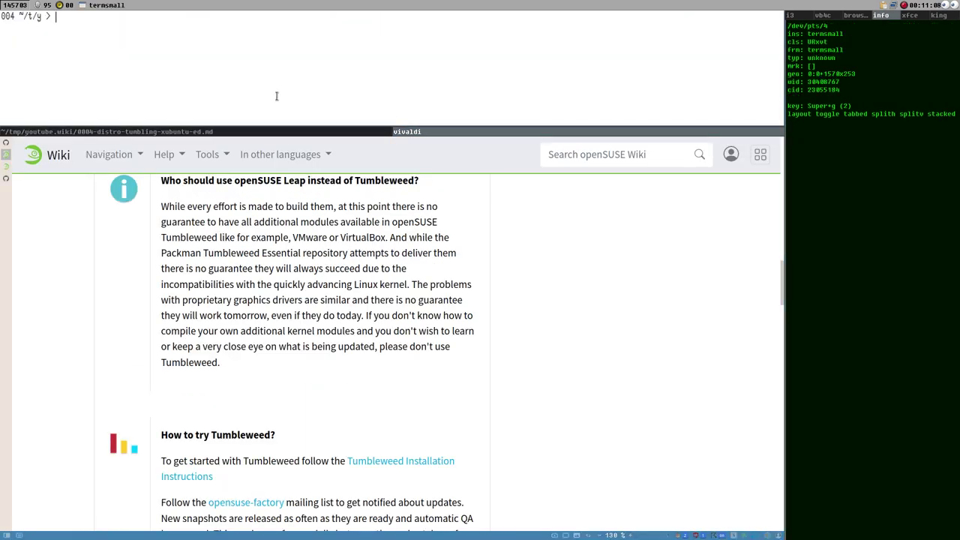
- Recall and run "sudo zypper refresh && sudo zypper up" in the terminal, and run the same command a second time
key(BackSpace)
key(Up)
key(Up)
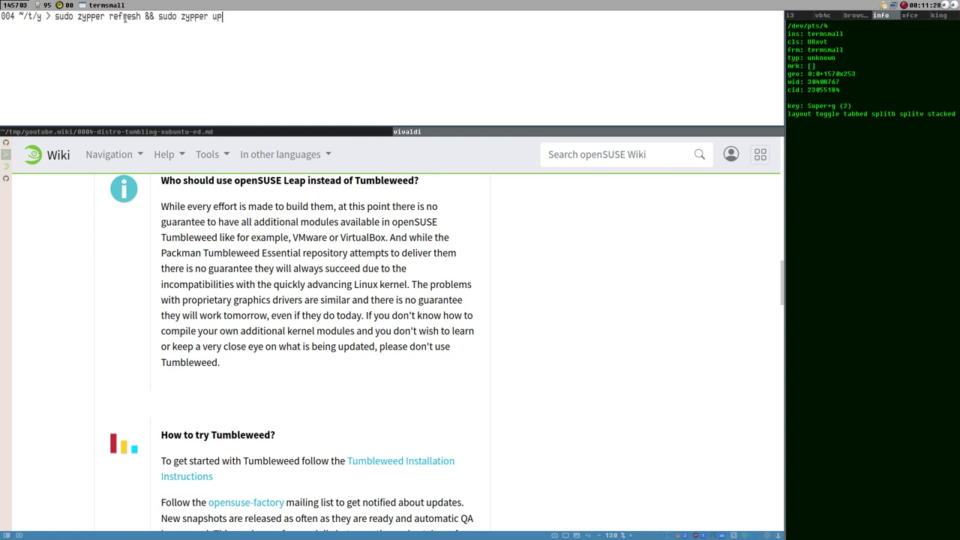
drag(156, 16, 197, 25)
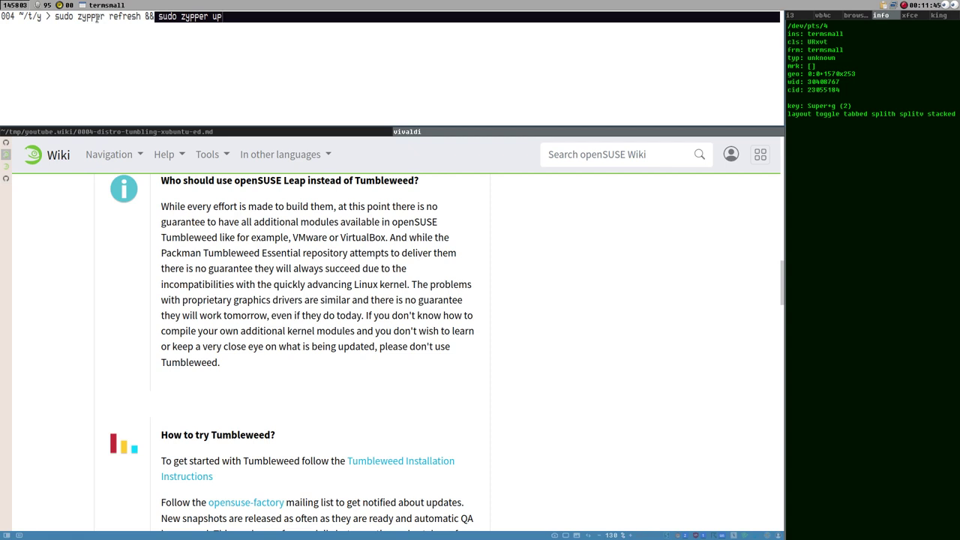
click(129, 18)
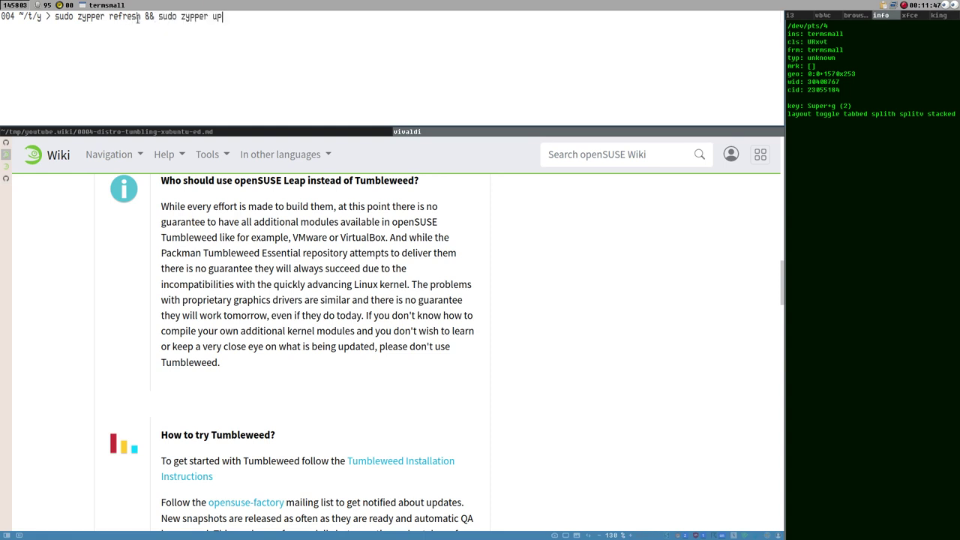
key(Return)
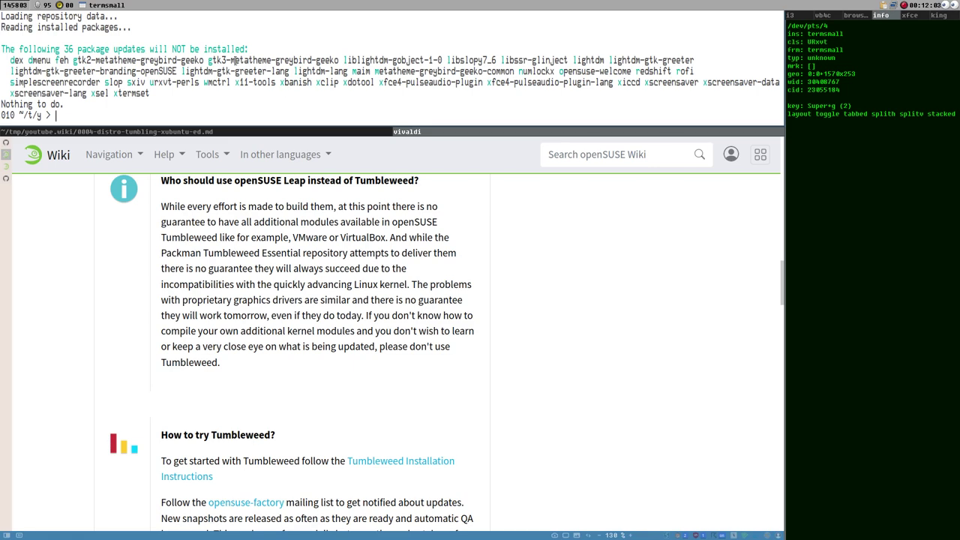
key(Up)
key(Return)
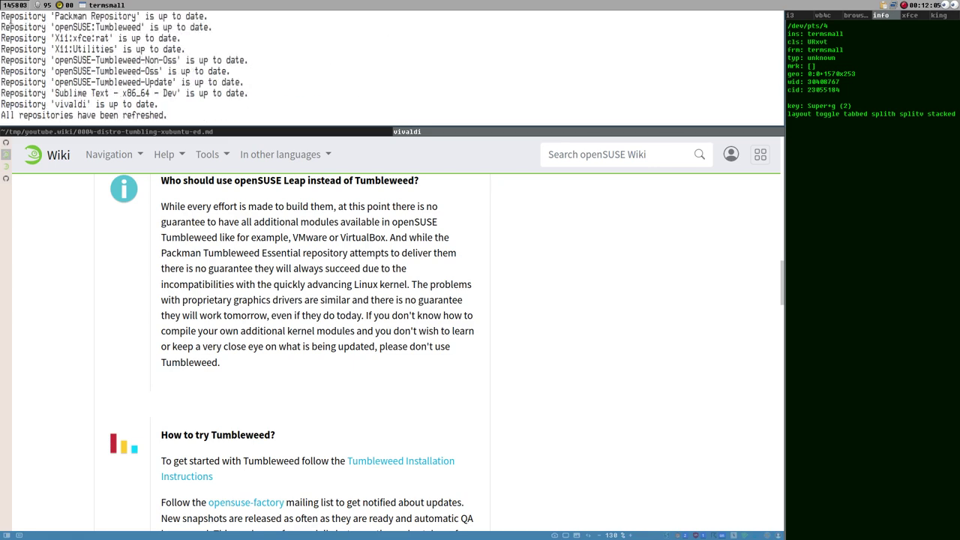
- Examine the refreshed repository list and the packages held back from updating in the zypper output
drag(11, 18, 223, 105)
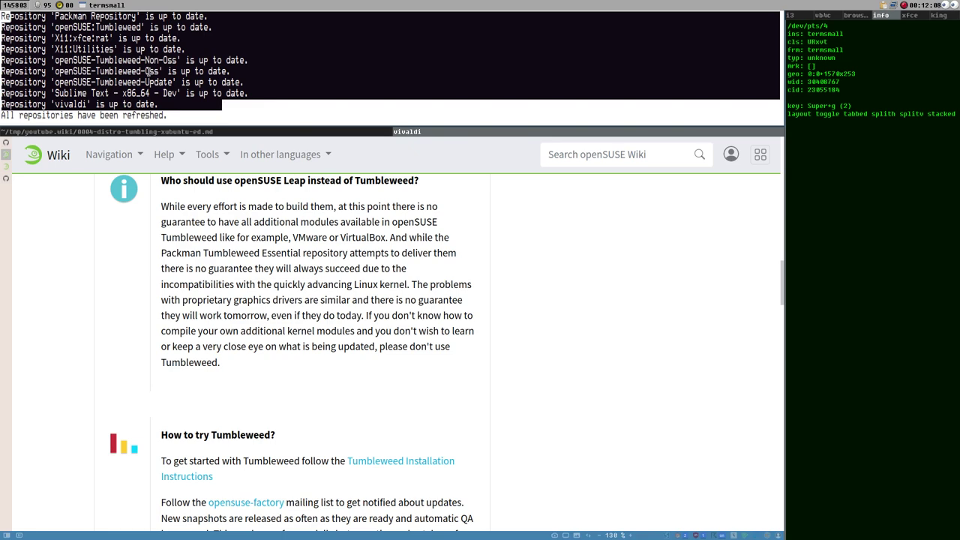
scroll(148, 71, up, 2)
scroll(148, 72, down, 2)
click(113, 97)
drag(160, 105, 4, 12)
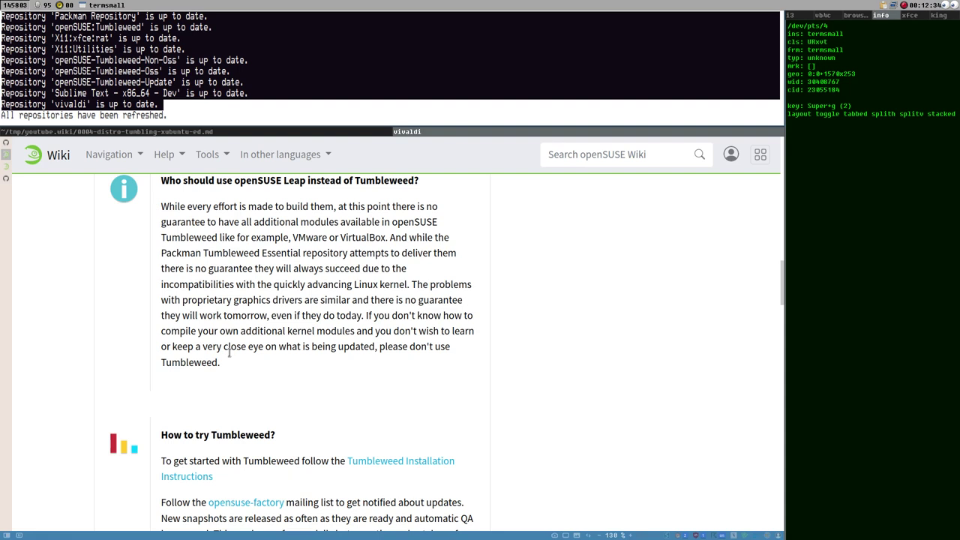
click(154, 72)
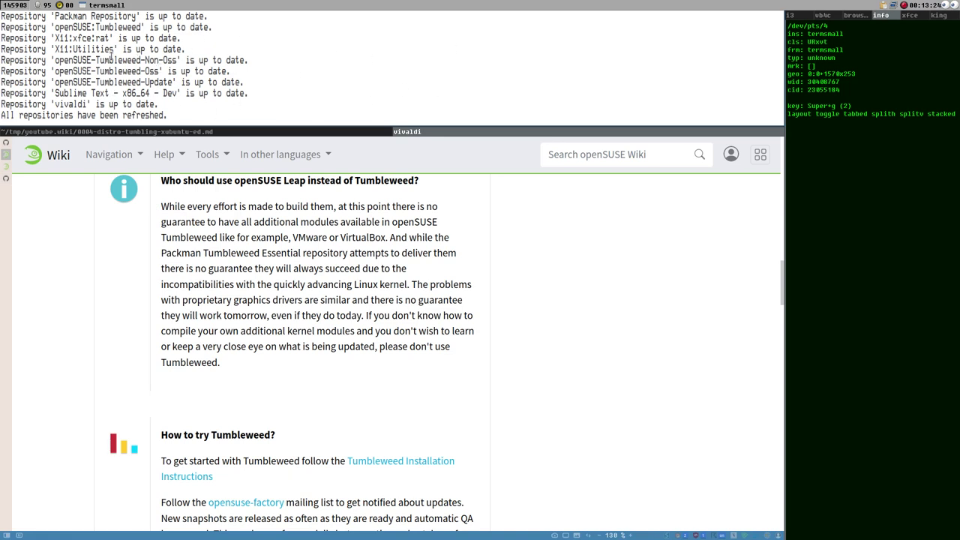
drag(22, 17, 189, 104)
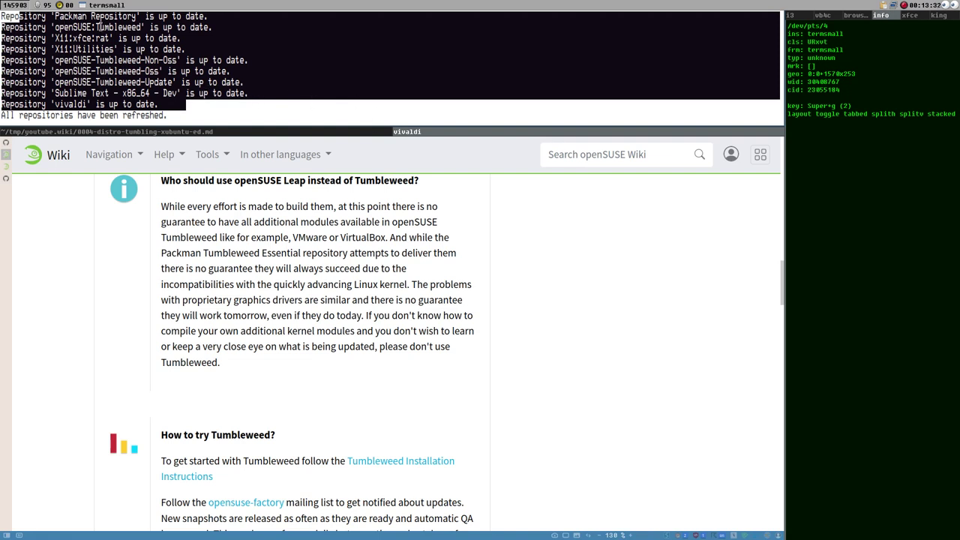
click(199, 107)
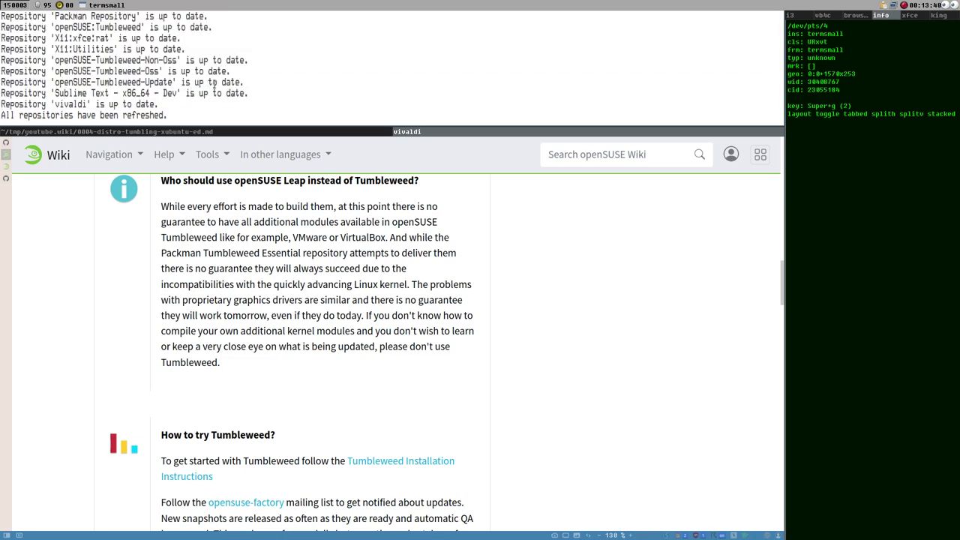
scroll(77, 65, up, 2)
scroll(88, 68, down, 2)
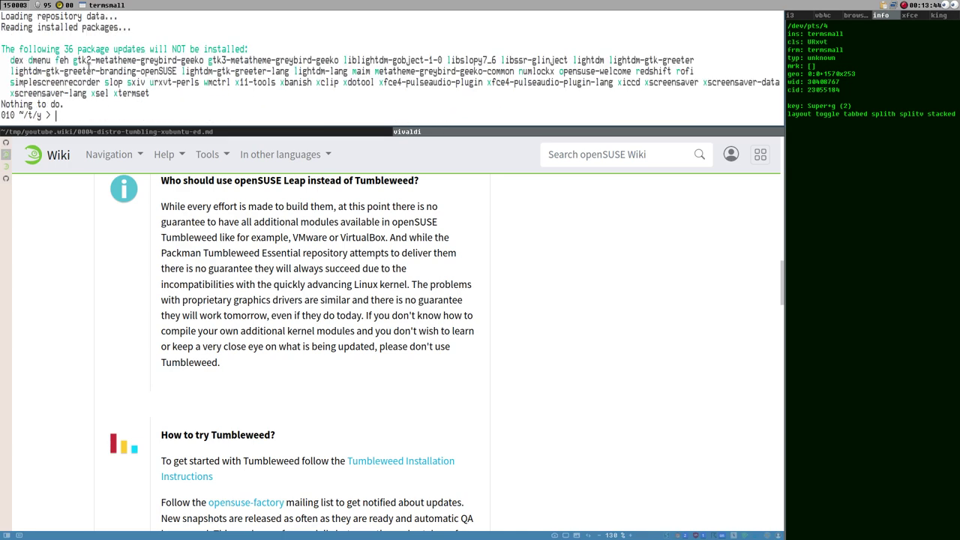
- Discard the recalled refresh and update command, and run the distribution upgrade with "sudo zypper dup"
key(Up)
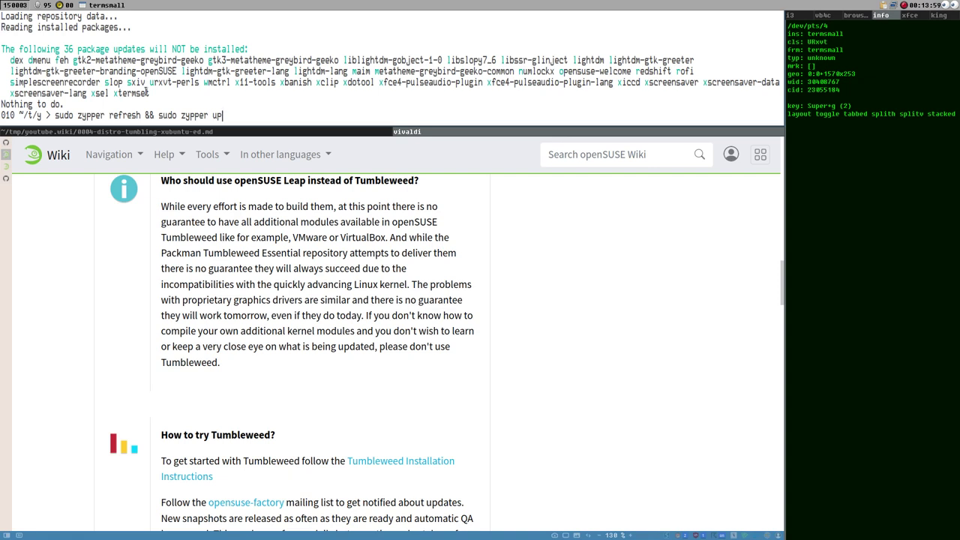
key(ctrl+c)
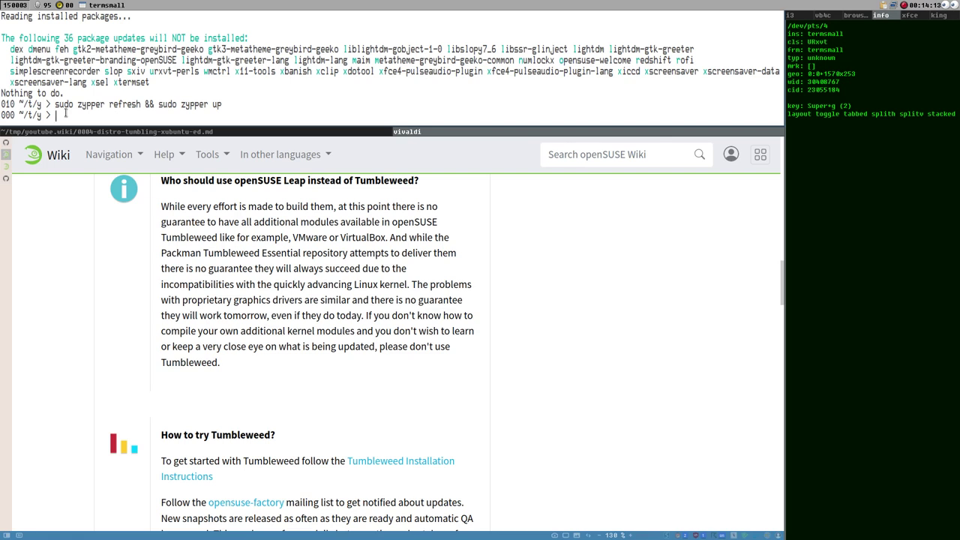
text(sudo zu)
text(pper dup)
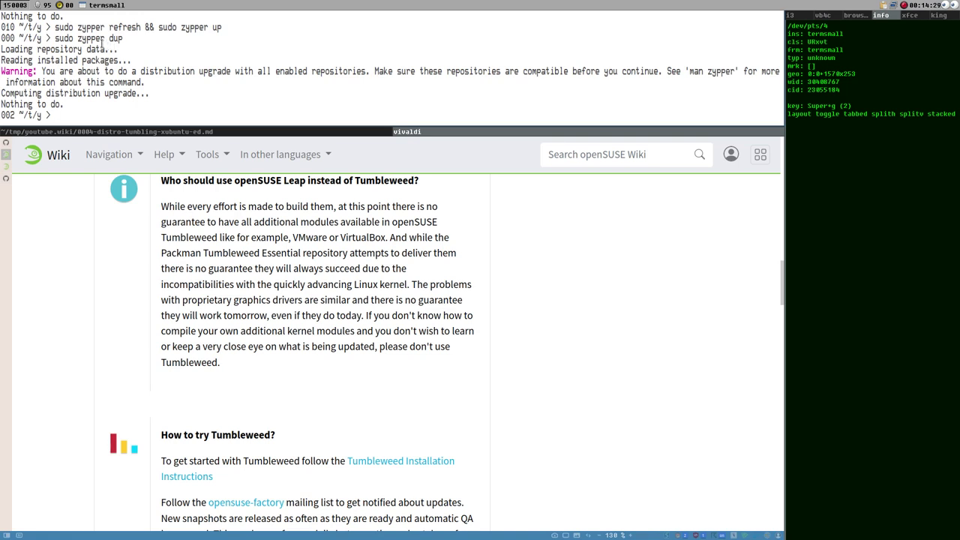
- Highlight the executed "sudo zypper dup" command in the terminal output
drag(56, 37, 135, 36)
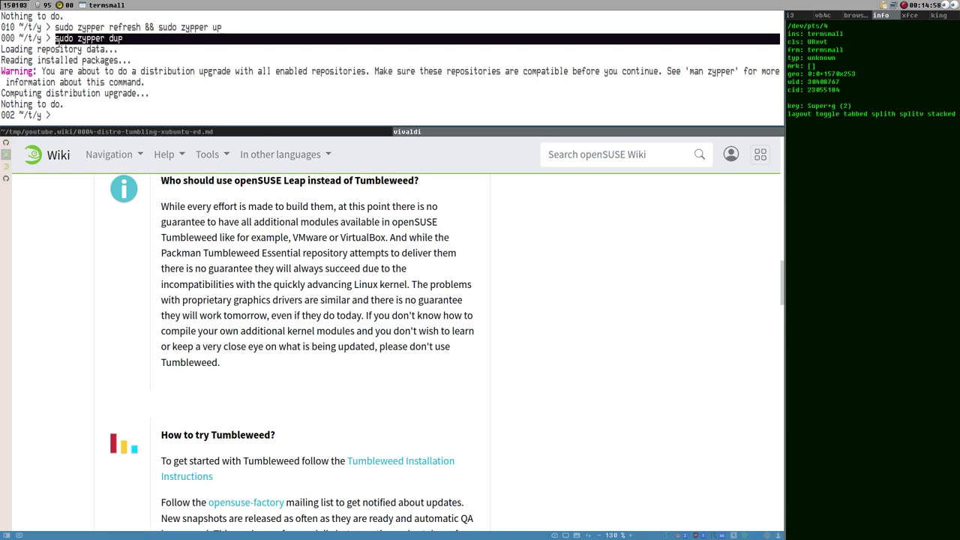
drag(58, 38, 76, 35)
triple_click(76, 36)
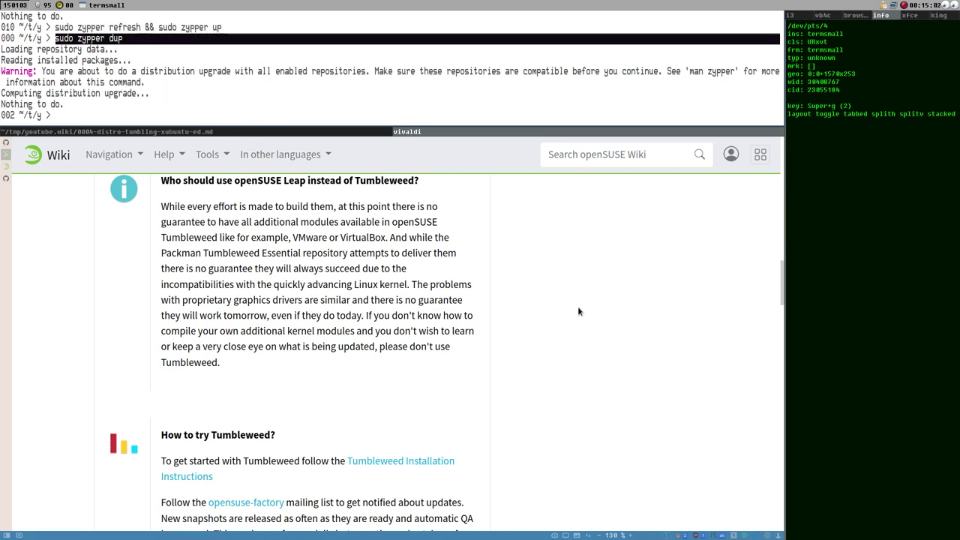
drag(56, 38, 123, 38)
- On the Tumbleweed wiki page, highlight the heading "Rolling release means no updates, only urgent patches and upgrades" and the "zypper dup" command
scroll(435, 277, down, 5)
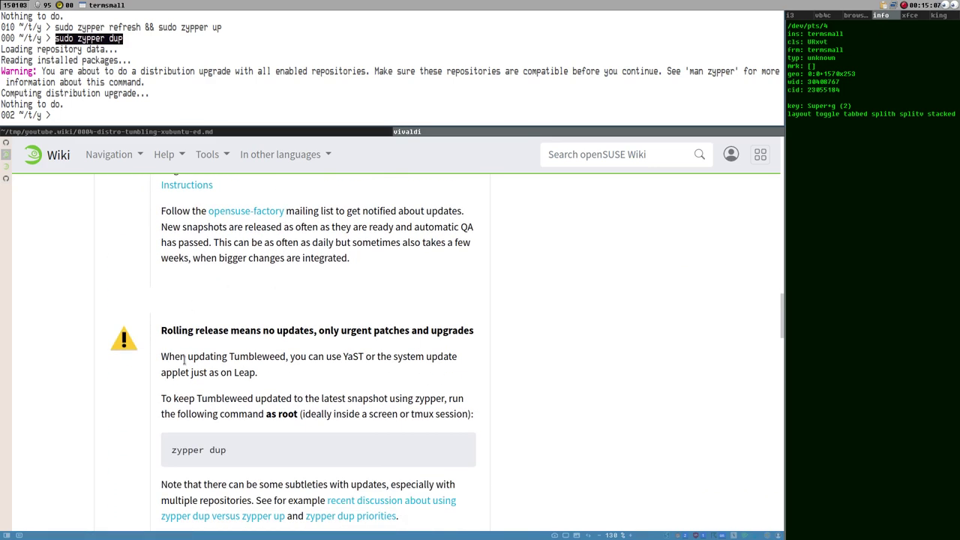
drag(161, 330, 264, 338)
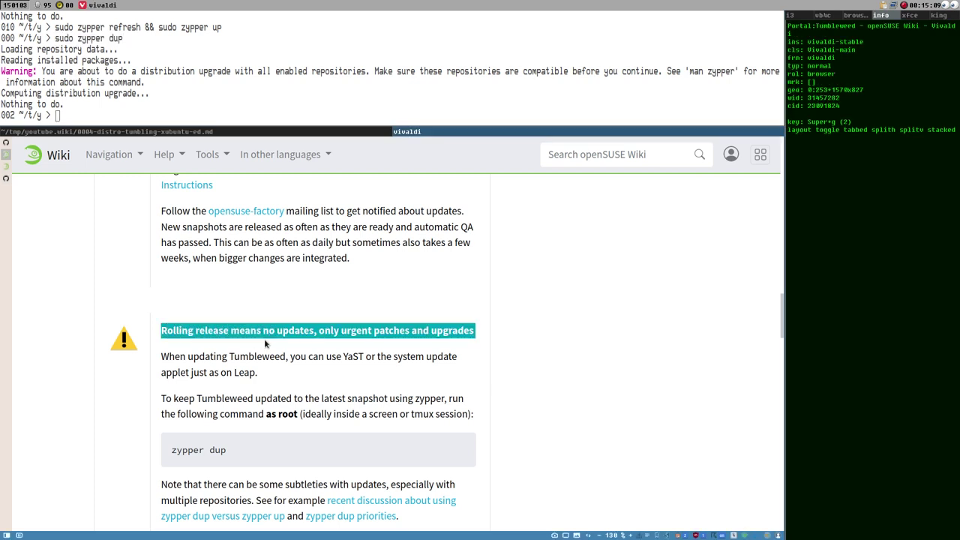
scroll(185, 318, down, 2)
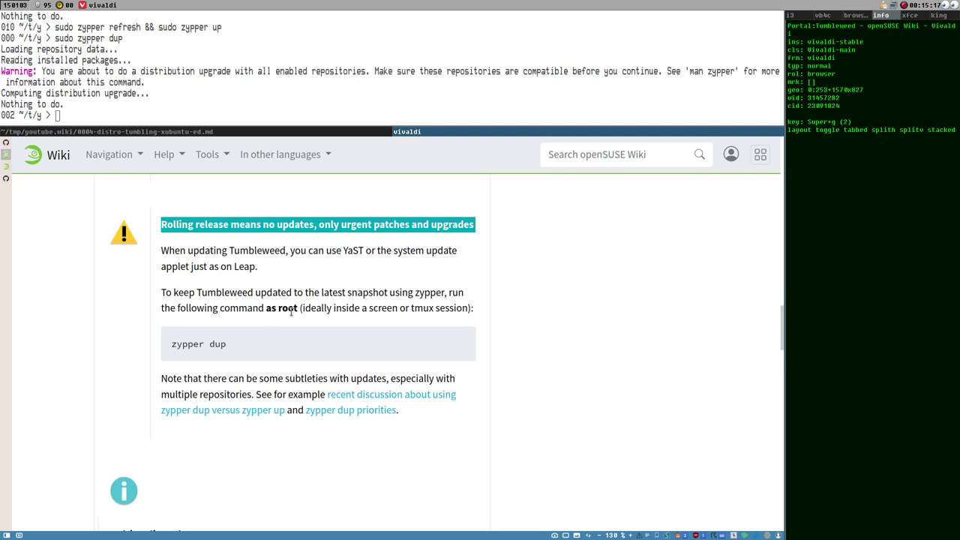
drag(172, 344, 247, 343)
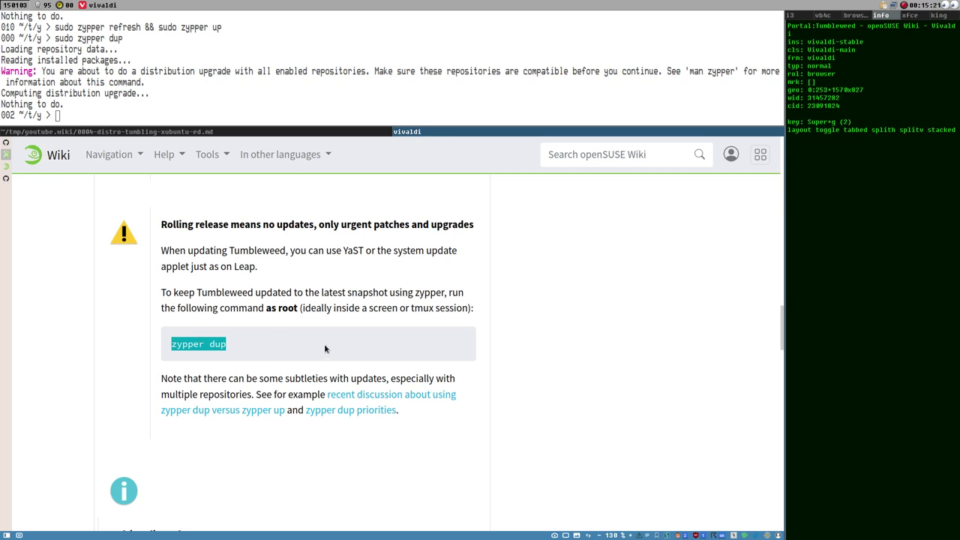
- Open the linked discussion about using zypper dup versus zypper up, and highlight the message's date
scroll(285, 338, down, 1)
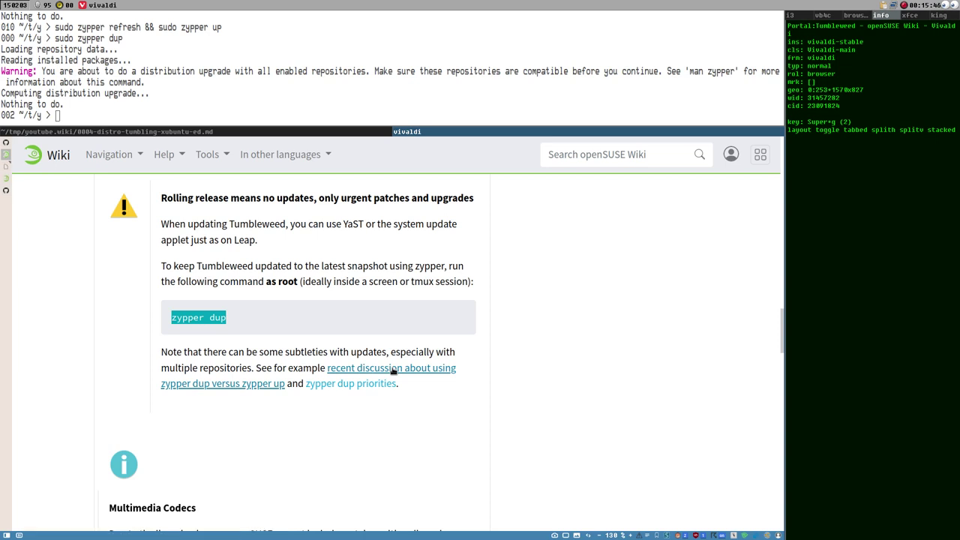
click(7, 169)
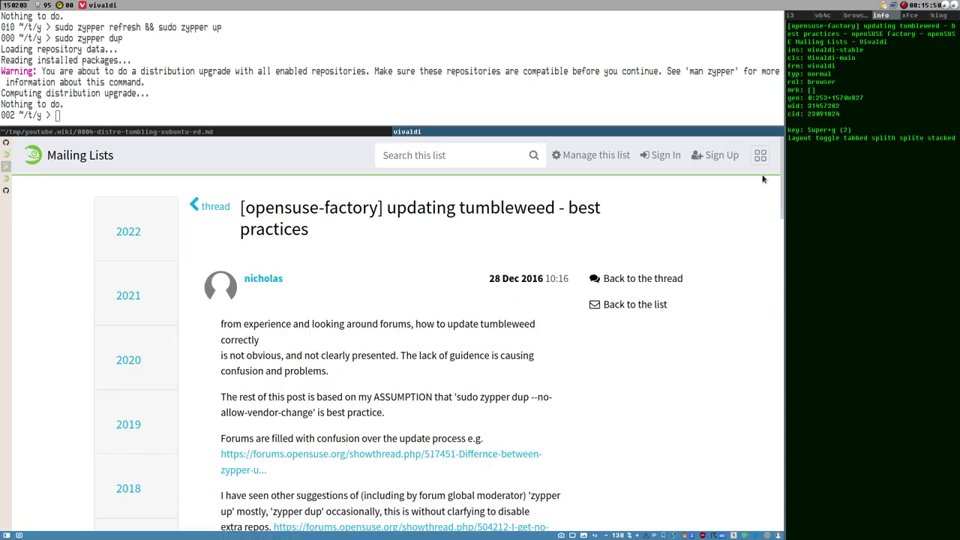
drag(487, 279, 544, 279)
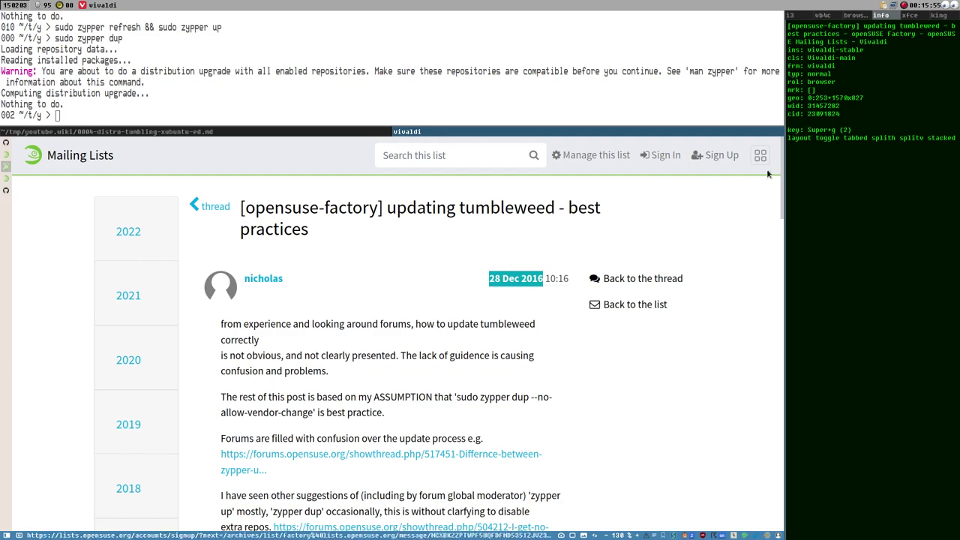
scroll(780, 163, down, 10)
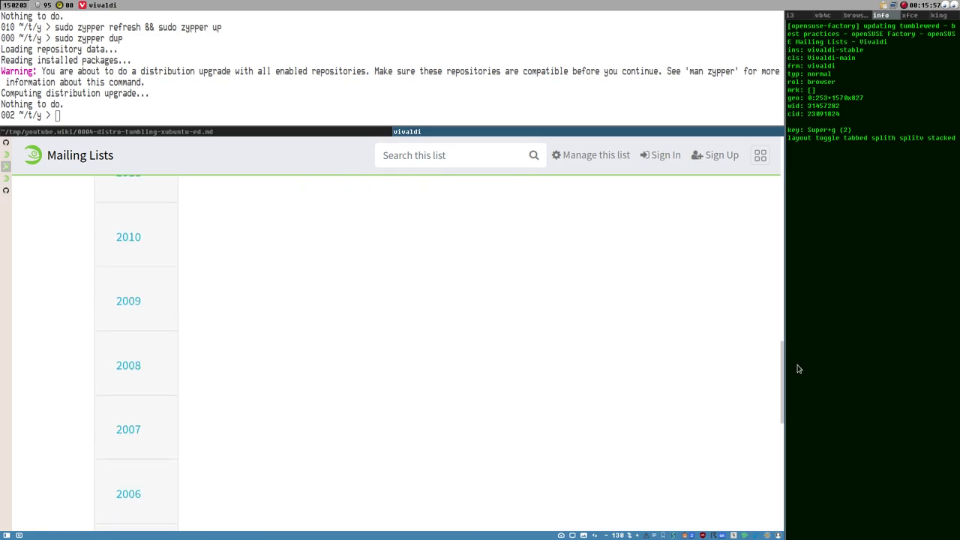
scroll(781, 163, up, 10)
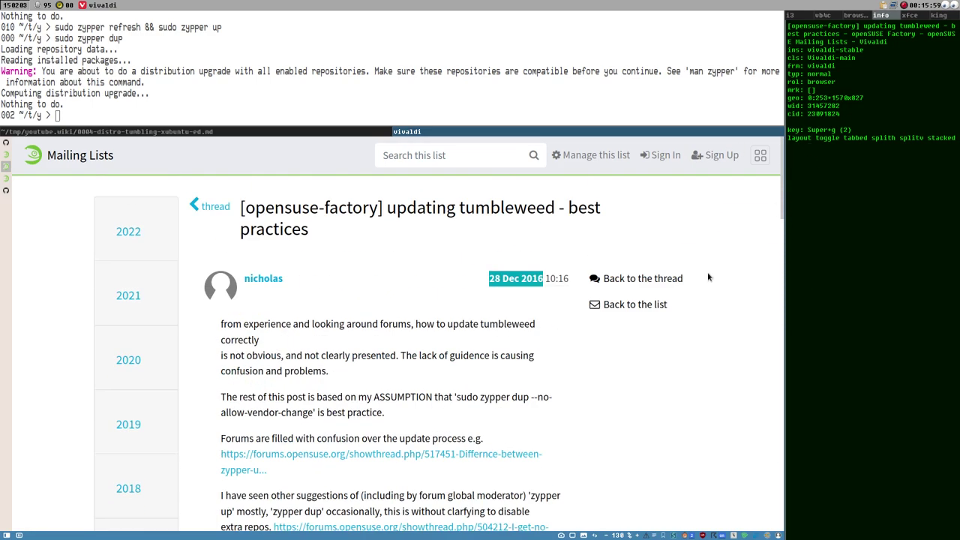
- Go from the single message to its full mailing list thread and highlight the opening post's date
click(649, 279)
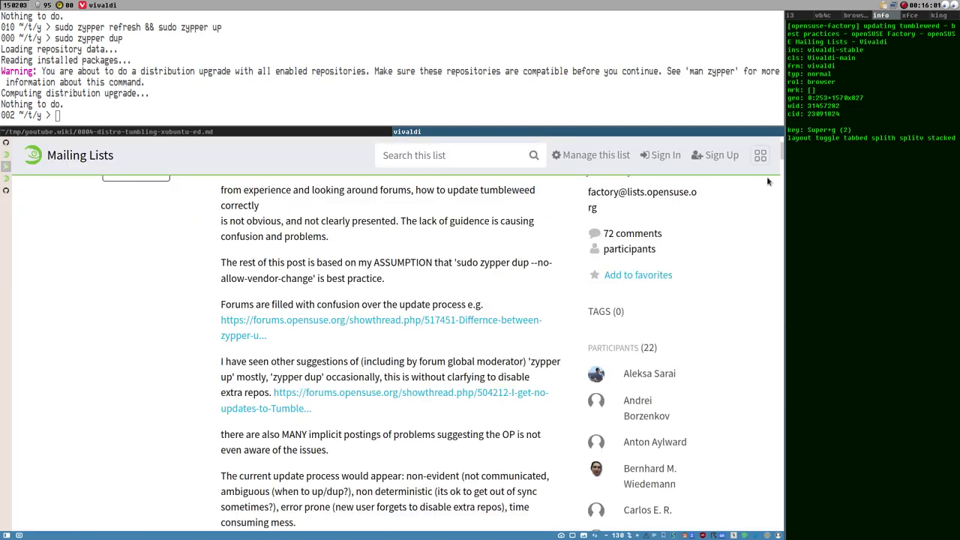
scroll(501, 273, up, 3)
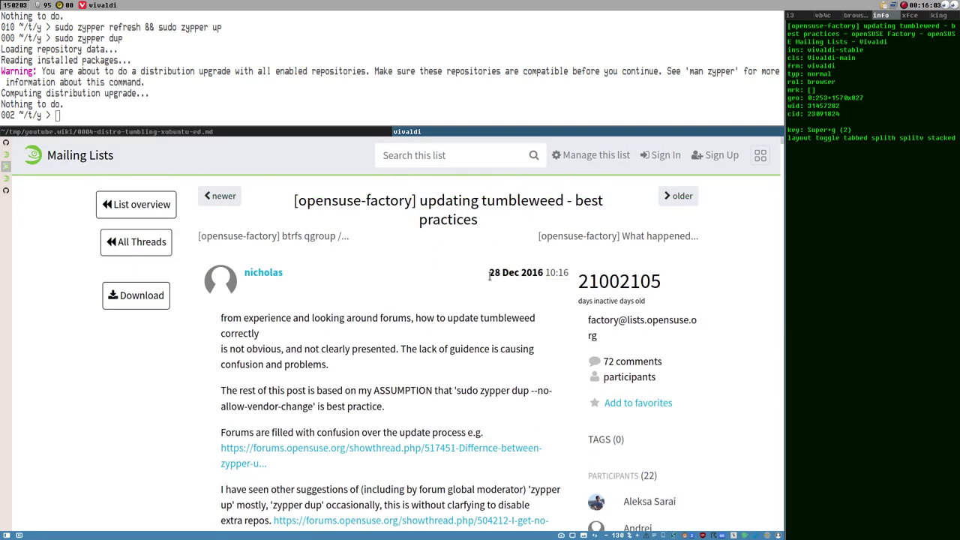
drag(489, 273, 543, 274)
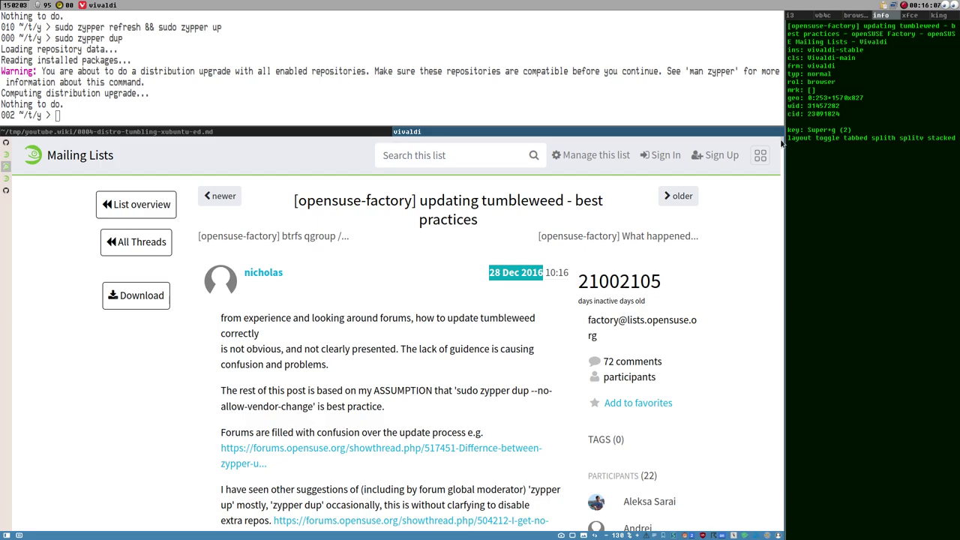
- Check the last replies of the mailing list thread, highlighting the "29 Dec" date, and return to the thread's start
drag(780, 143, 777, 535)
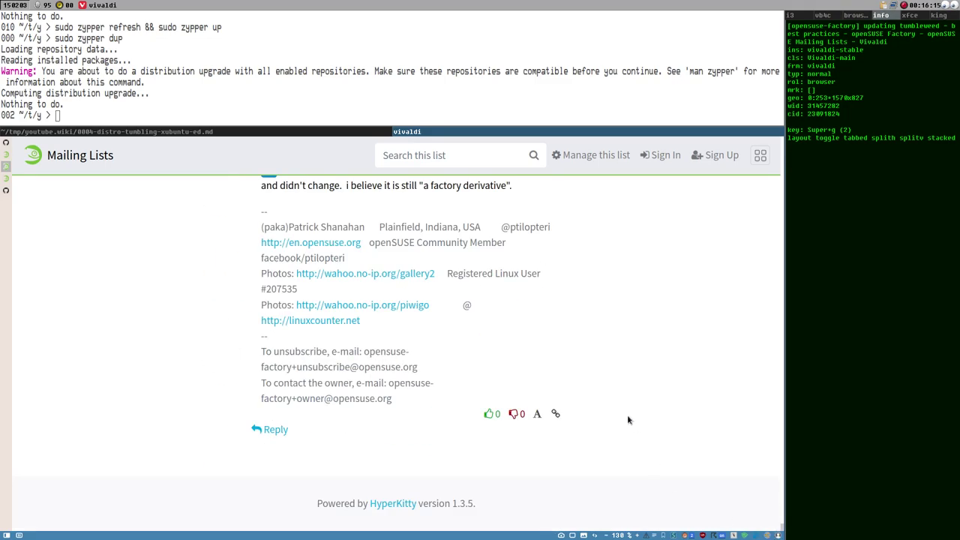
scroll(628, 418, up, 3)
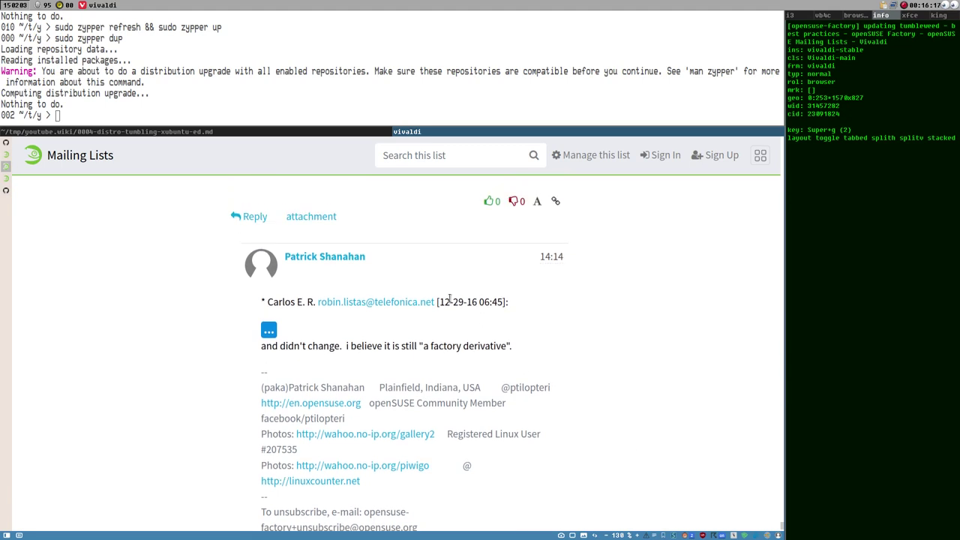
scroll(466, 307, up, 4)
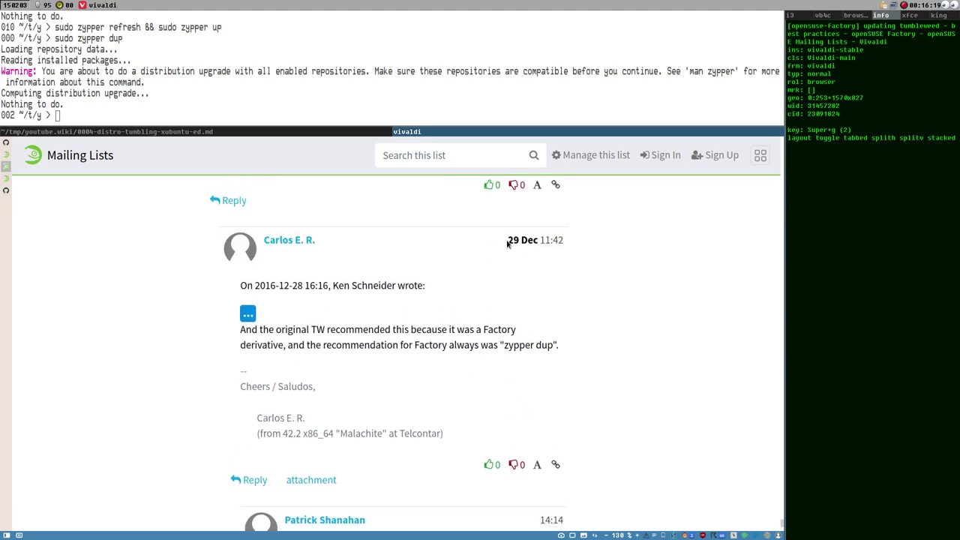
drag(507, 242, 540, 240)
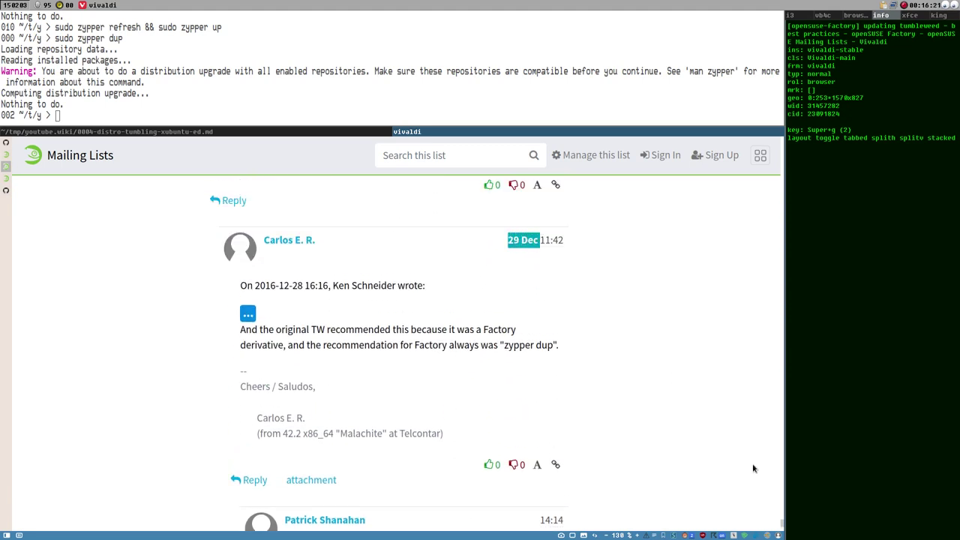
scroll(781, 525, down, 15)
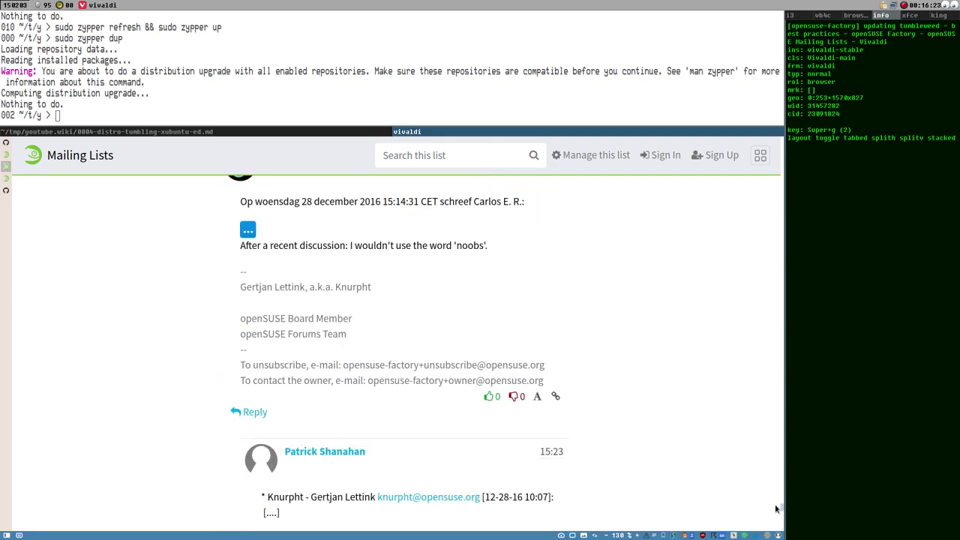
drag(777, 494, 732, 95)
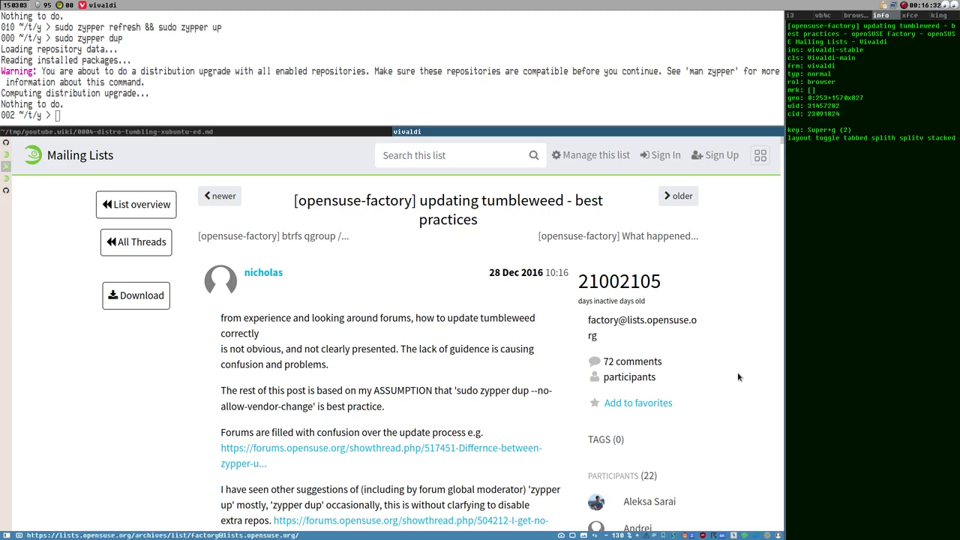
- Skim the early replies about zypper up and dup in the thread, and return to the opening post
drag(780, 145, 776, 253)
scroll(776, 253, down, 15)
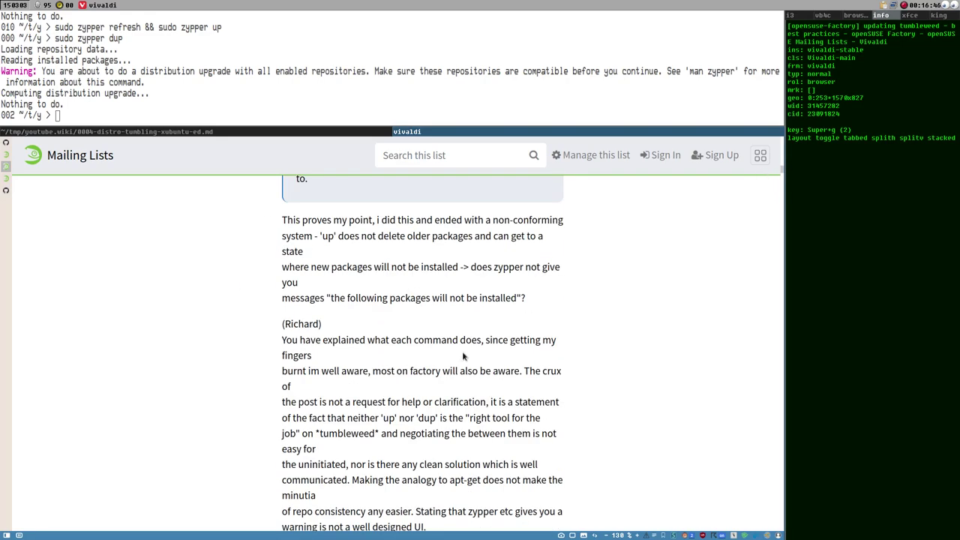
scroll(463, 357, up, 5)
scroll(465, 330, up, 6)
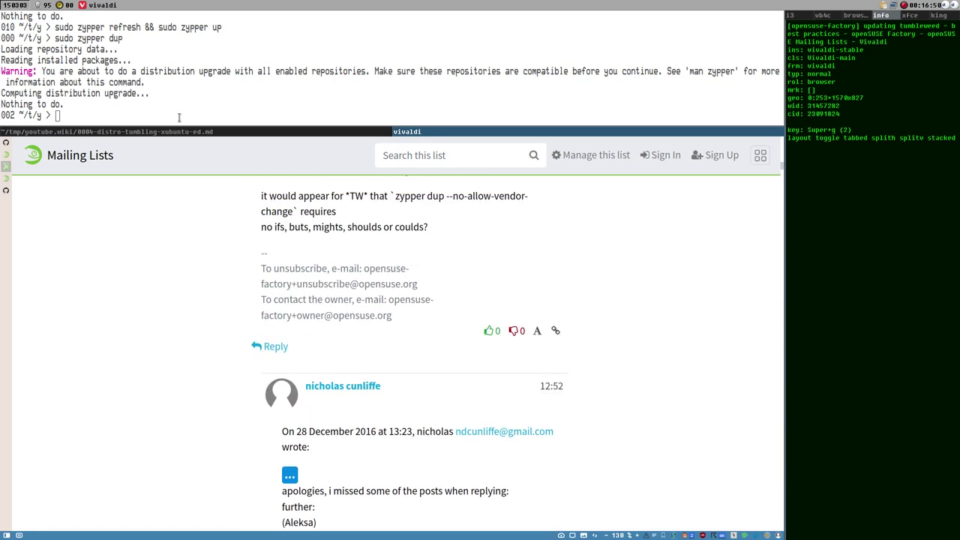
scroll(319, 251, up, 6)
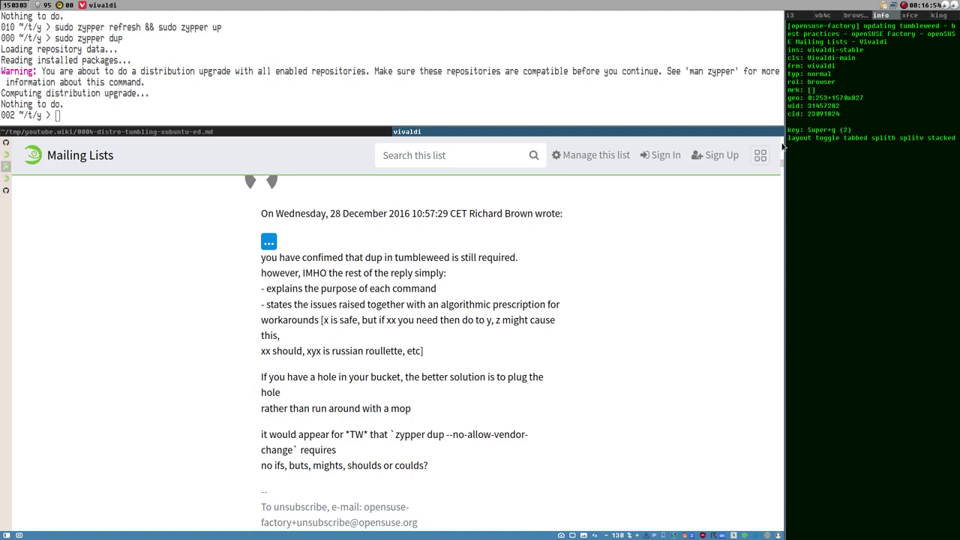
scroll(317, 311, up, 10)
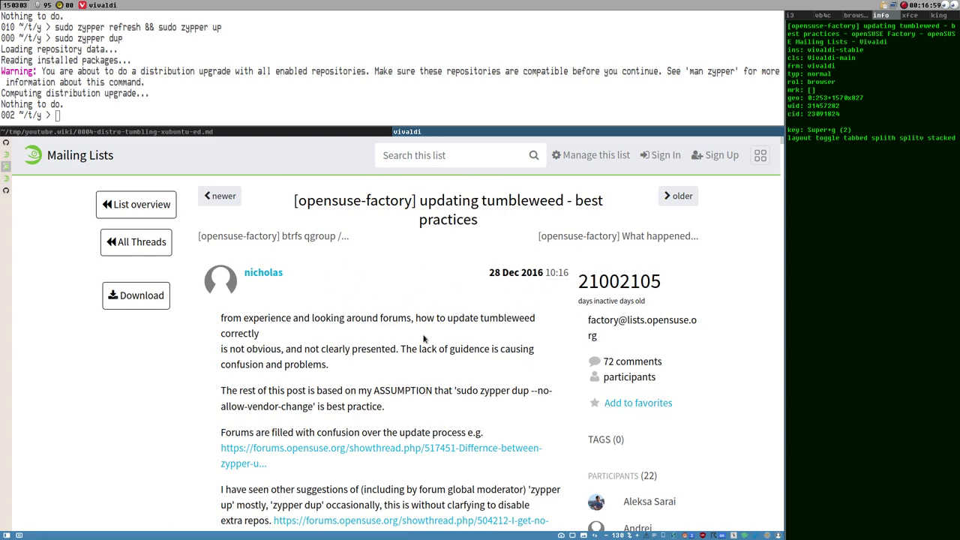
- Open the mailing list overview in a background tab, and view the "zypper dup priorities" forum thread linked from the Tumbleweed wiki page
click(131, 199)
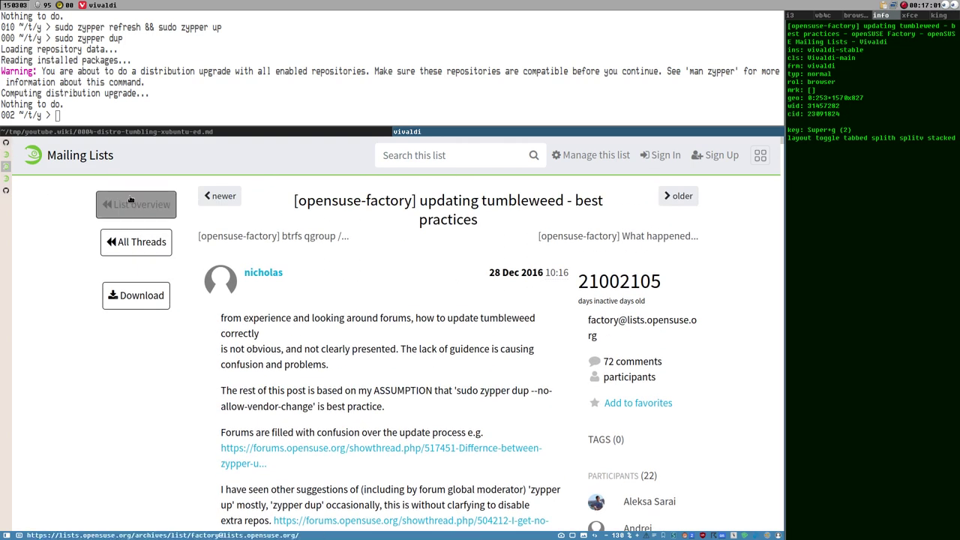
click(9, 155)
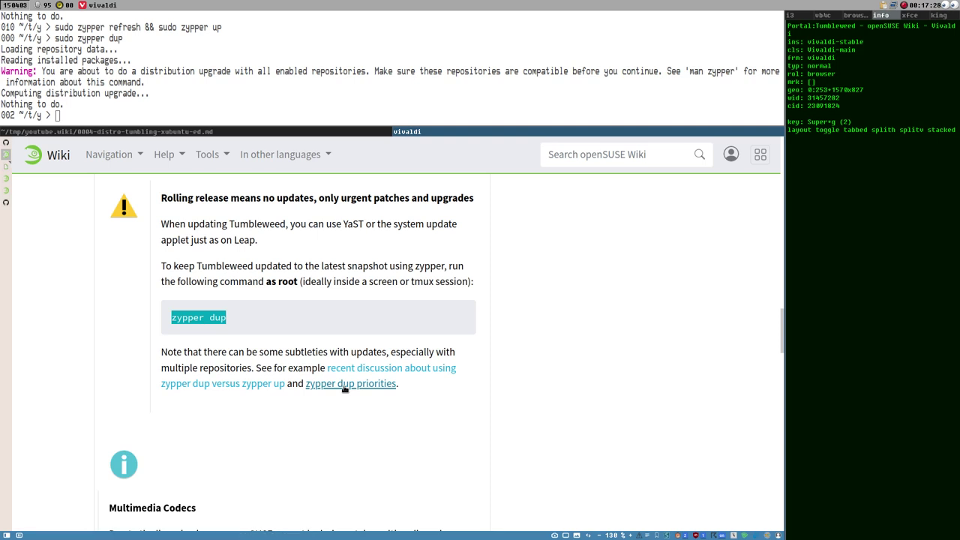
click(7, 169)
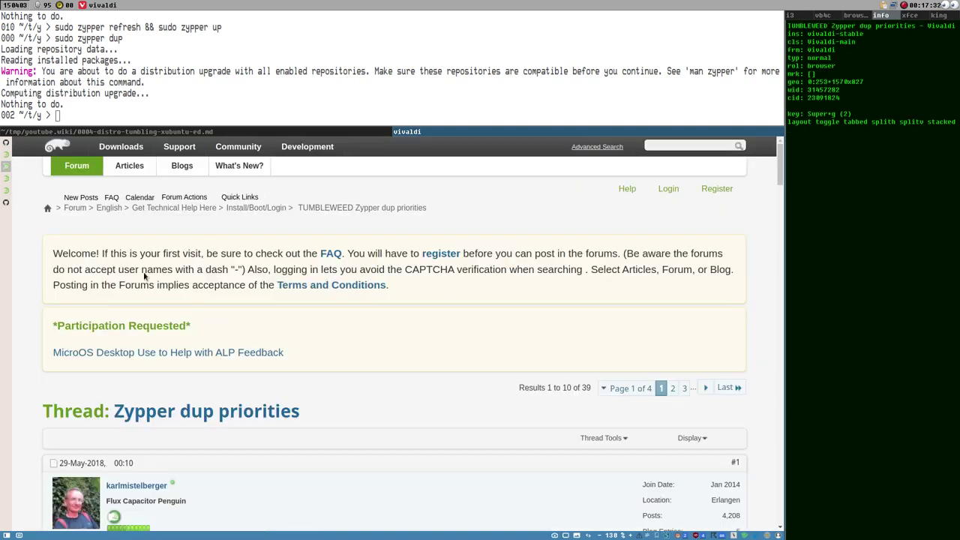
click(7, 156)
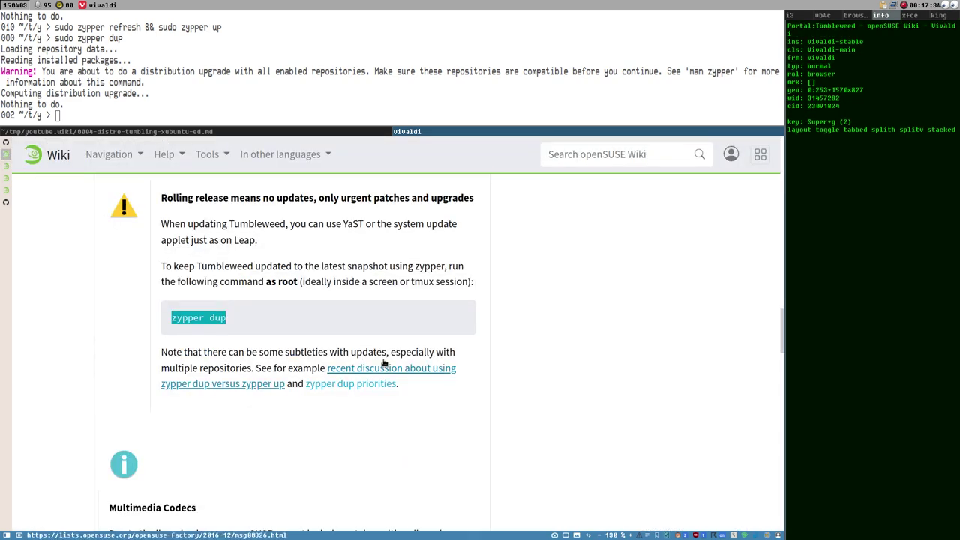
click(286, 380)
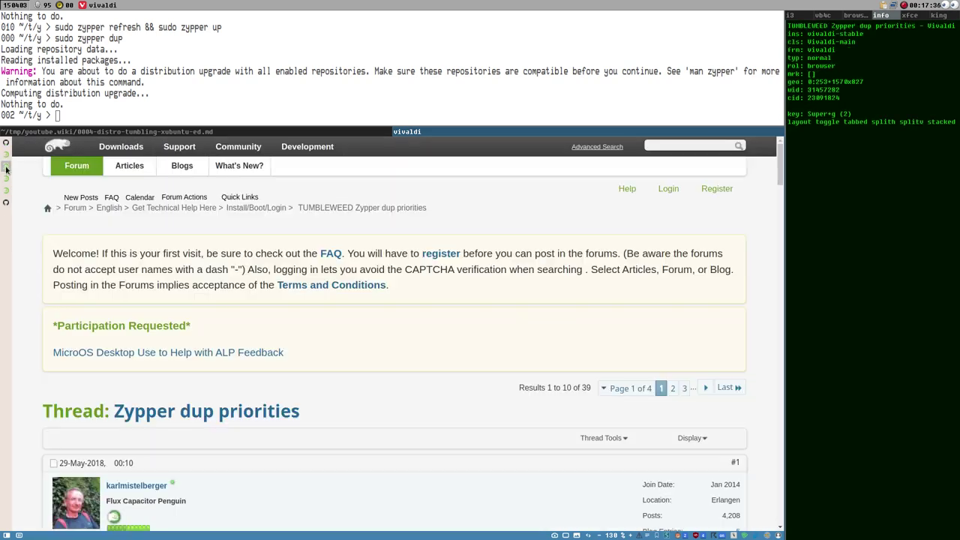
- Examine the first post of the "Zypper dup priorities" thread, including its date, the page count and the repository priority listing
scroll(439, 357, down, 1)
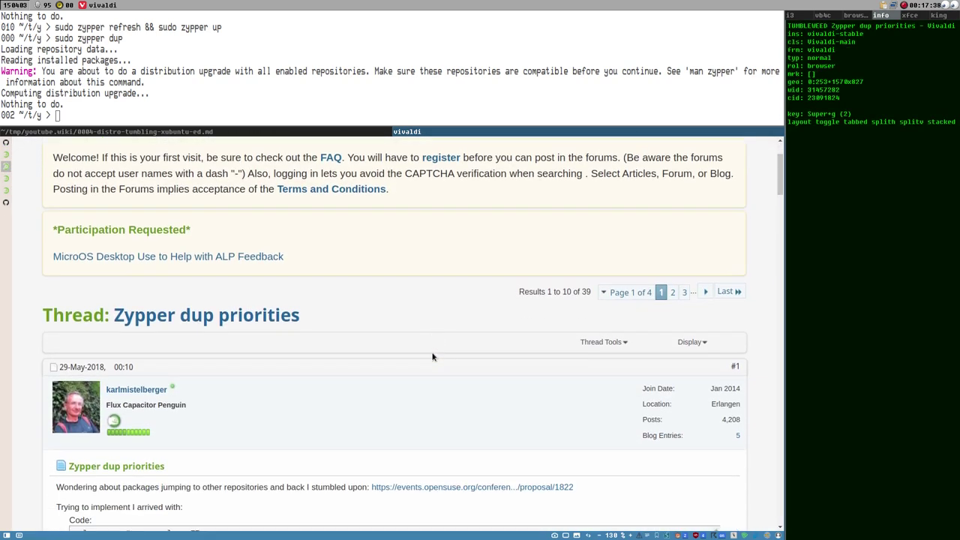
scroll(439, 357, down, 3)
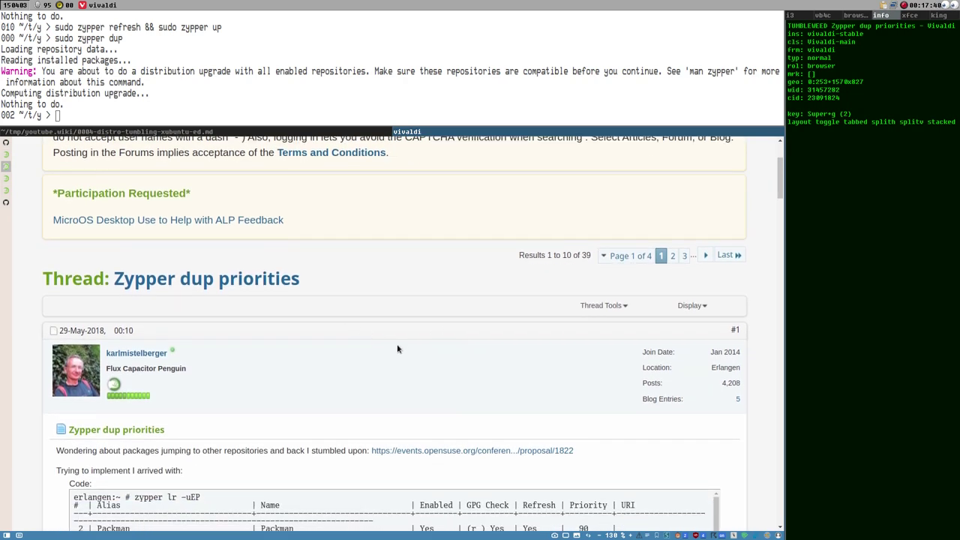
scroll(398, 349, down, 3)
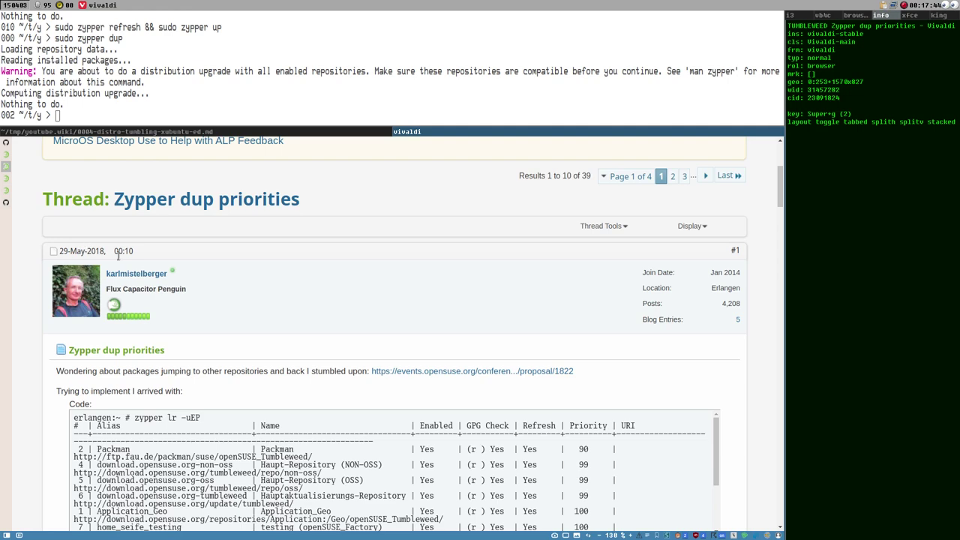
scroll(71, 238, up, 3)
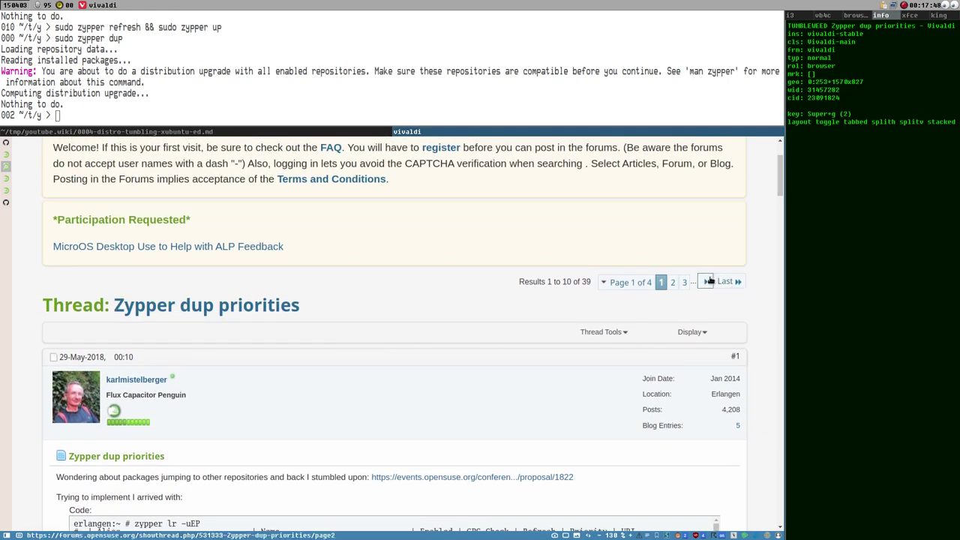
scroll(613, 330, down, 4)
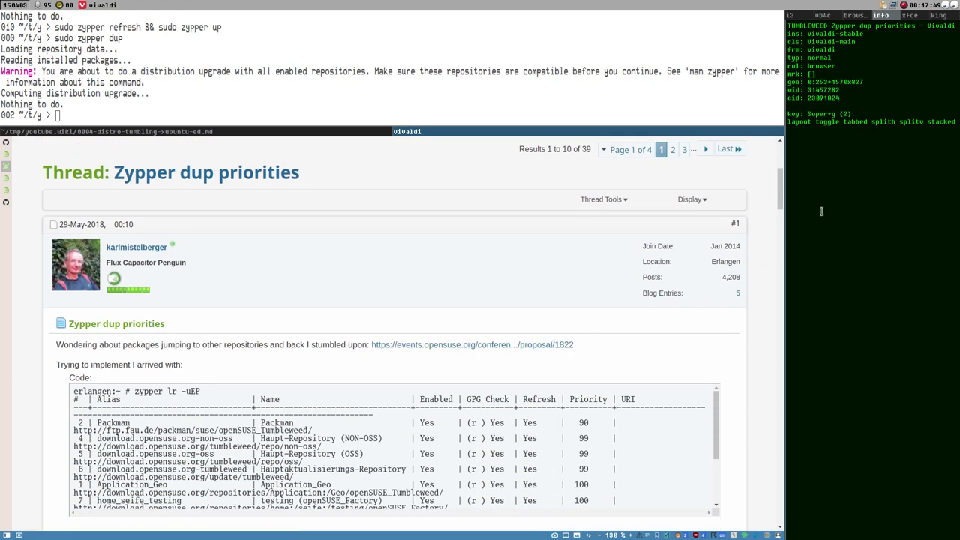
mouse_move(785, 192)
mouse_down()
mouse_move(786, 243)
mouse_move(788, 195)
mouse_up()
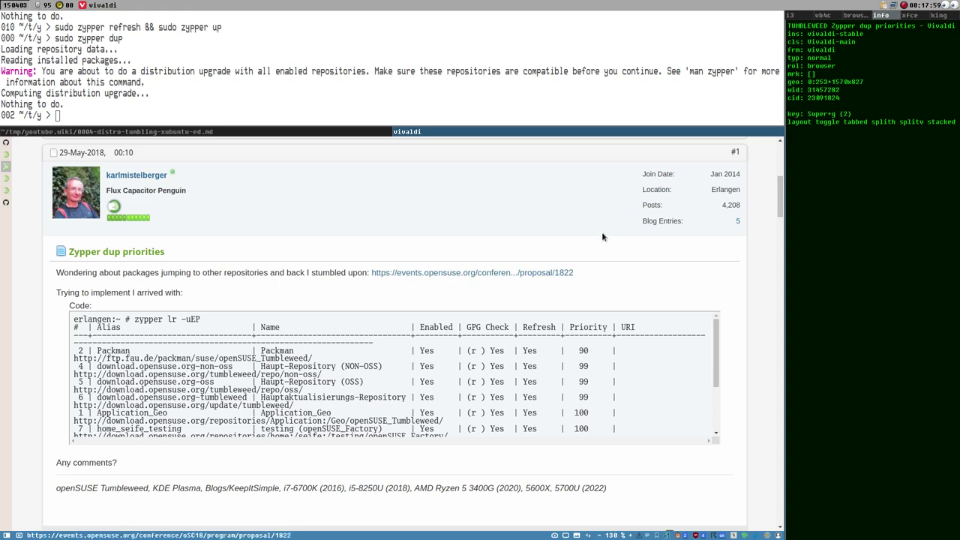
- Review the page count and opening post of the "Zypper dup priorities" thread again, ending at its repository listing
drag(779, 188, 779, 167)
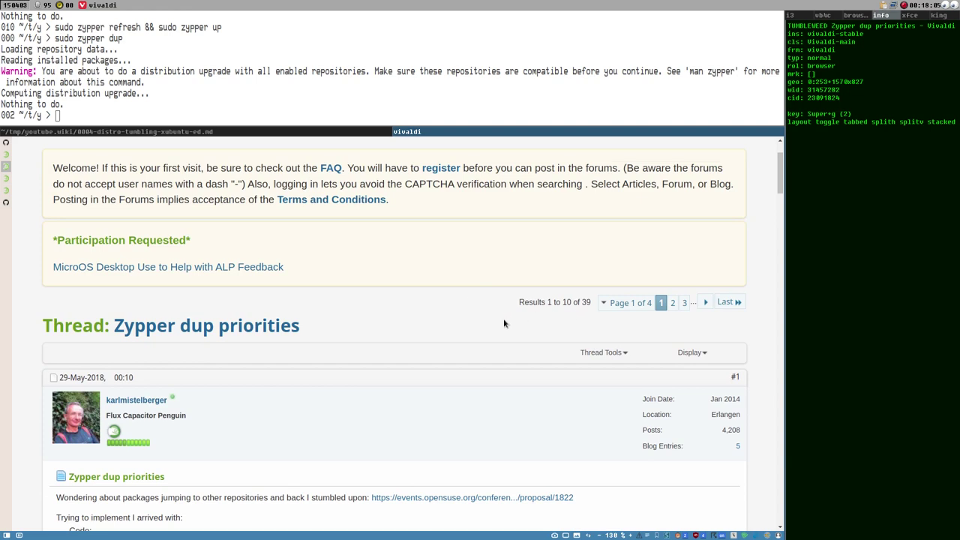
mouse_move(780, 166)
mouse_down()
mouse_move(780, 156)
mouse_move(778, 182)
mouse_move(777, 172)
mouse_up()
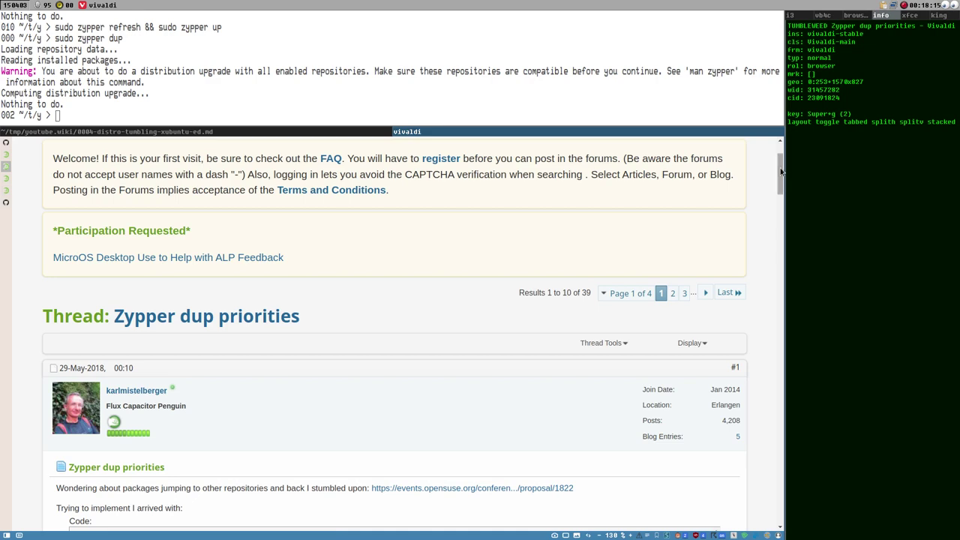
drag(782, 167, 787, 201)
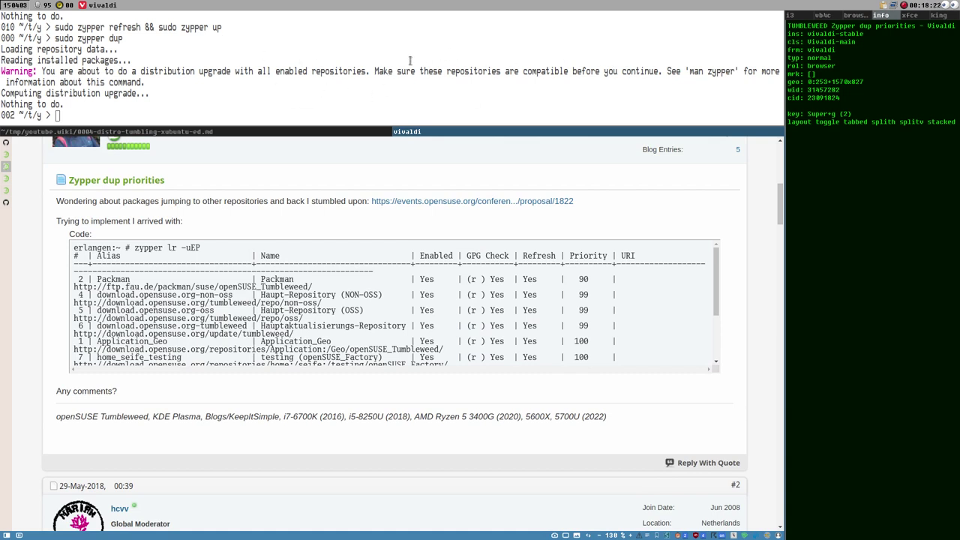
- Launch YaST Software and authenticate with the root password
key(super)
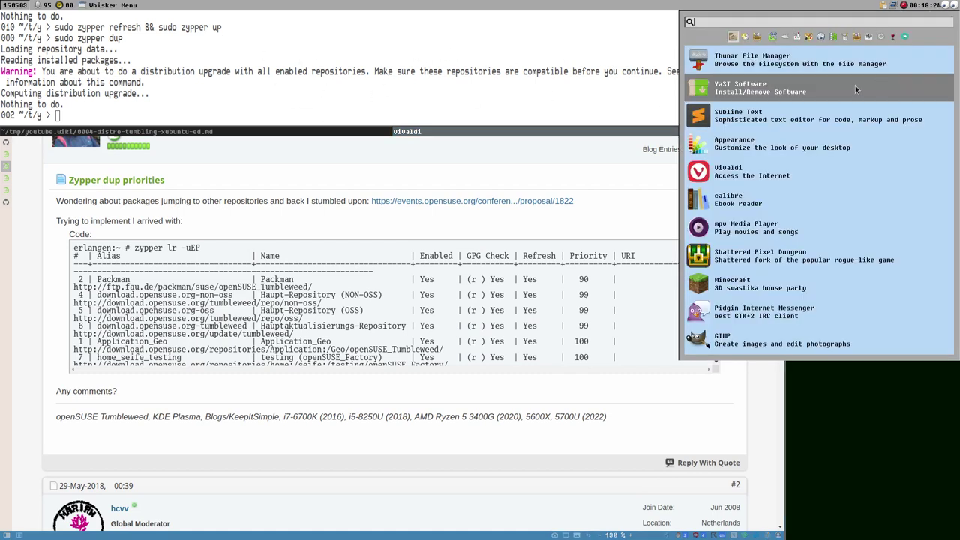
click(812, 90)
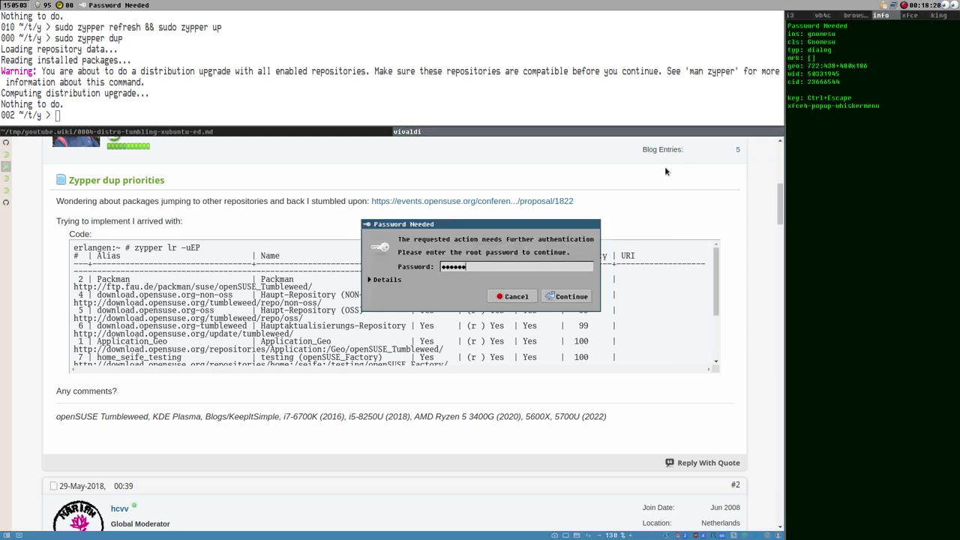
key(Return)
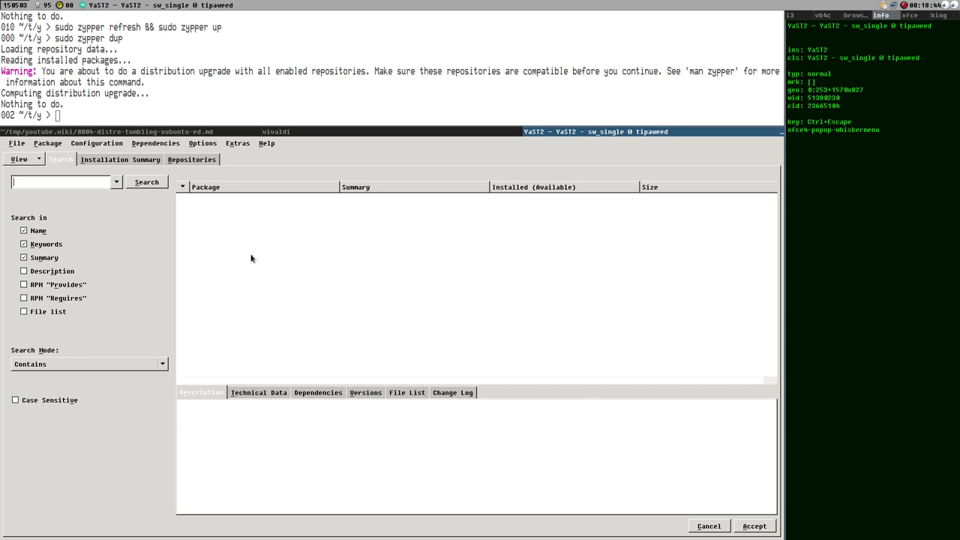
- Enlarge the YaST window at the terminal's expense and open the configured software repositories
drag(557, 127, 514, 103)
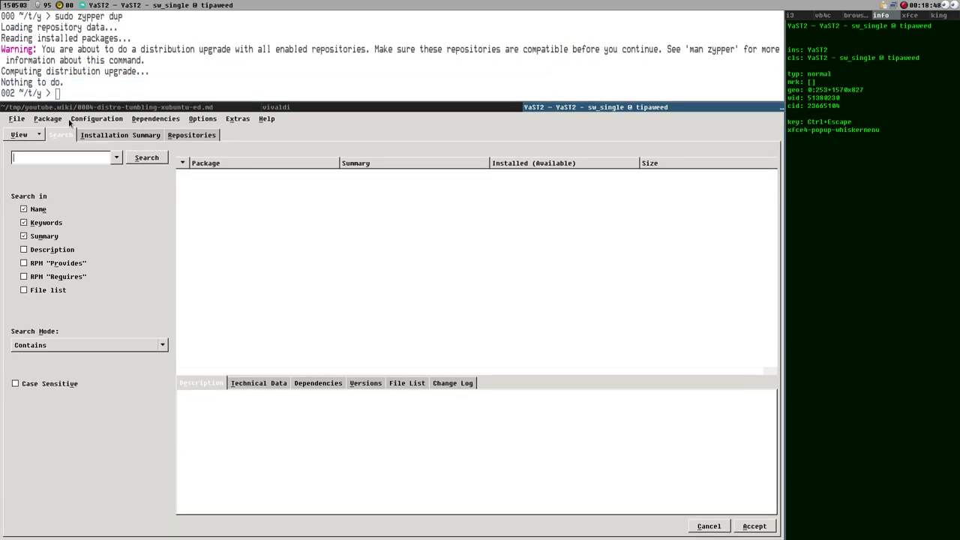
click(99, 120)
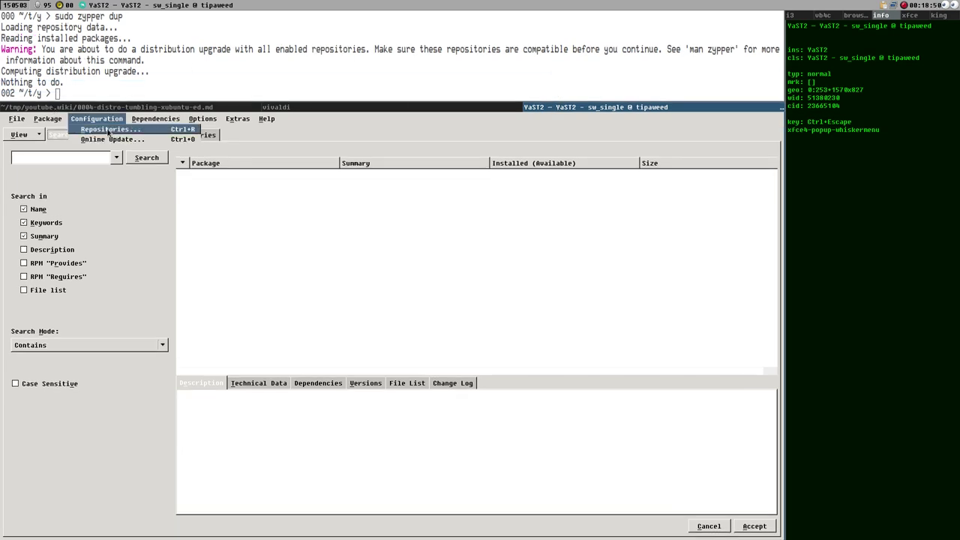
click(108, 130)
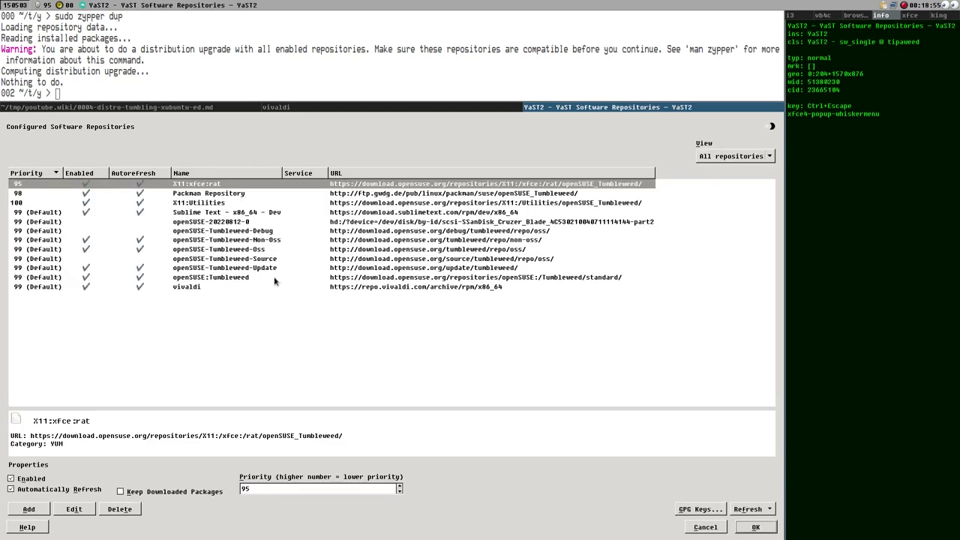
- Compare the openSUSE-20220812-0, openSUSE-Tumbleweed-Debug, X11:xfce:rat and Sublime Text repositories and their priorities
click(217, 222)
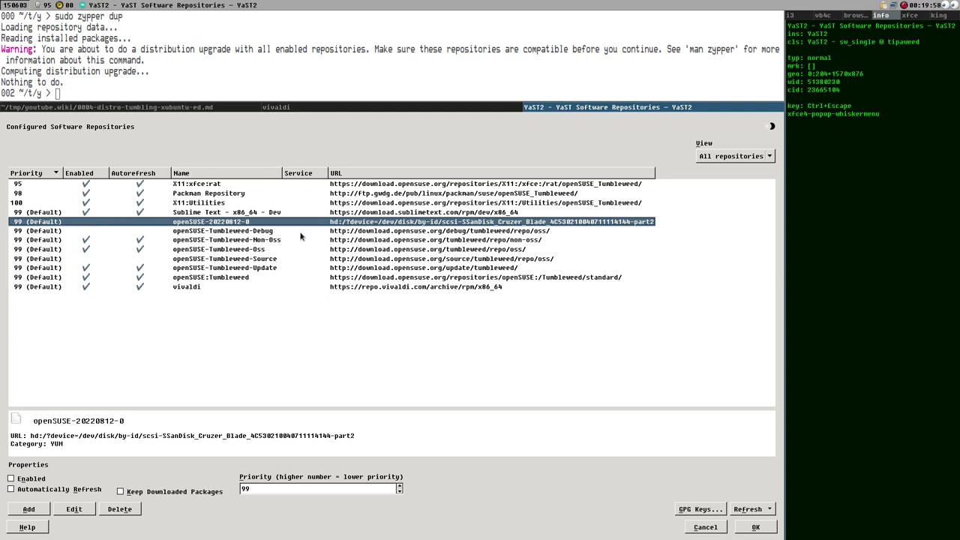
click(375, 232)
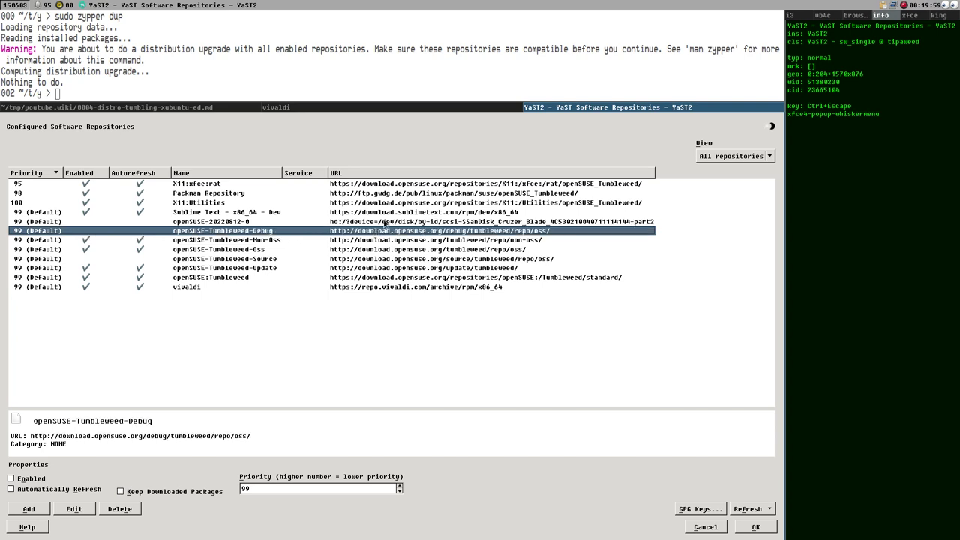
click(384, 223)
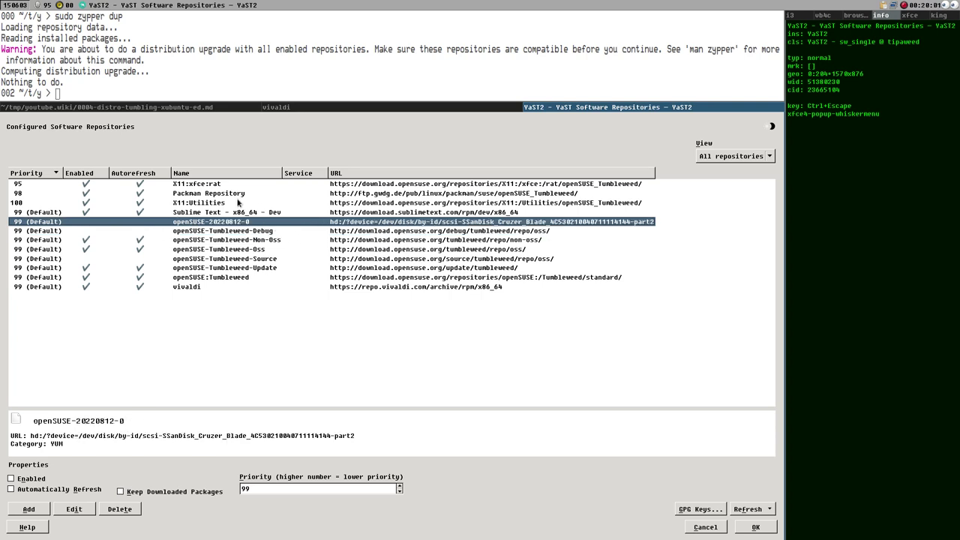
click(28, 186)
click(24, 213)
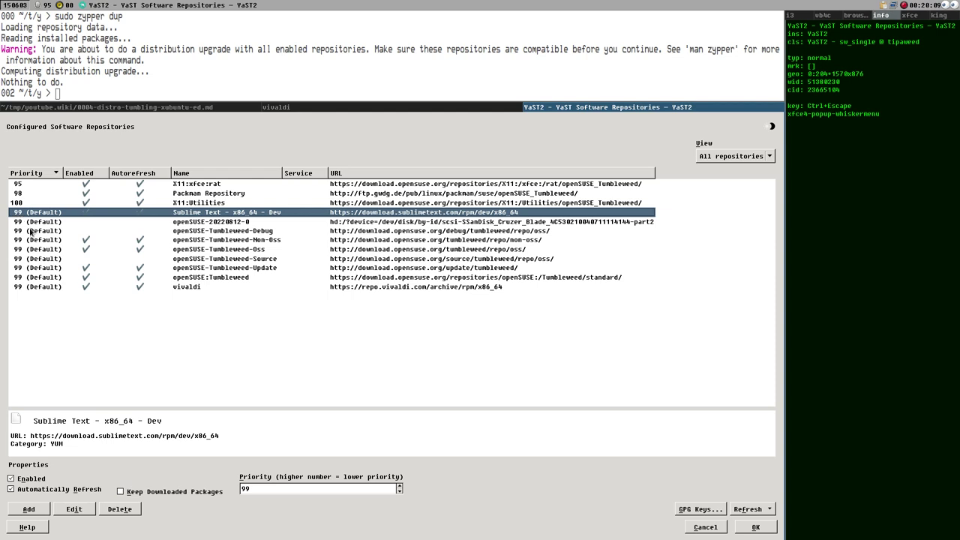
click(18, 222)
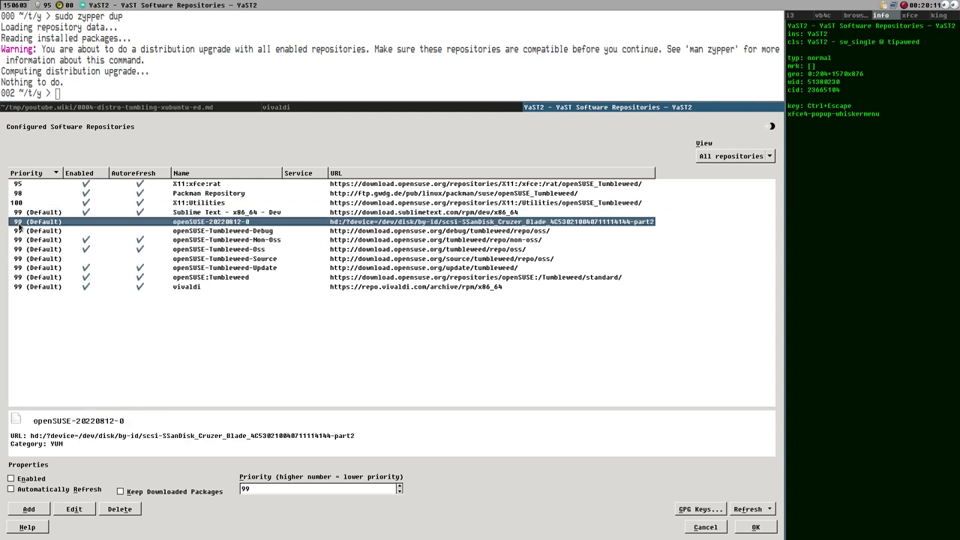
click(18, 215)
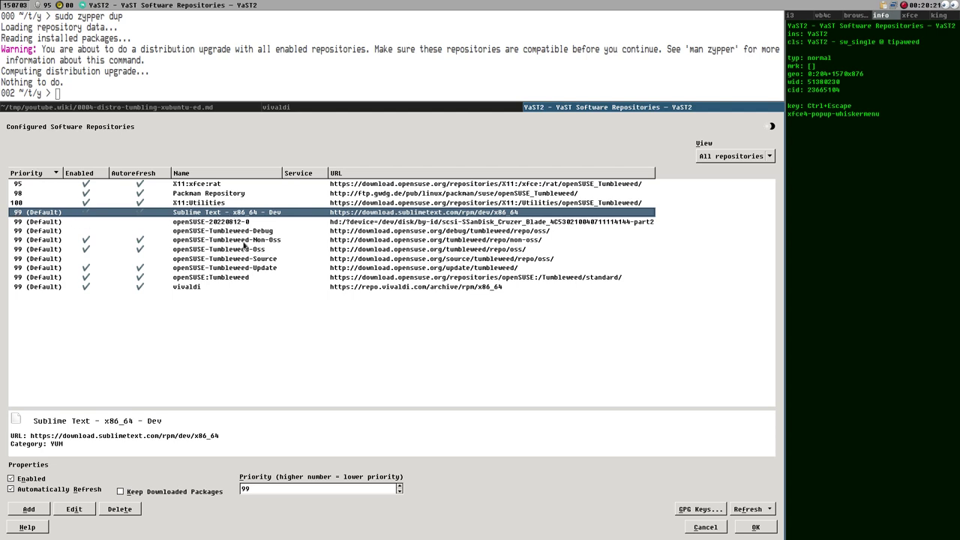
- Inspect the repositories with custom priorities: X11:xfce:rat, Packman Repository and X11:Utilities
click(16, 185)
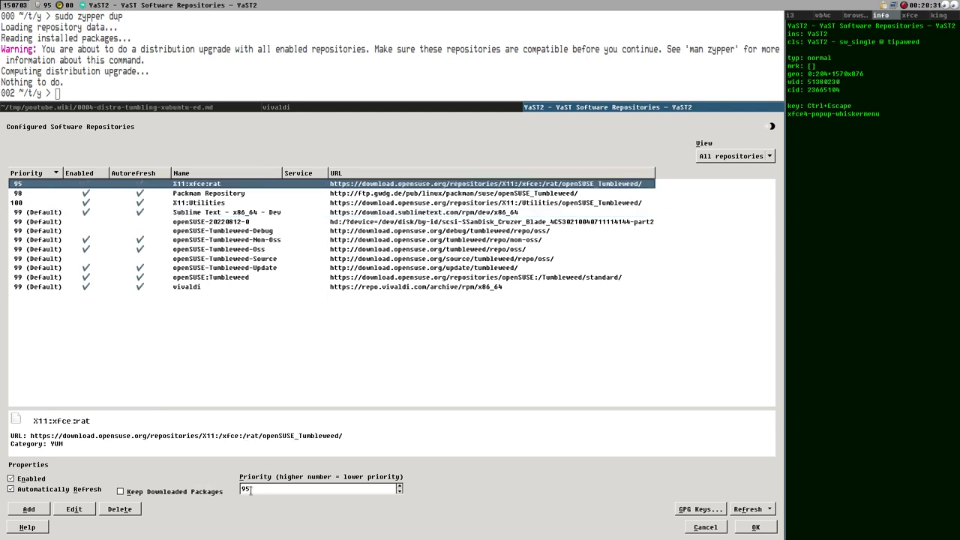
click(22, 193)
click(22, 202)
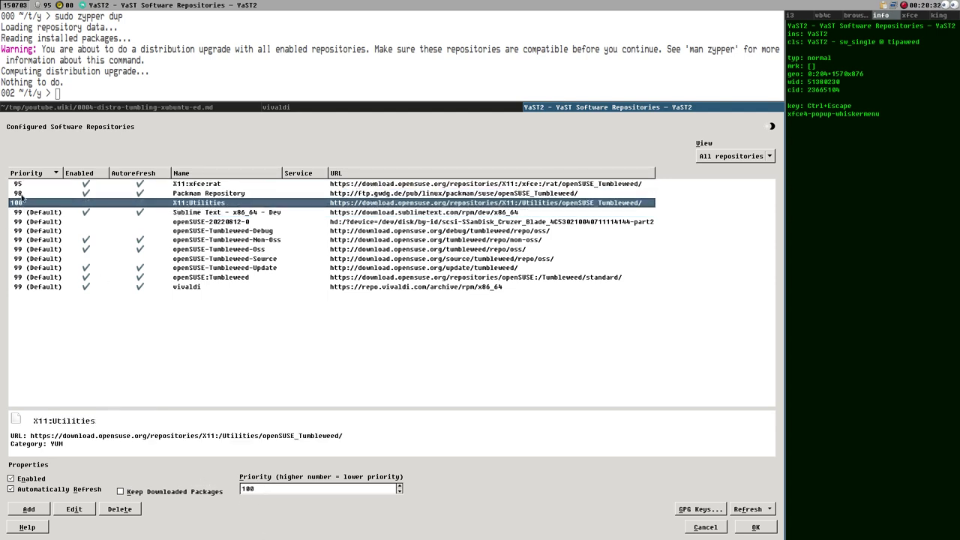
click(23, 193)
click(23, 185)
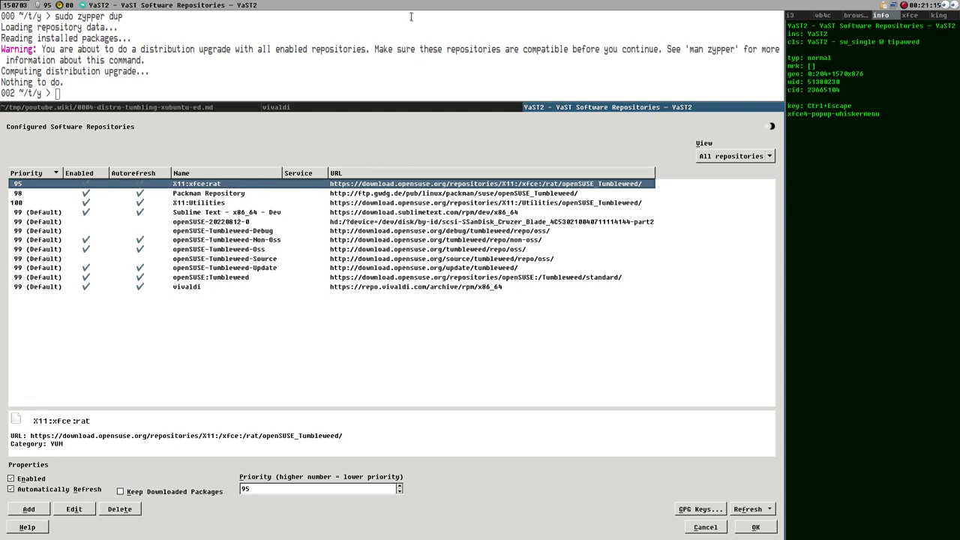
- Open the Xfce panel's About dialog, move it lower on the screen, and highlight its version number and panel name
right_click(364, 6)
mouse_move(397, 59)
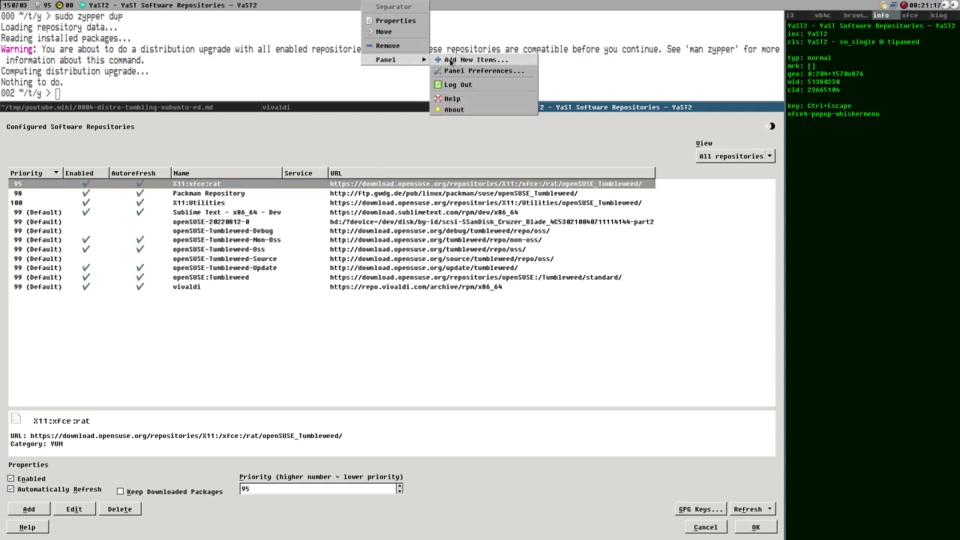
click(456, 111)
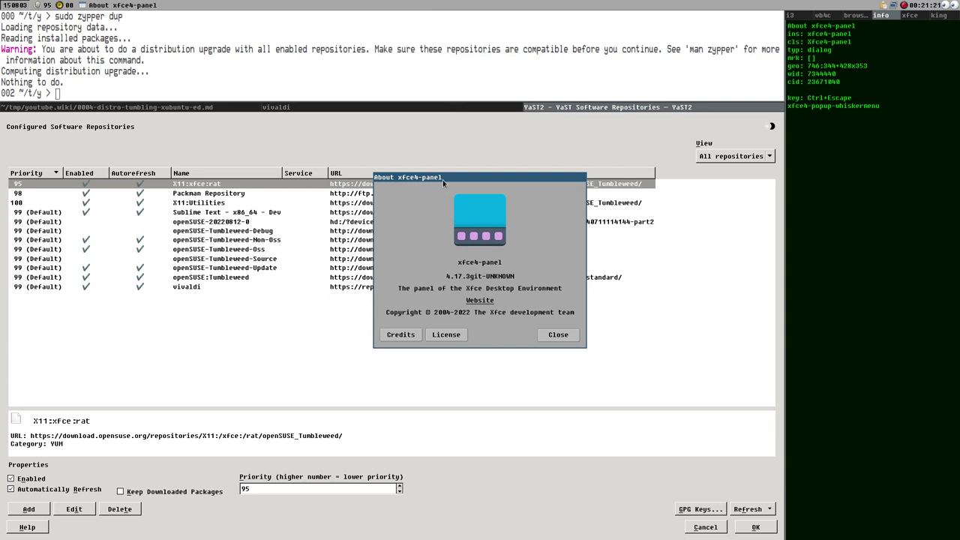
drag(443, 179, 458, 248)
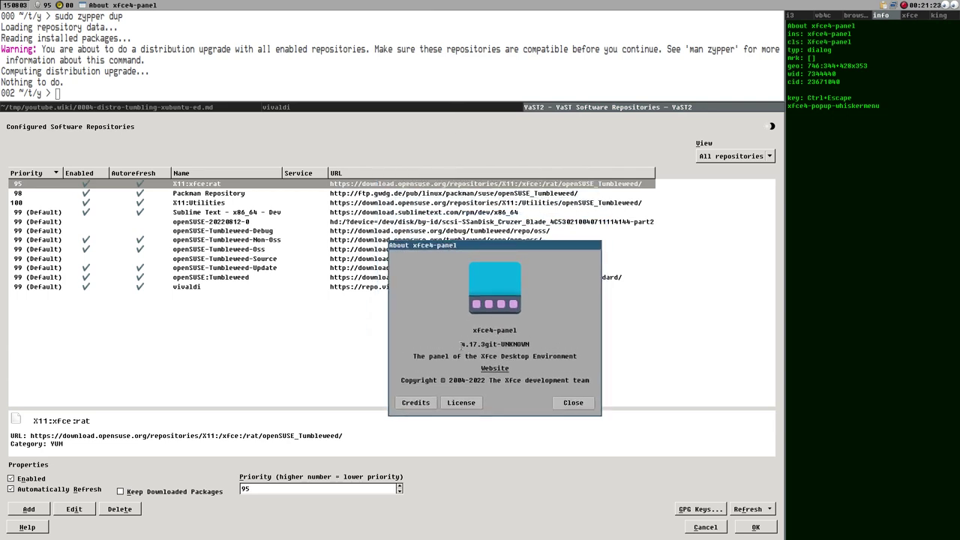
drag(461, 344, 501, 344)
double_click(489, 344)
drag(462, 344, 484, 344)
drag(476, 329, 573, 332)
- Switch to Vivaldi and go past the other open pages to the Tumbleweed portal on the openSUSE wiki
click(200, 187)
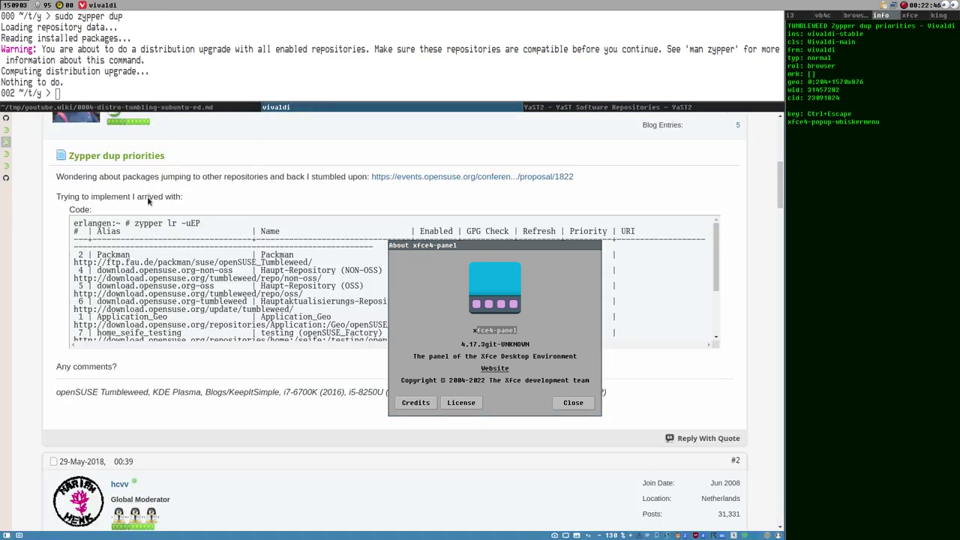
click(6, 172)
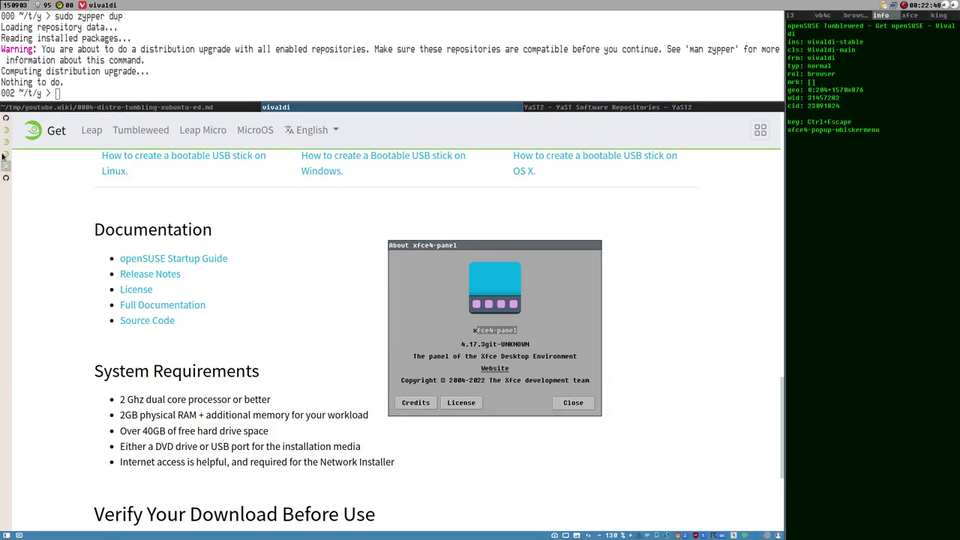
click(6, 153)
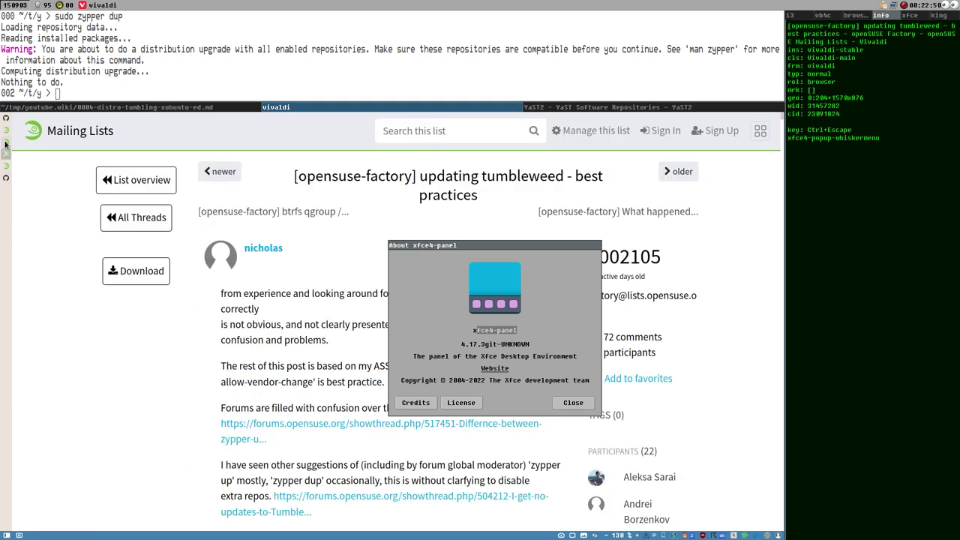
click(5, 147)
click(5, 135)
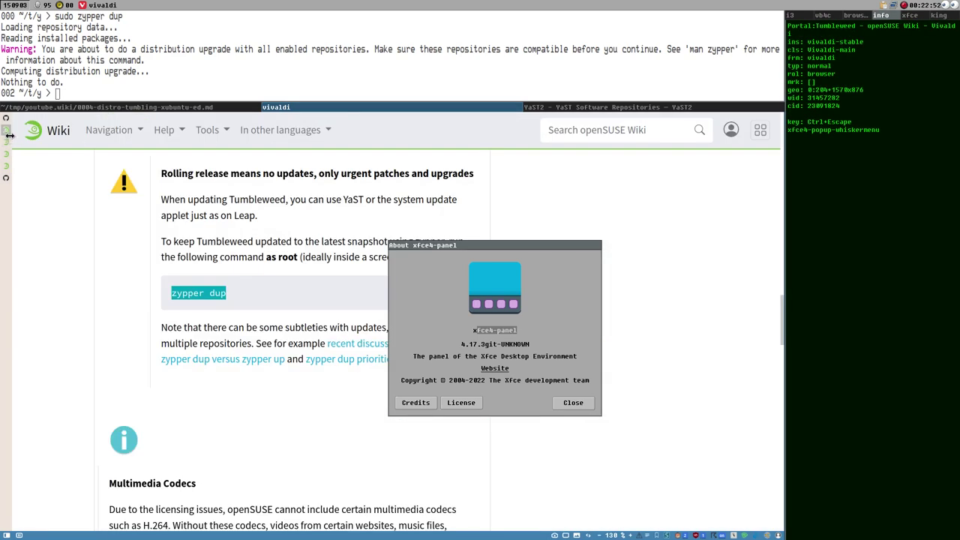
- Search the openSUSE wiki for "obs" to reach the Build Service portal
click(580, 133)
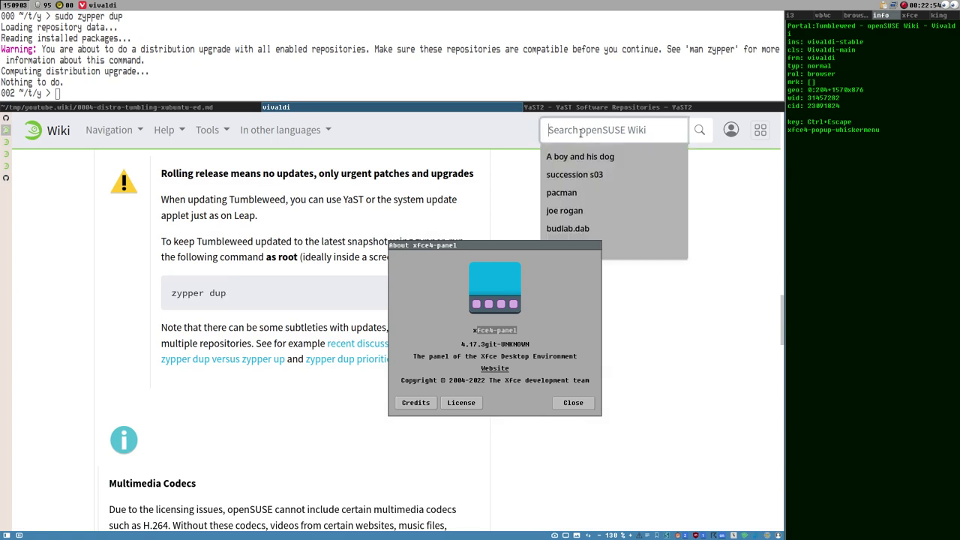
text(bo)
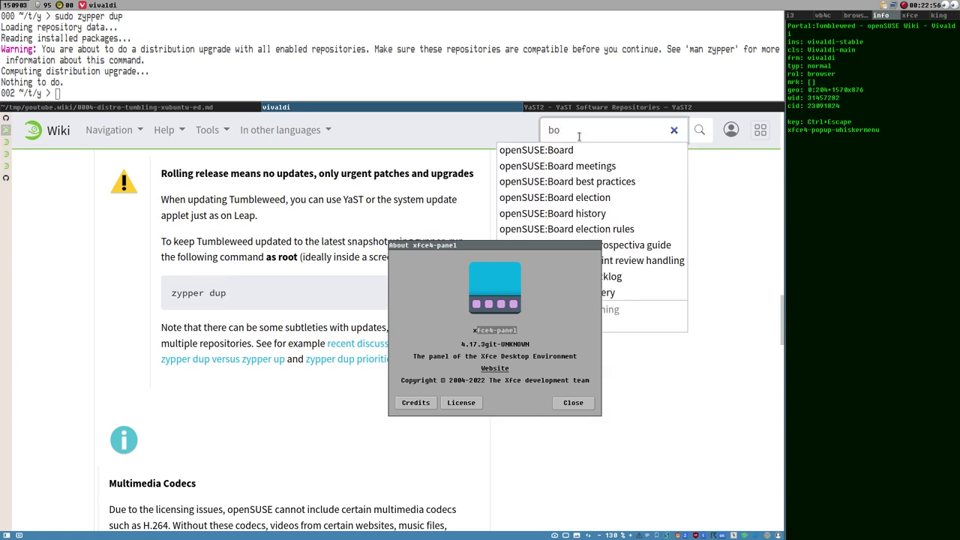
key(BackSpace)
key(BackSpace)
text(obs)
key(Return)
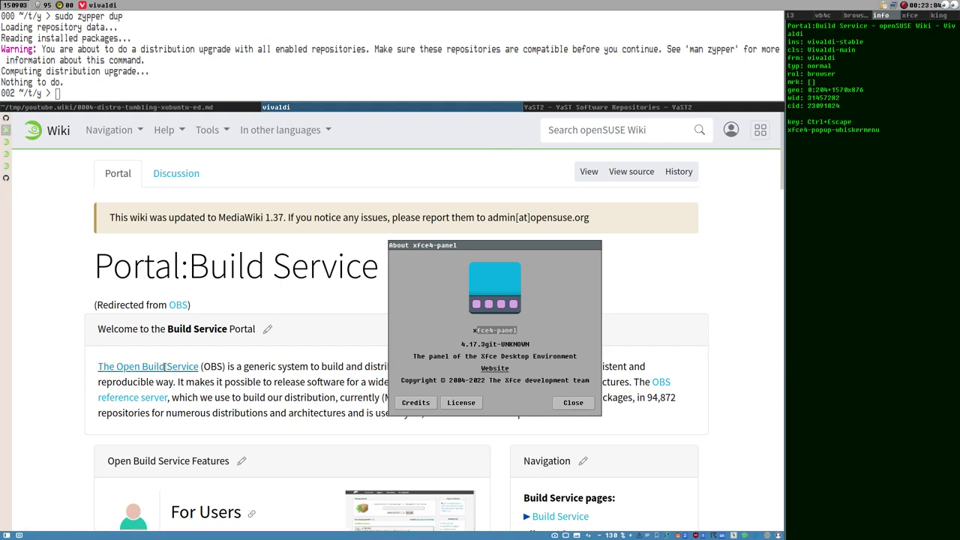
- Close the About xfce4-panel dialog, and open and skim the OBS reference server page linked from the portal
click(573, 403)
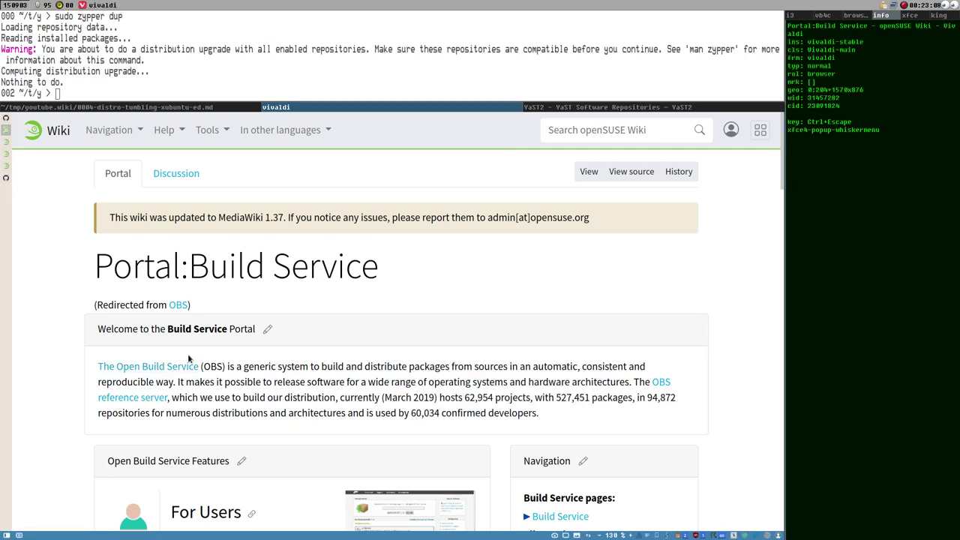
double_click(184, 366)
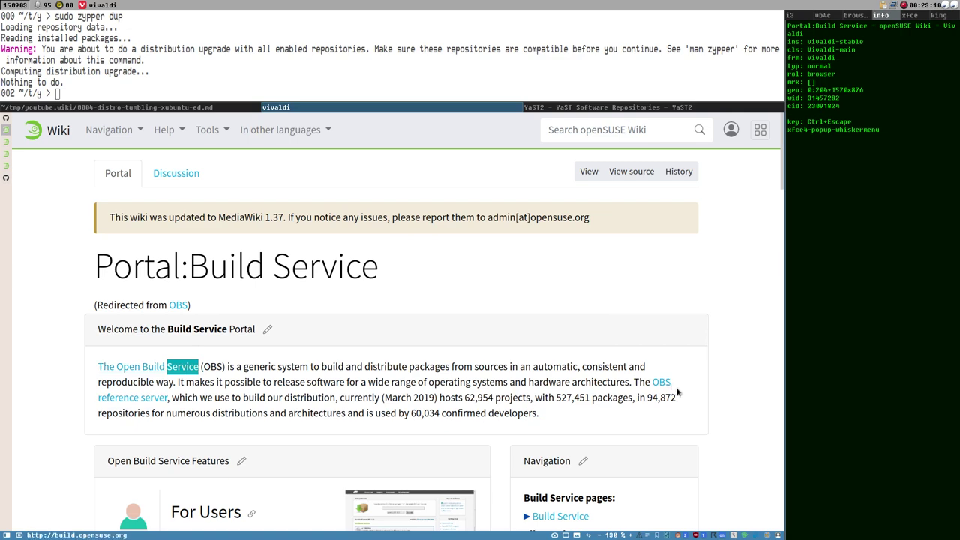
click(651, 383)
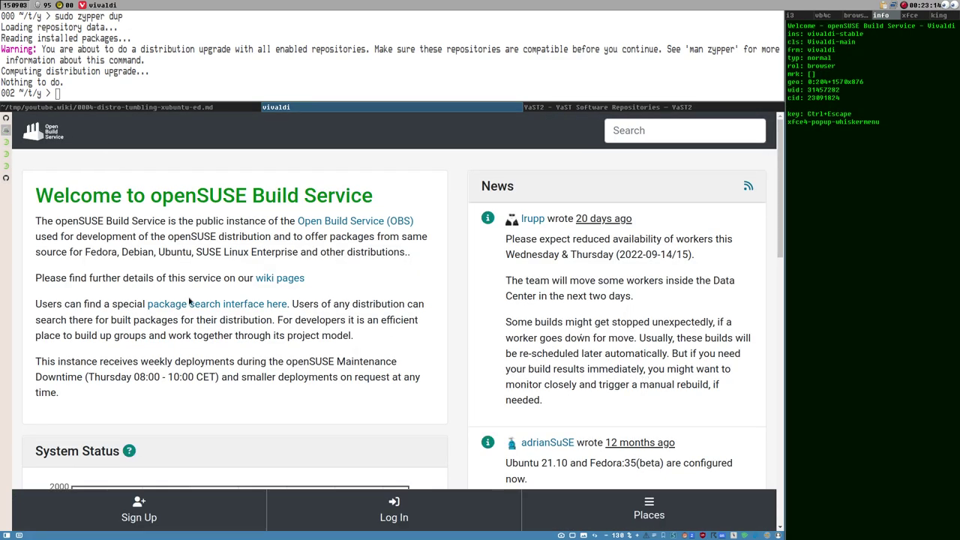
scroll(213, 235, down, 3)
scroll(200, 238, up, 3)
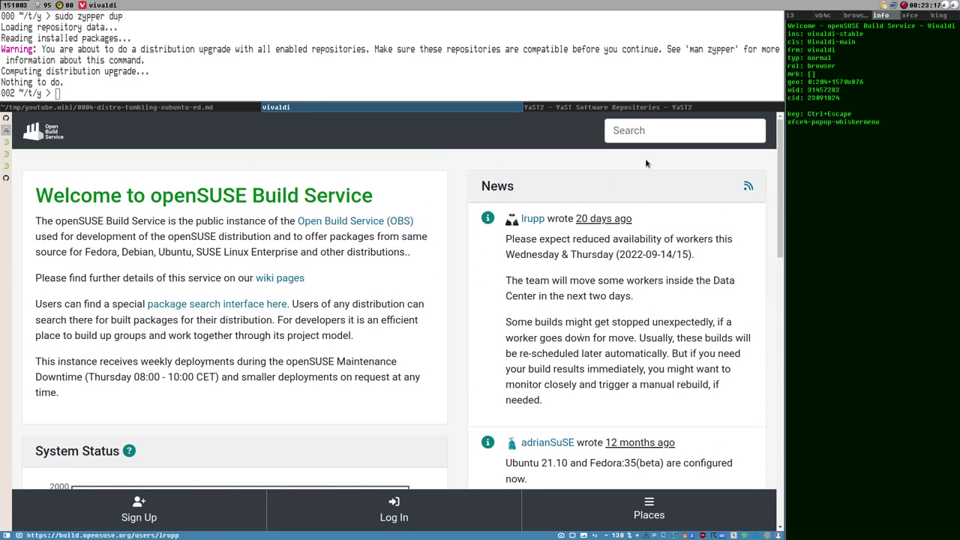
- Look through the earlier search terms suggested by the Build Service's search field
click(634, 130)
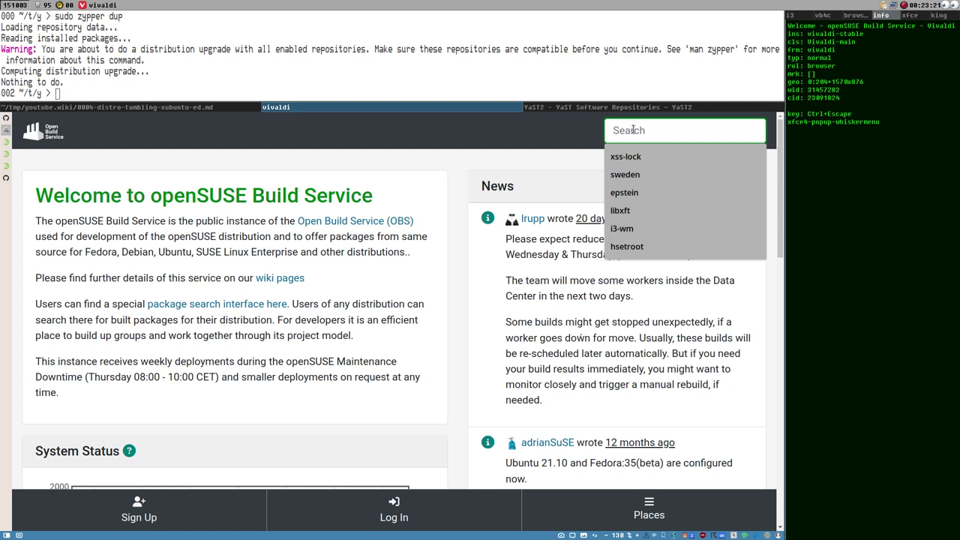
key(Down)
key(Down)
key(Down)
key(Down)
key(Down)
key(Down)
key(Down)
key(Down)
key(Down)
key(Down)
key(Down)
key(Down)
key(Down)
key(Down)
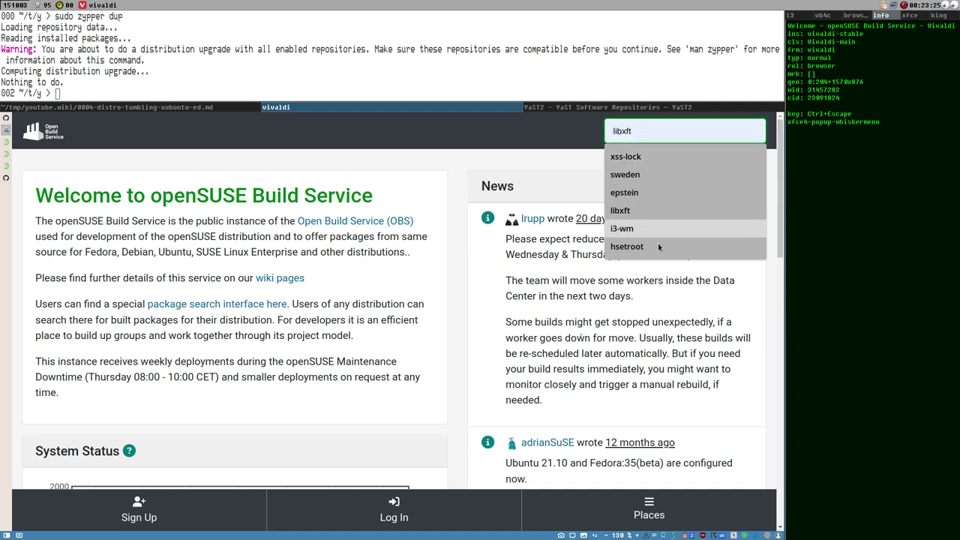
key(Down)
key(Down)
key(Down)
key(Down)
key(Down)
key(Down)
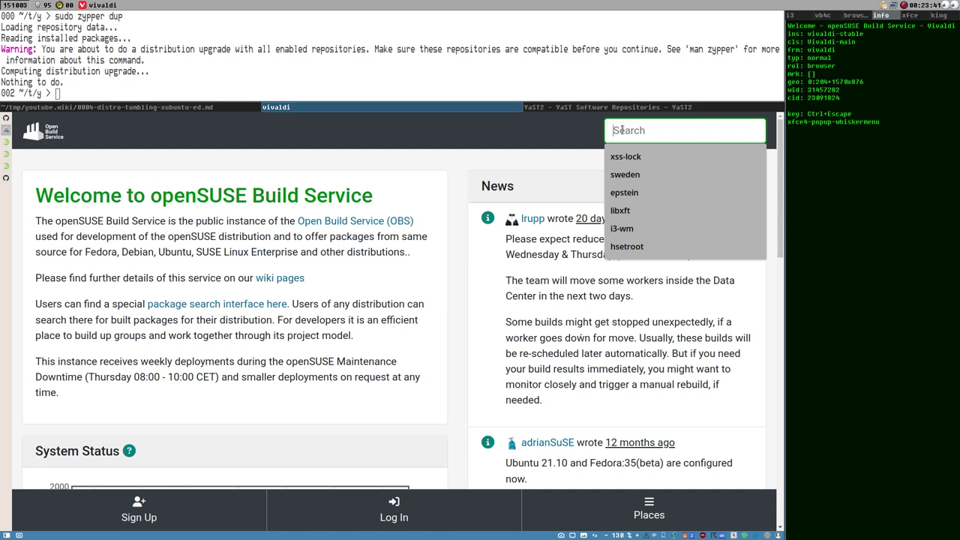
- Search the openSUSE Build Service for "xfce4-panel"
text(xf)
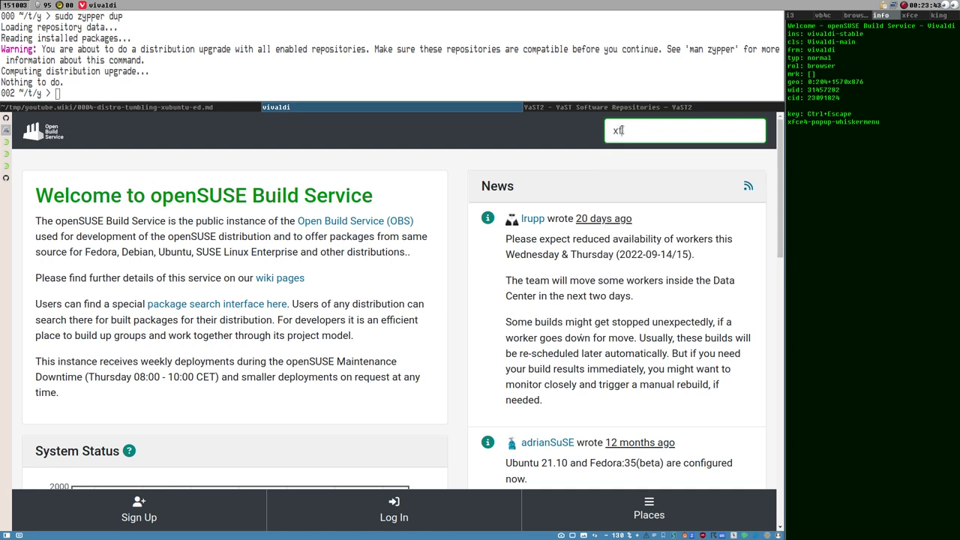
text(ce4-panel)
key(Return)
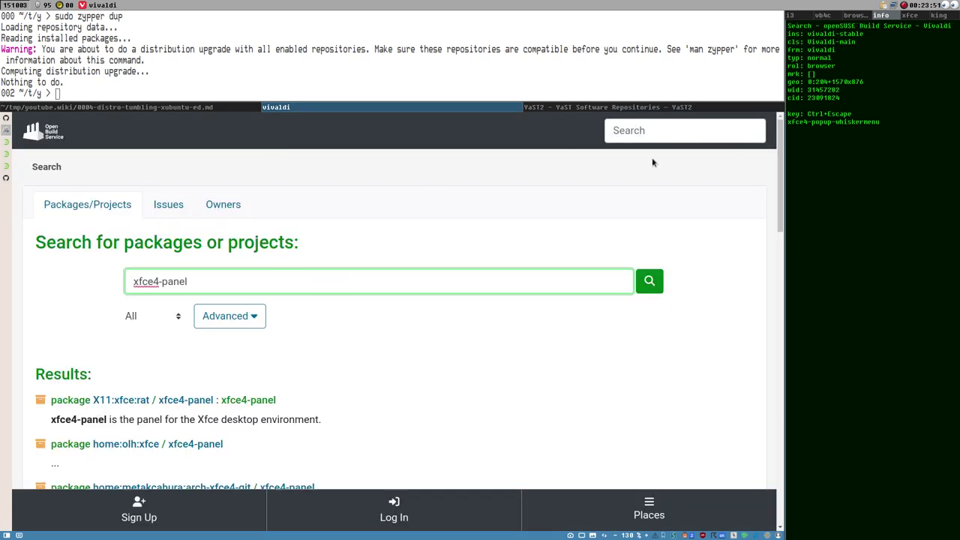
- Examine the first page of package results, comparing the official, X11 and home projects that offer xfce4-panel
scroll(653, 162, down, 3)
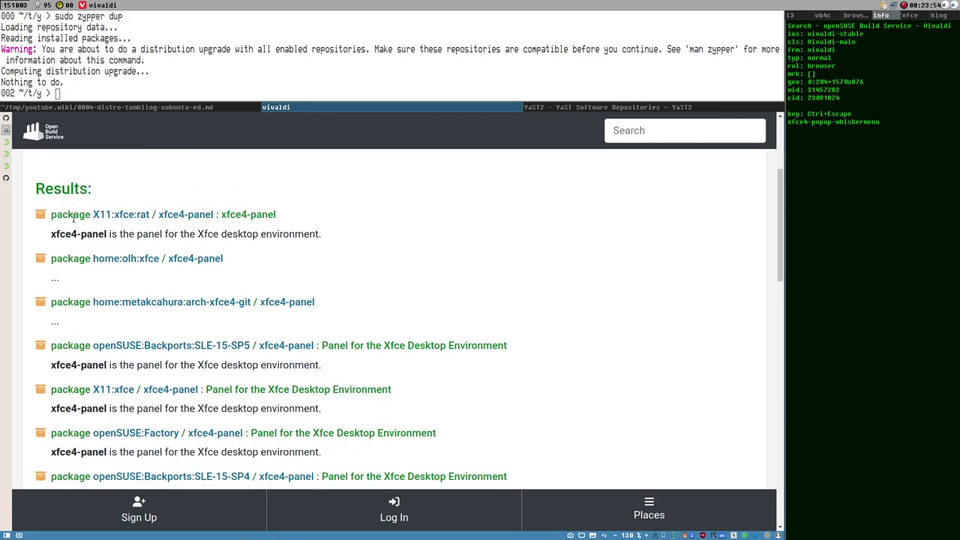
scroll(545, 235, up, 1)
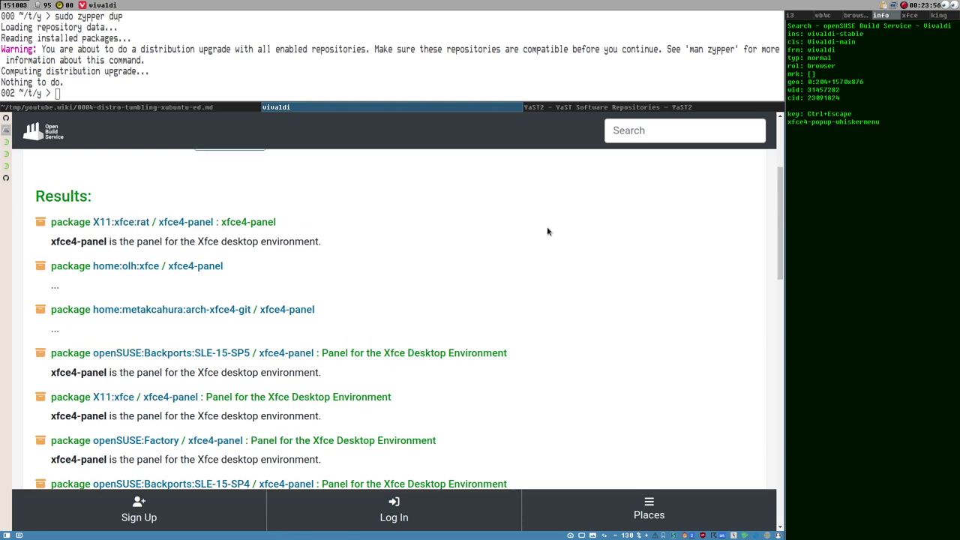
scroll(289, 306, down, 2)
scroll(293, 308, down, 10)
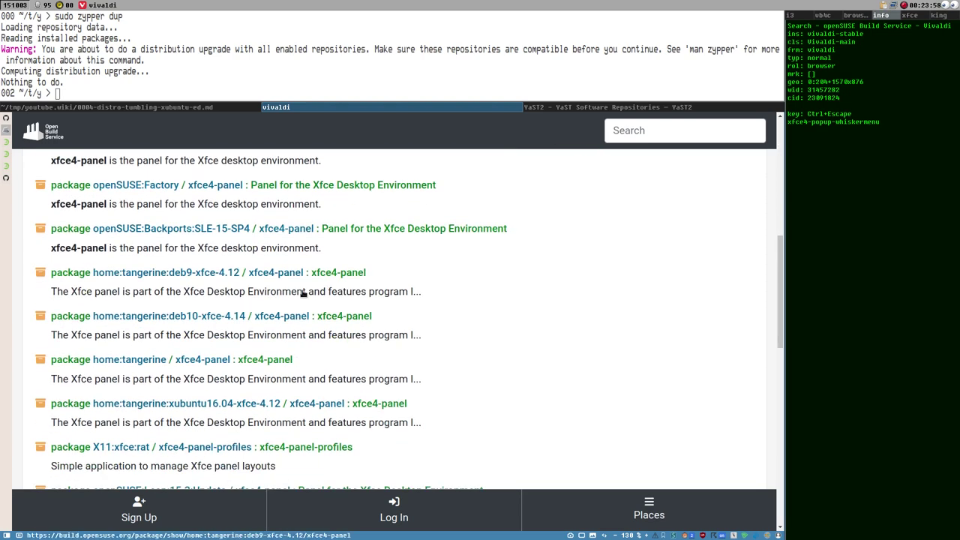
scroll(318, 281, up, 1)
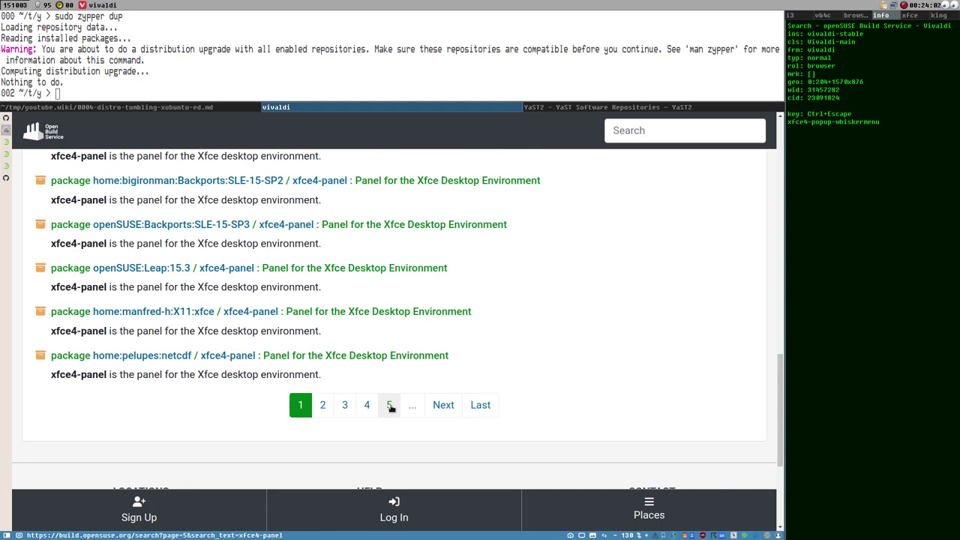
scroll(360, 343, up, 3)
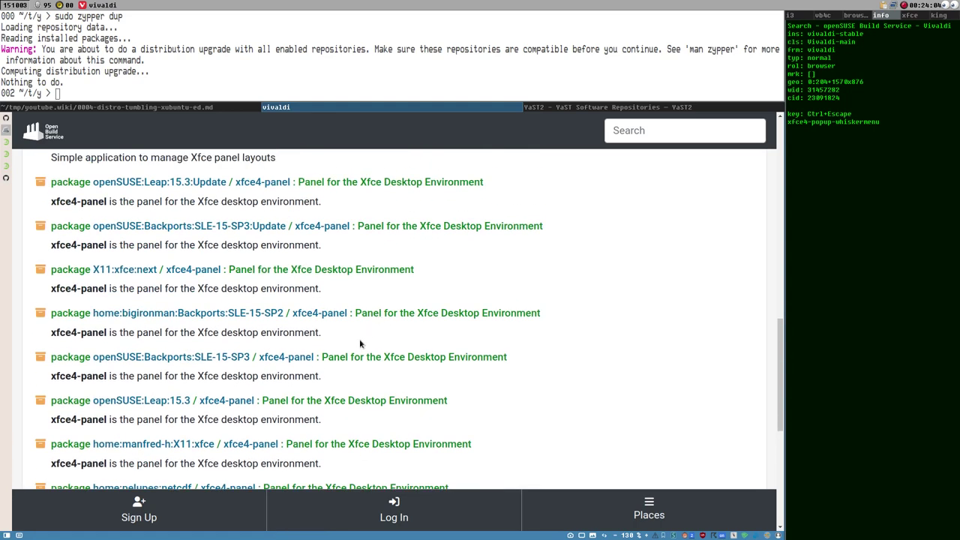
scroll(360, 343, up, 15)
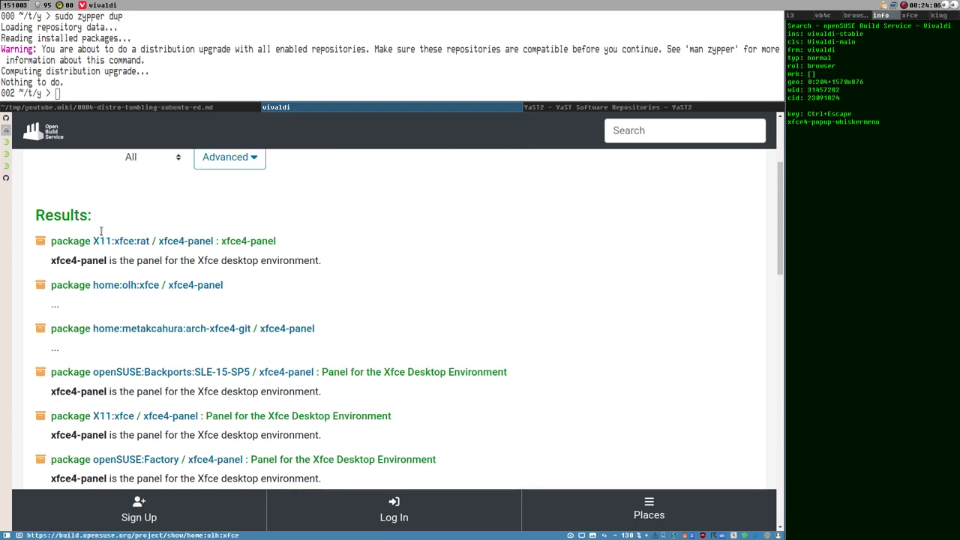
scroll(101, 231, up, 2)
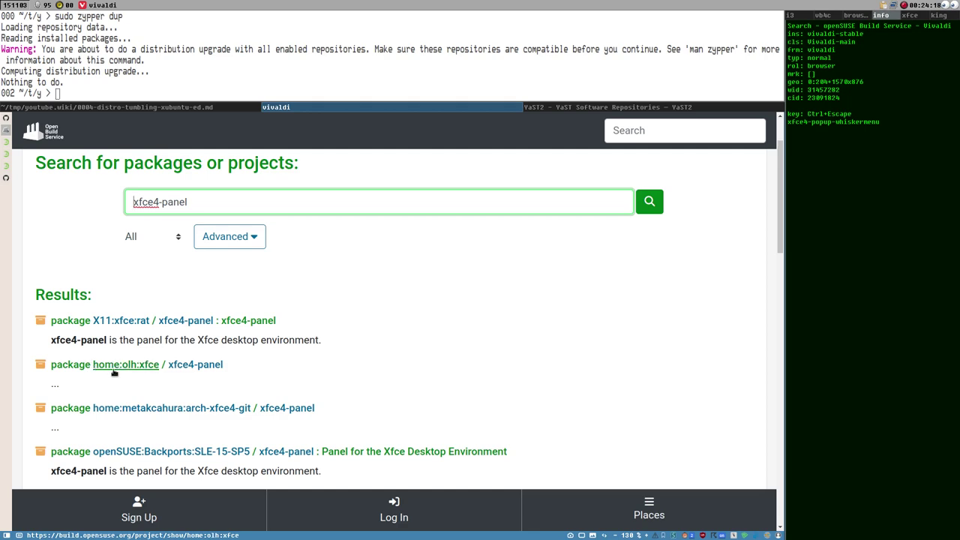
scroll(120, 425, down, 3)
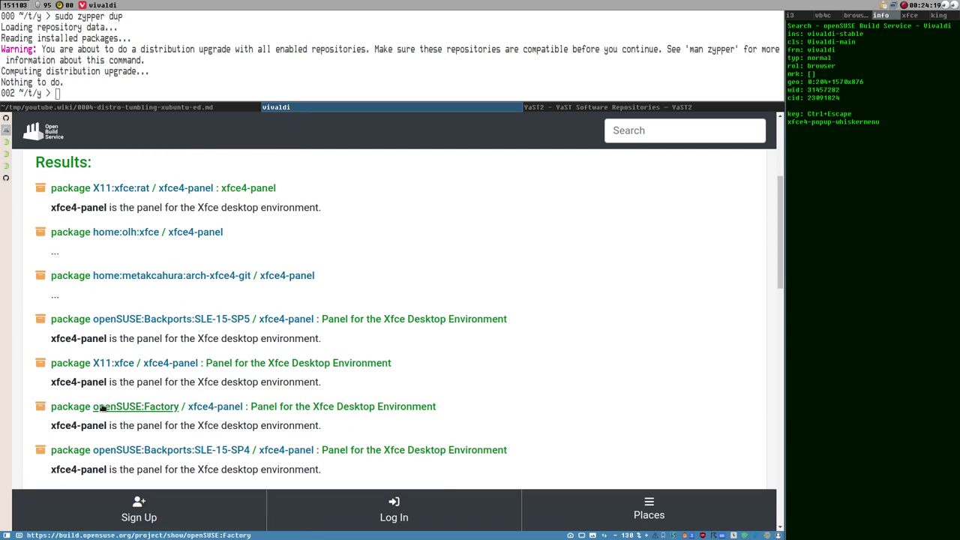
scroll(157, 421, down, 3)
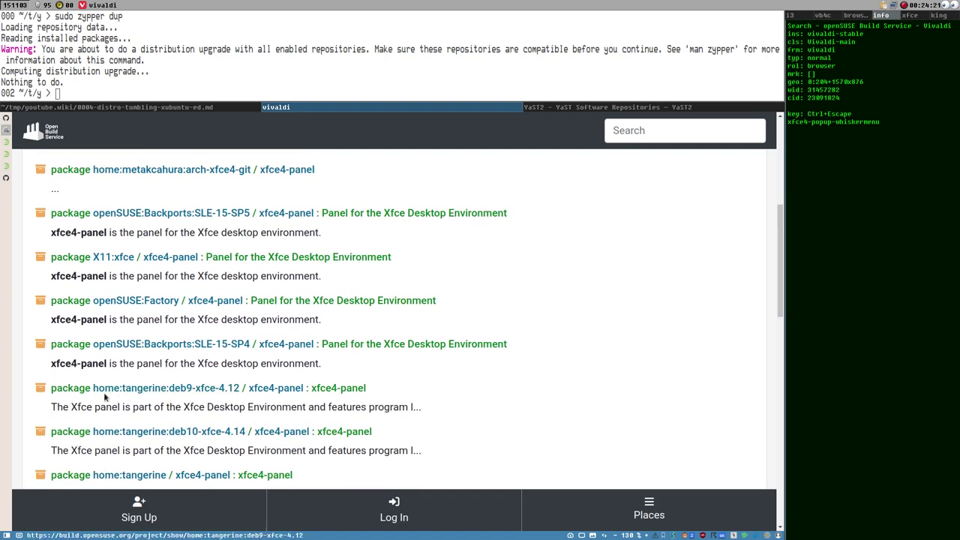
scroll(131, 388, down, 2)
scroll(132, 388, up, 5)
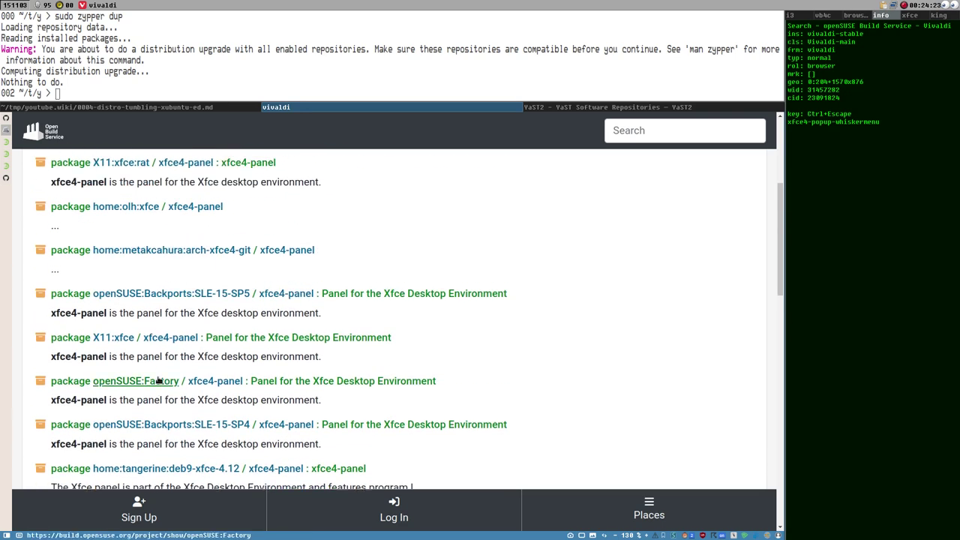
scroll(180, 334, up, 3)
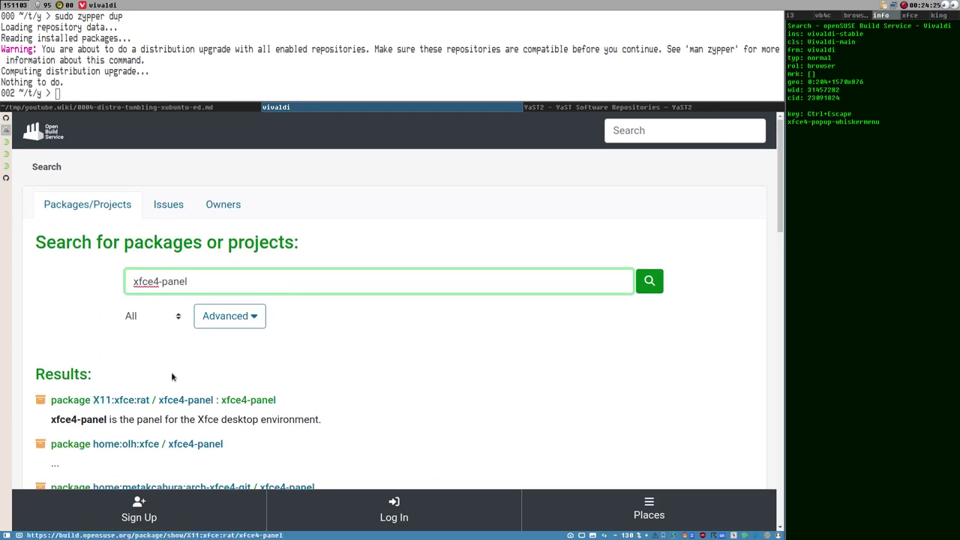
- Open the X11:xfce:rat project and highlight its description passages on the unstable Xfce release and the Git master branch source
click(122, 402)
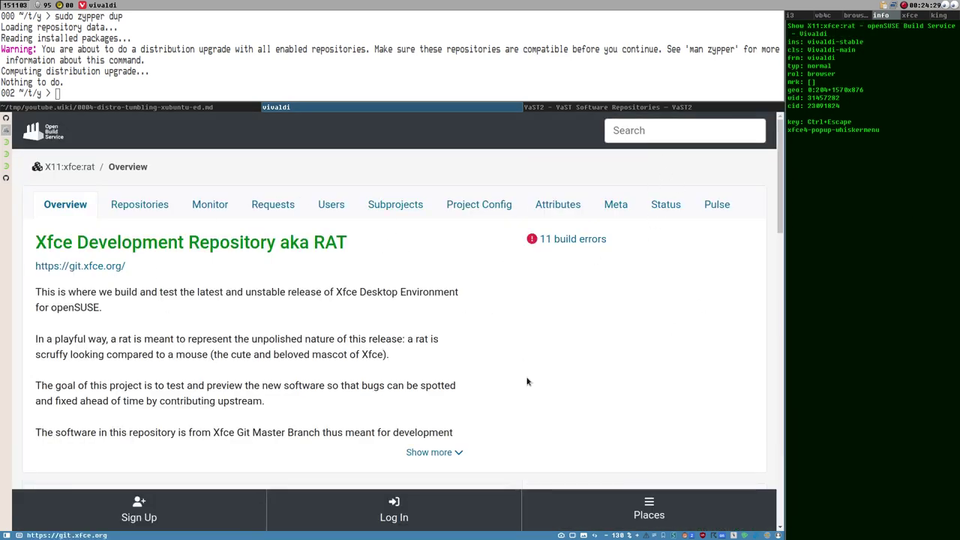
scroll(120, 324, down, 1)
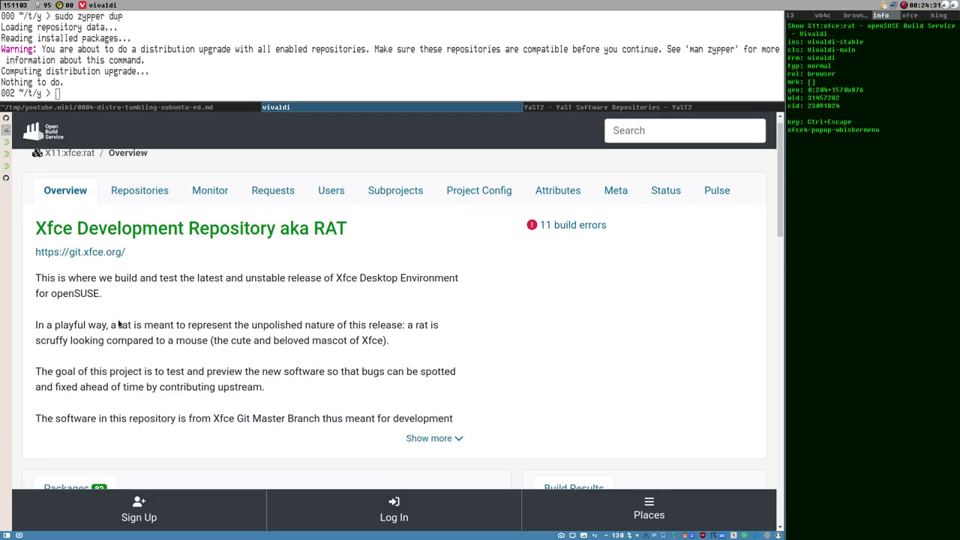
drag(66, 264, 352, 347)
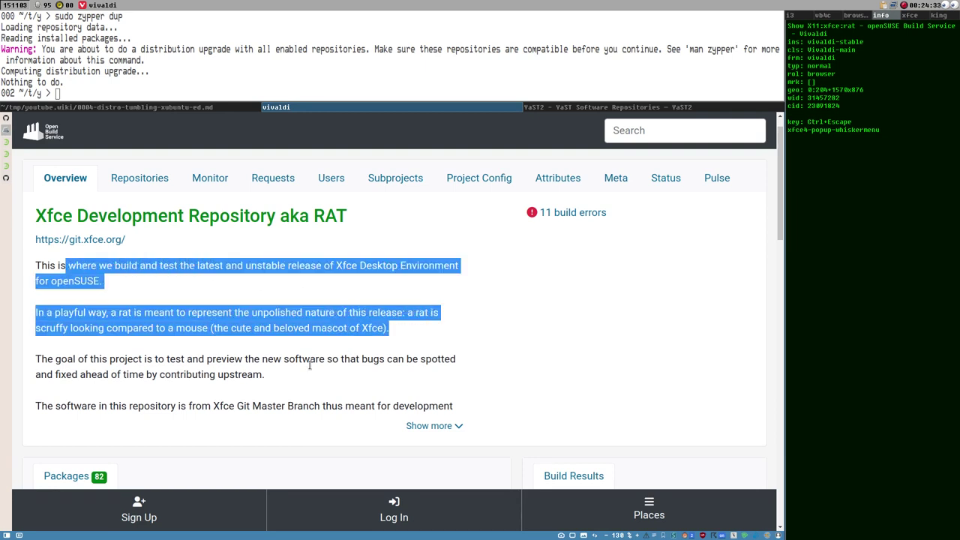
drag(201, 405, 454, 405)
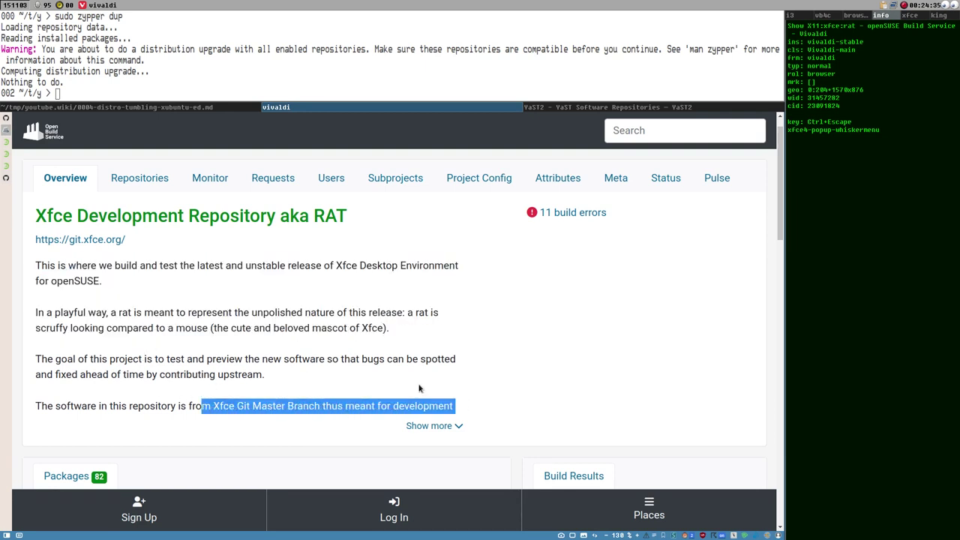
scroll(269, 257, up, 1)
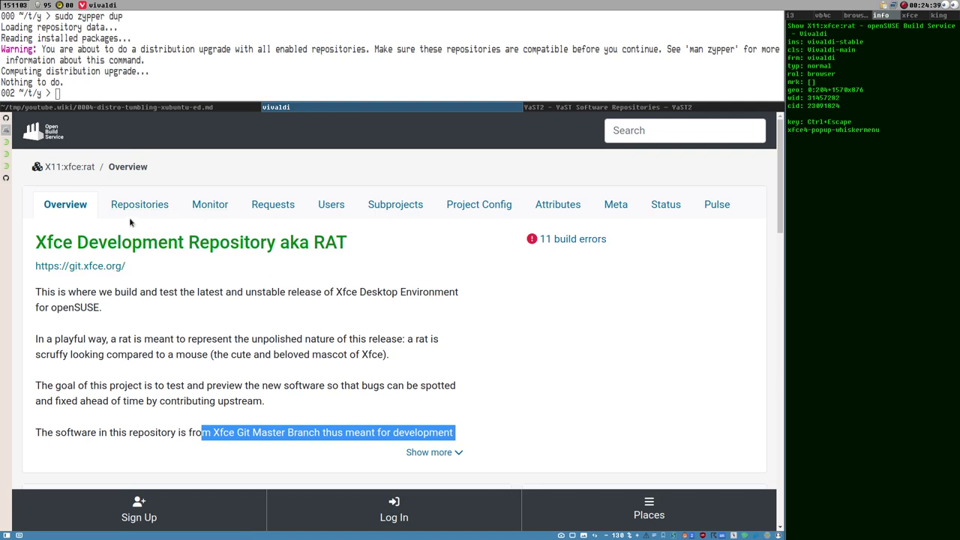
click(105, 174)
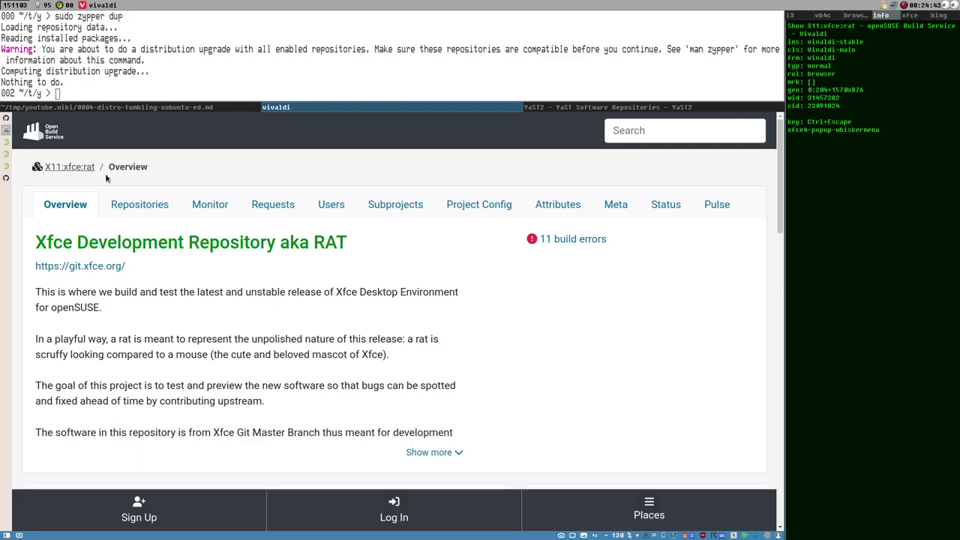
- Skim the X11:xfce:rat project's package list, and open and look over the exo package's overview
scroll(321, 204, down, 6)
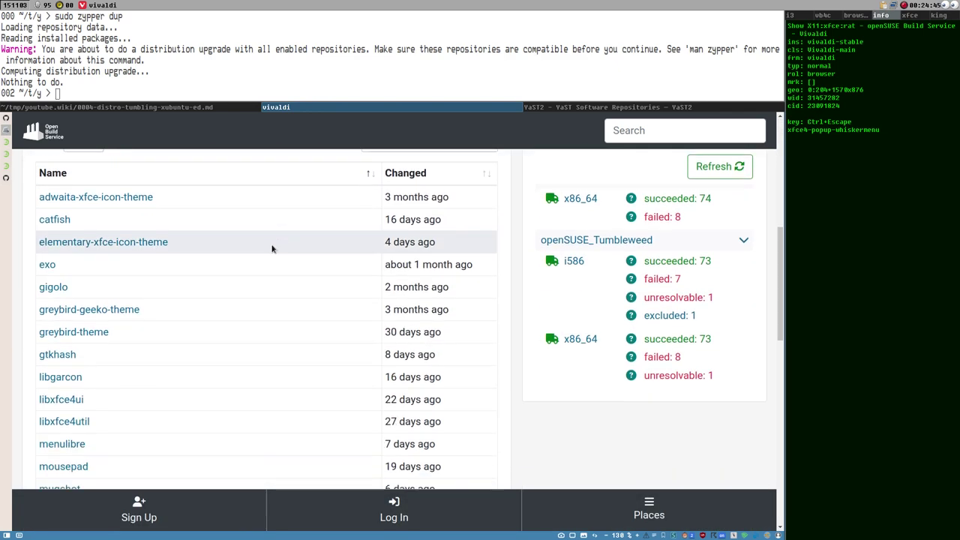
scroll(165, 274, down, 3)
scroll(167, 261, up, 3)
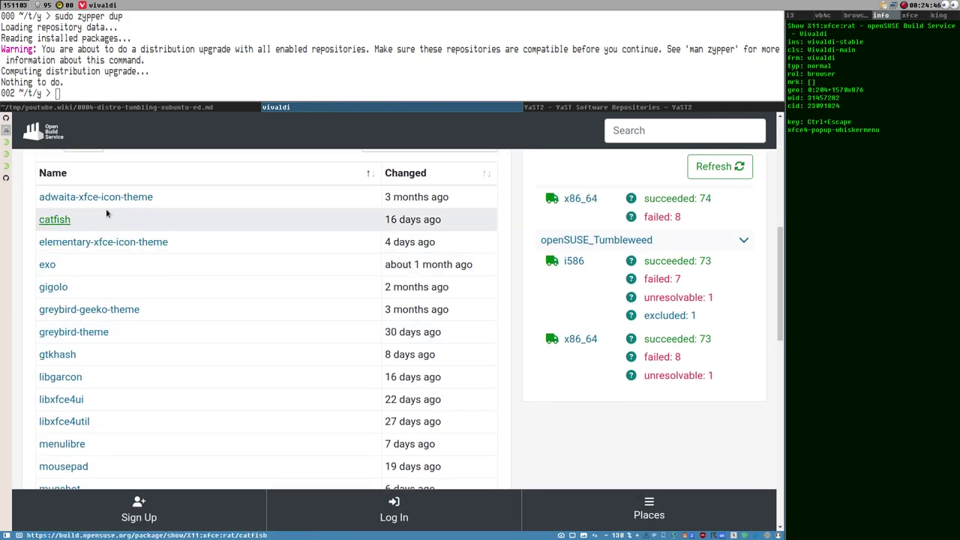
click(47, 267)
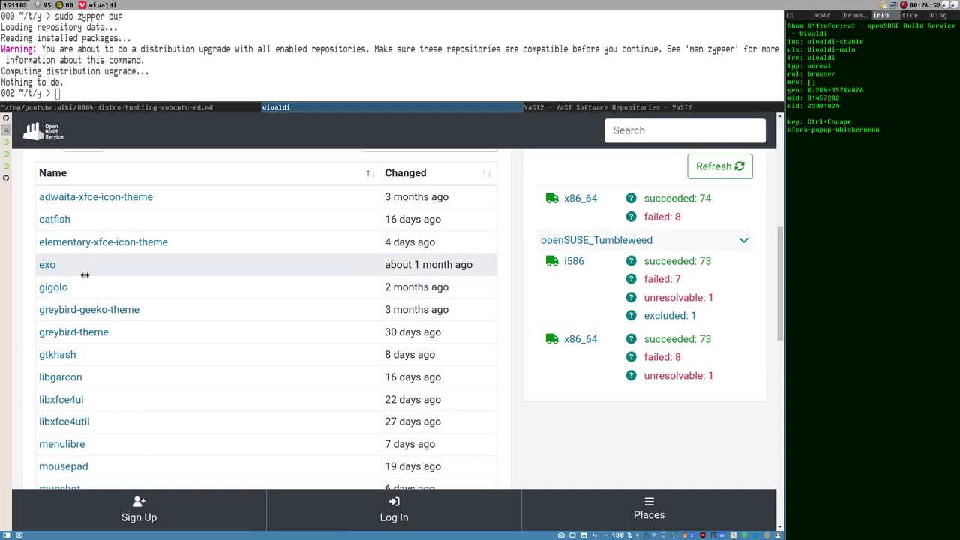
scroll(424, 304, down, 2)
scroll(422, 302, up, 2)
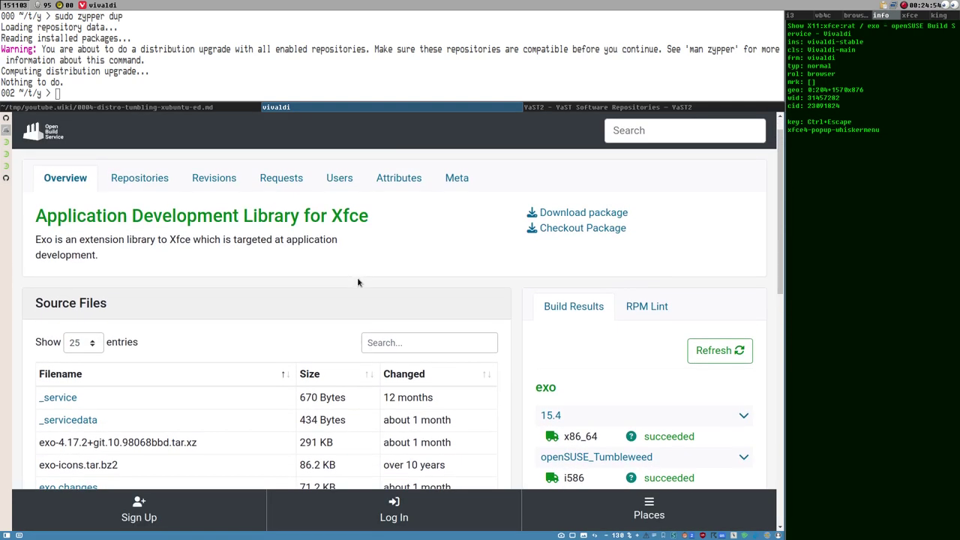
scroll(357, 221, down, 1)
scroll(375, 273, up, 1)
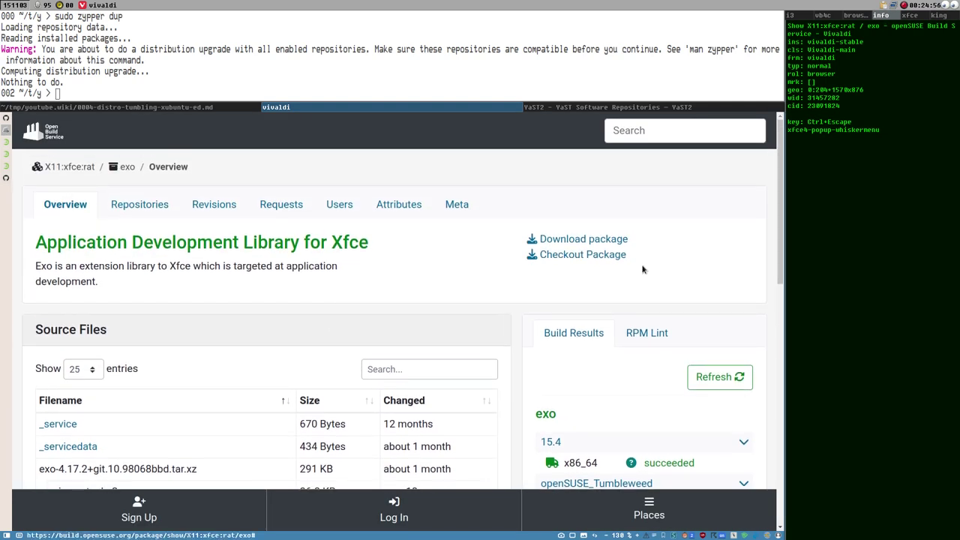
- Get the exo package's one-click installer for openSUSE Tumbleweed and open exo.ymp directly in YaST
click(582, 240)
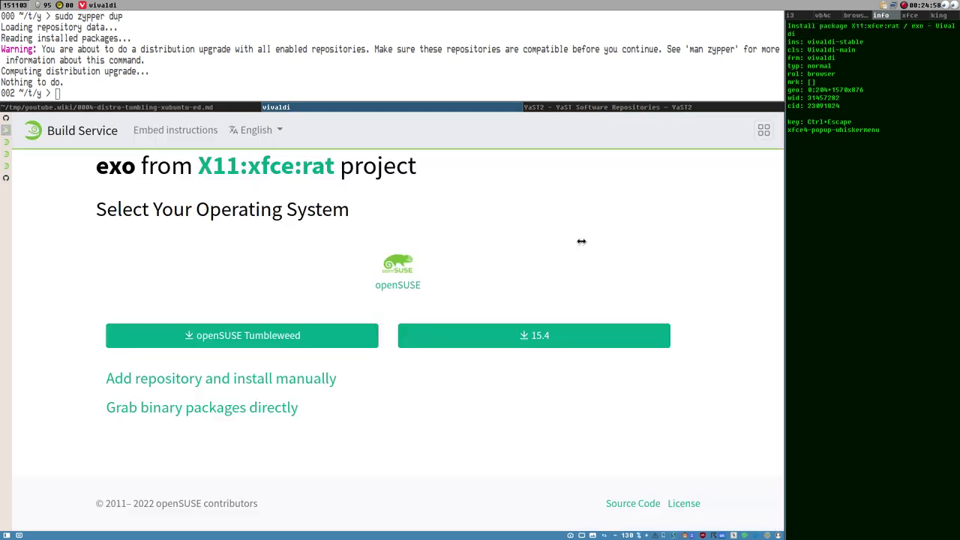
click(275, 337)
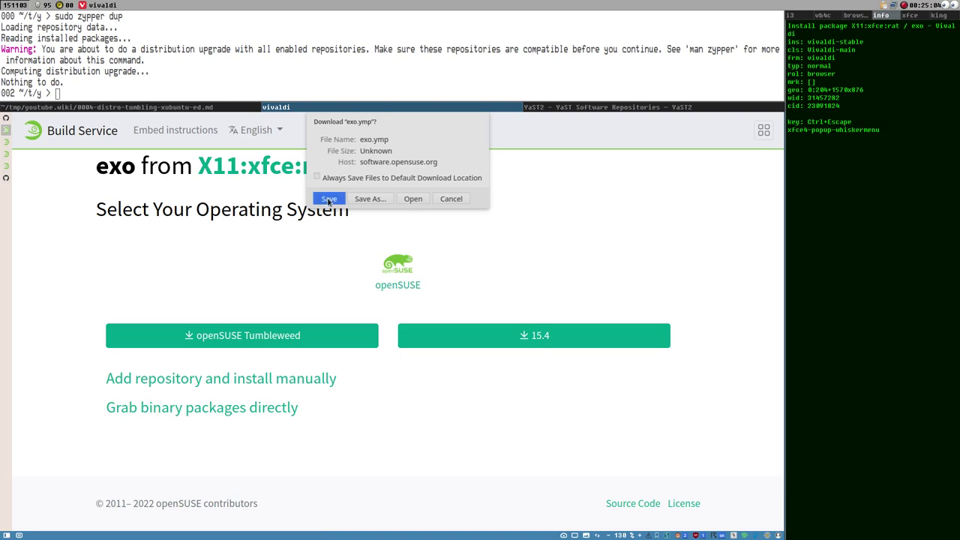
click(414, 199)
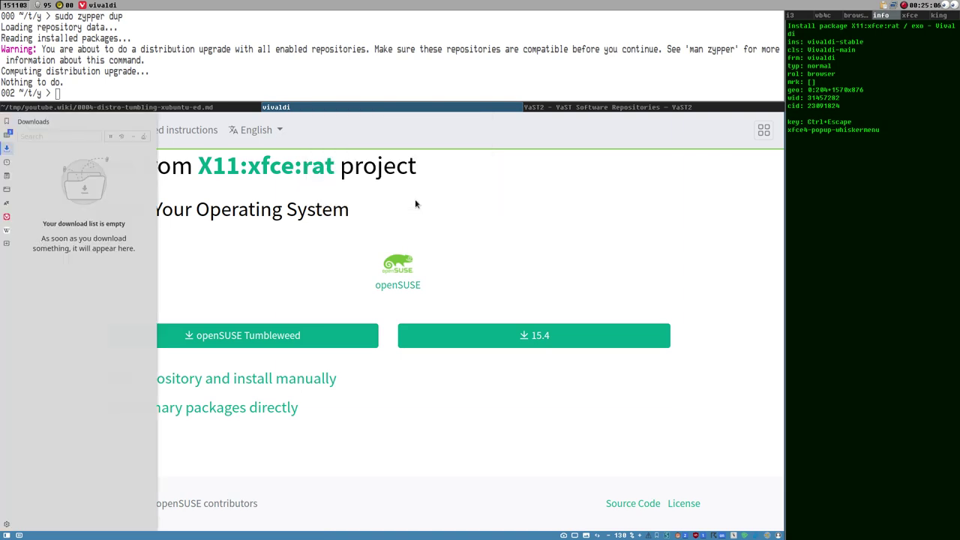
click(654, 410)
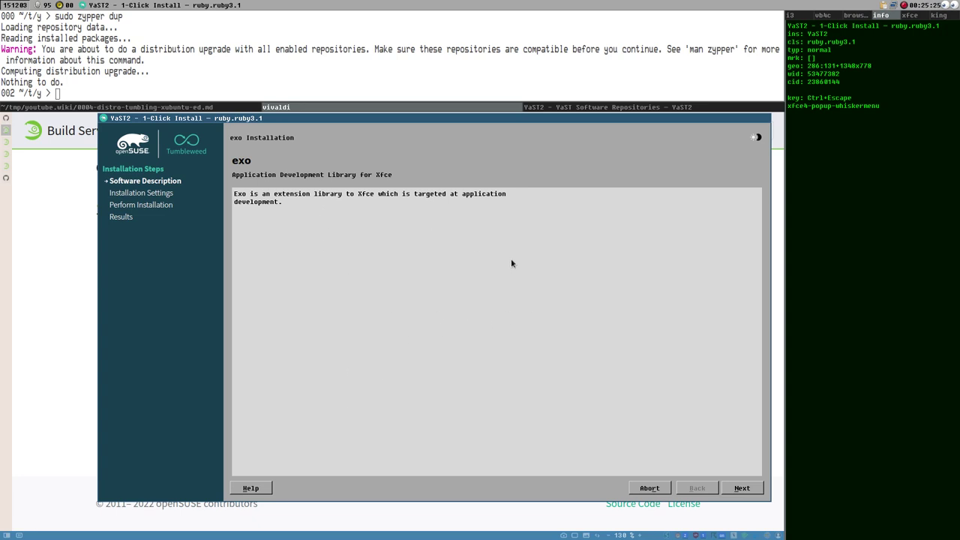
- Accept the proposed repositories and exo installation, confirm the changes were reviewed, and authenticate with the root password
click(742, 488)
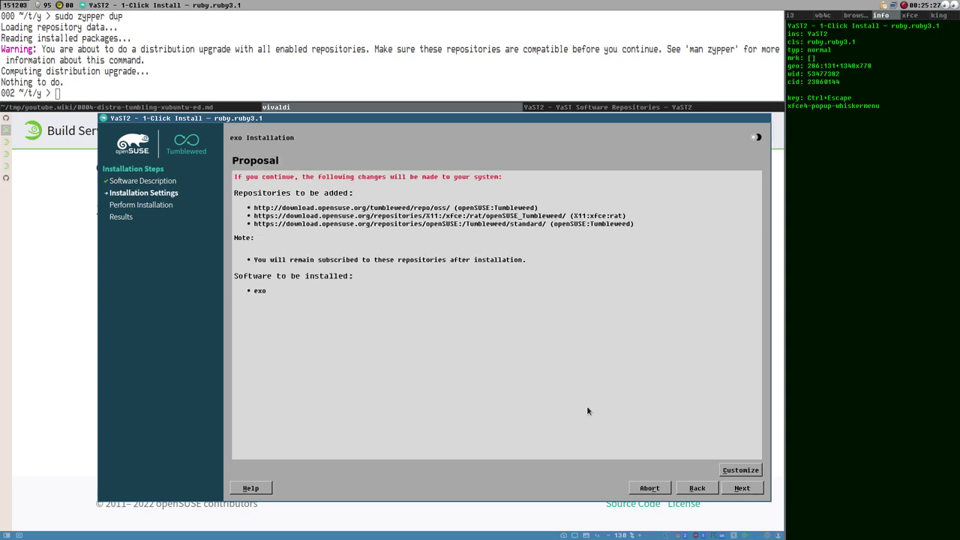
click(749, 492)
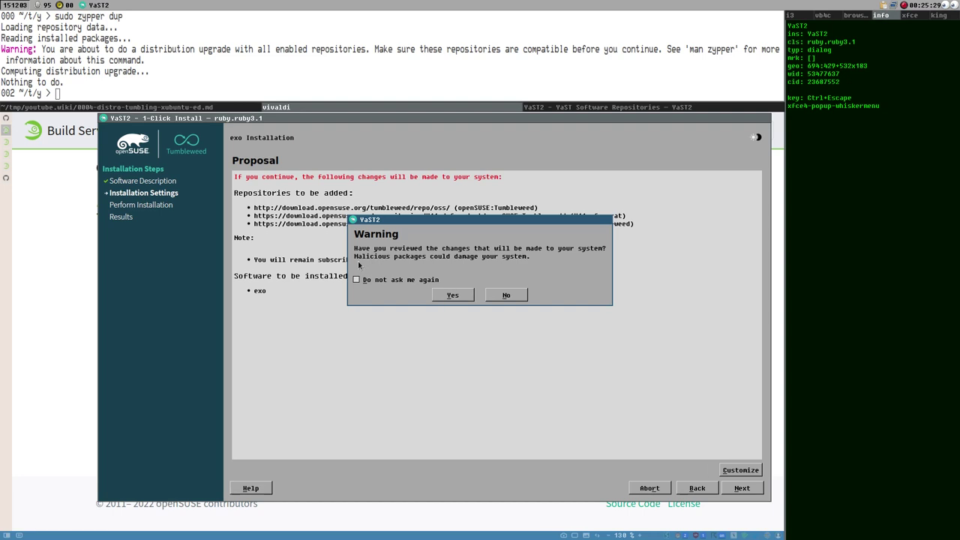
click(459, 296)
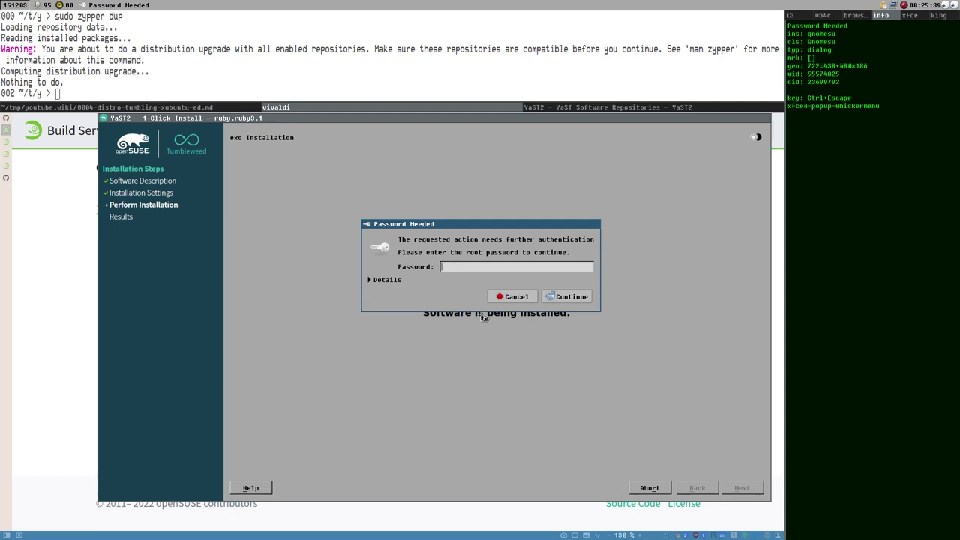
text(*****)
key(Return)
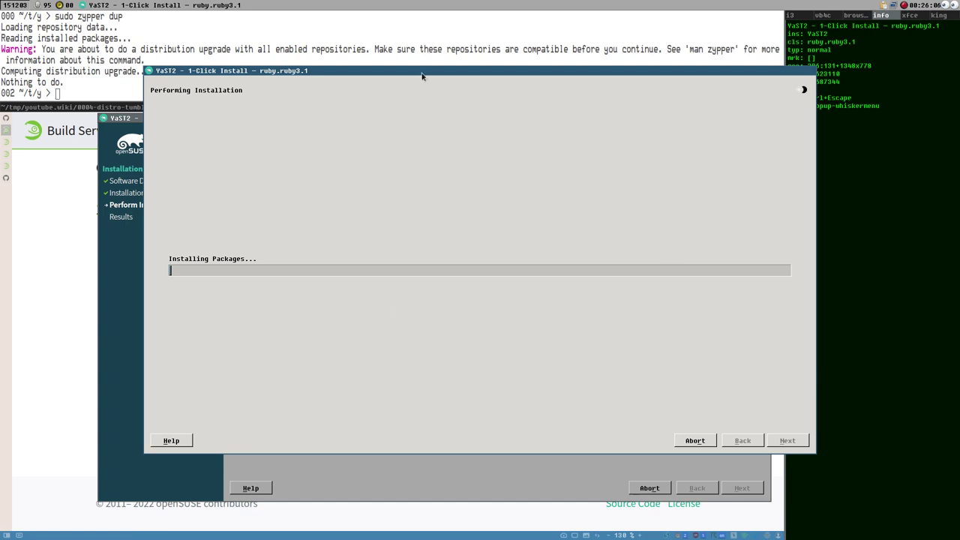
- Highlight the internal error text and the root-privileges message while dismissing the error and closing the exo installer
drag(421, 72, 367, 146)
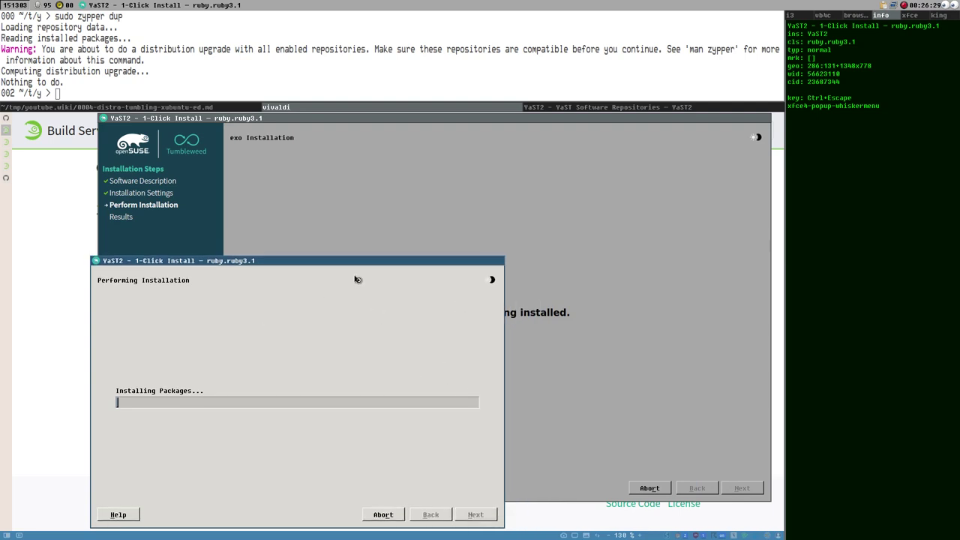
drag(361, 261, 407, 214)
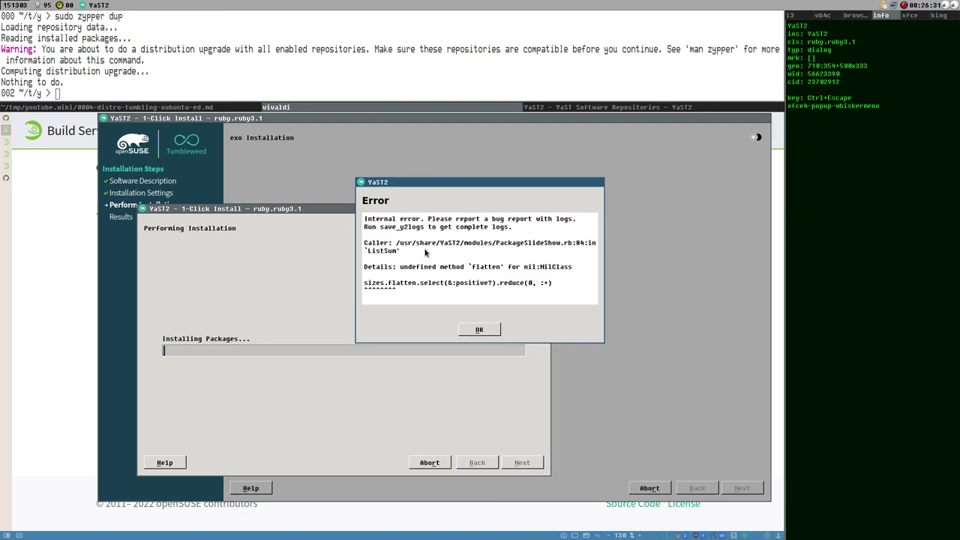
drag(367, 218, 591, 290)
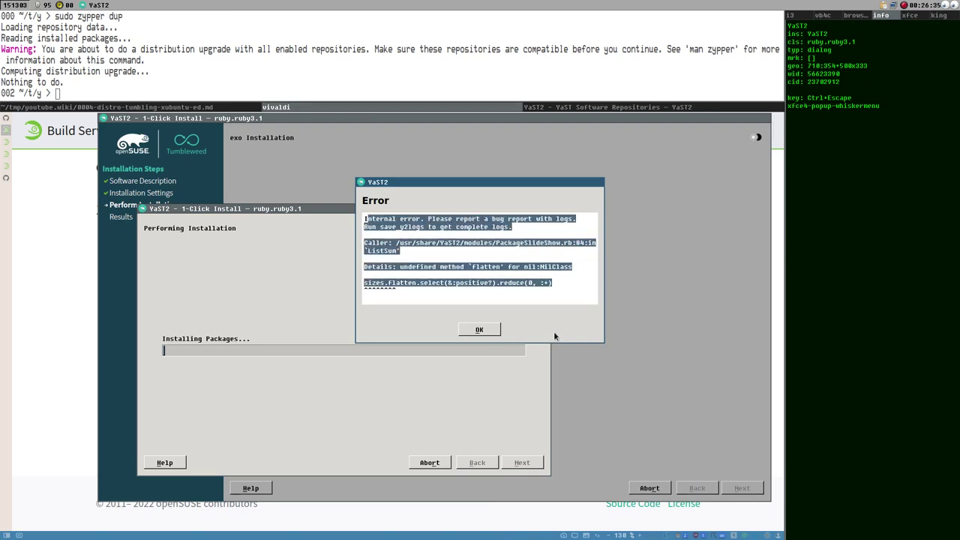
click(484, 330)
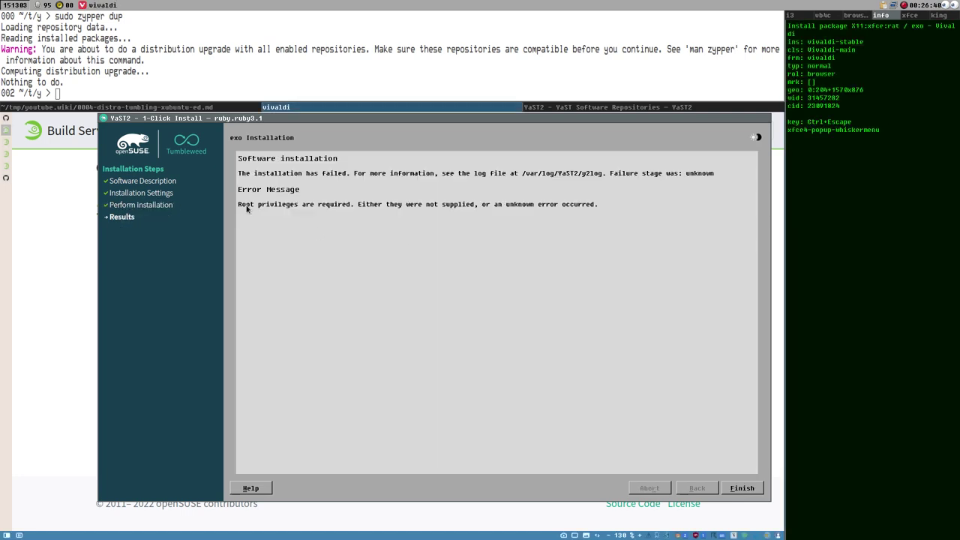
drag(246, 210, 598, 211)
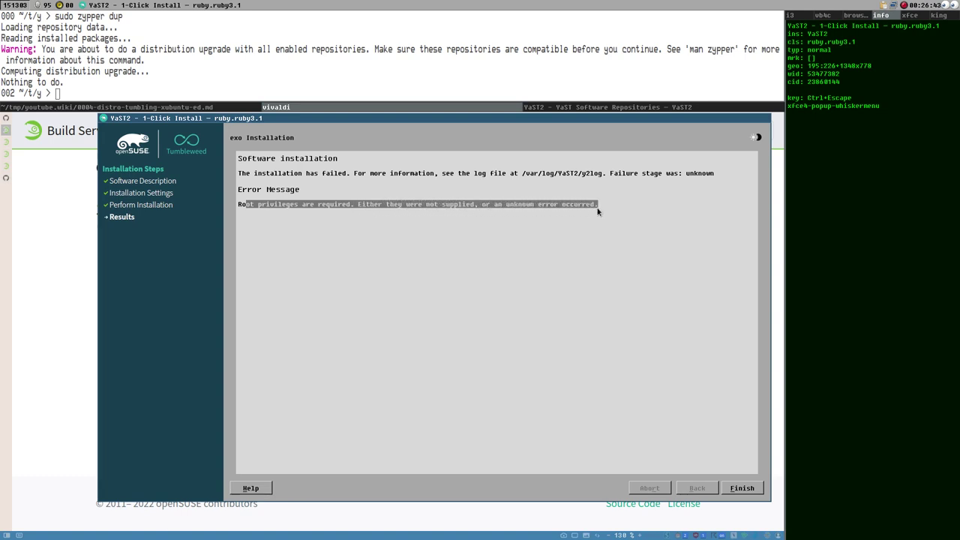
click(735, 491)
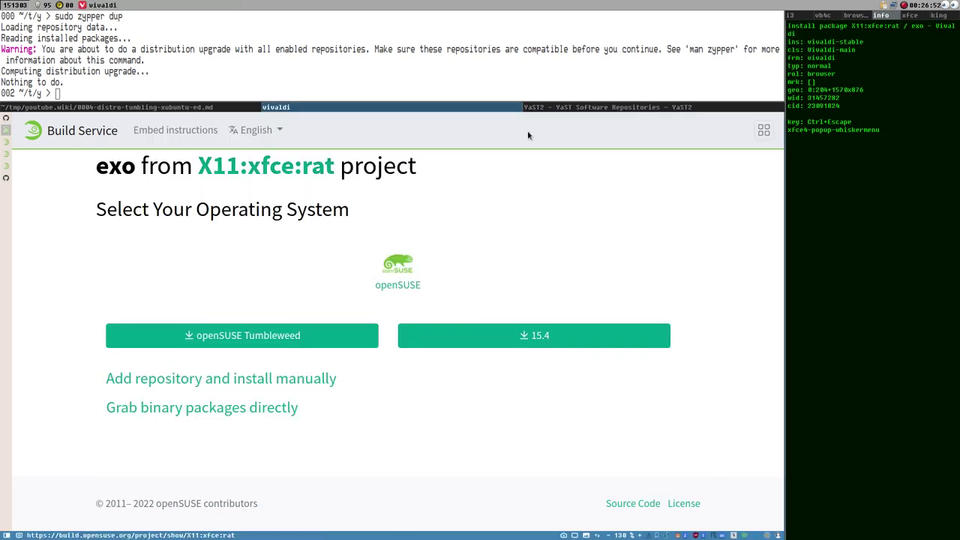
- Switch to the open YaST software manager and quit it with the save-changes option
click(571, 109)
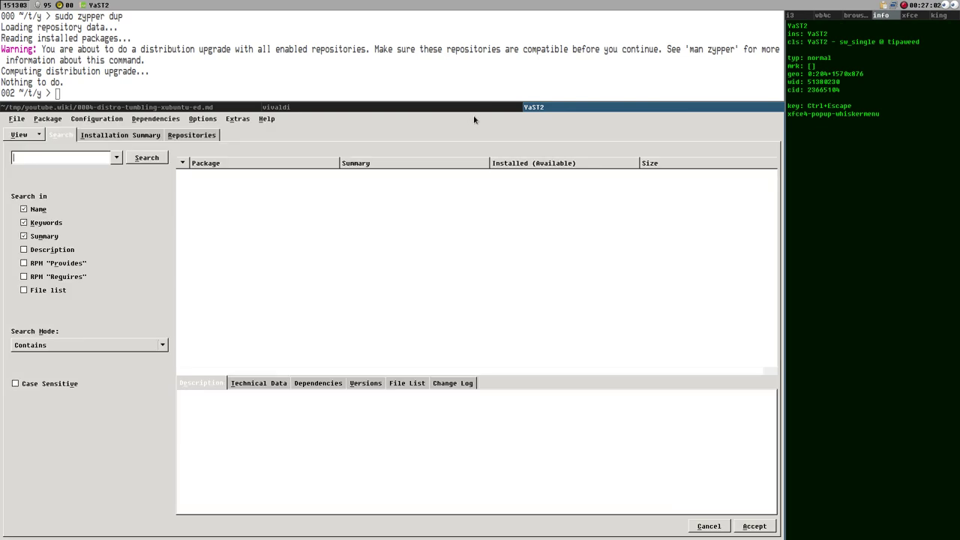
click(16, 118)
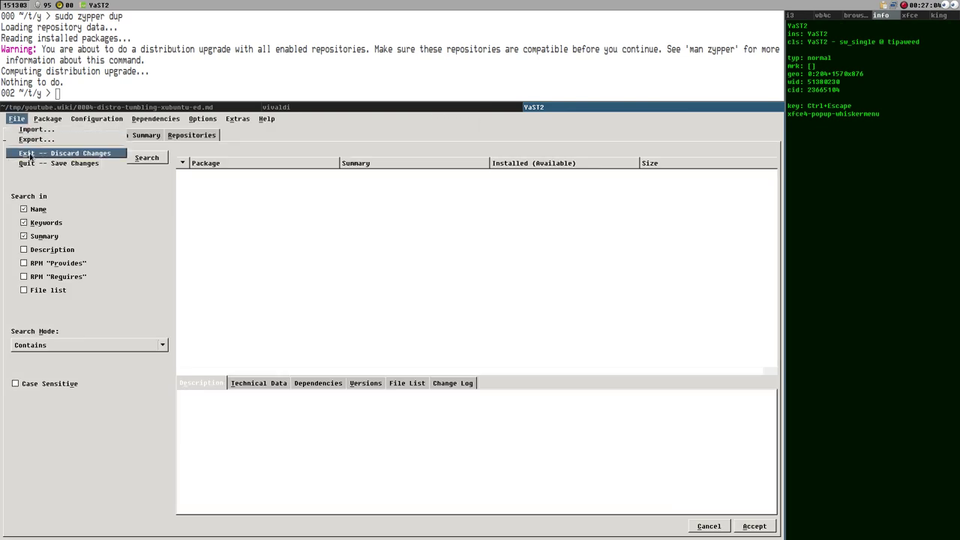
click(101, 163)
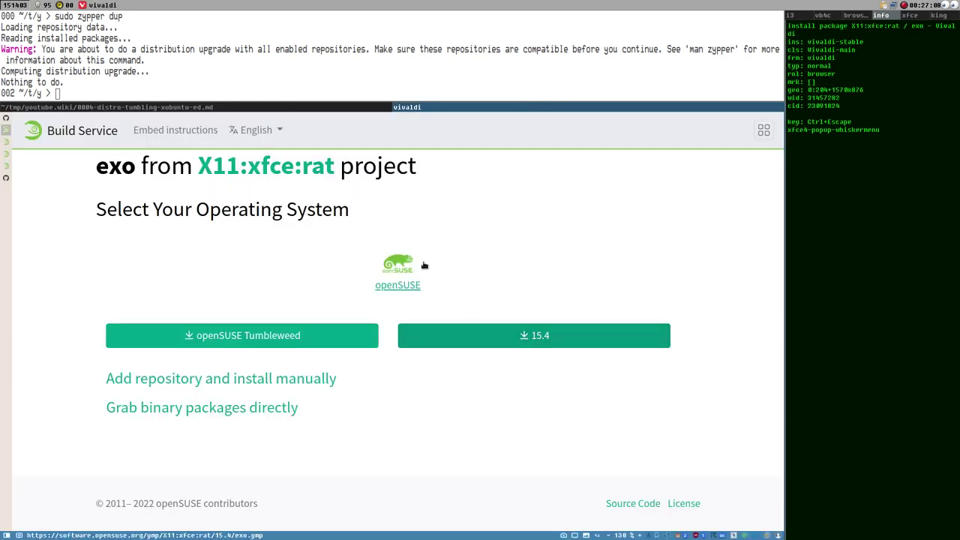
- Get the openSUSE Tumbleweed one-click installer for exo again, saving it as exo (1).ymp and opening it in YaST
click(255, 338)
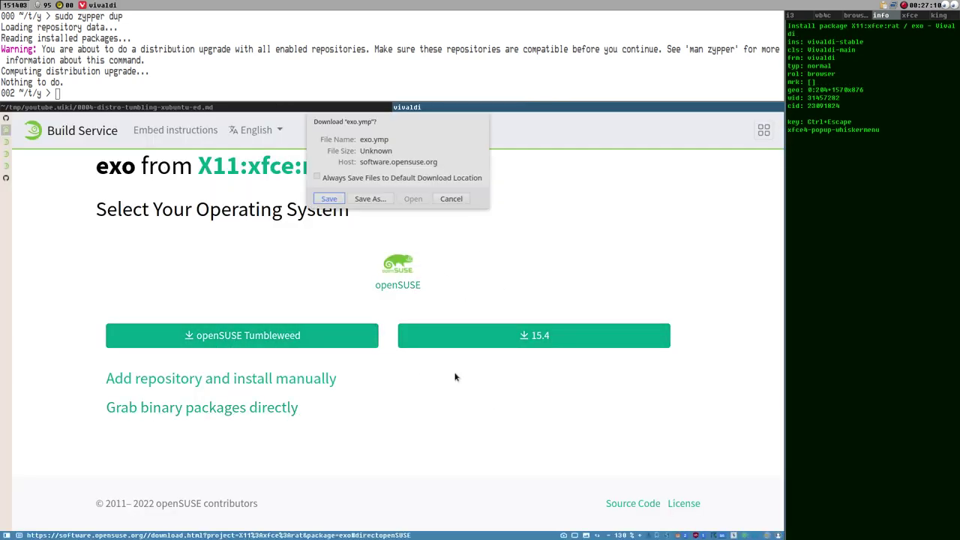
click(412, 199)
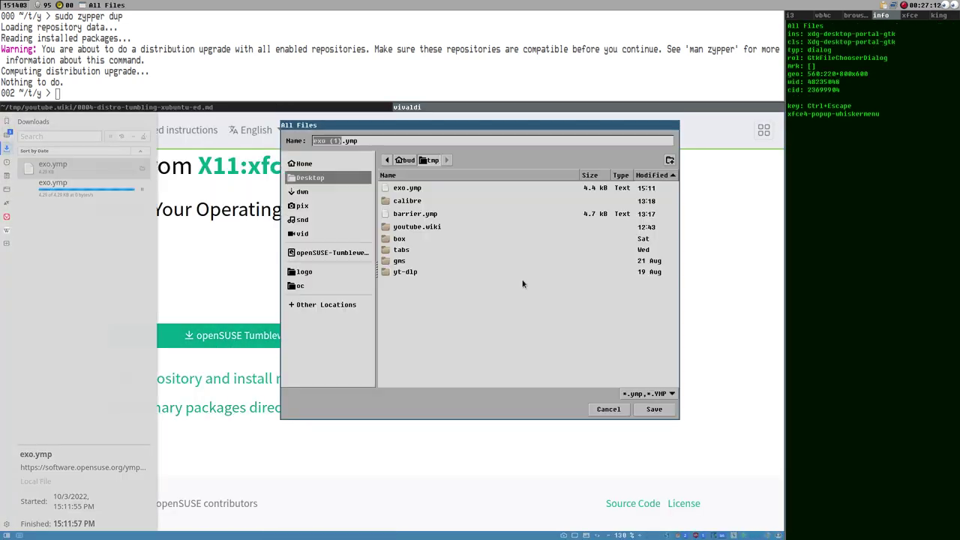
click(664, 415)
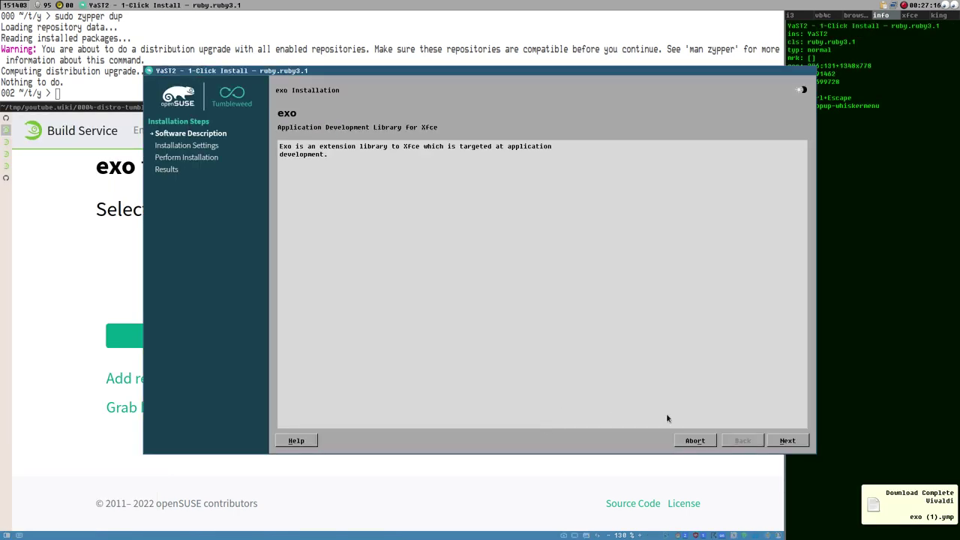
- Accept the exo installation proposal, confirm the changes were reviewed, and authenticate with the root password
click(787, 441)
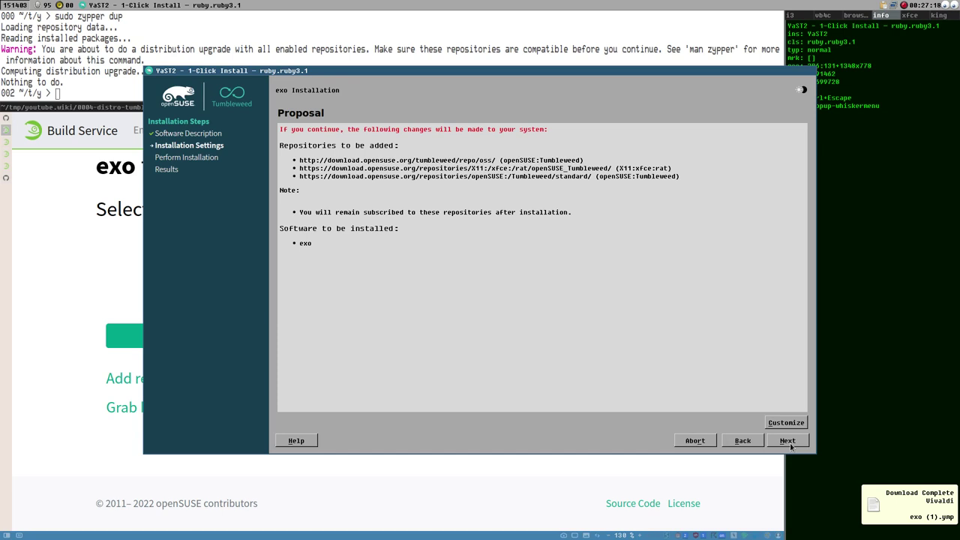
click(792, 443)
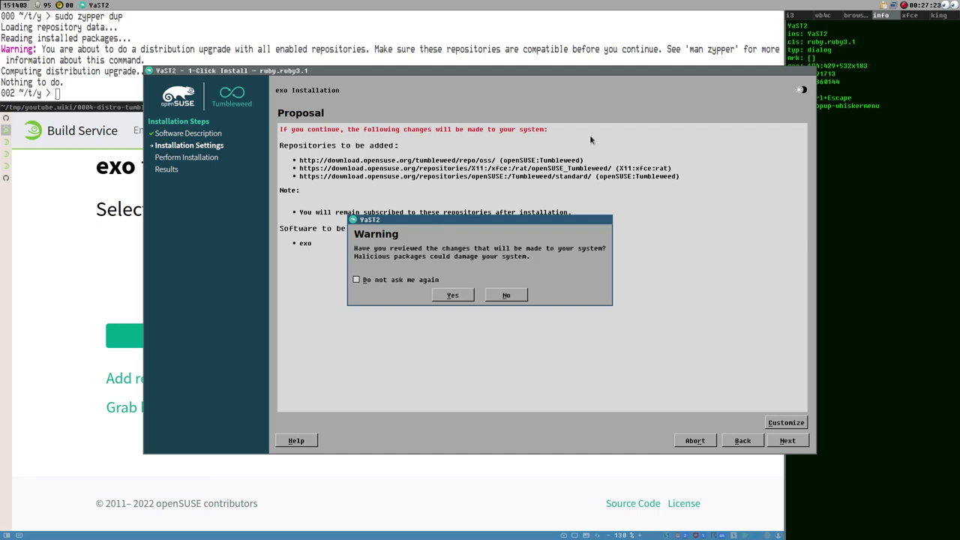
click(453, 295)
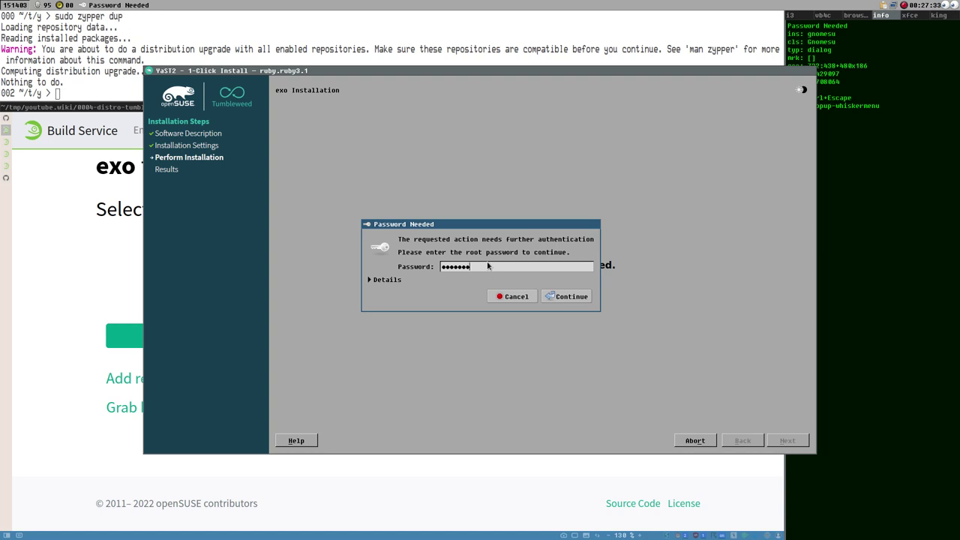
key(Return)
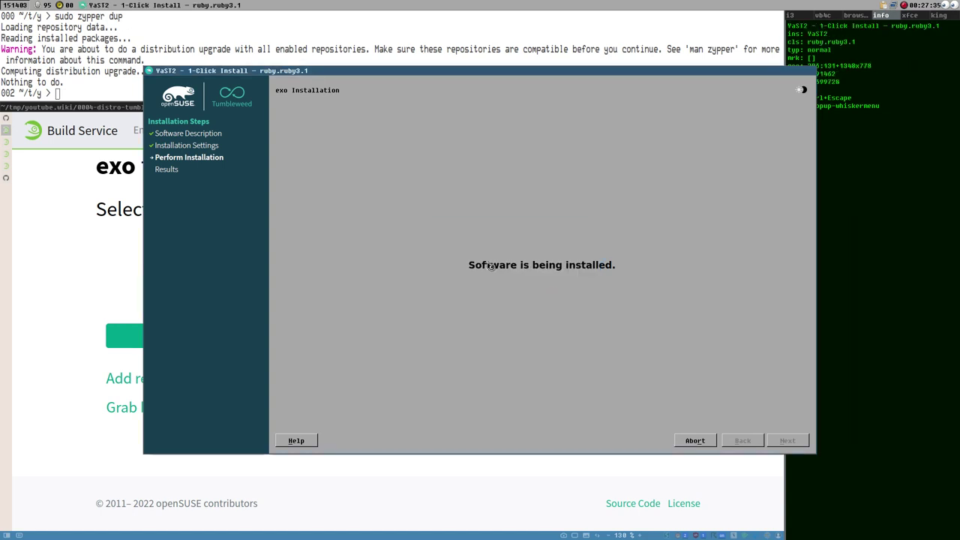
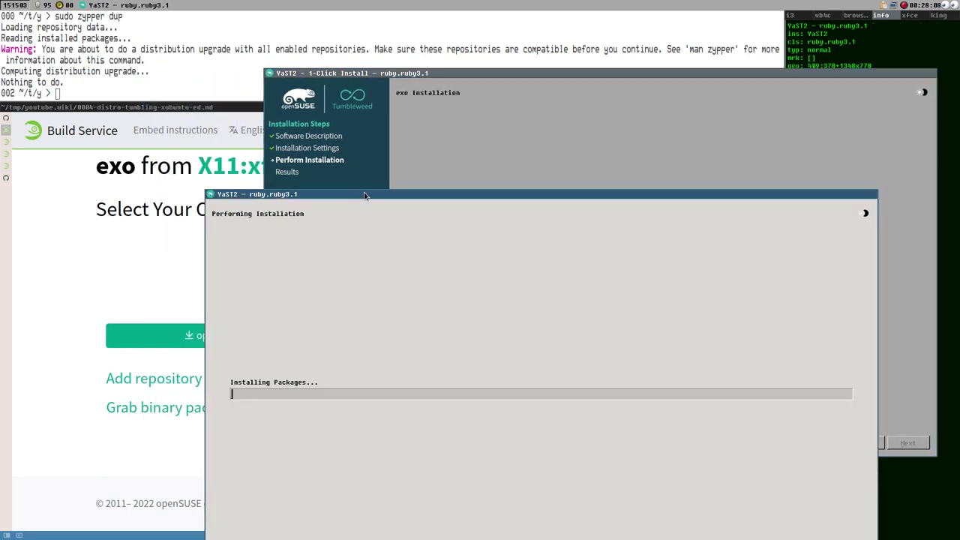
- Reposition the YaST 1-Click Install windows to show the installation results, and finish the exo installer
drag(366, 197, 252, 125)
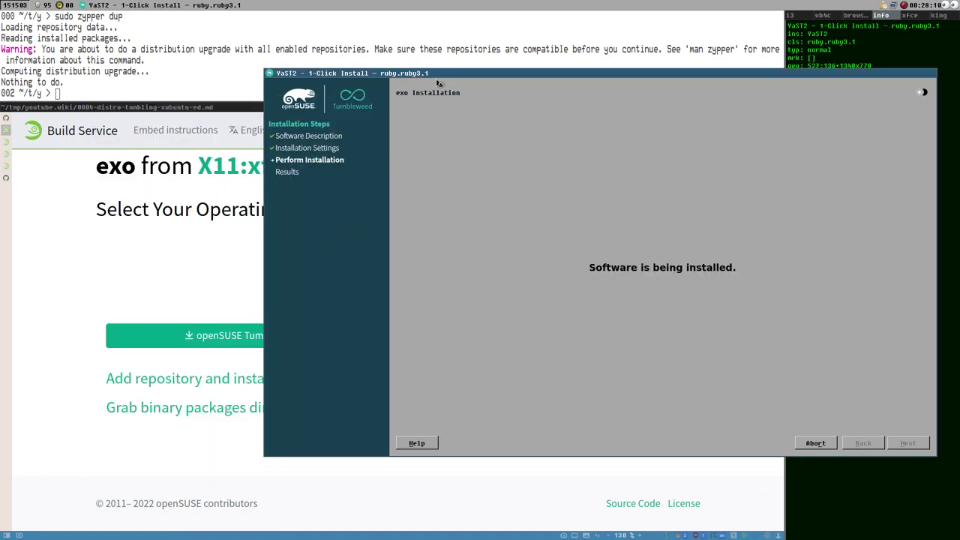
drag(427, 77, 276, 95)
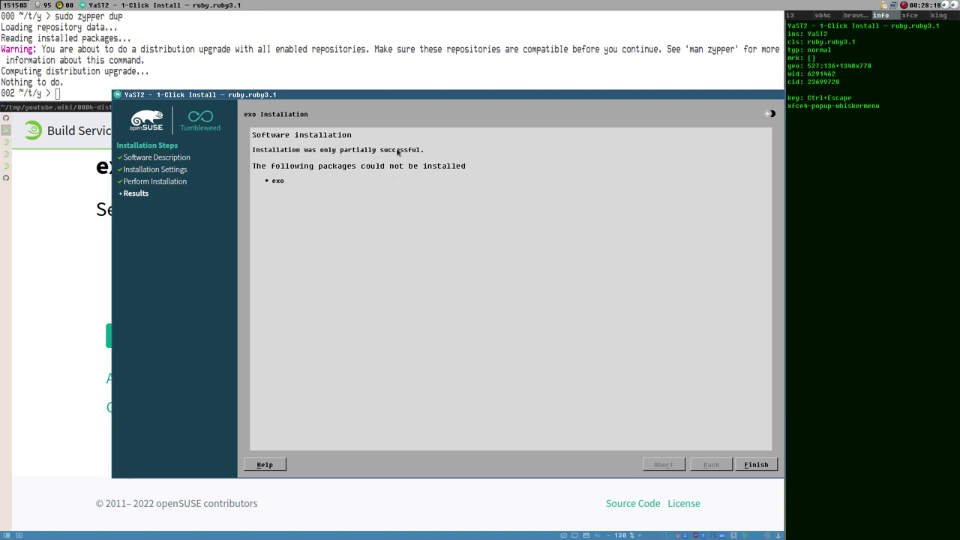
mouse_move(411, 94)
mouse_down()
mouse_move(449, 241)
mouse_move(396, 76)
mouse_move(396, 102)
mouse_up()
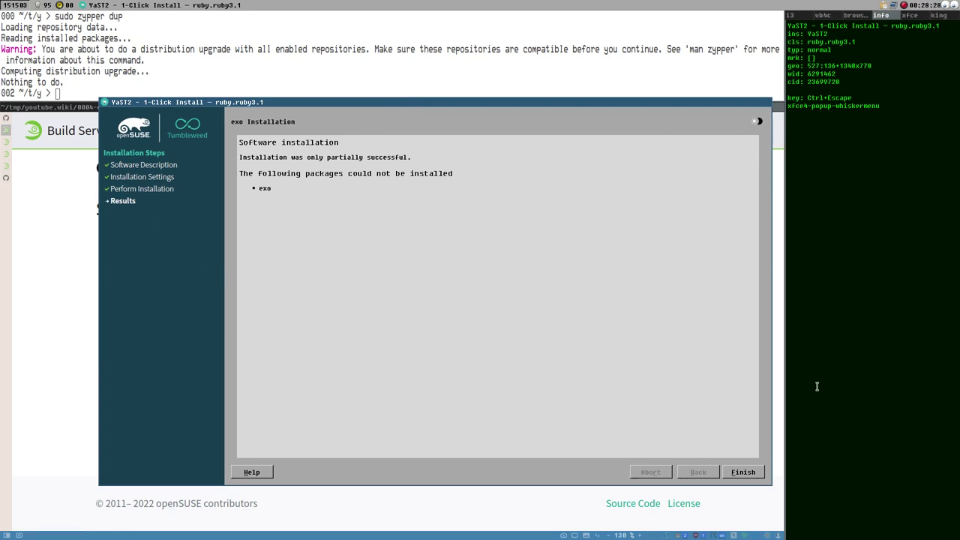
click(742, 473)
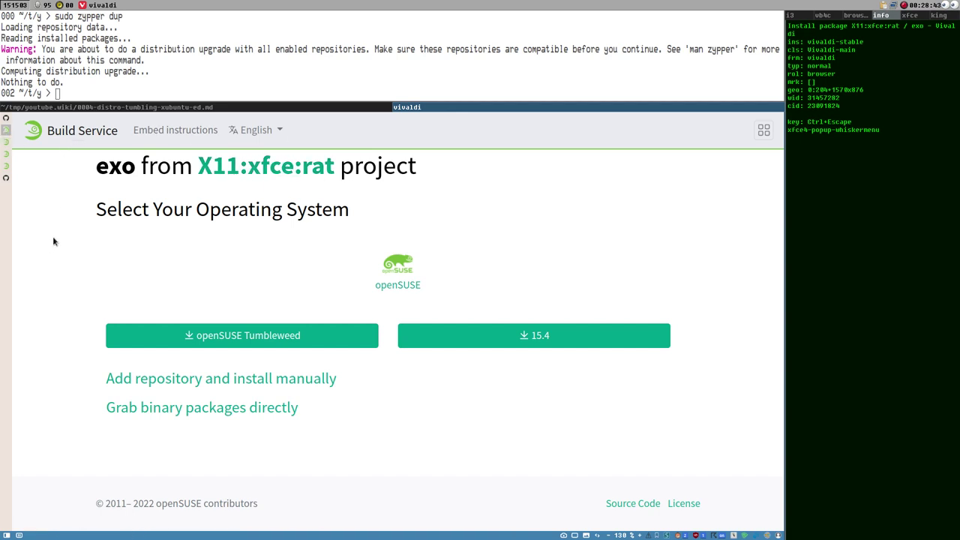
- Return to the Build Service search results for xfce4-panel and open the home:olh:xfce project
key(alt+Left)
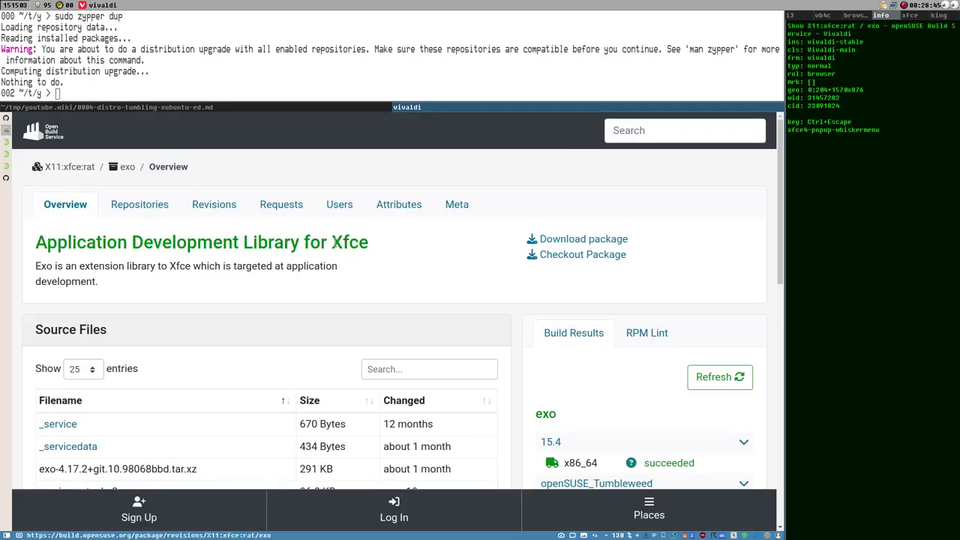
scroll(412, 250, down, 5)
key(alt+Left)
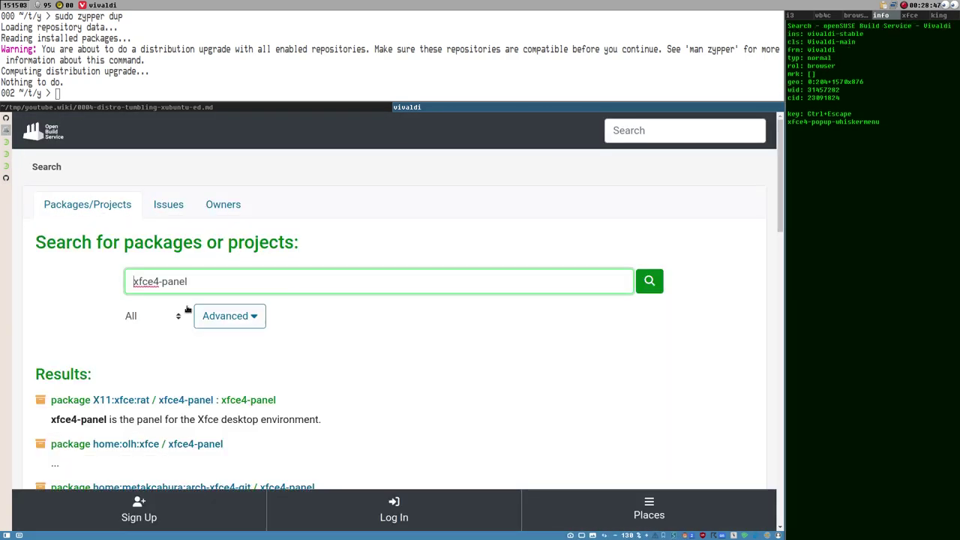
scroll(33, 253, down, 2)
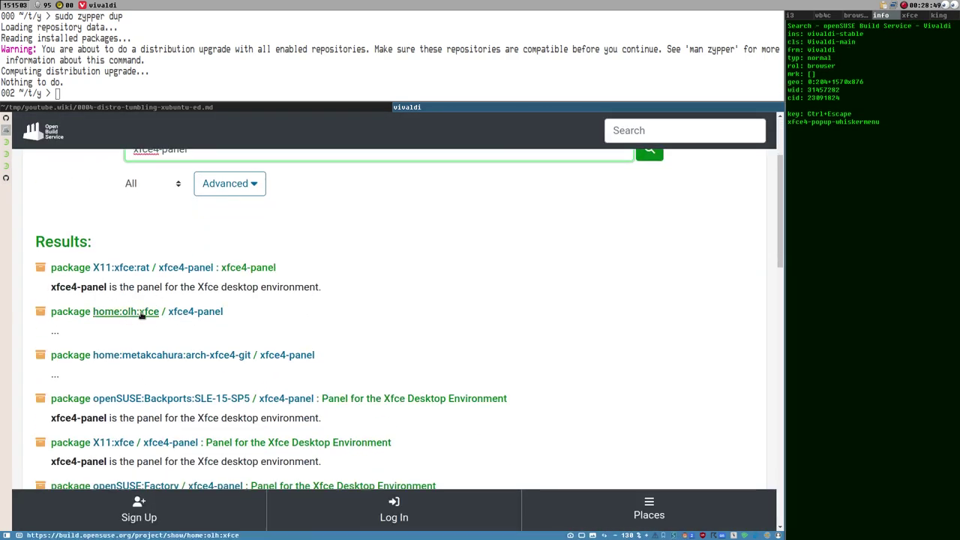
scroll(143, 378, down, 2)
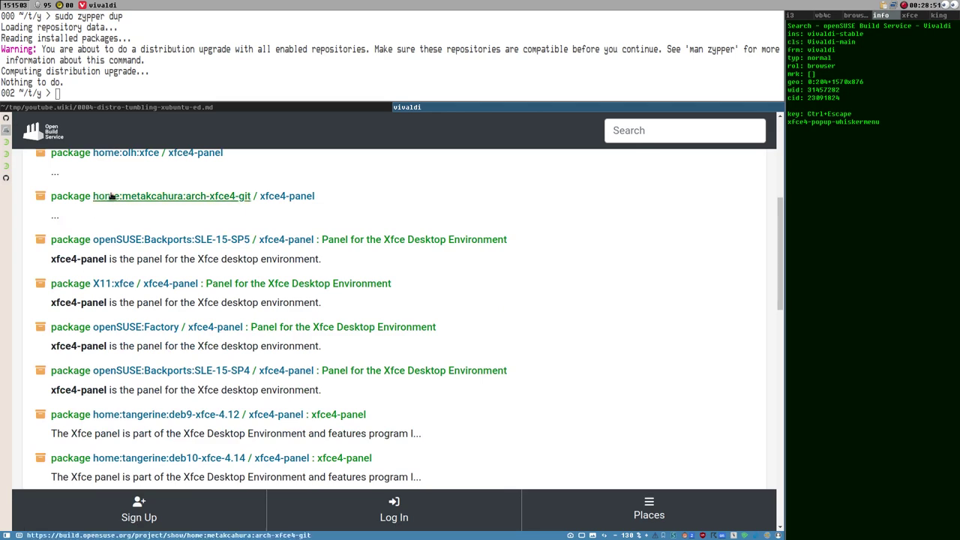
scroll(109, 210, up, 1)
click(117, 234)
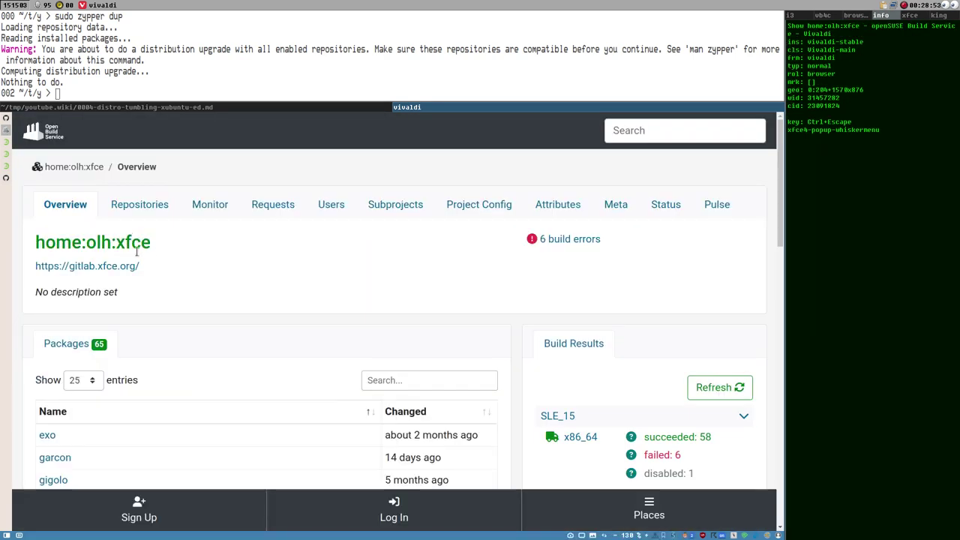
- Examine the home:olh:xfce package list and its change dates, highlighting the date of xfce4-dev-tools, and review the project overview
scroll(129, 273, down, 6)
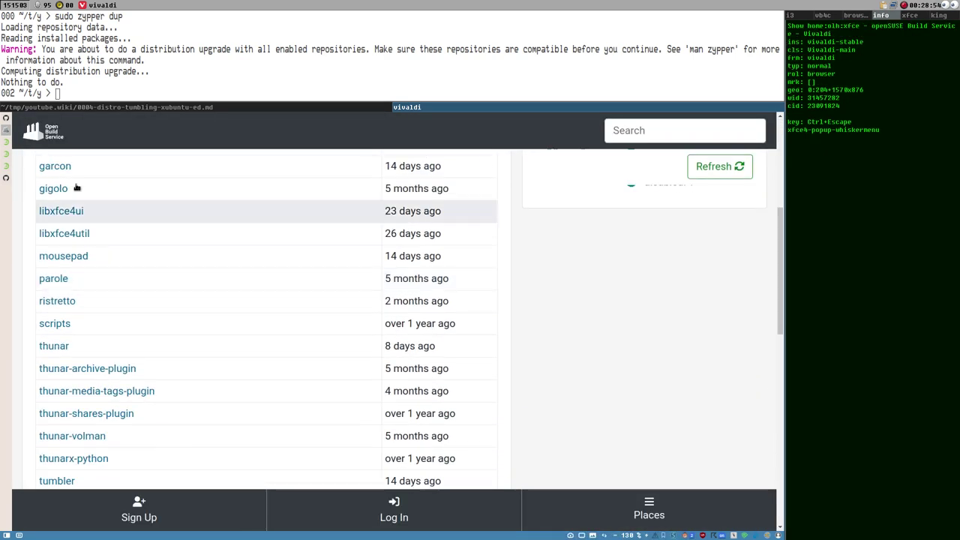
scroll(108, 244, down, 4)
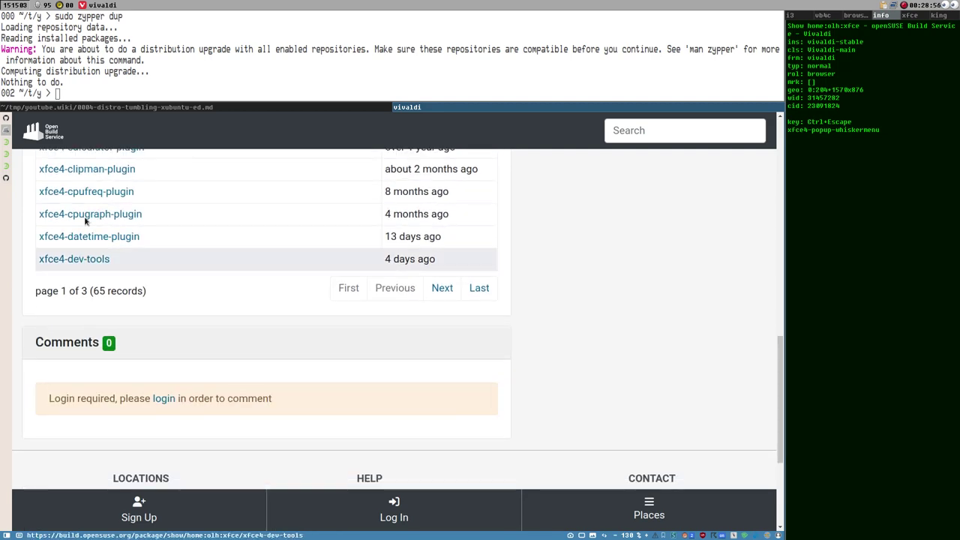
scroll(158, 254, up, 2)
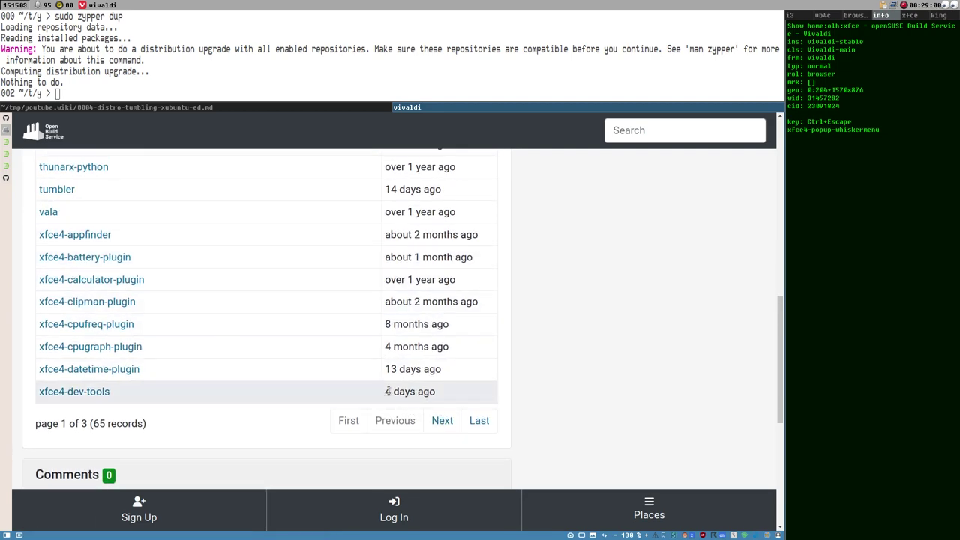
drag(388, 391, 444, 390)
scroll(397, 300, up, 1)
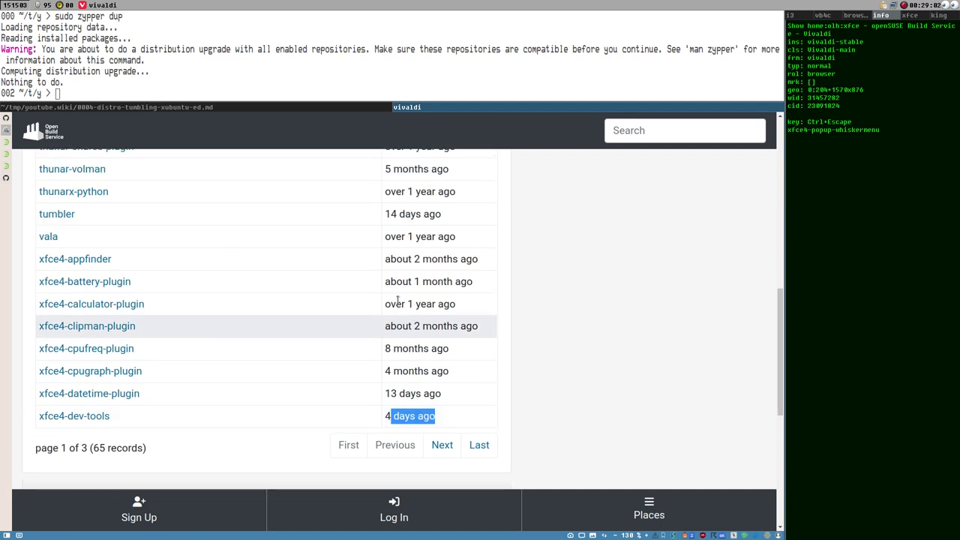
scroll(397, 300, up, 5)
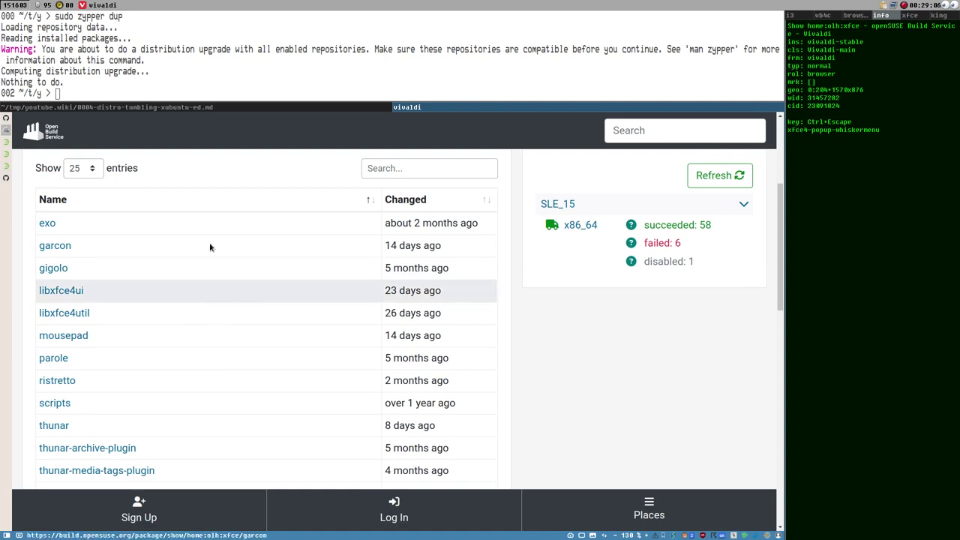
scroll(171, 272, up, 5)
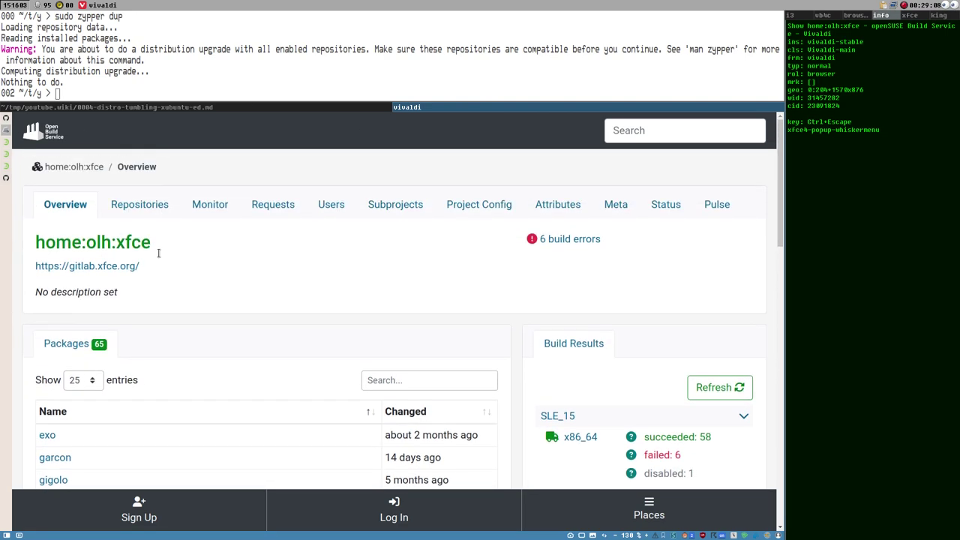
scroll(285, 347, down, 3)
scroll(146, 247, up, 3)
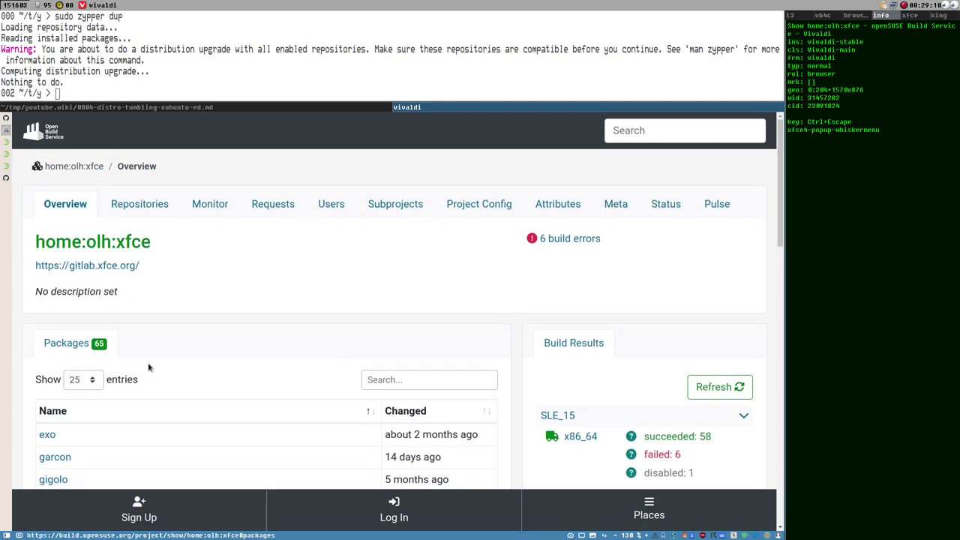
scroll(168, 358, down, 3)
scroll(195, 338, up, 2)
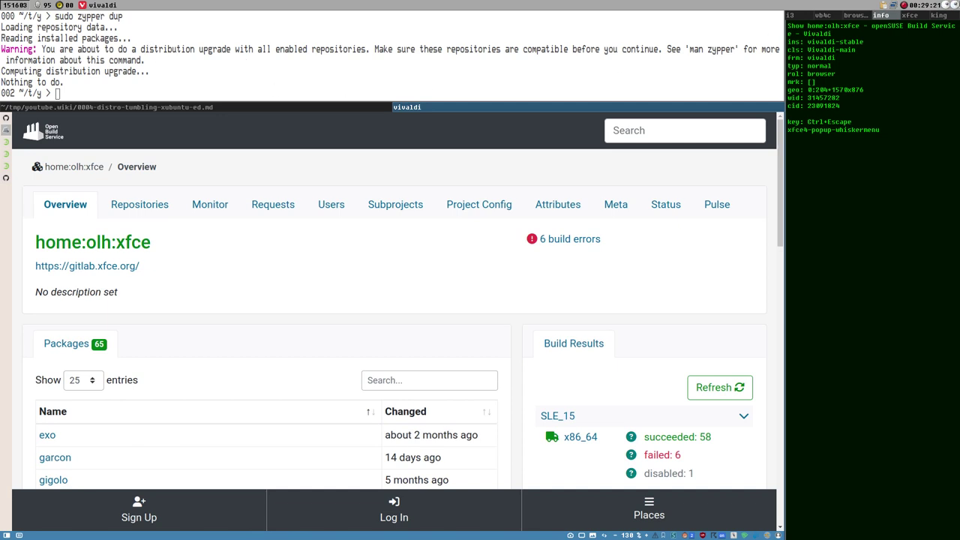
- Launch YaST Software from the Whisker Menu and authenticate with the root password
key(ctrl+Escape)
key(Down)
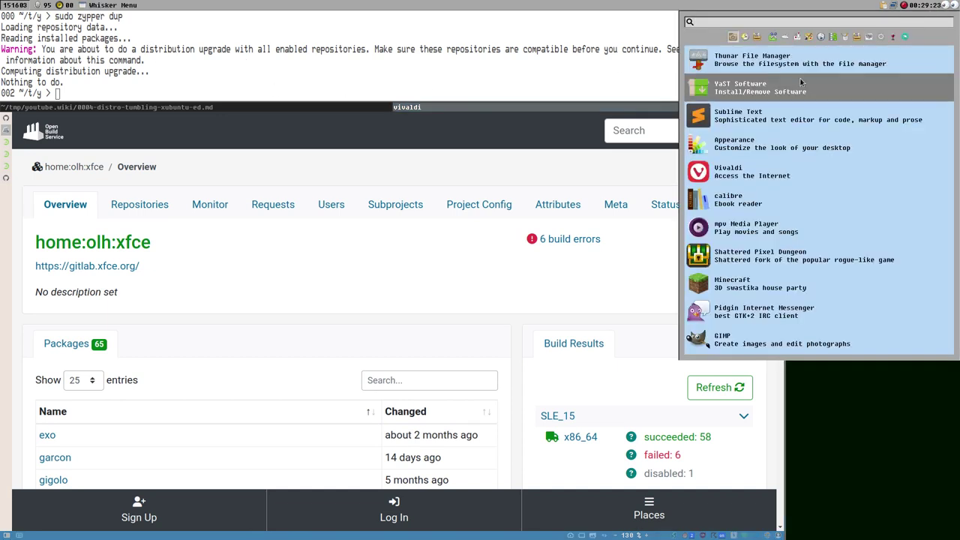
key(Return)
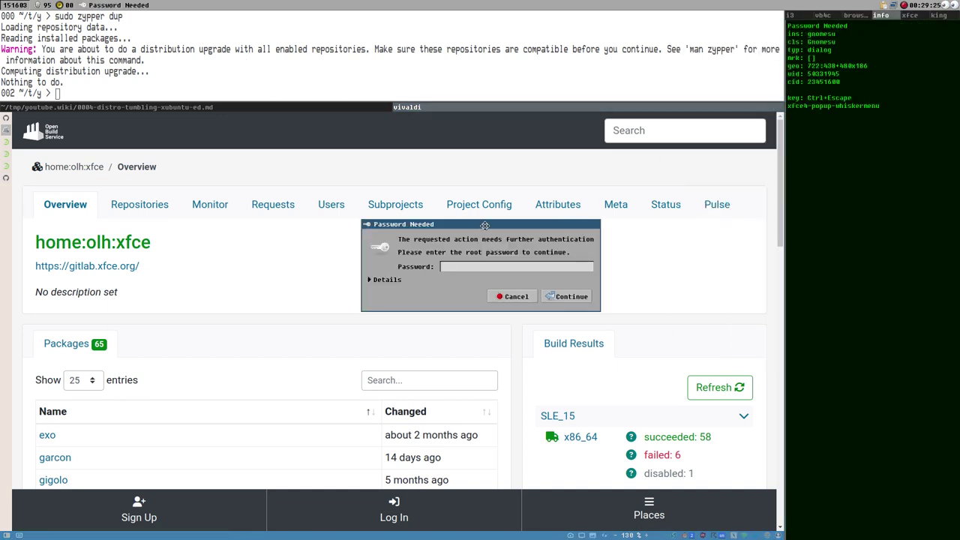
drag(489, 224, 414, 253)
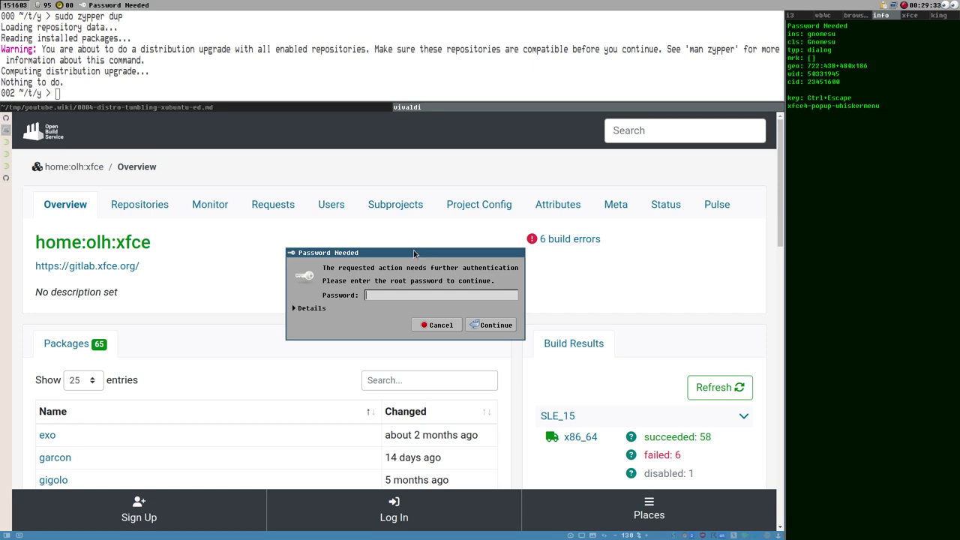
text(•••••••••)
key(Return)
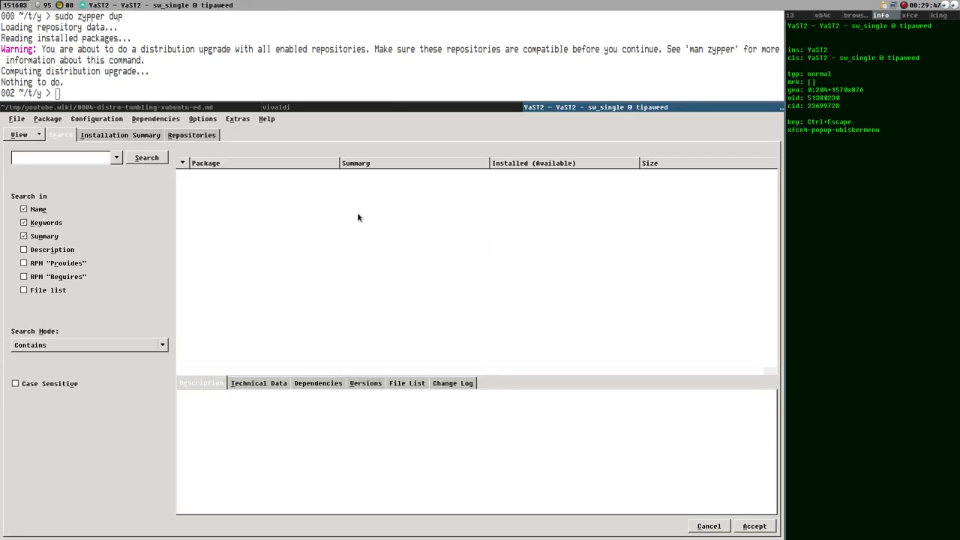
- Open YaST's configured software repositories to review their priorities
click(88, 120)
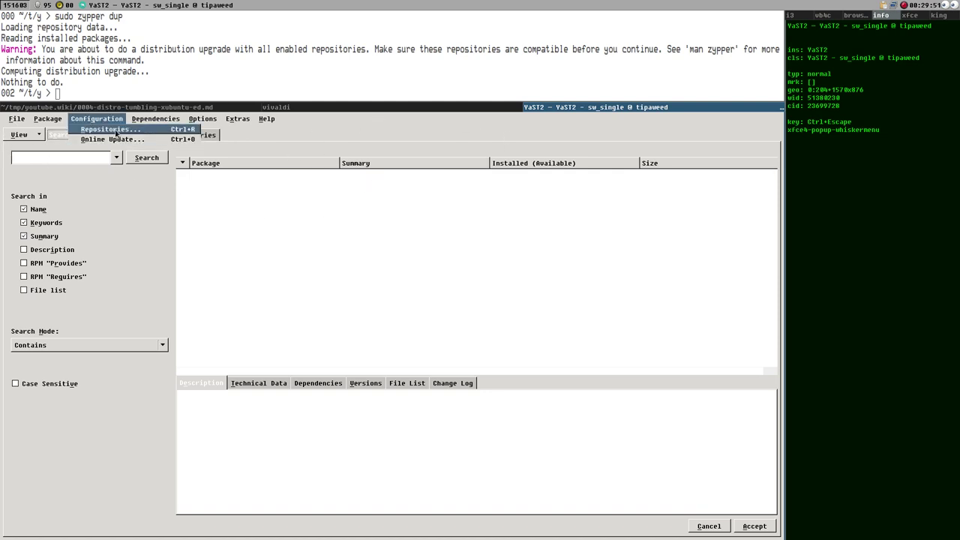
click(115, 133)
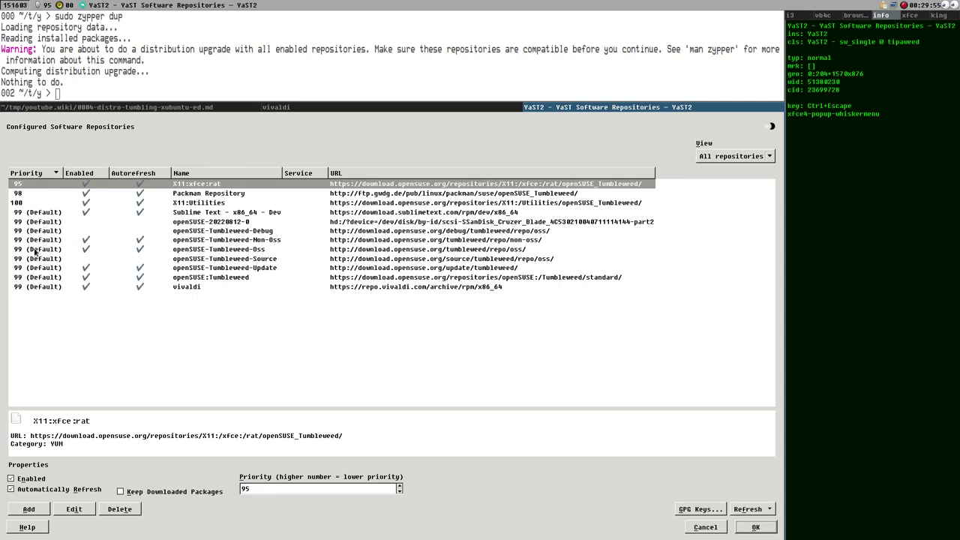
- Return to Vivaldi, make the browser pane slightly taller, and open the Build Service home page
click(324, 109)
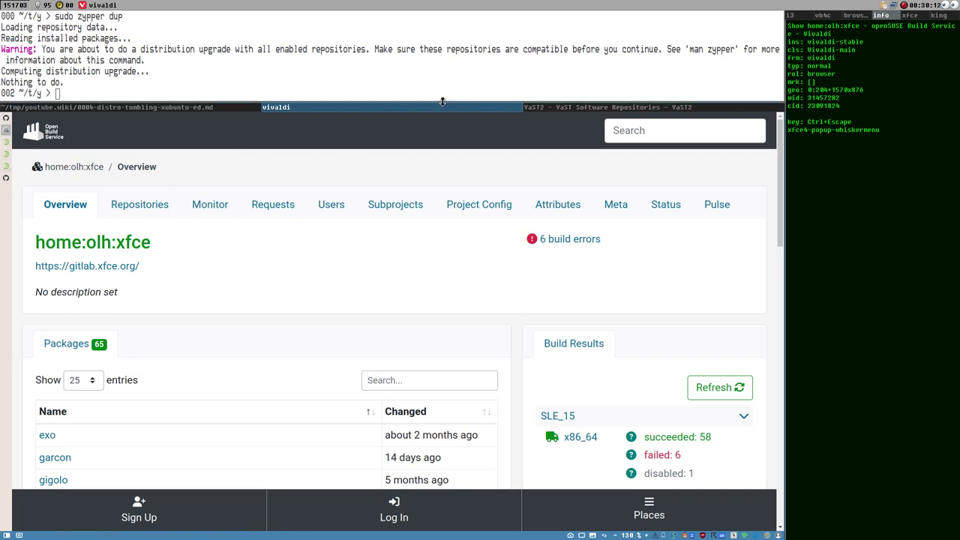
drag(443, 101, 440, 87)
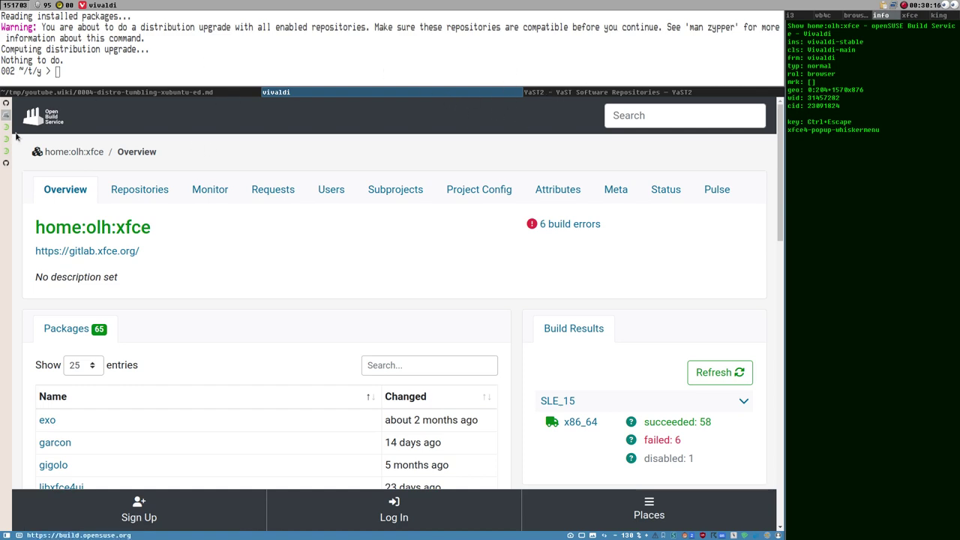
click(50, 114)
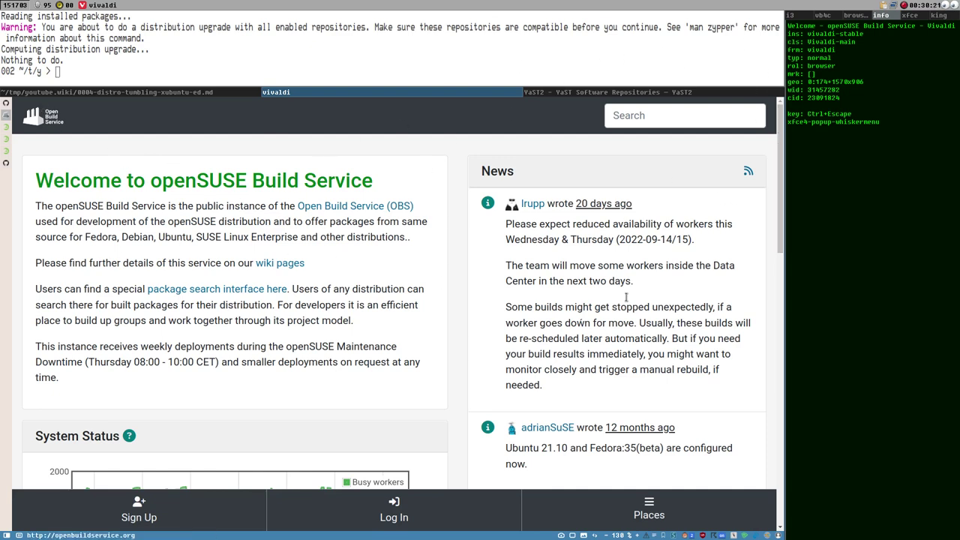
- Skim the openSUSE Build Service welcome page and bring up the browser's quick commands
scroll(381, 252, down, 1)
scroll(381, 251, up, 1)
key(F2)
text(xf)
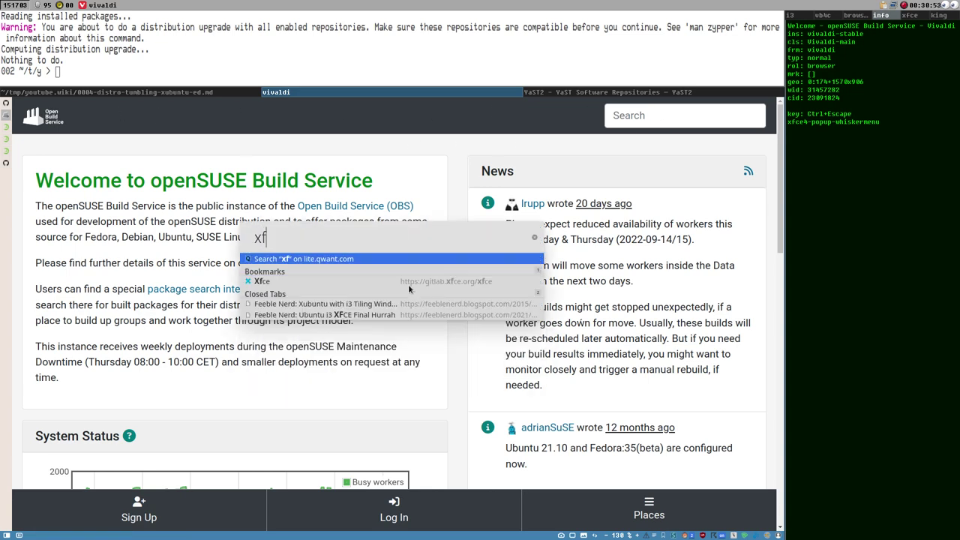
text(ce4)
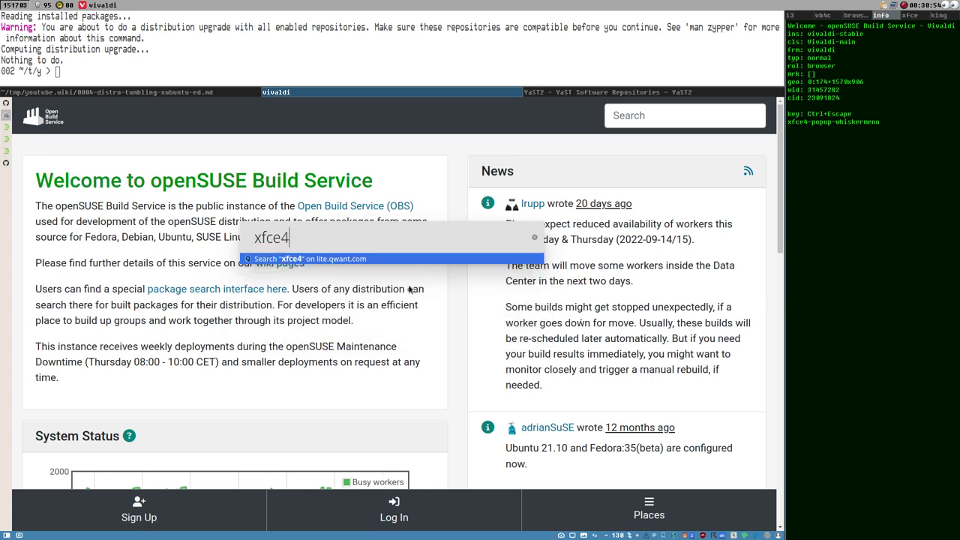
text(-p)
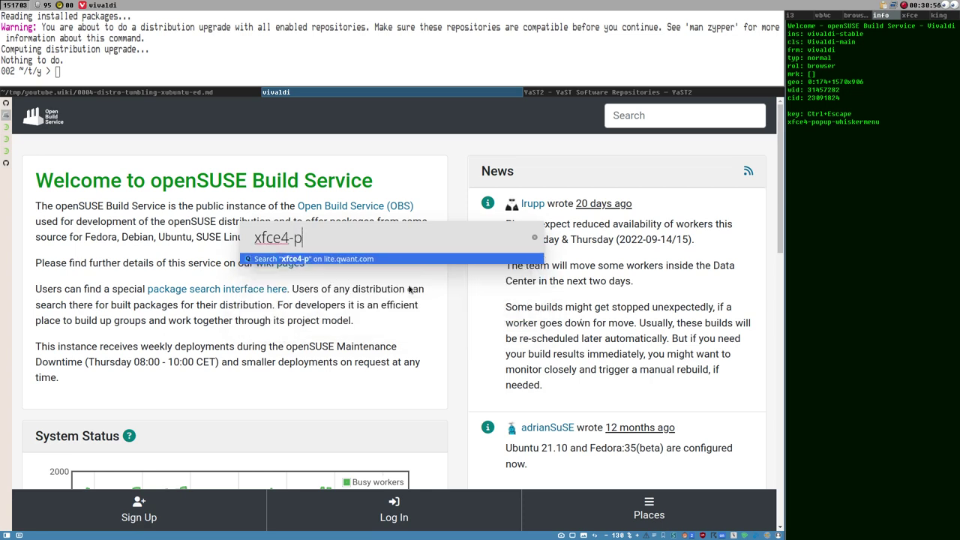
text(a)
key(BackSpace)
key(BackSpace)
key(BackSpace)
key(BackSpace)
key(BackSpace)
key(BackSpace)
key(BackSpace)
key(BackSpace)
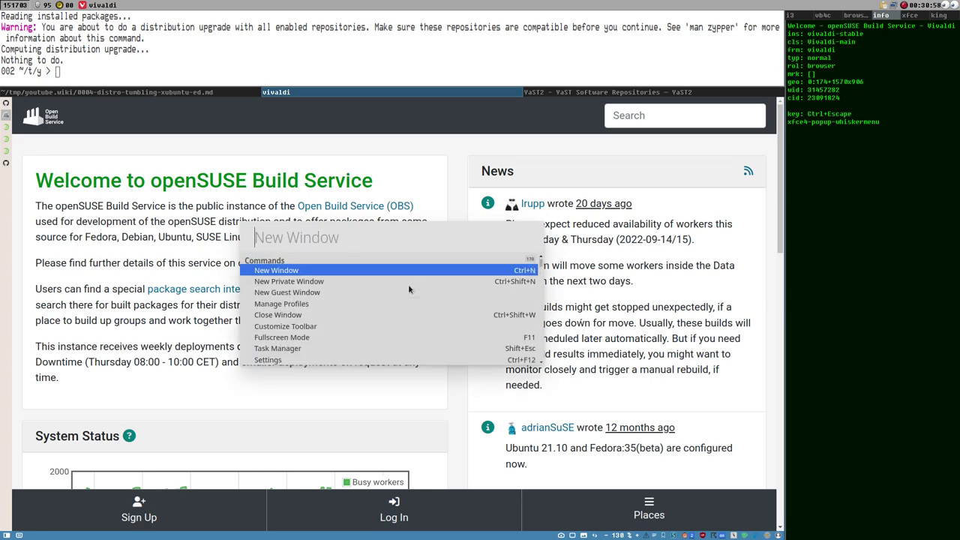
- Enter an AUR keyword search for xfce4-panel in the quick commands
text(aur )
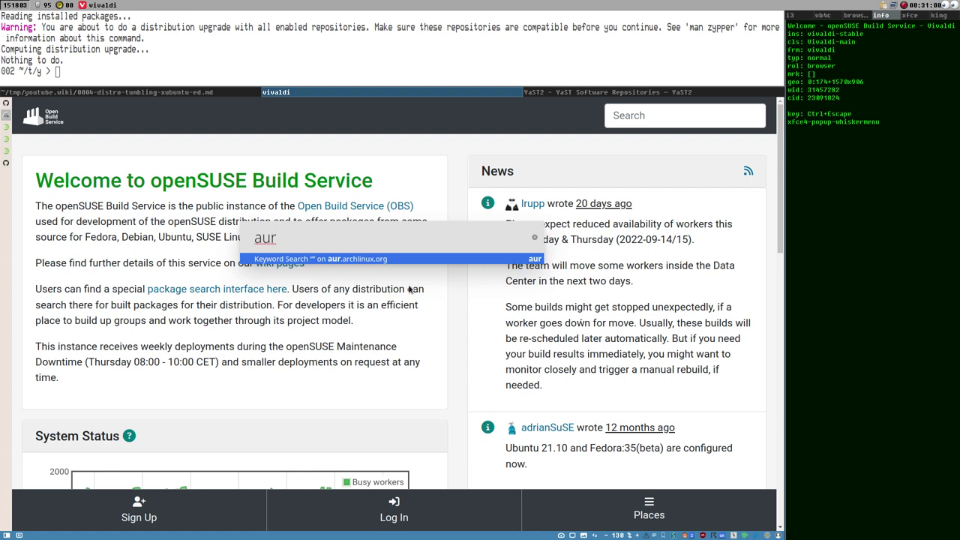
text(xfce4)
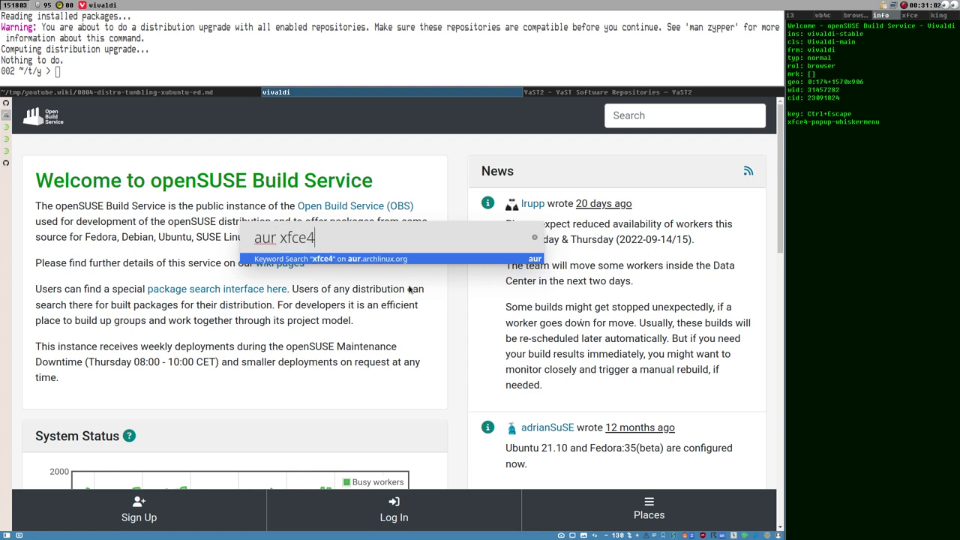
text(-panel)
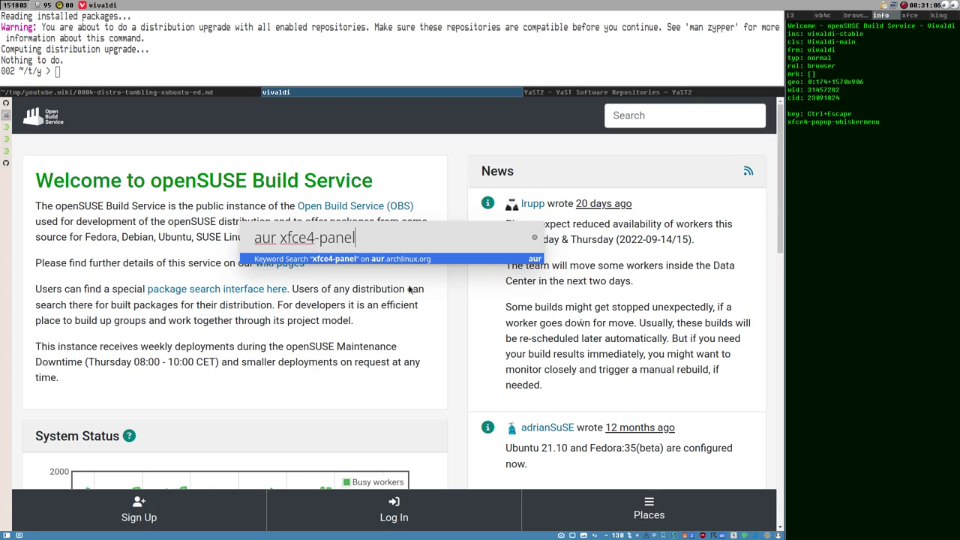
- Search the AUR for xfce4-panel and view the package details of xfce4-panel-i3-plugins
key(Return)
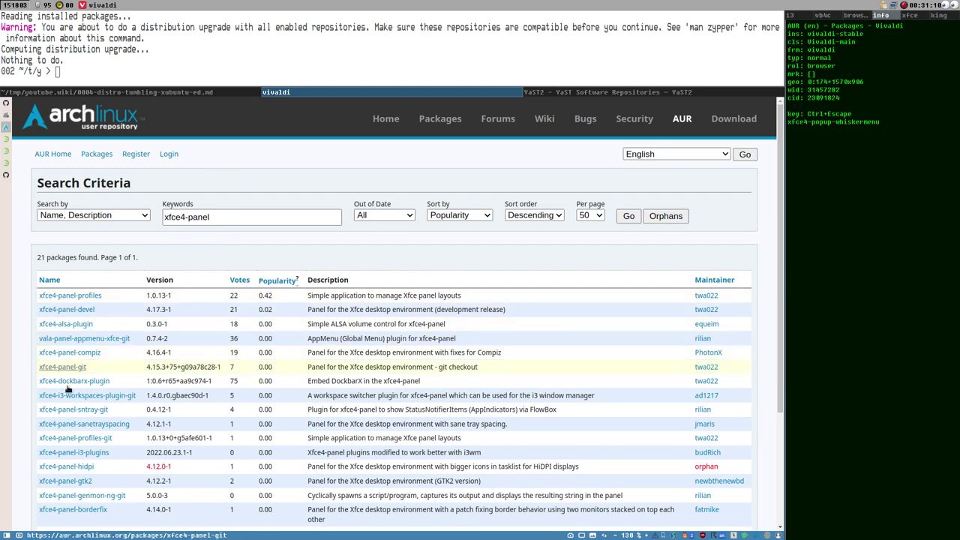
scroll(70, 413, down, 3)
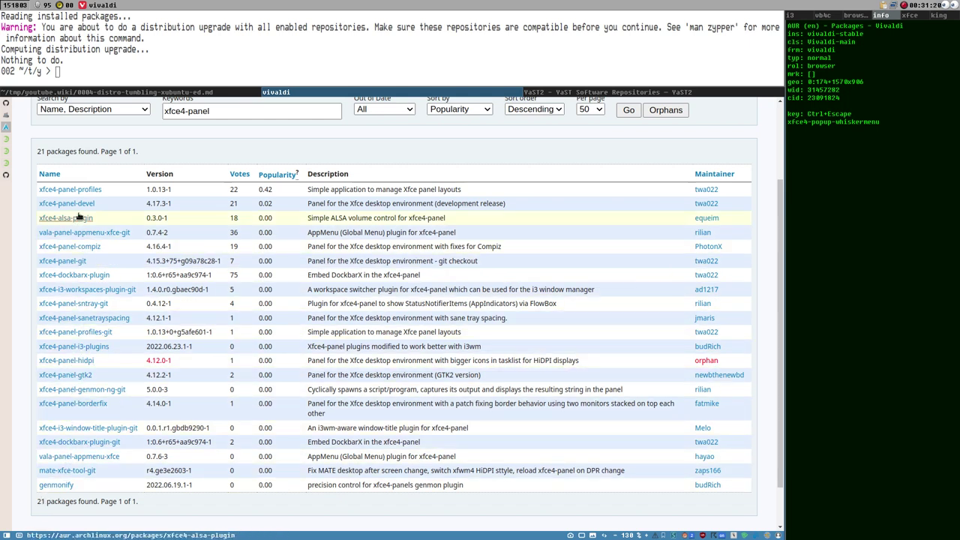
click(75, 347)
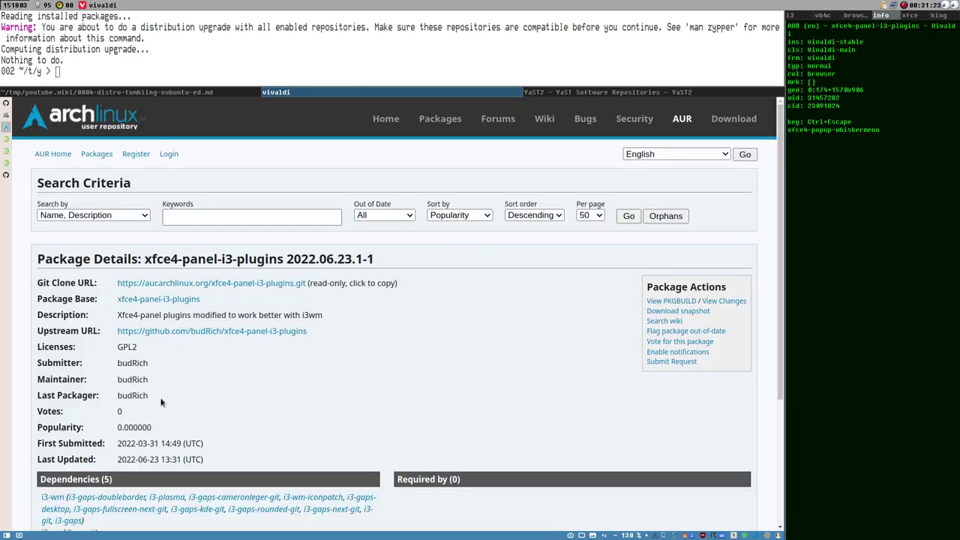
double_click(132, 363)
click(174, 356)
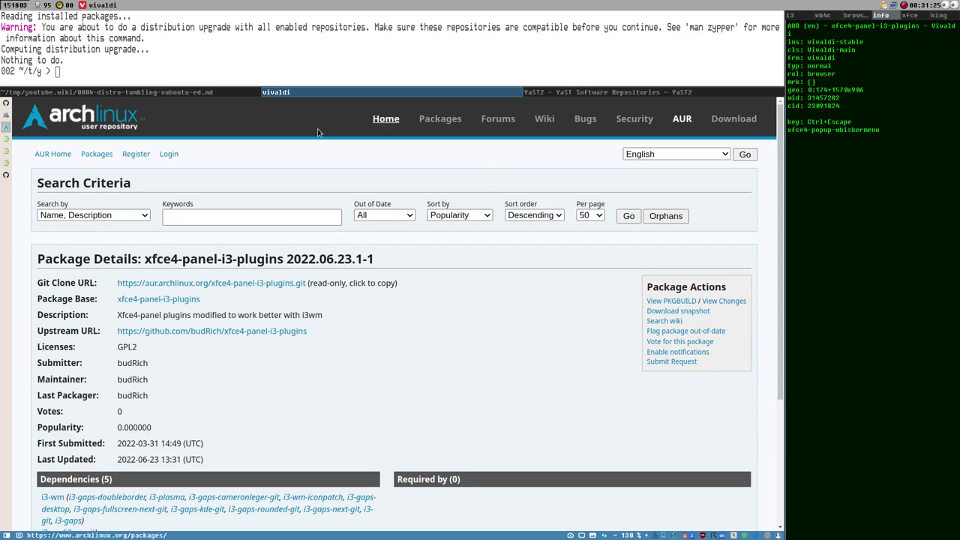
- Return to the openSUSE Build Service welcome page among the open browser pages
click(6, 118)
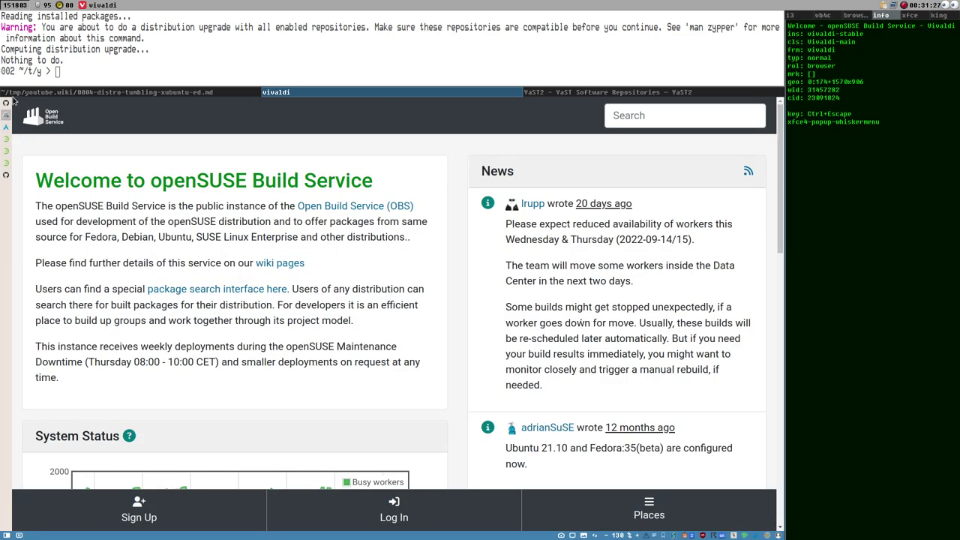
click(7, 104)
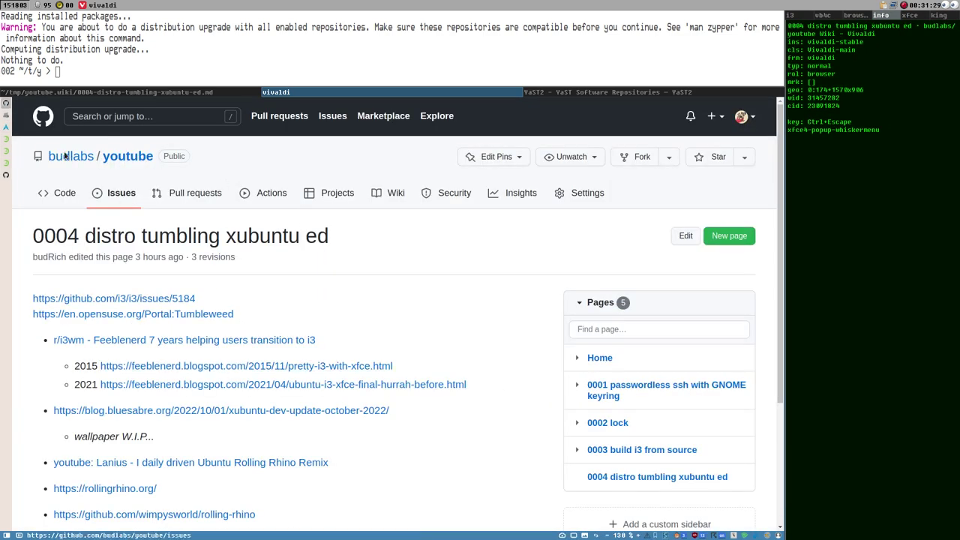
key(ctrl+Tab)
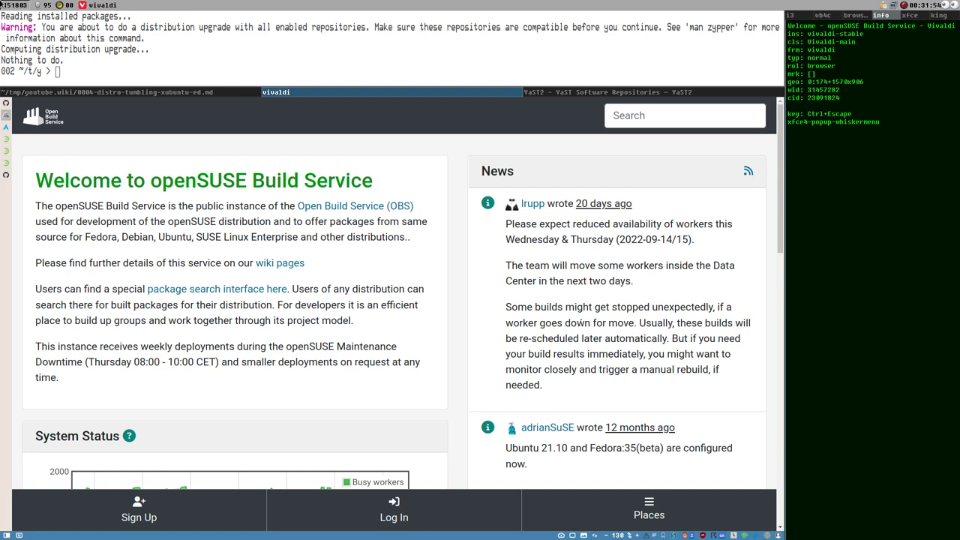
- Check the notes file 0004-distro-tumbling-xubuntu-ed.md in Sublime Text, and look over the links on the matching GitHub wiki page in Vivaldi
mouse_move(227, 84)
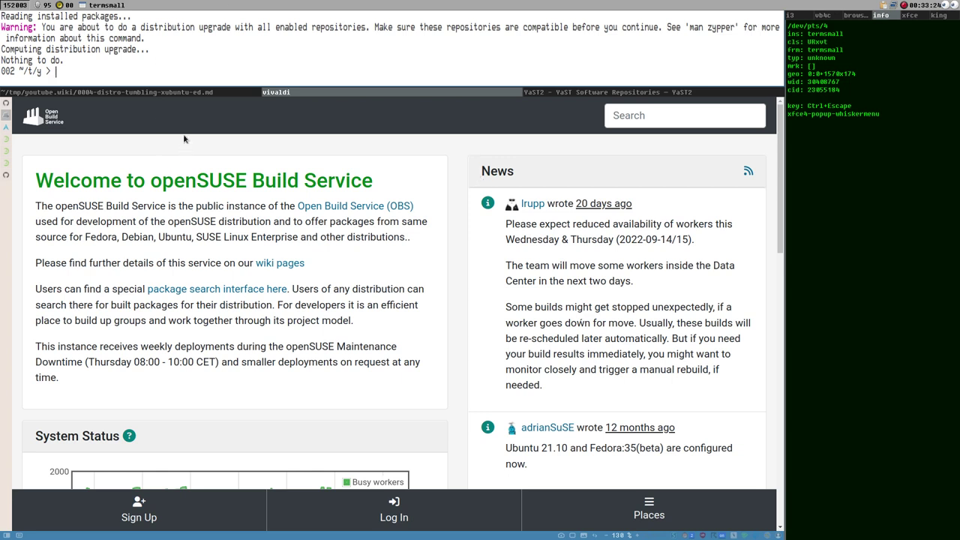
click(199, 90)
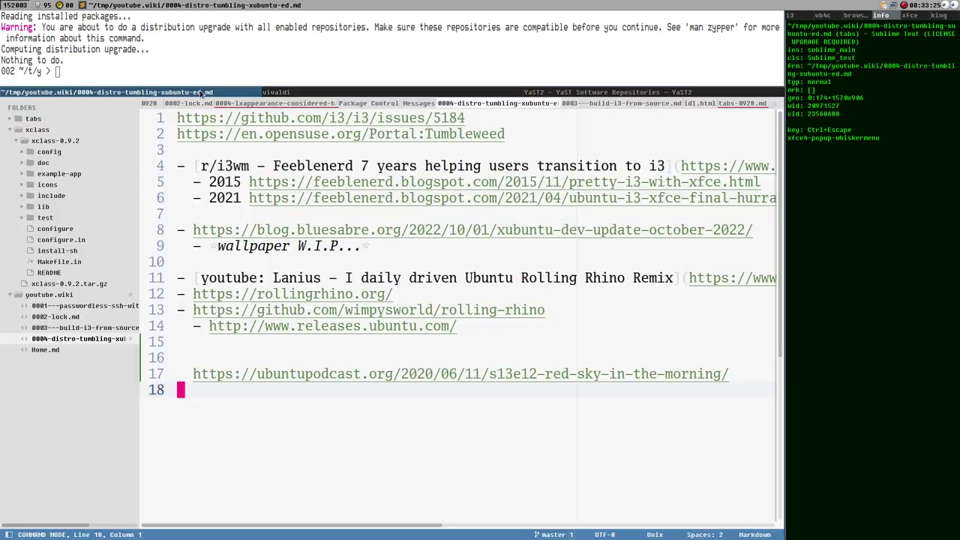
click(345, 93)
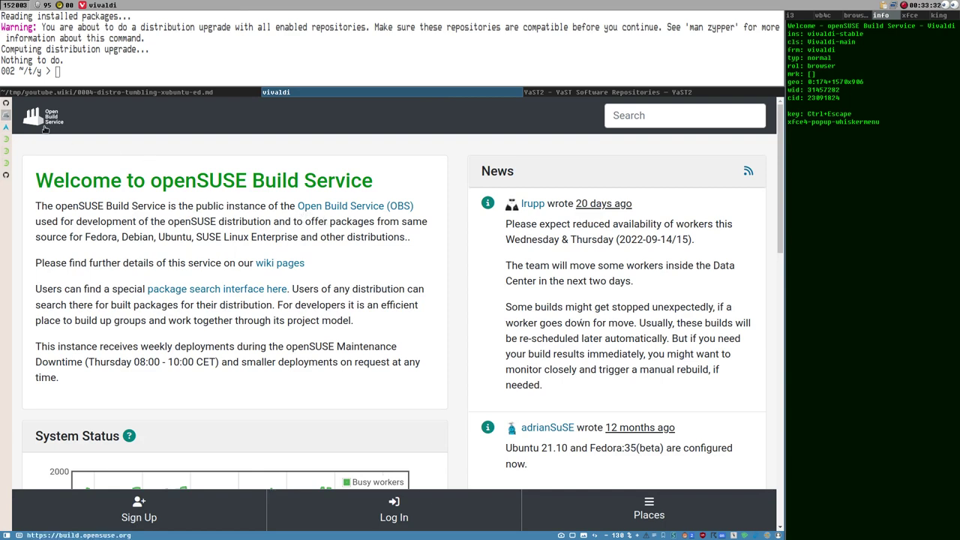
click(6, 105)
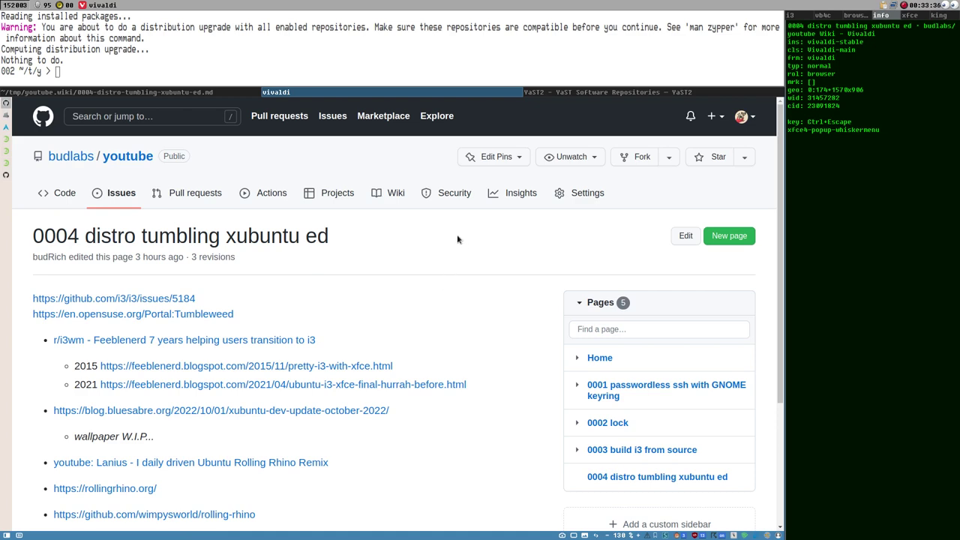
scroll(480, 244, down, 5)
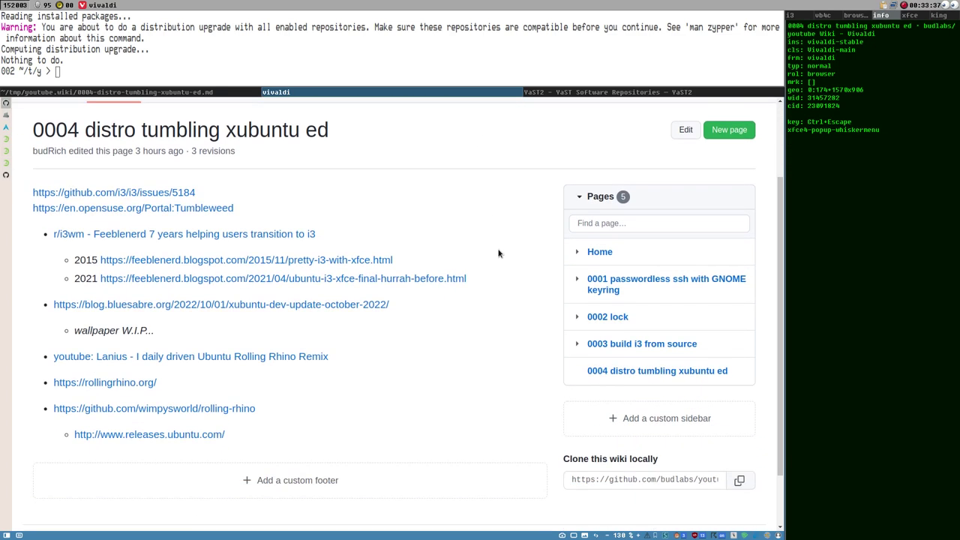
scroll(469, 264, up, 3)
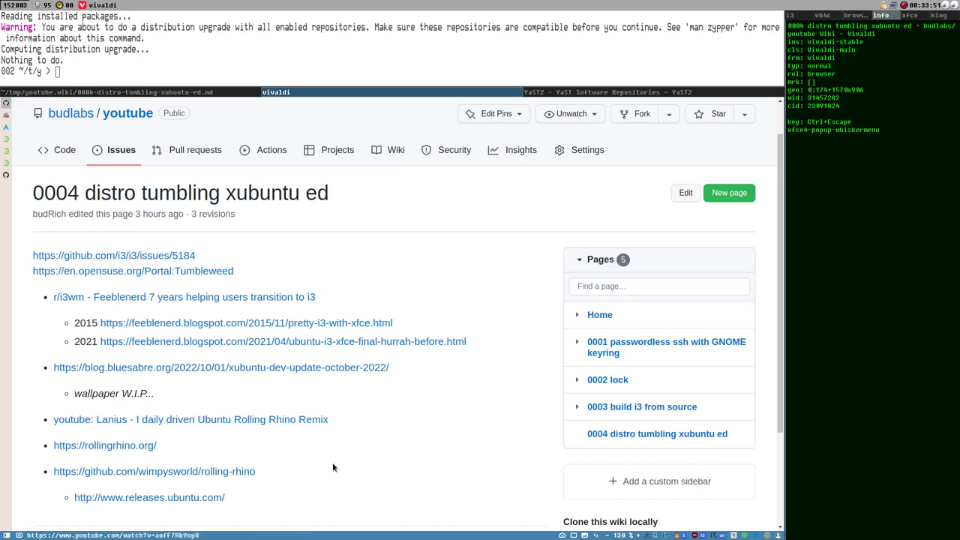
scroll(352, 375, down, 1)
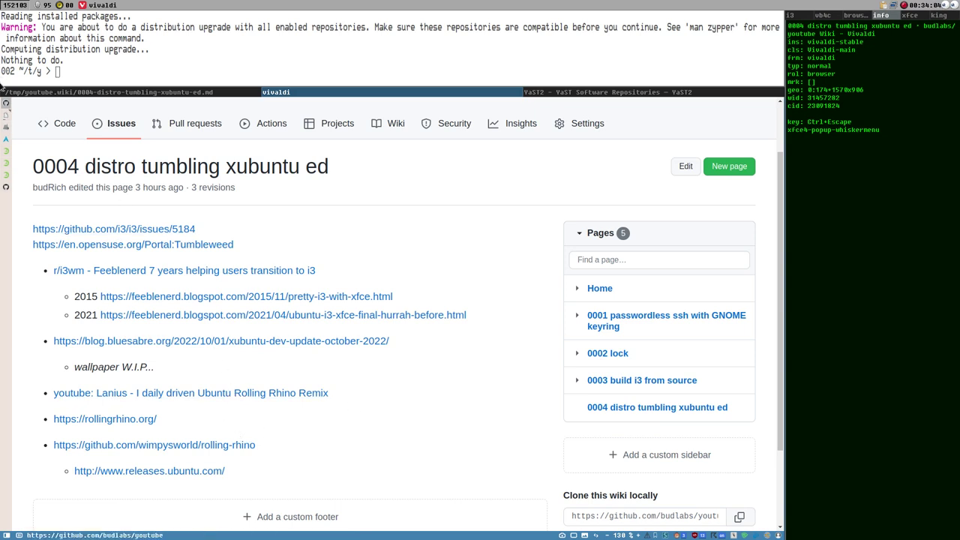
- View the YouTube video "I daily driven Ubuntu Rolling Rhino Remix", skip back to about 8 minutes and pause playback
click(5, 119)
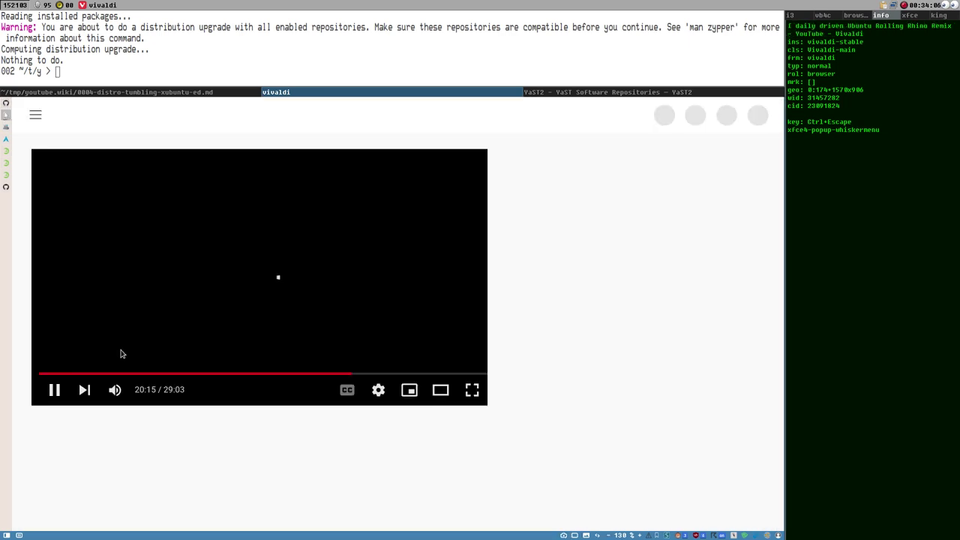
click(165, 374)
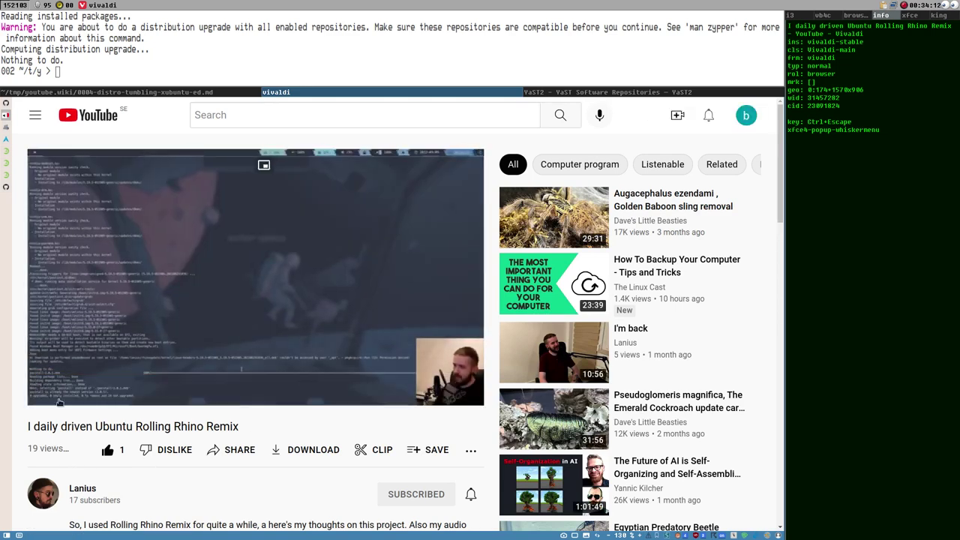
click(50, 389)
scroll(83, 411, down, 2)
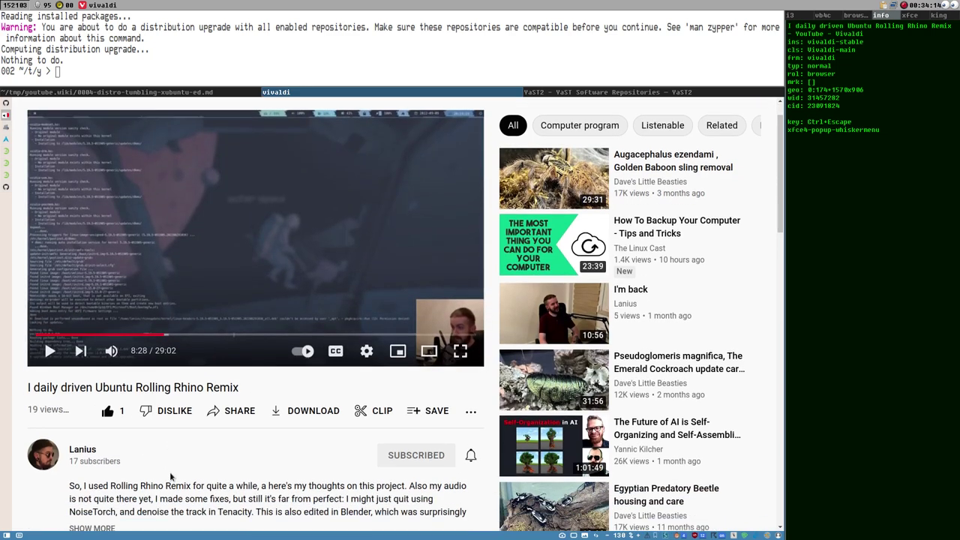
- Open the channel that published the video and look over its uploads
click(82, 410)
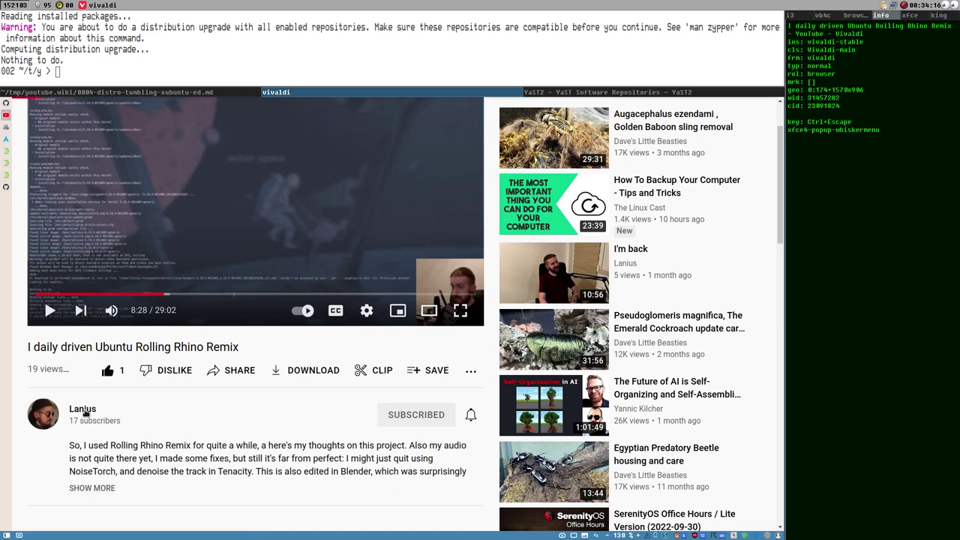
scroll(385, 387, down, 6)
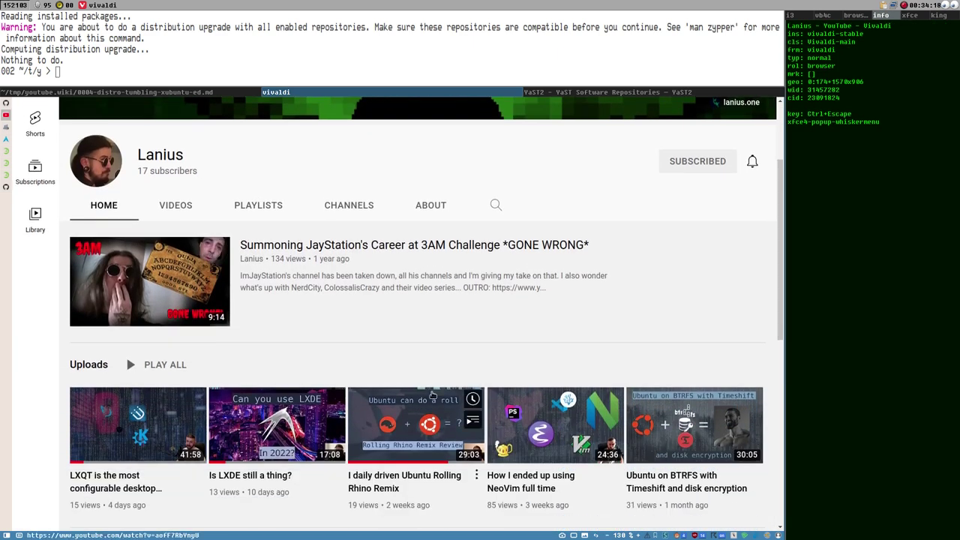
mouse_move(385, 387)
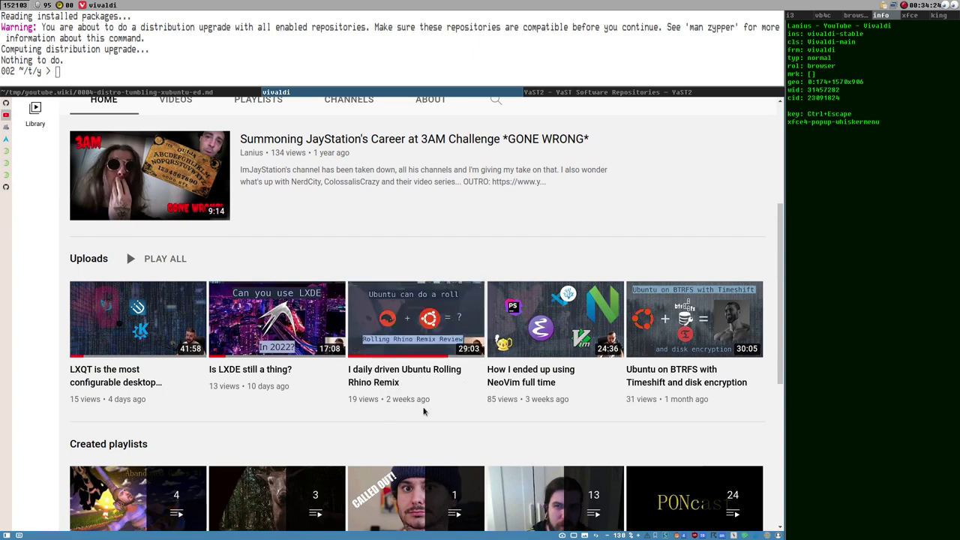
mouse_move(354, 398)
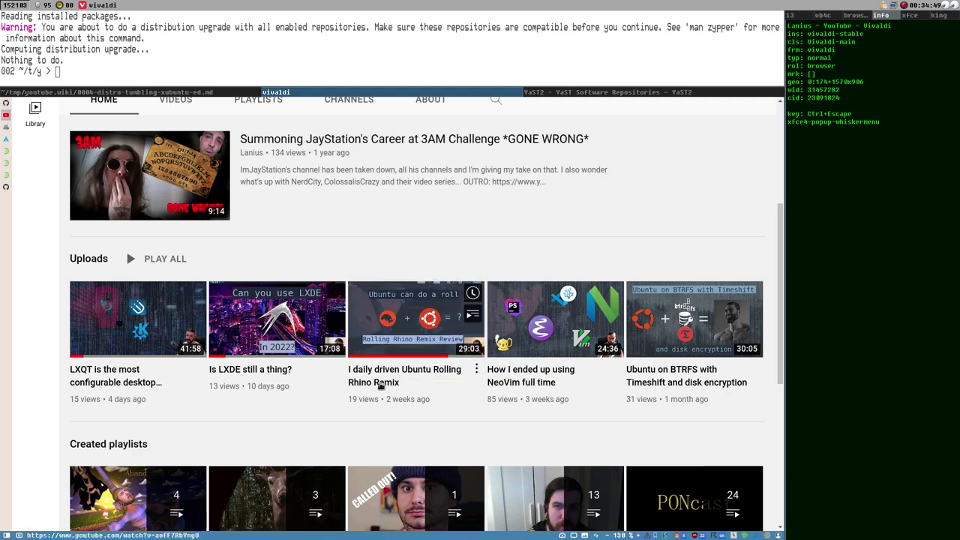
- Reopen the video "I daily driven Ubuntu Rolling Rhino Remix" from the uploads, pause it and expand its full description
click(387, 373)
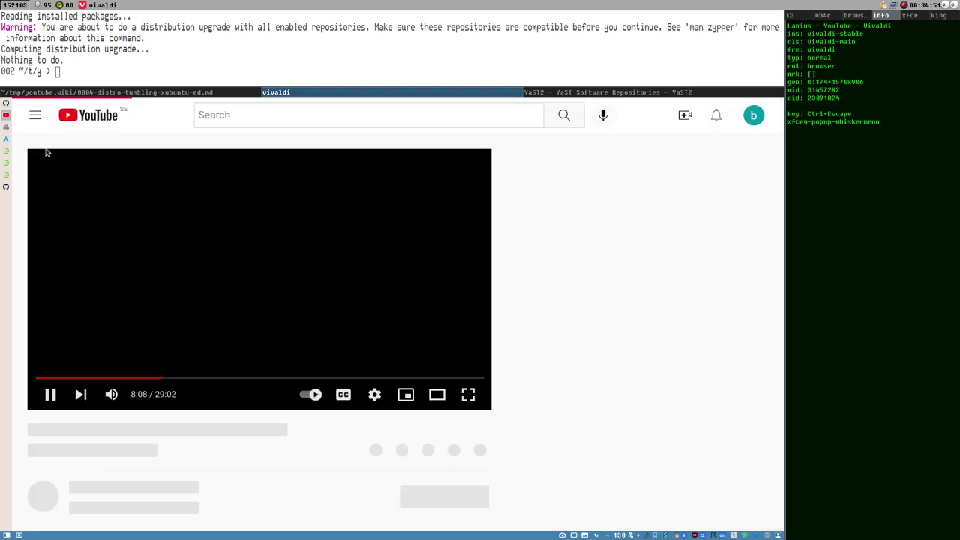
click(50, 389)
scroll(91, 421, down, 3)
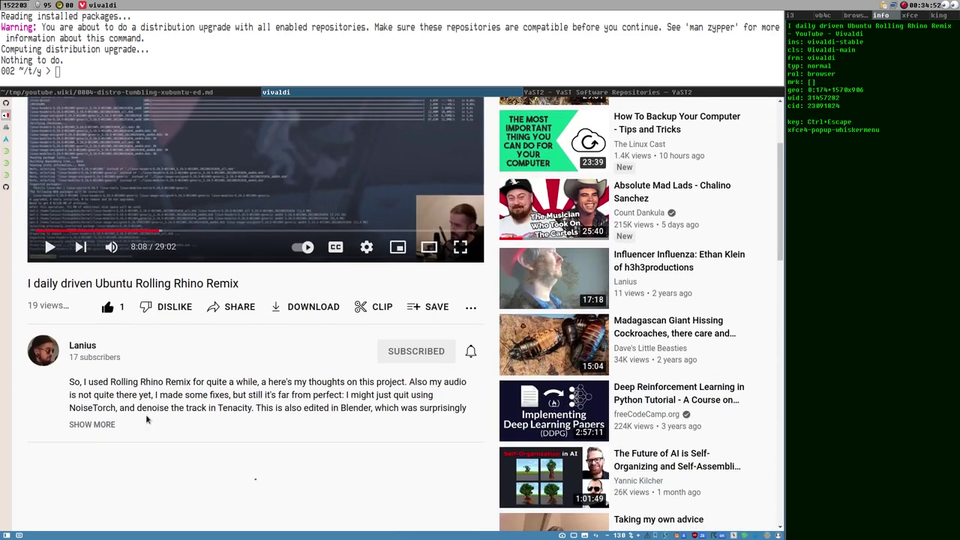
click(91, 327)
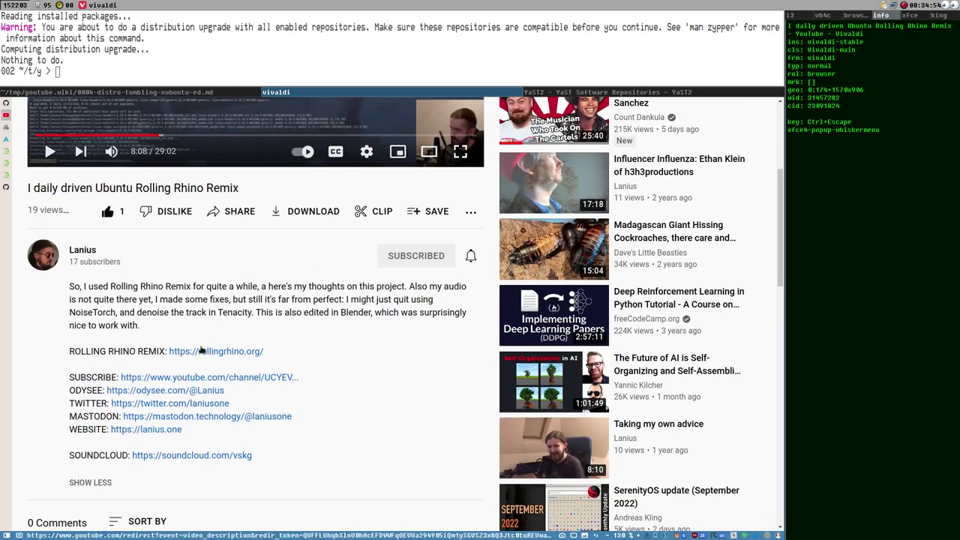
- Open the rollingrhino.org link from the video description and highlight the tagline "Ubuntu just got rolling." on the home page
click(213, 355)
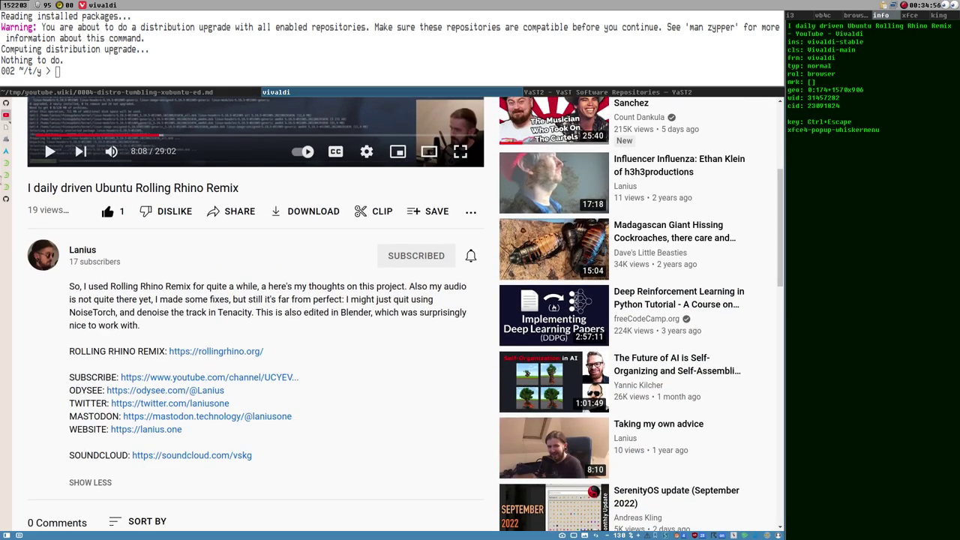
click(6, 128)
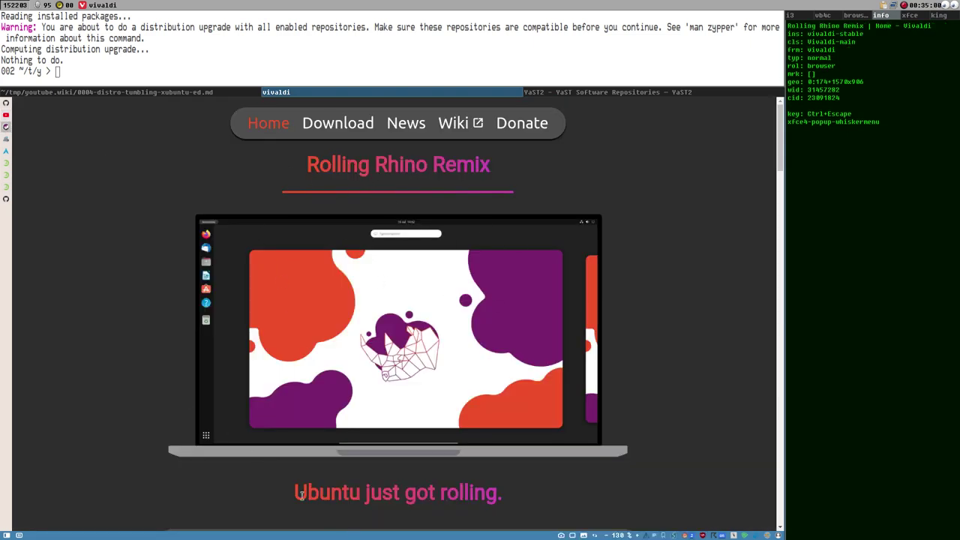
drag(294, 496, 514, 510)
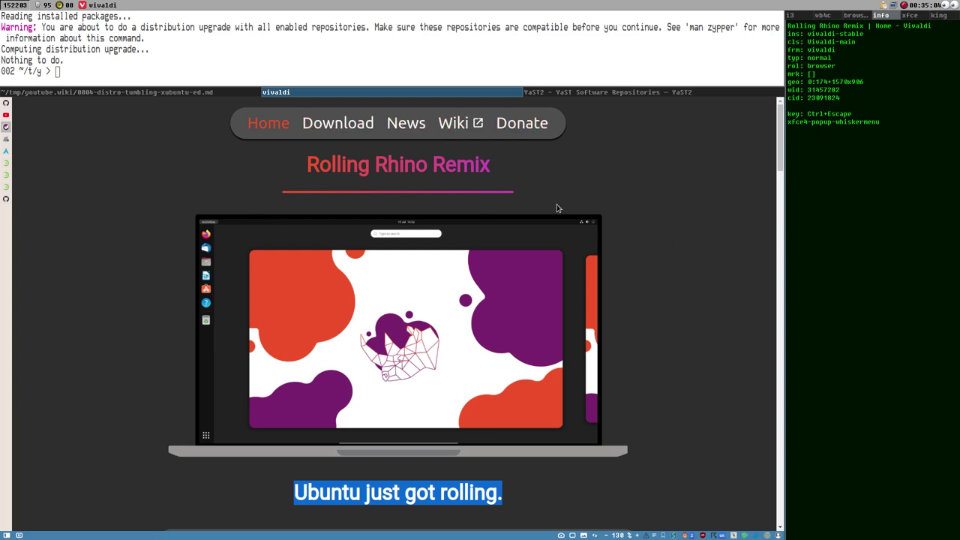
drag(780, 126, 705, 44)
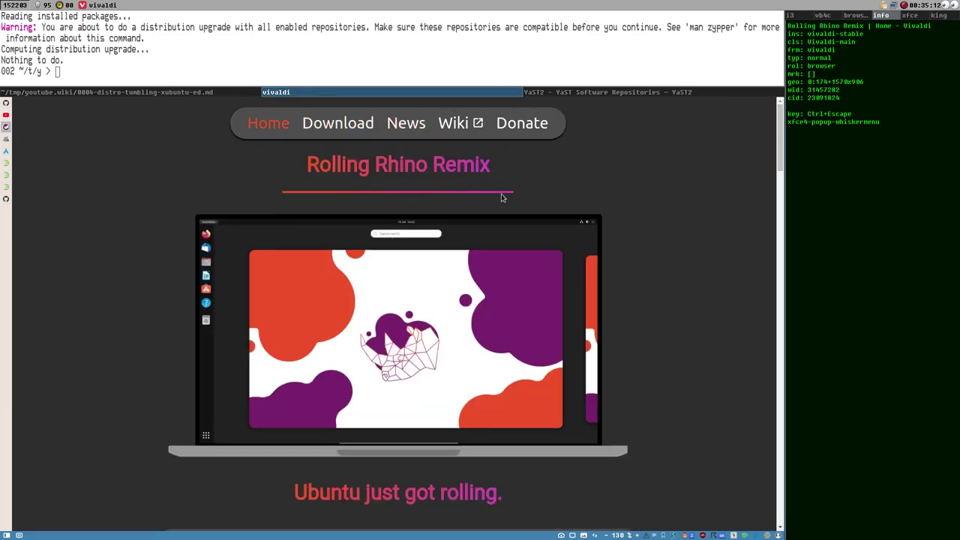
- Open the wimpysworld/rolling-rhino GitHub repository from the link on the wiki page
click(6, 104)
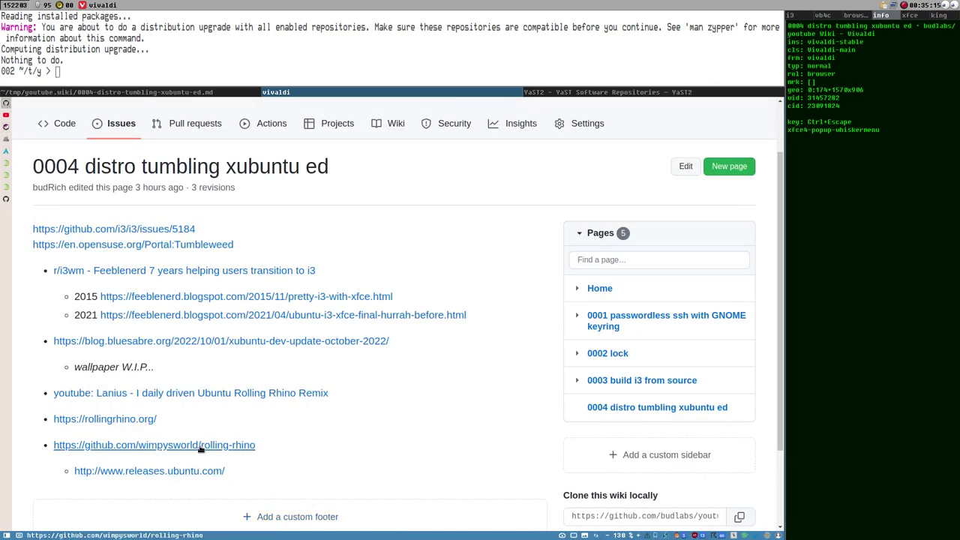
middle_click(201, 446)
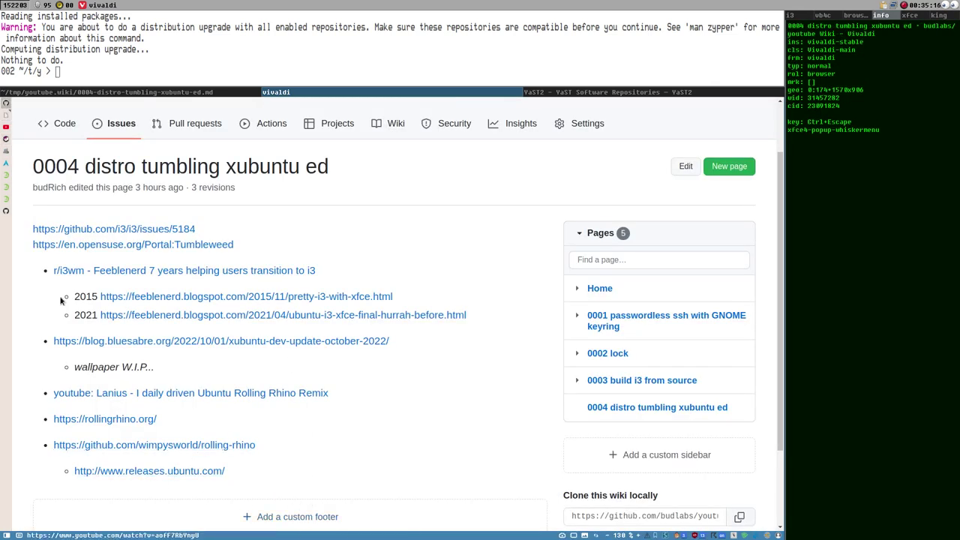
click(6, 117)
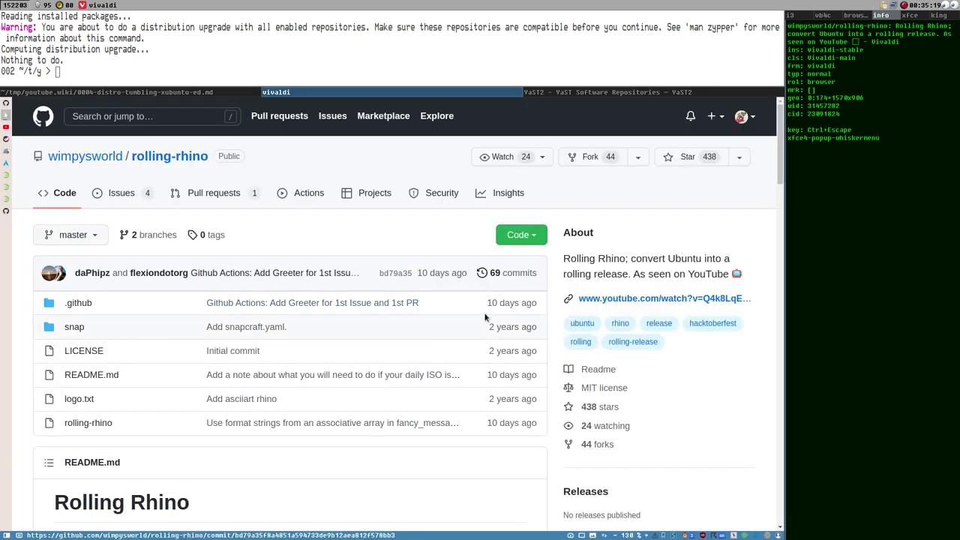
- Read the "Origins of Rolling Rhino" section in the repository's README
drag(778, 126, 763, 299)
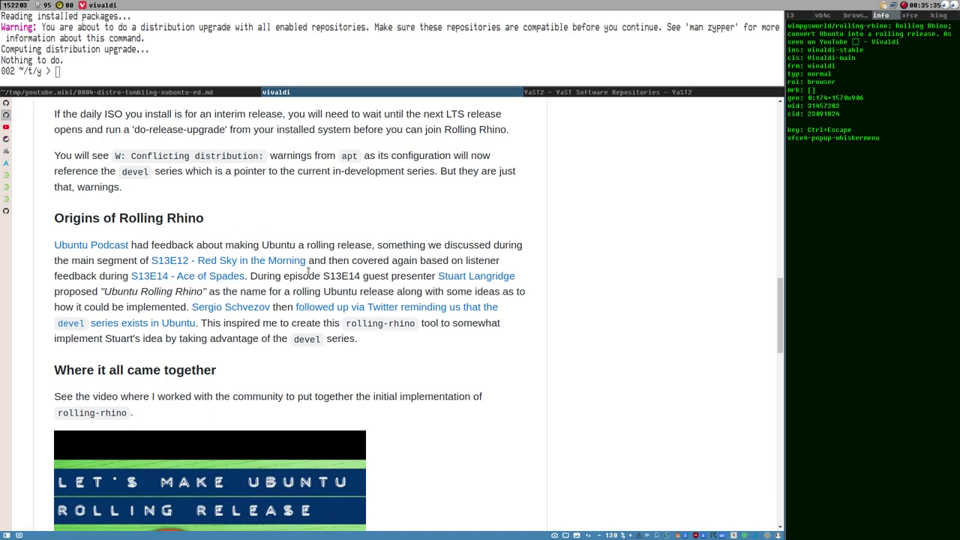
scroll(268, 277, down, 1)
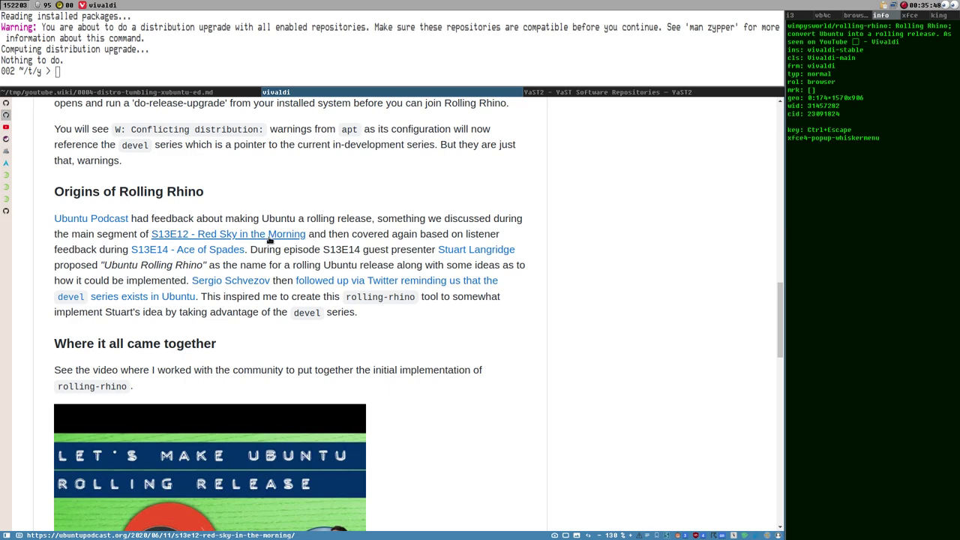
scroll(389, 237, down, 3)
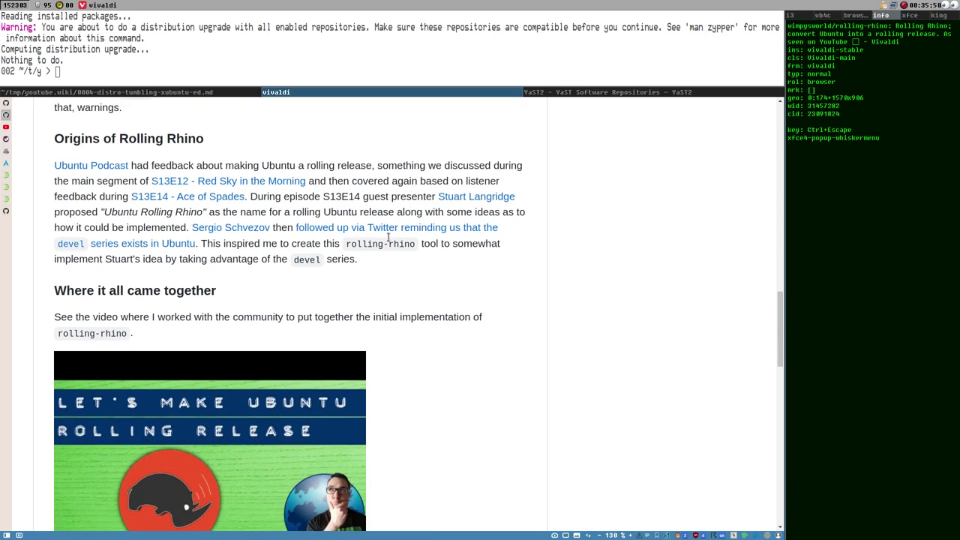
scroll(387, 237, up, 2)
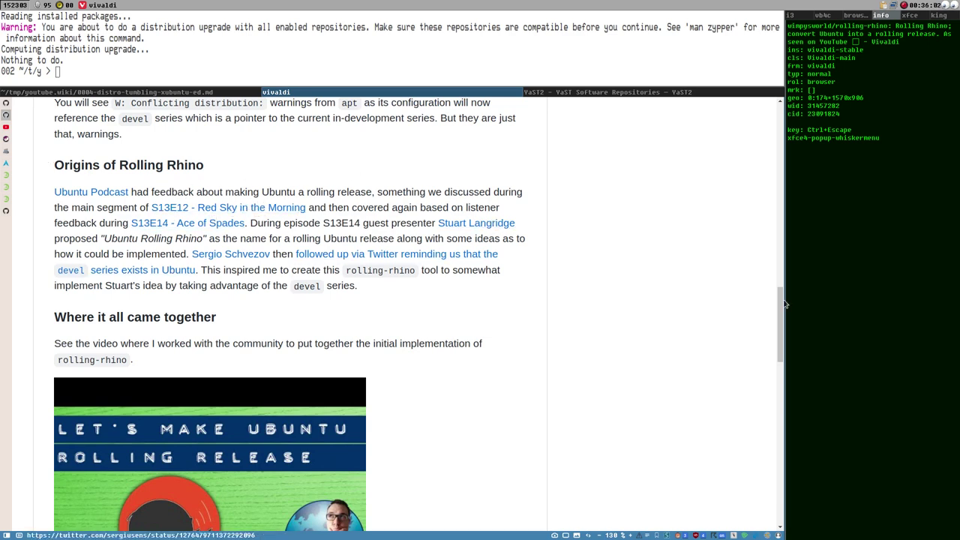
- Examine the rolling-rhino repository's file list, last commit dates and project details at the start of its page
drag(781, 311, 666, 146)
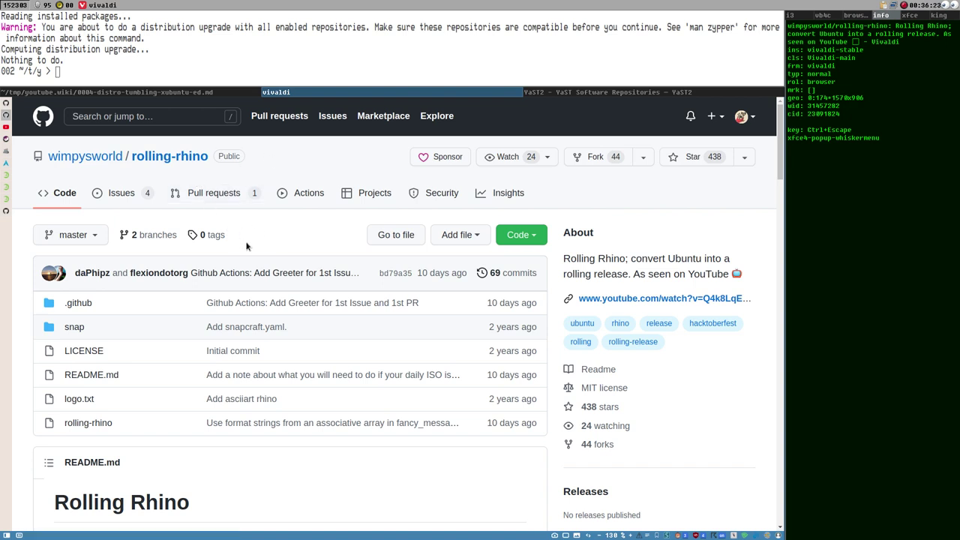
scroll(780, 131, down, 1)
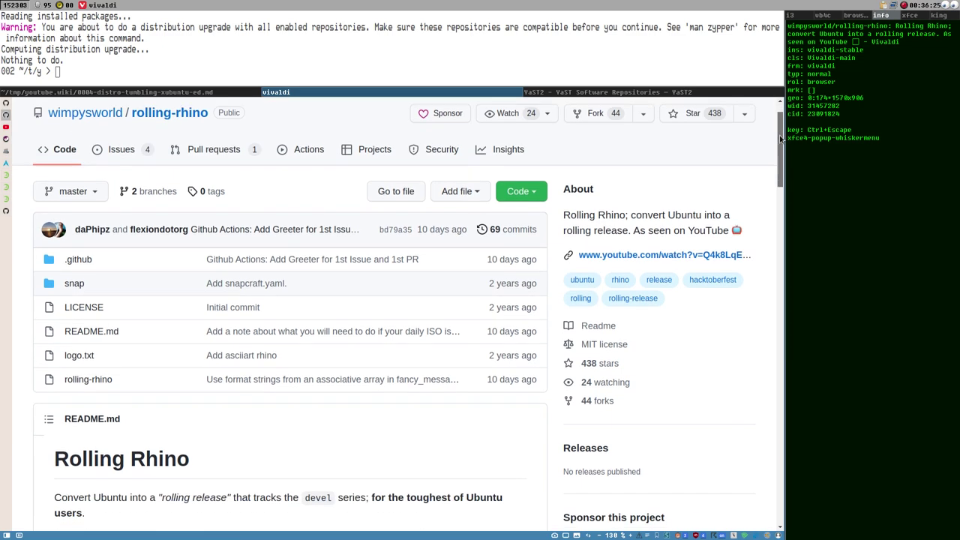
scroll(780, 131, up, 1)
scroll(780, 131, down, 1)
scroll(780, 132, up, 1)
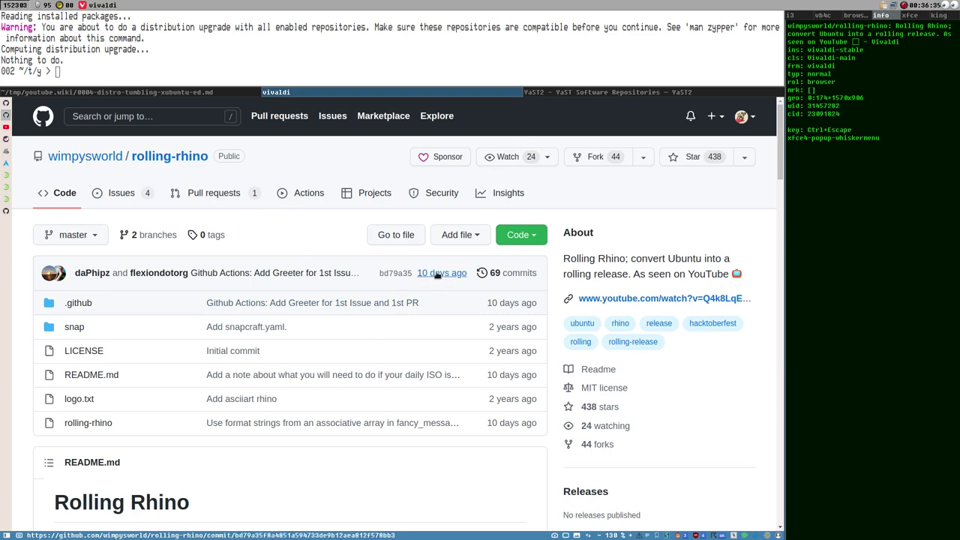
scroll(778, 134, down, 3)
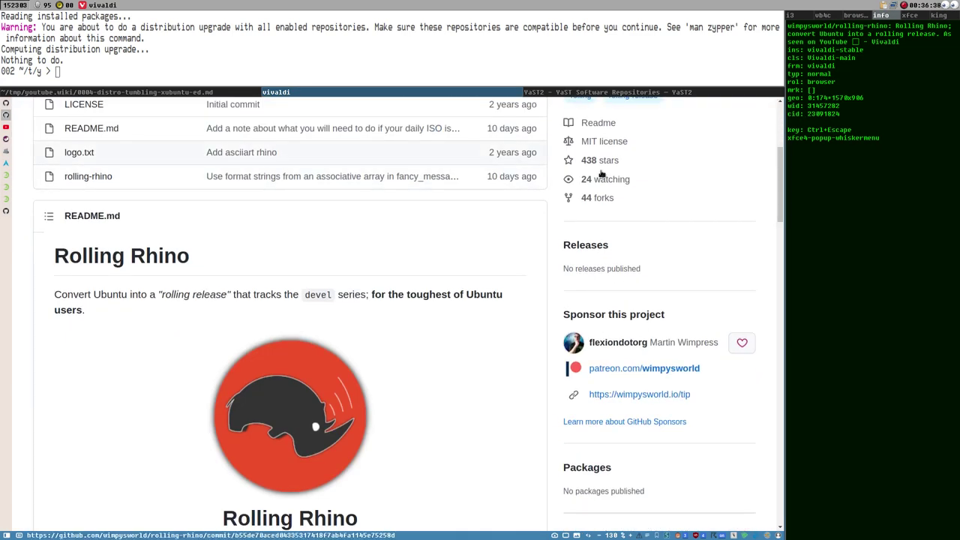
scroll(452, 289, up, 3)
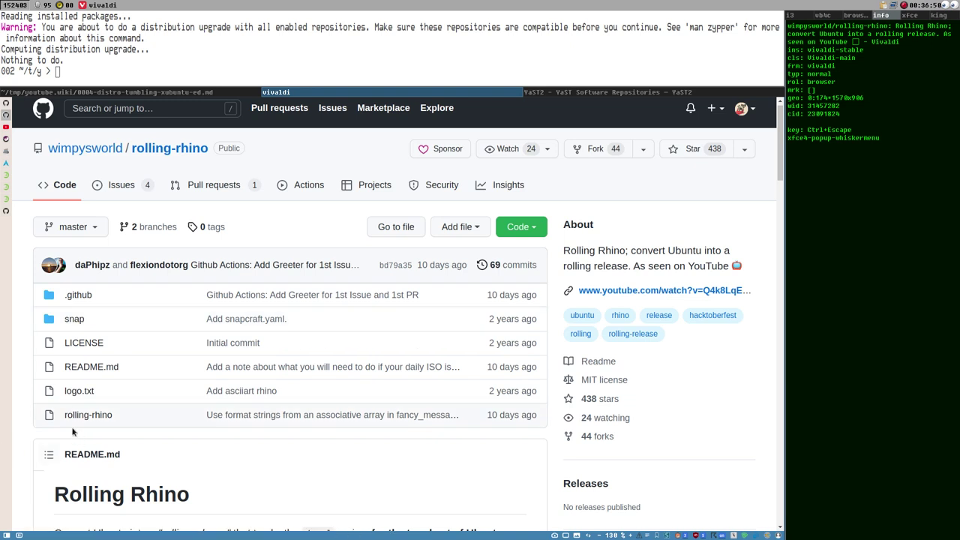
- Open the rolling-rhino script from the file list, highlight its "#!/usr/bin/env bash" line and return to the repository page
click(98, 418)
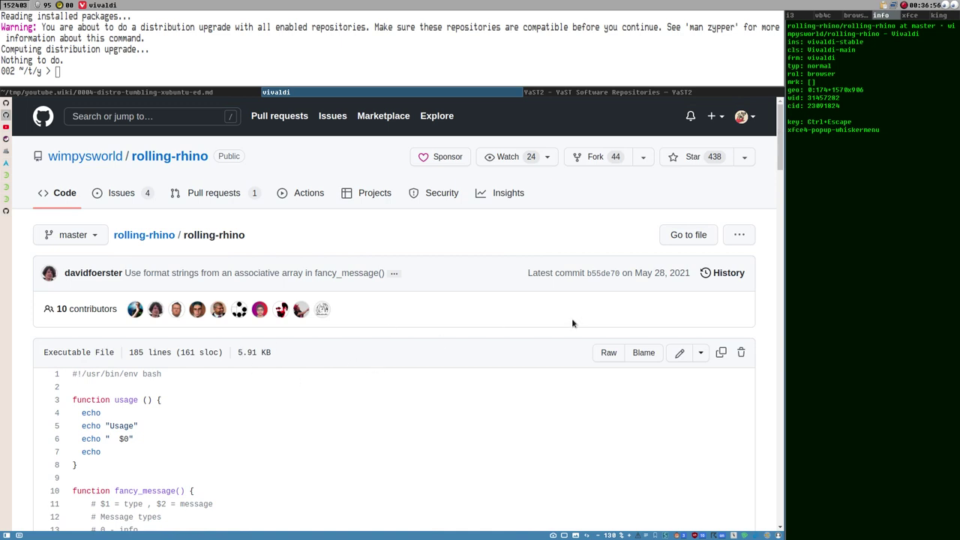
triple_click(484, 374)
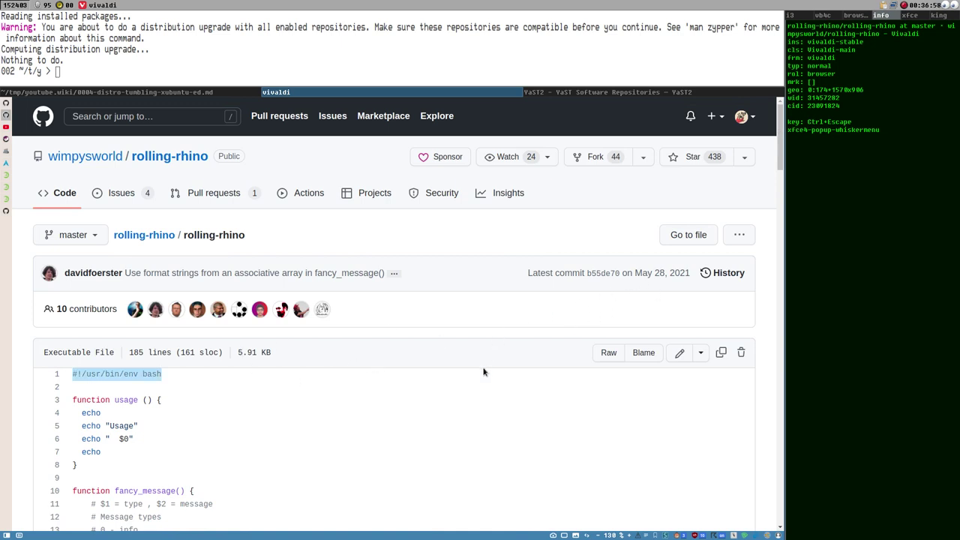
key(alt+Left)
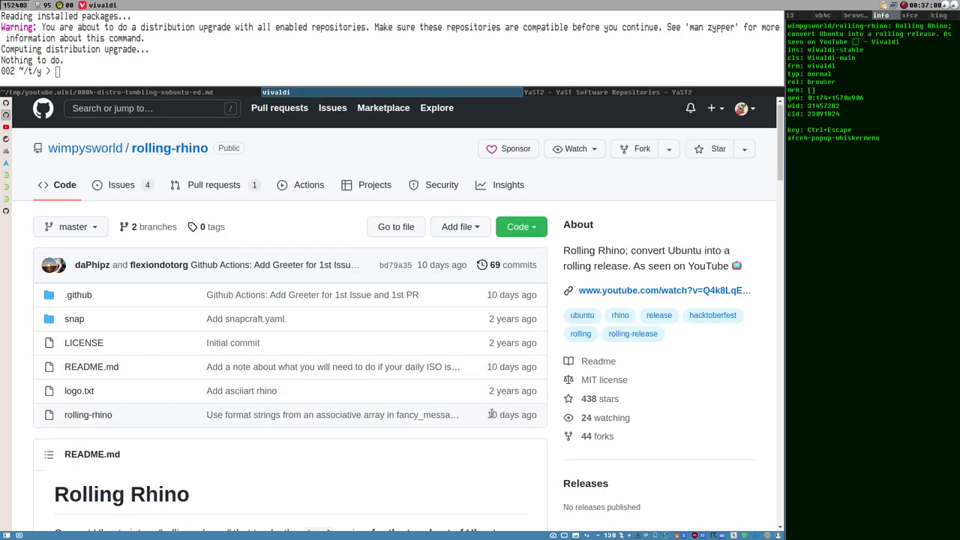
- Reopen the rolling-rhino script, skim through its code and go back to the repository's main page
click(88, 415)
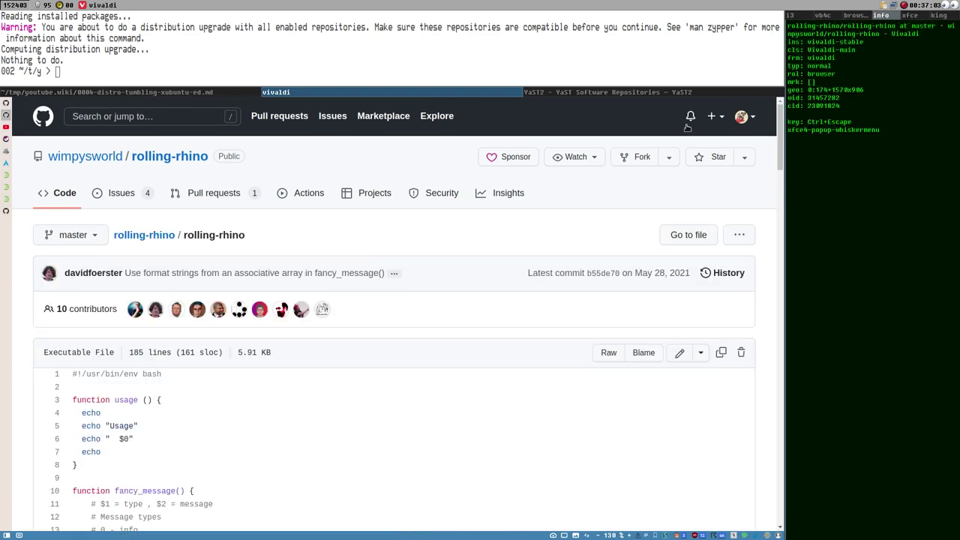
drag(784, 135, 736, 461)
key(Home)
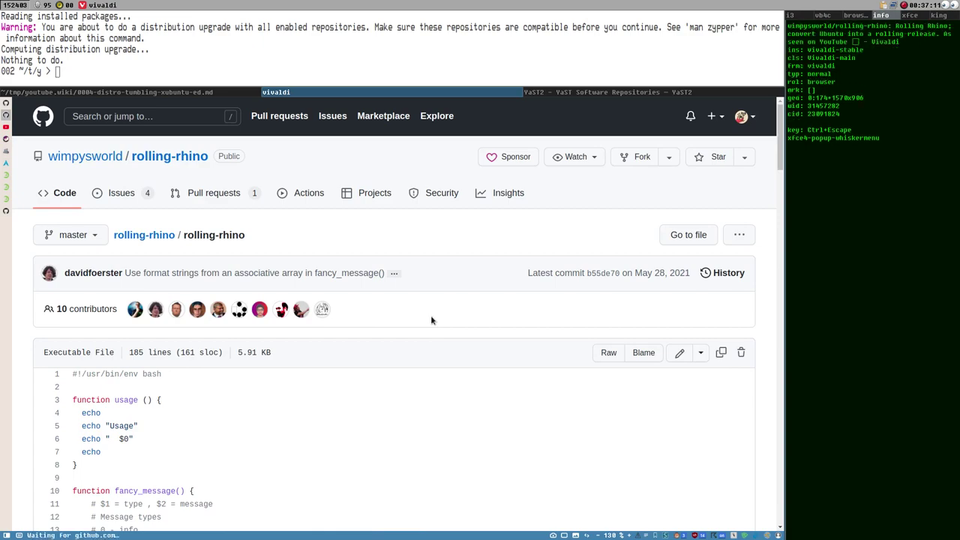
key(alt+Left)
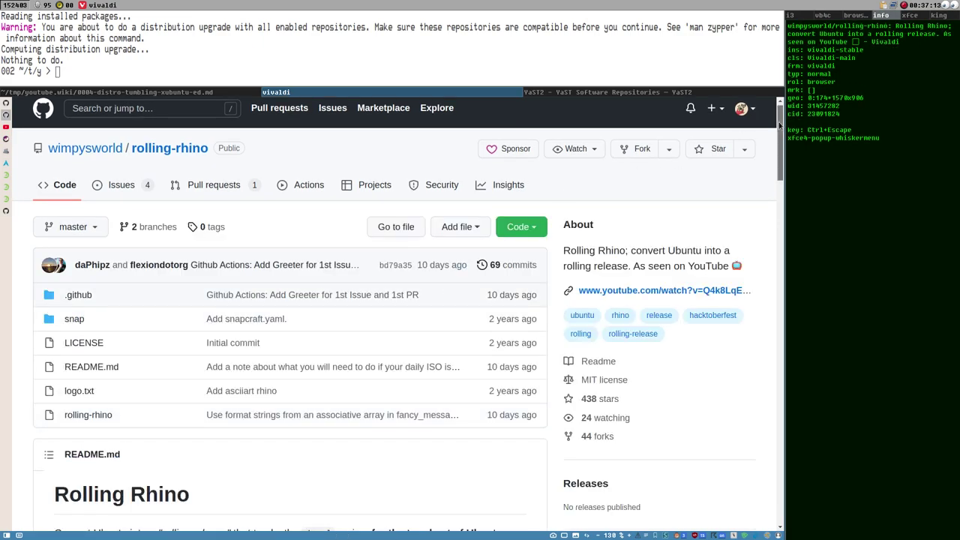
- Open the Xubuntu Daily Build link from the README's Usage section in a new tab and look over that page
drag(776, 129, 747, 370)
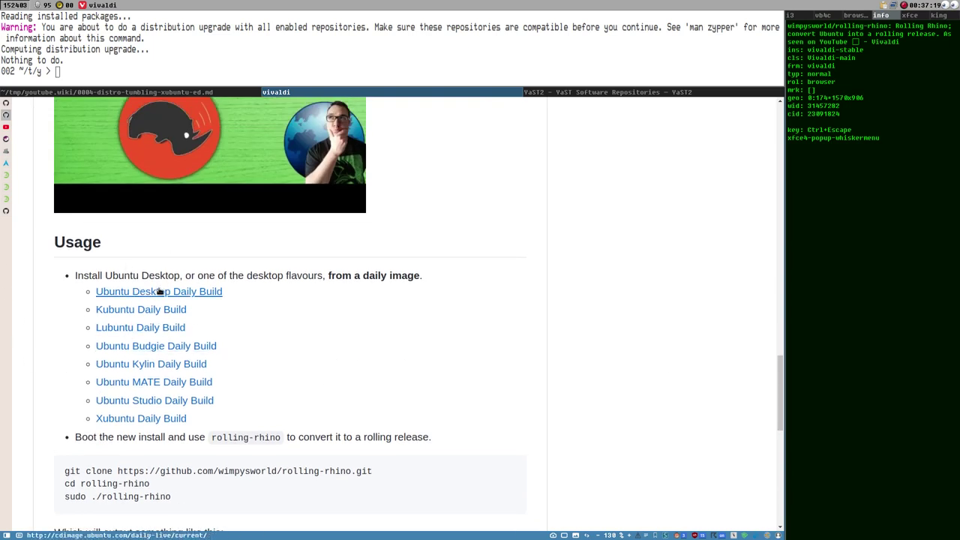
middle_click(145, 423)
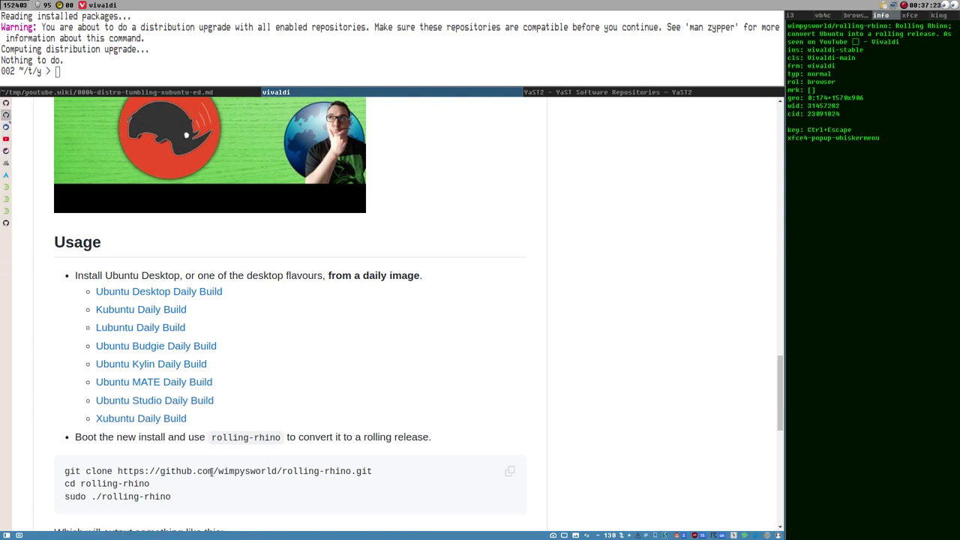
click(5, 131)
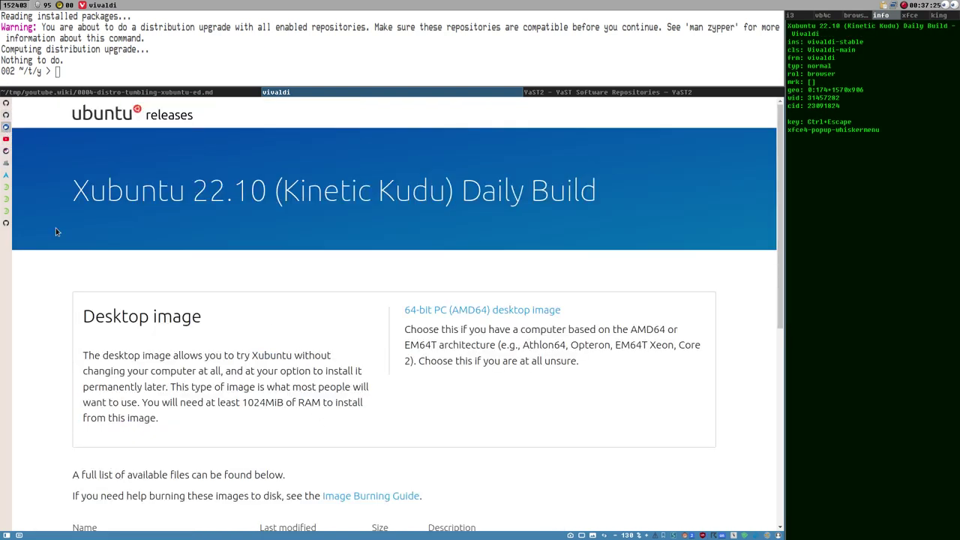
scroll(230, 225, down, 3)
scroll(324, 280, up, 3)
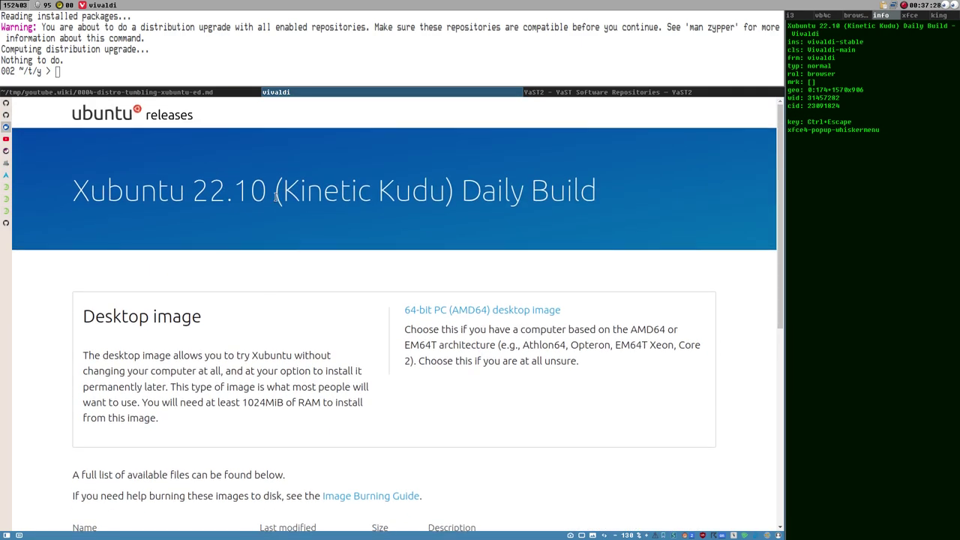
- Highlight "Daily Build" in the Xubuntu 22.10 page heading
click(171, 118)
key(alt+Left)
drag(463, 183, 623, 185)
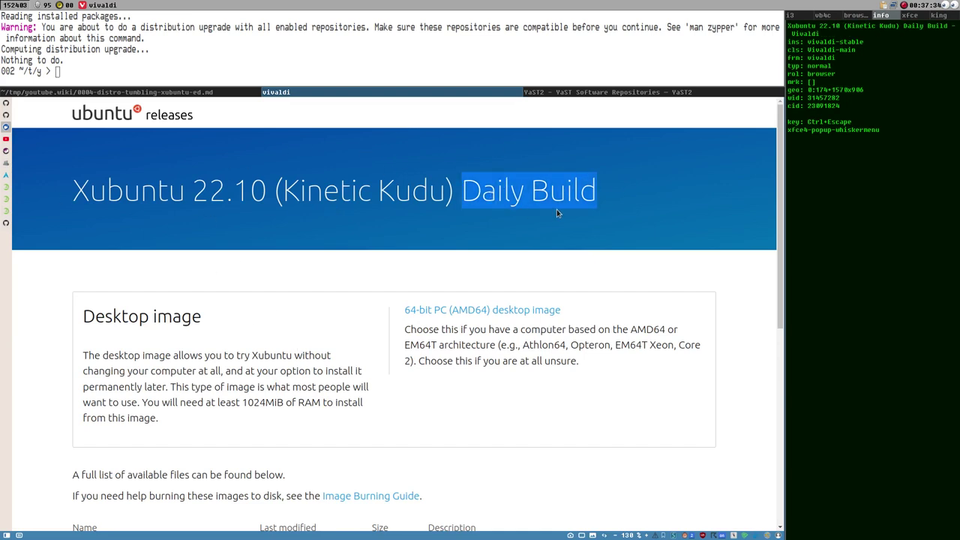
- Check the last-modified date and size of kinetic-desktop-amd64.iso in the list of available files
scroll(419, 265, down, 6)
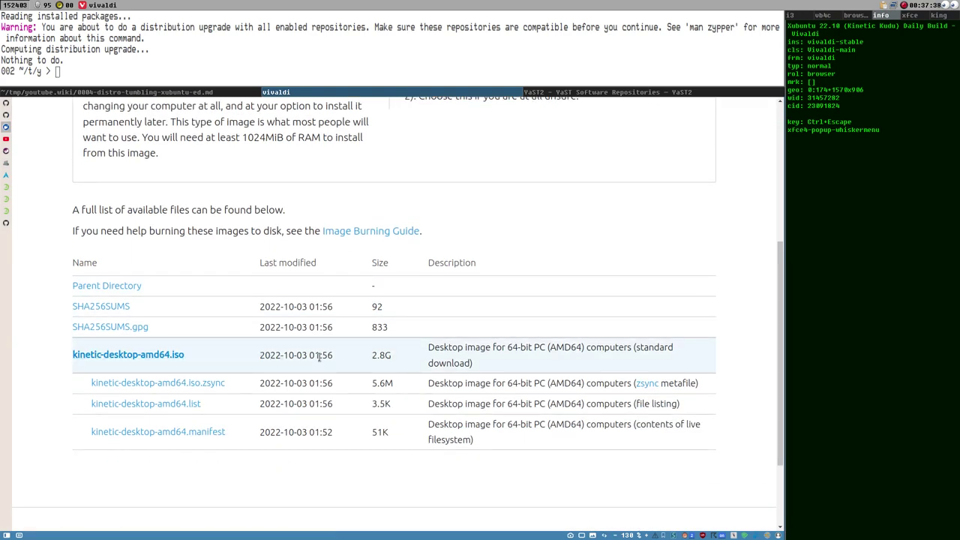
scroll(318, 358, up, 5)
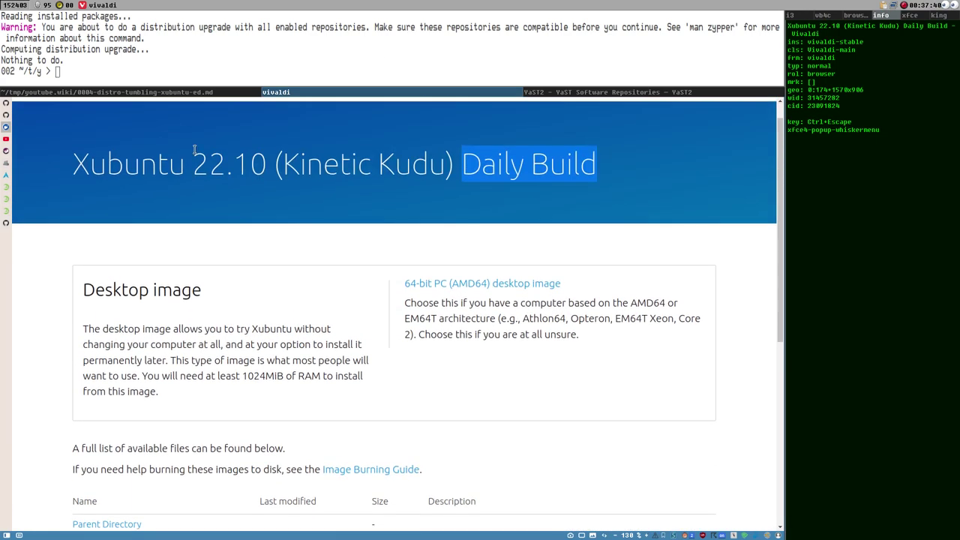
scroll(367, 408, down, 5)
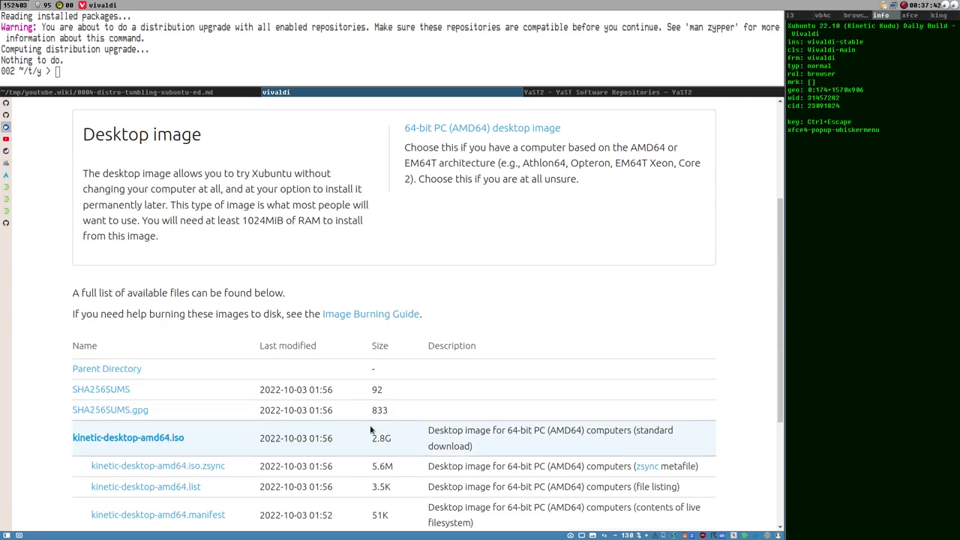
scroll(475, 226, up, 4)
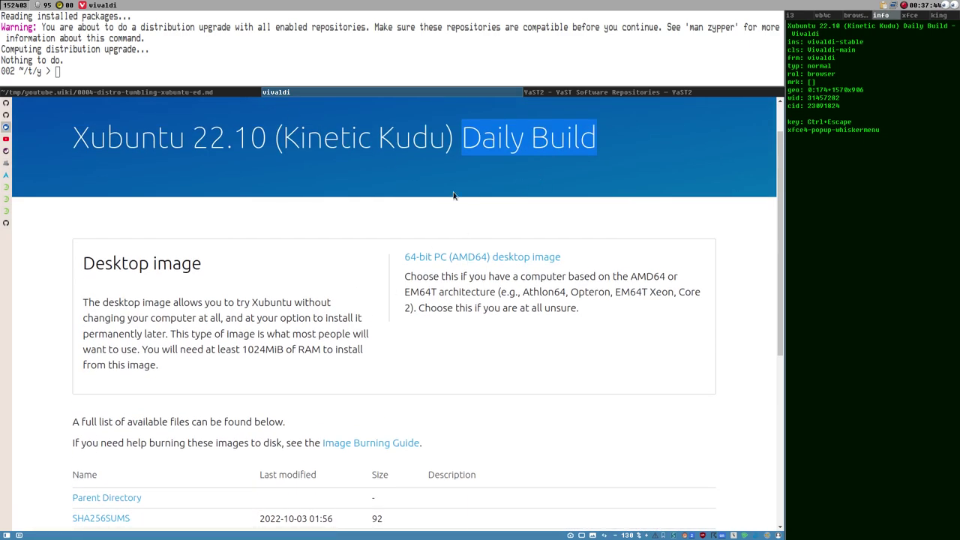
scroll(465, 190, down, 3)
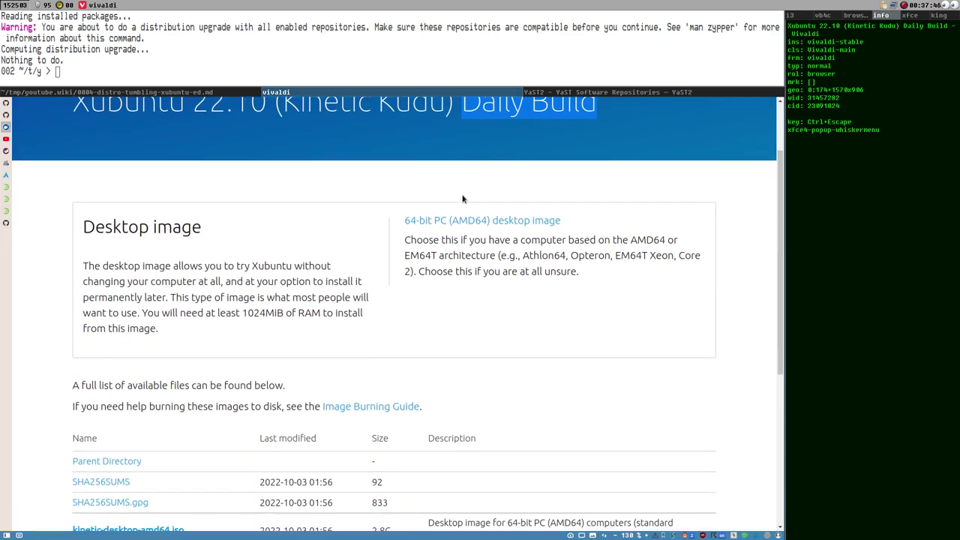
click(154, 436)
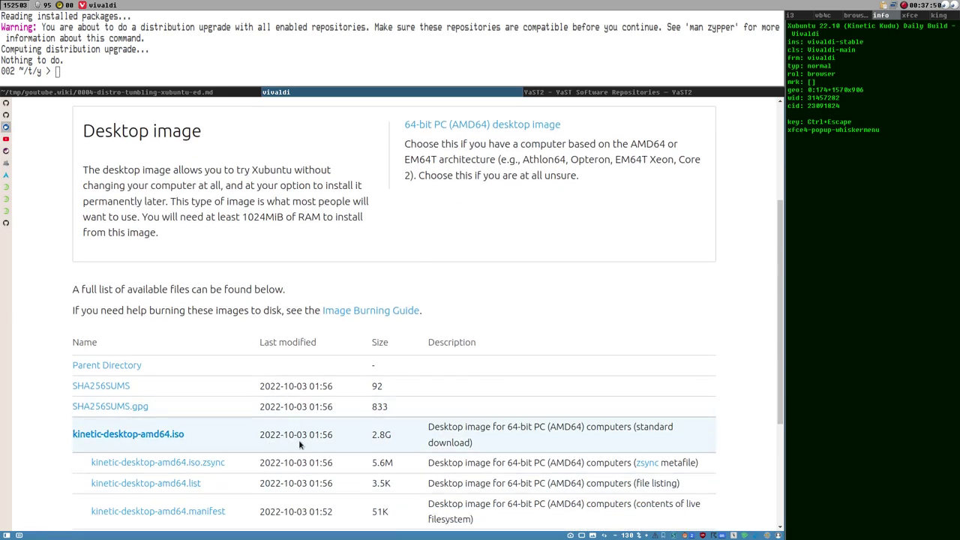
scroll(277, 444, up, 3)
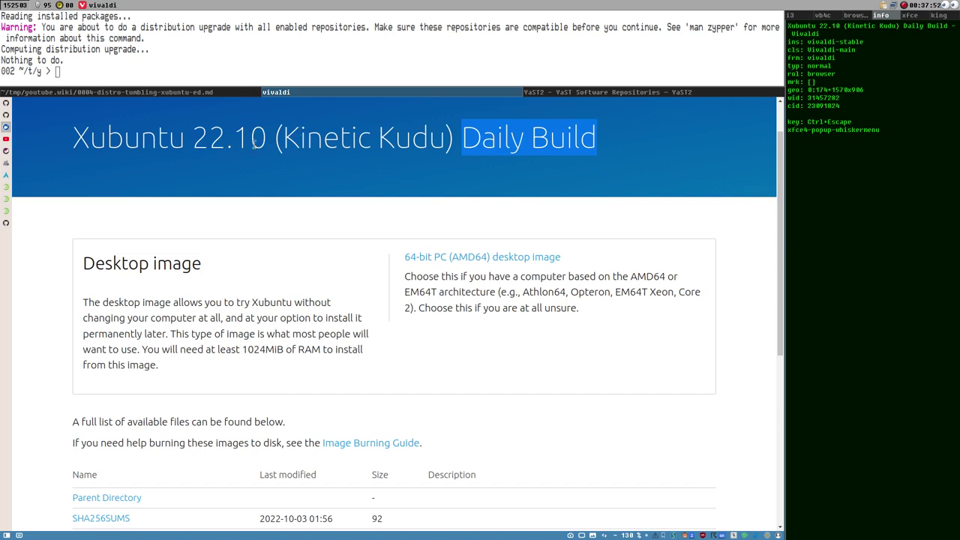
- Highlight the codename "(Kinetic Kudu)" in the page heading and clear the selection
drag(271, 139, 453, 137)
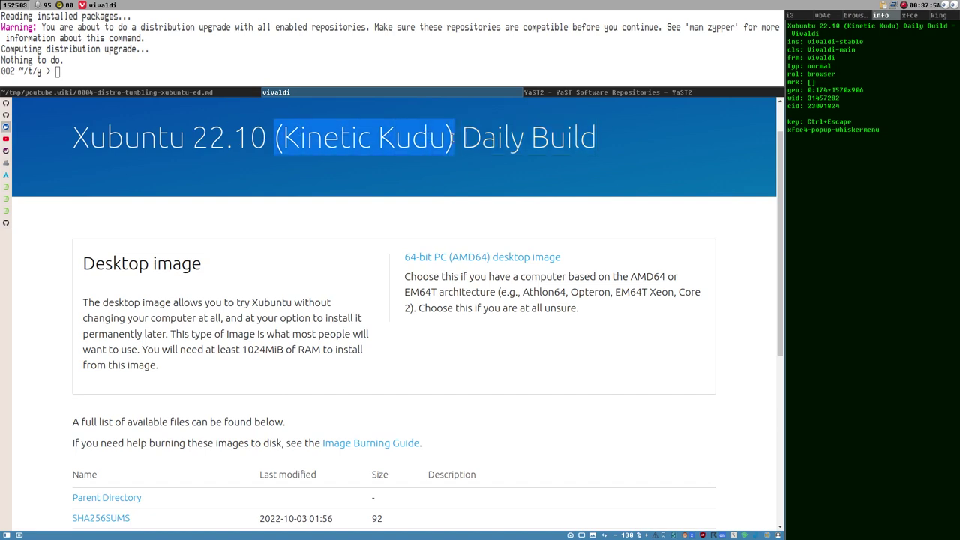
scroll(189, 171, up, 2)
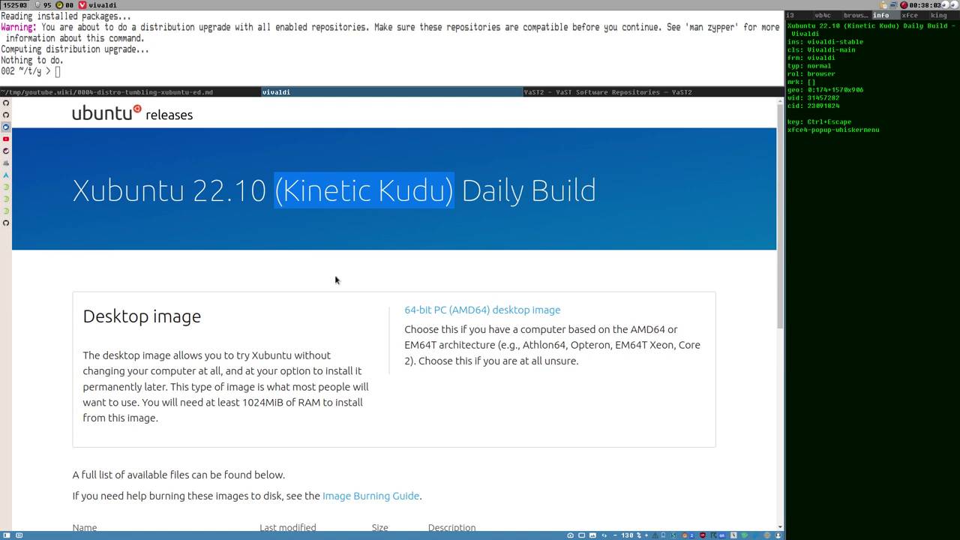
click(260, 253)
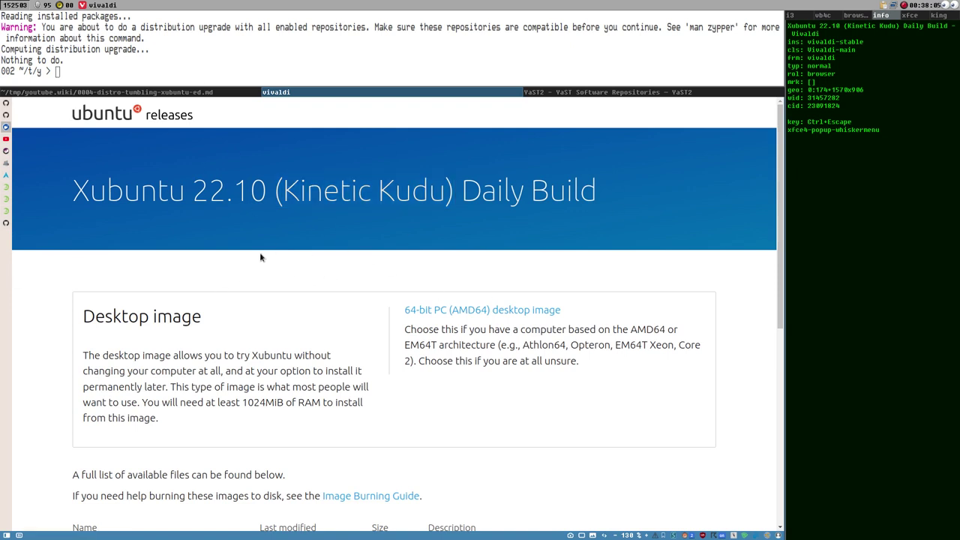
- Return to the rolling-rhino README and highlight the Caveats text from "series you're assuming support of your system" to "PPA migrations", then deselect it
click(5, 116)
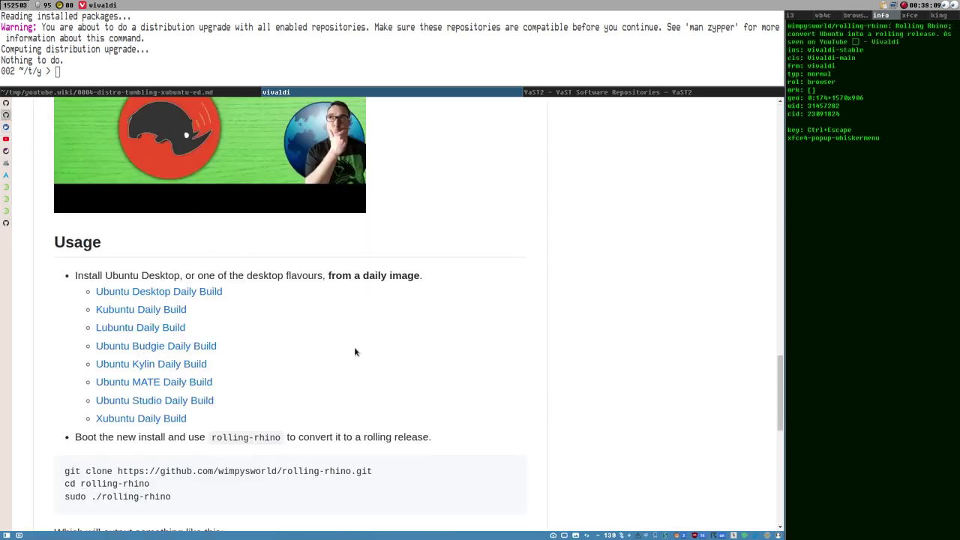
drag(780, 377, 793, 251)
drag(192, 315, 284, 315)
click(255, 324)
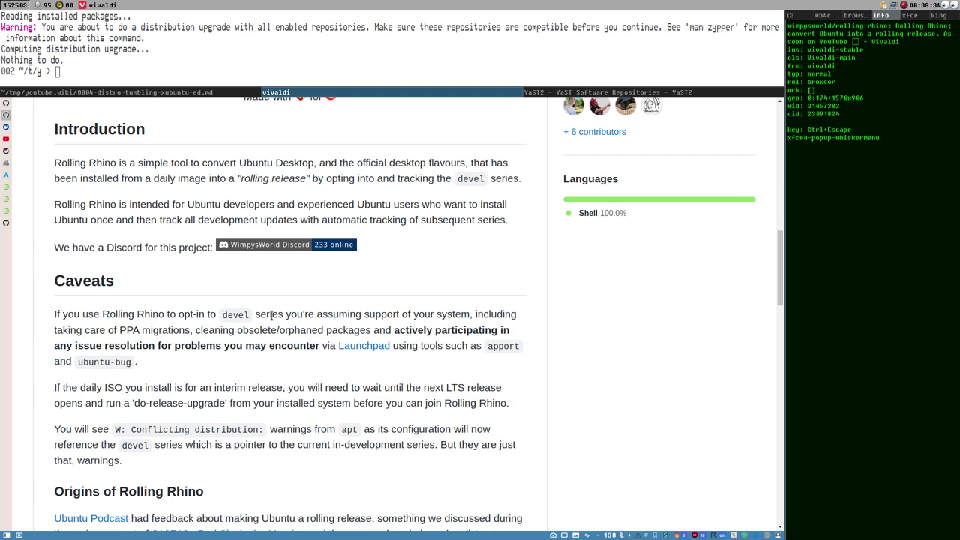
drag(271, 314, 197, 332)
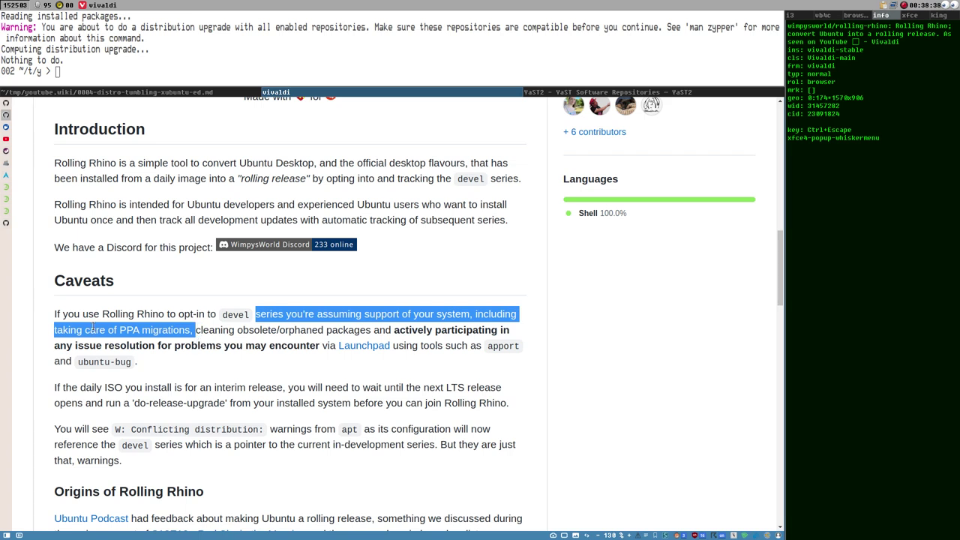
click(216, 330)
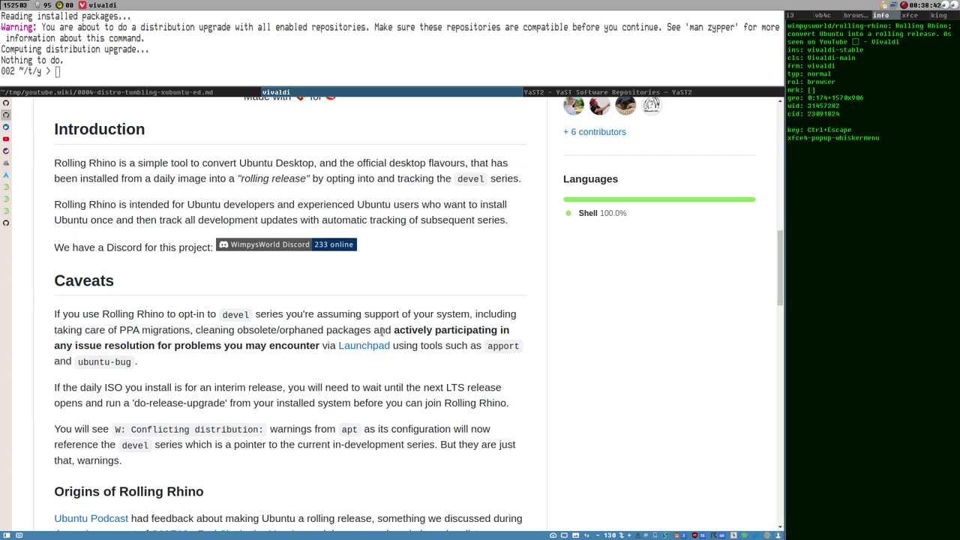
- Highlight "actively participating in any issue resolution for problems you may encounter" in Caveats, review the surrounding sections and clear the selection
drag(393, 334, 327, 346)
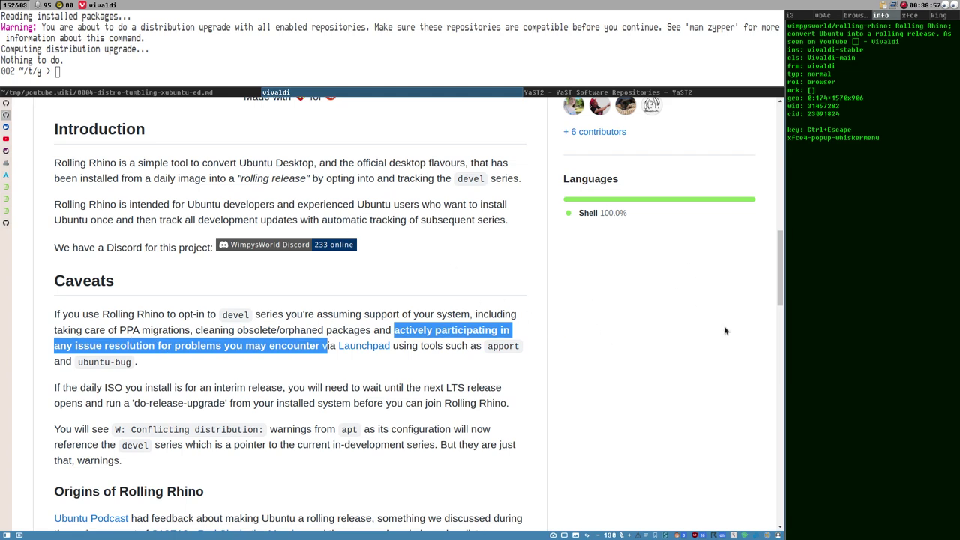
mouse_move(780, 261)
mouse_down()
mouse_move(778, 276)
mouse_move(775, 264)
mouse_up()
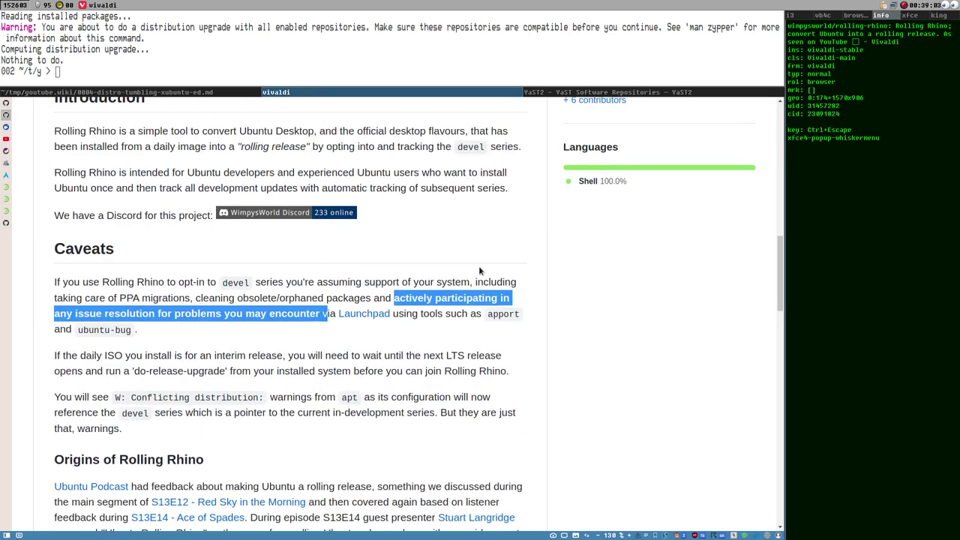
scroll(480, 272, down, 2)
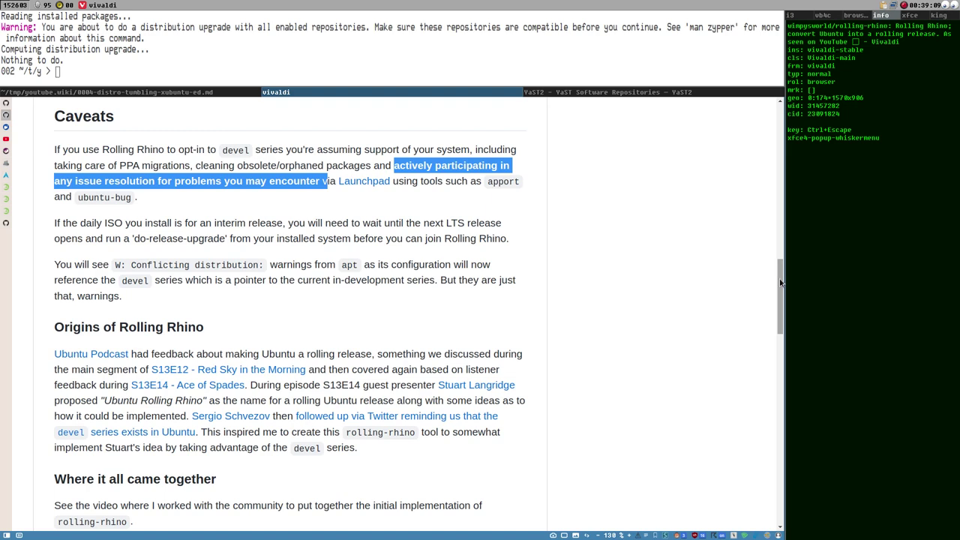
drag(780, 278, 779, 230)
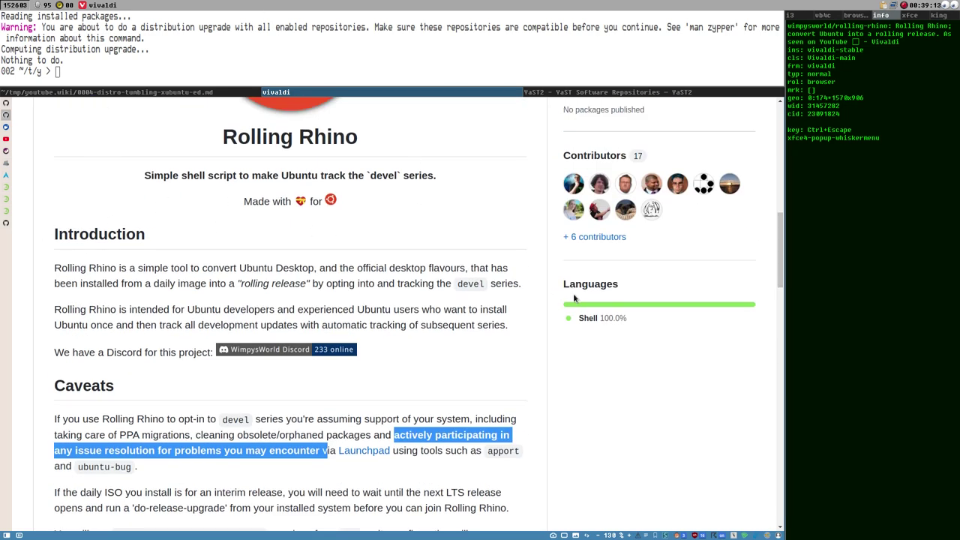
click(407, 440)
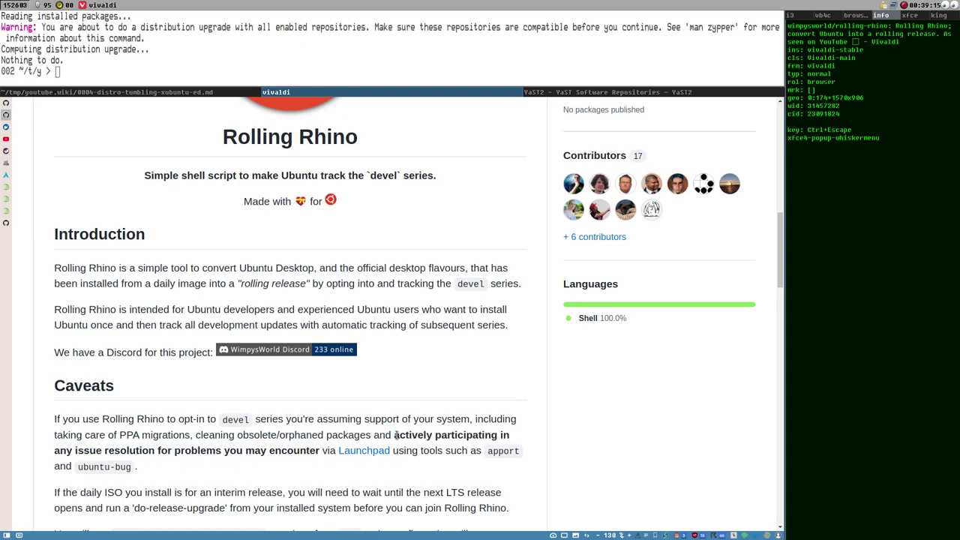
- Highlight the bold Caveats phrase about actively participating in issue resolution once more, and return to the rolling-rhino repository's file list
drag(395, 436, 319, 456)
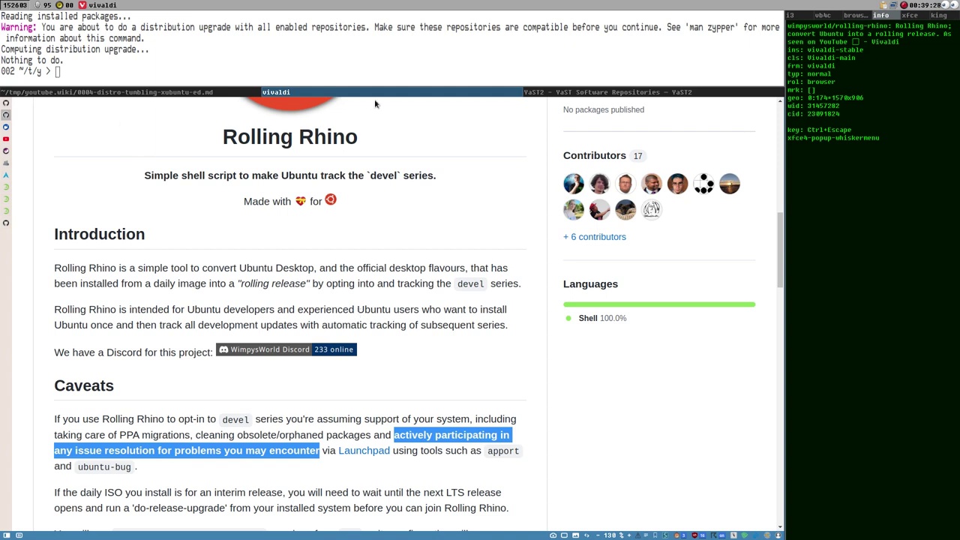
scroll(462, 271, up, 3)
scroll(430, 304, down, 3)
drag(786, 218, 780, 193)
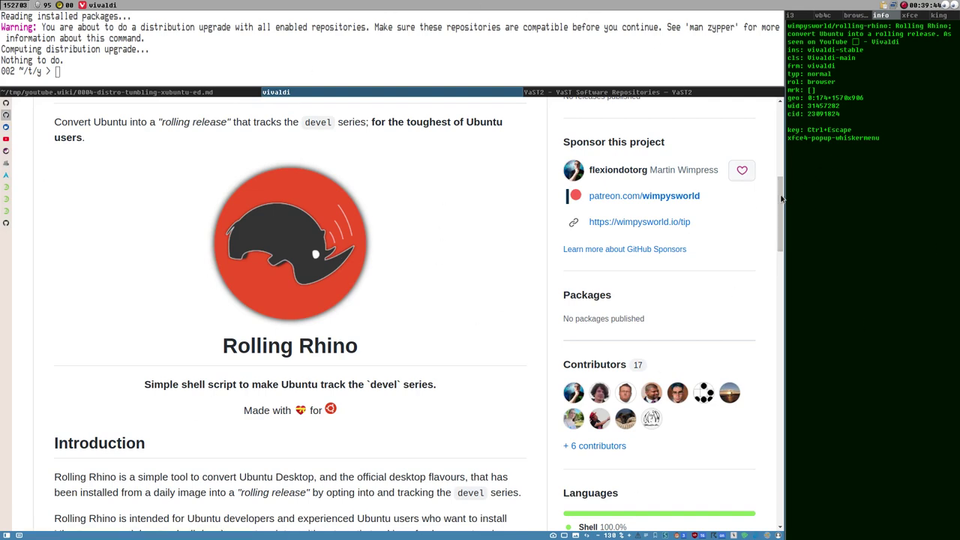
drag(781, 198, 785, 108)
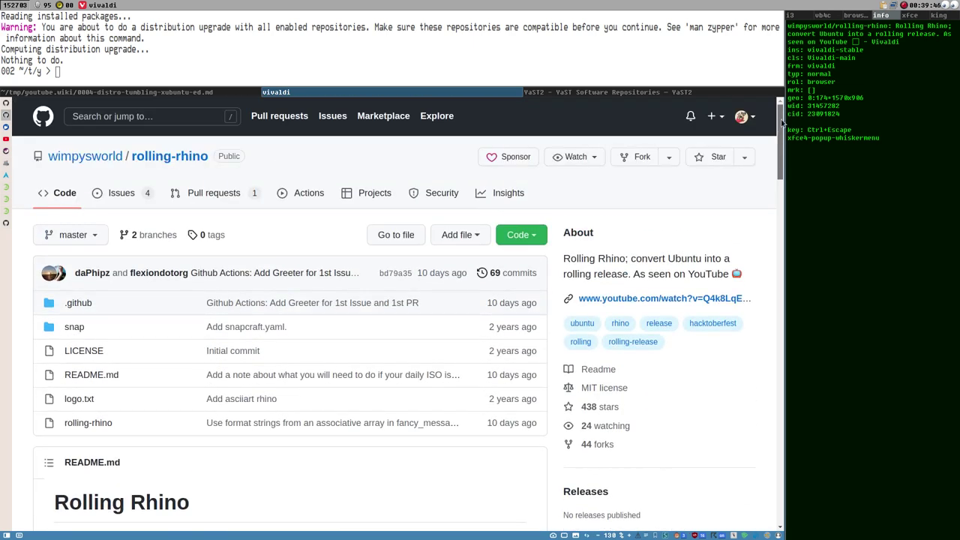
- Open the Rolling Rhino Remix home page and highlight the commands rhino-update, rhino-deinst and rhino-config in the Unique Tools section
click(6, 150)
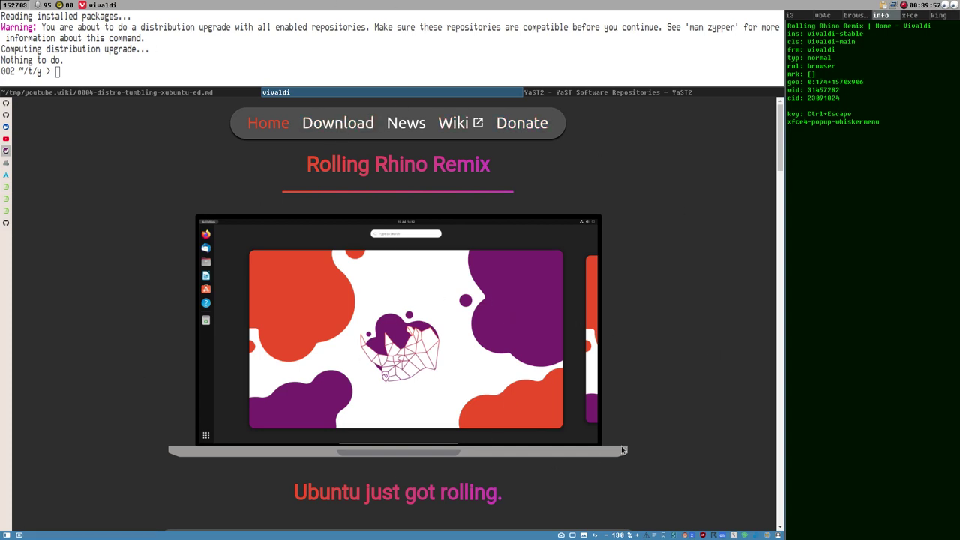
scroll(570, 244, down, 3)
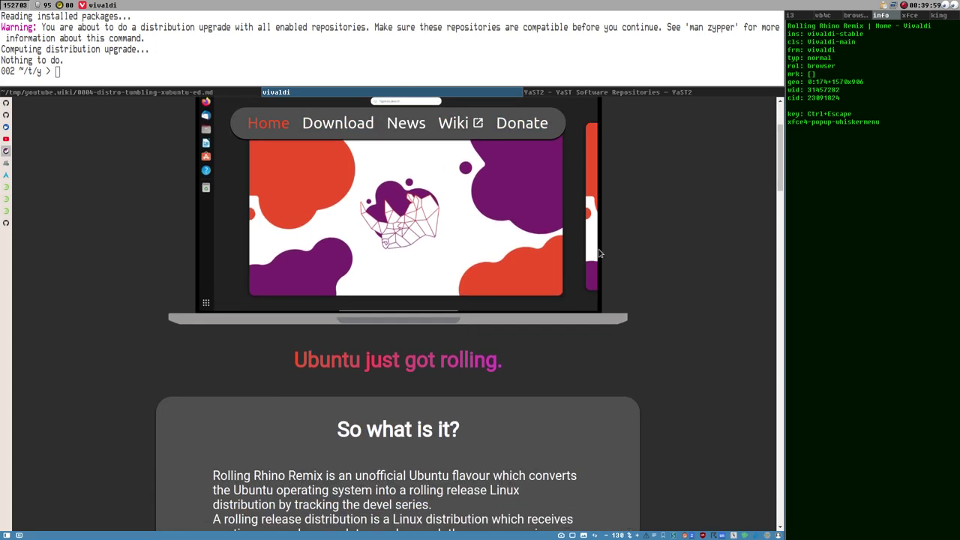
drag(783, 167, 747, 474)
scroll(748, 474, up, 1)
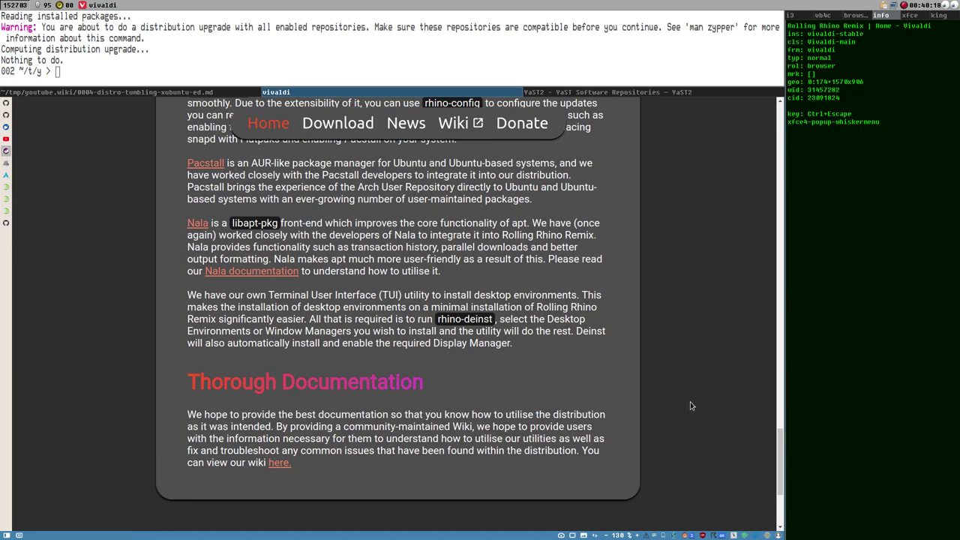
scroll(773, 461, up, 1)
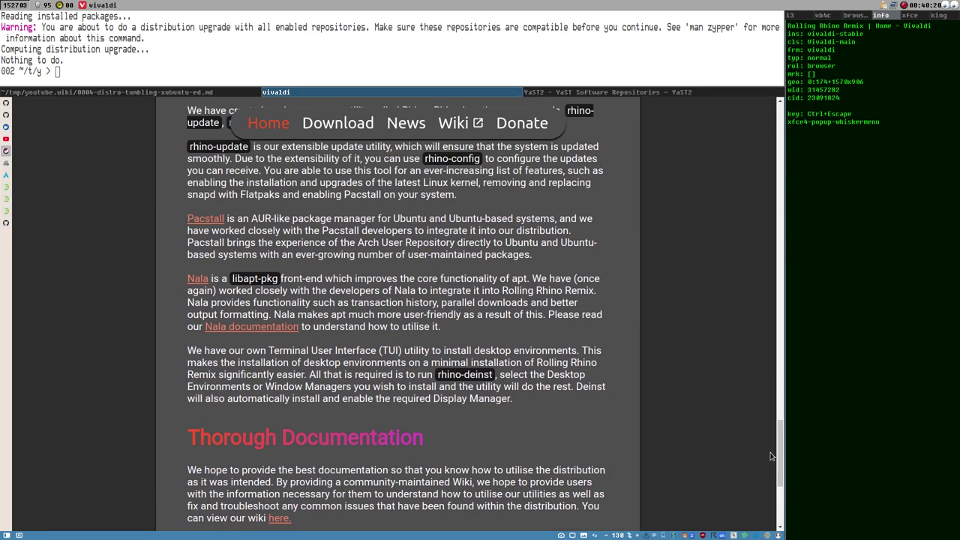
scroll(360, 237, up, 4)
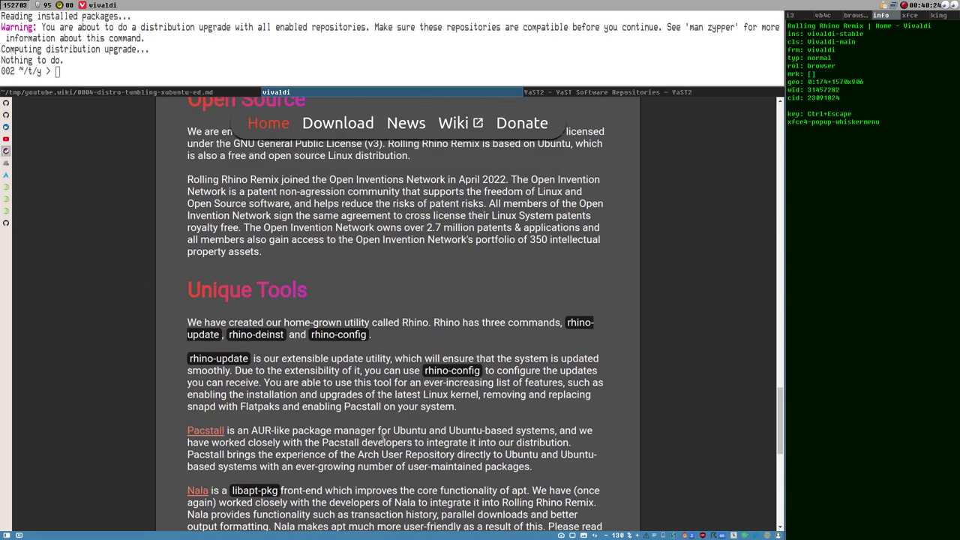
drag(568, 322, 367, 333)
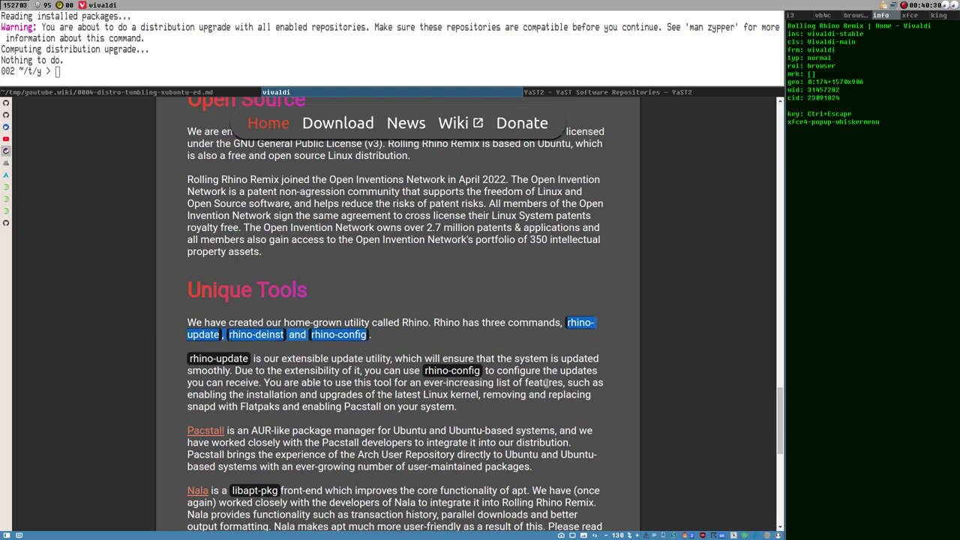
drag(781, 412, 739, 96)
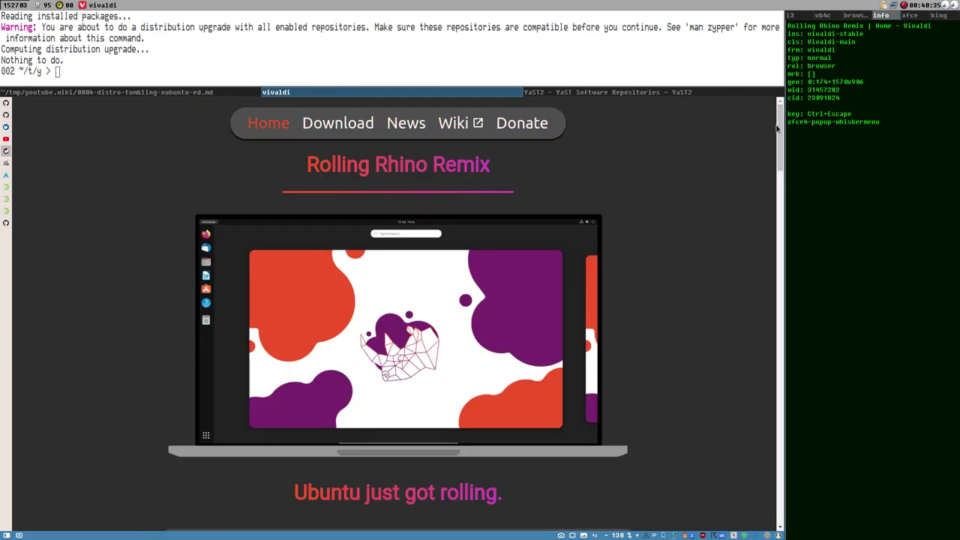
drag(780, 132, 711, 131)
- Review the Usage and Origins sections of the rolling-rhino README, and check the configured software repositories in YaST2
click(7, 115)
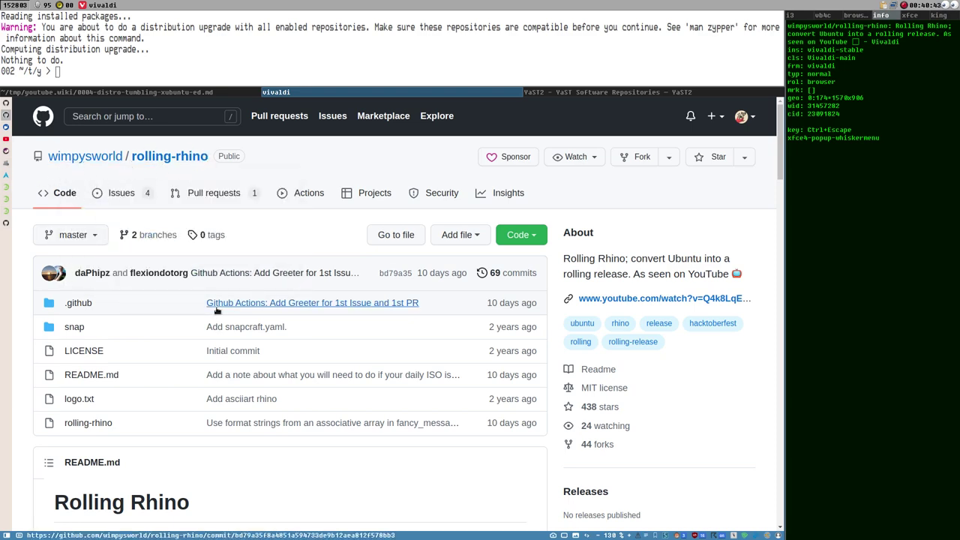
drag(781, 150, 786, 411)
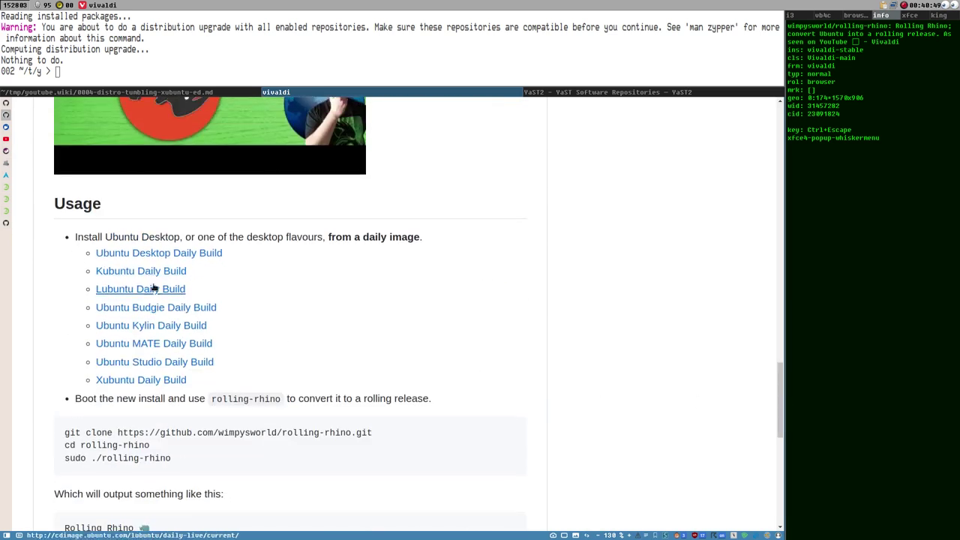
scroll(346, 317, up, 3)
scroll(344, 317, up, 12)
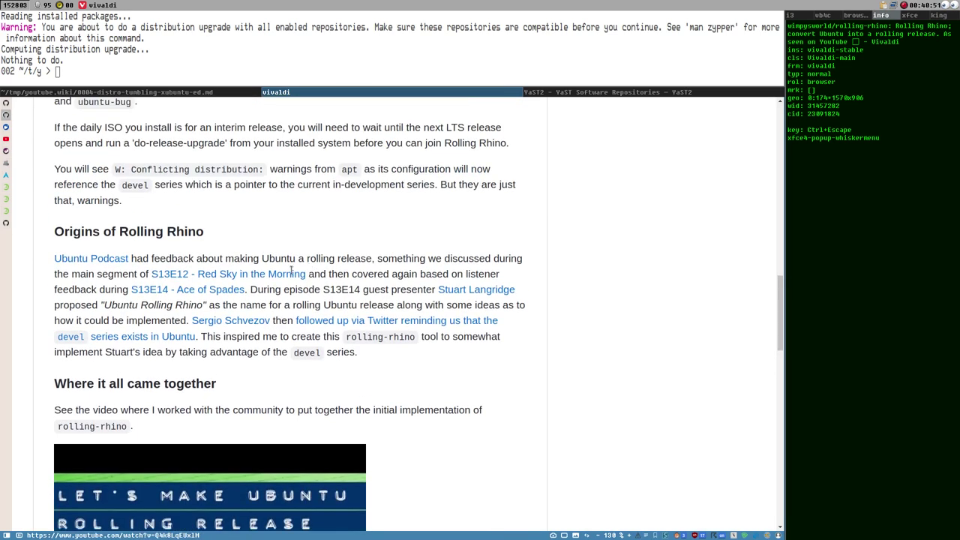
drag(781, 300, 754, 122)
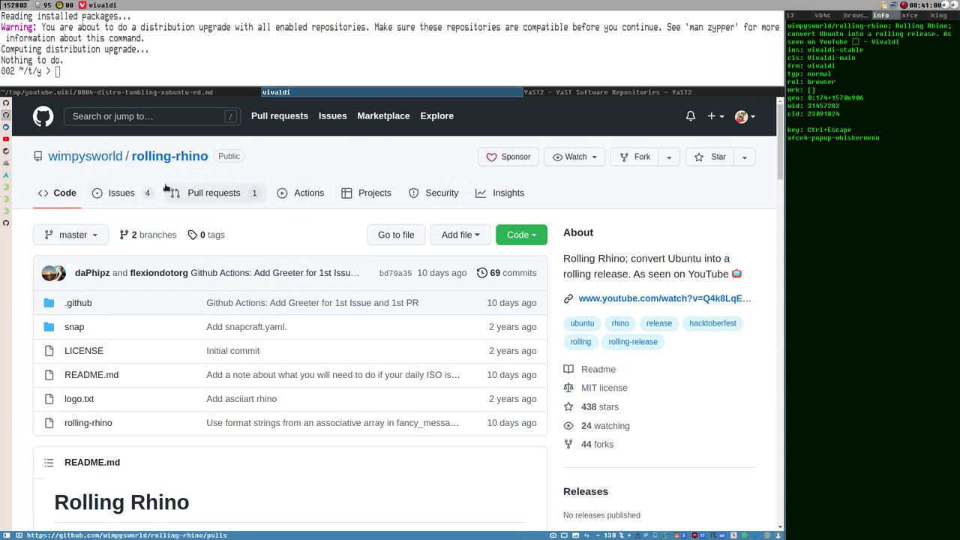
click(592, 92)
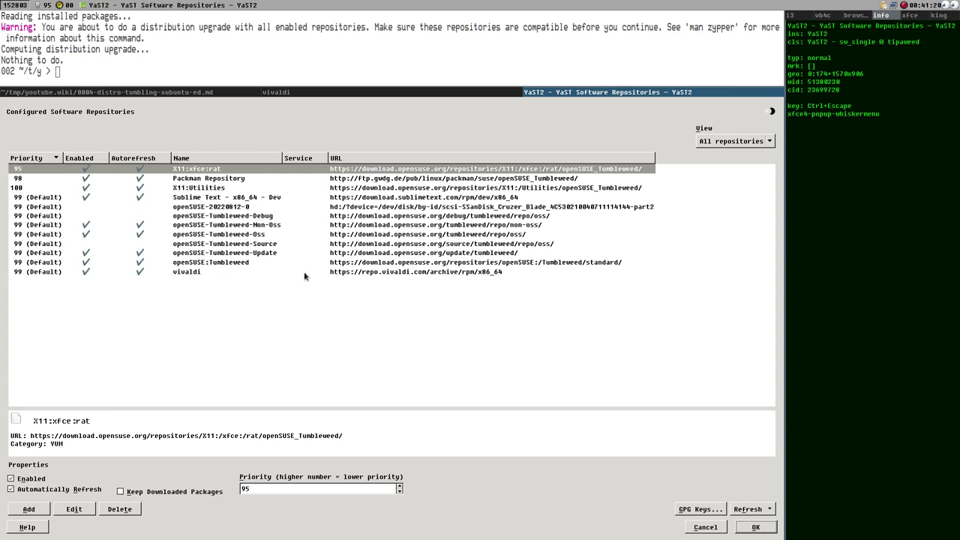
- Switch back to Vivaldi and open the deb-get repository from the wimpysworld organization page
click(372, 95)
click(78, 159)
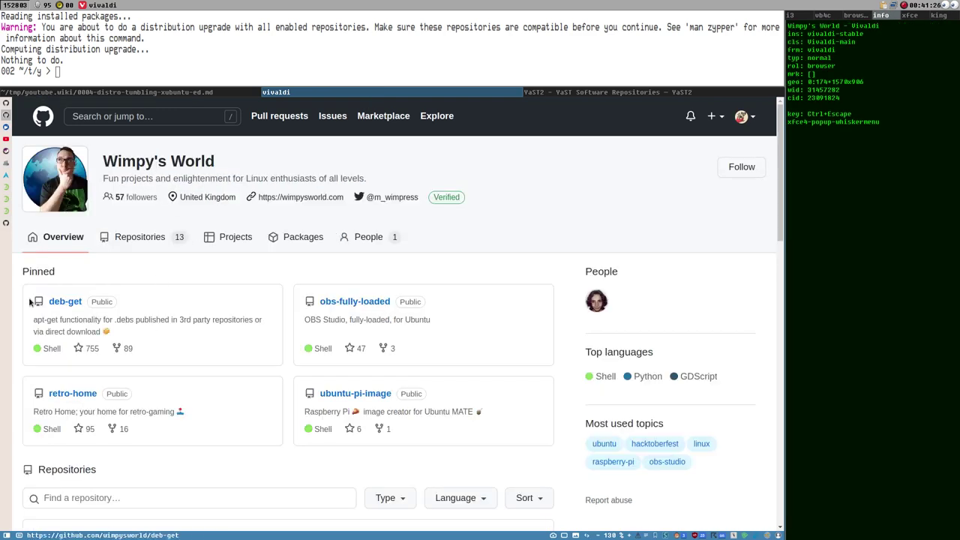
click(64, 304)
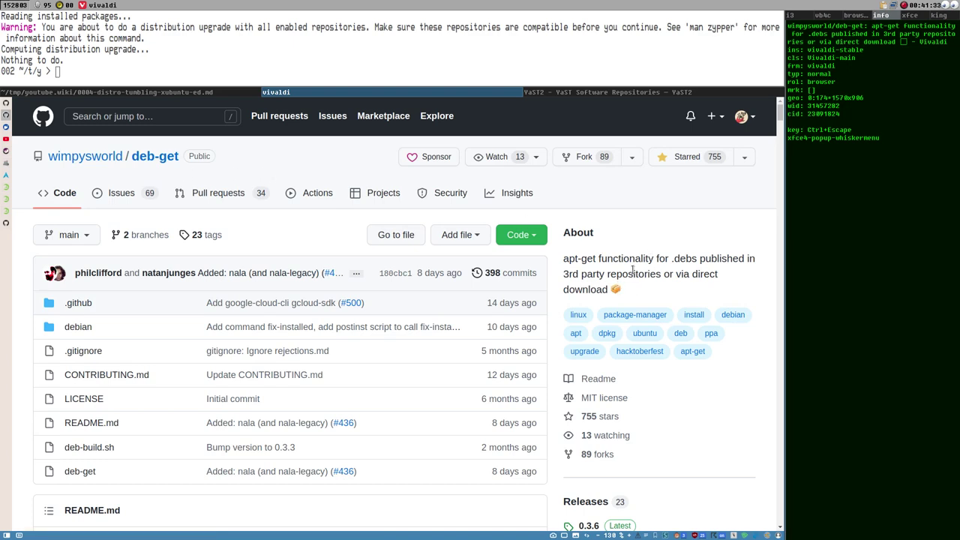
- Highlight ".deb" in the deb-get repository's About description
scroll(430, 208, down, 1)
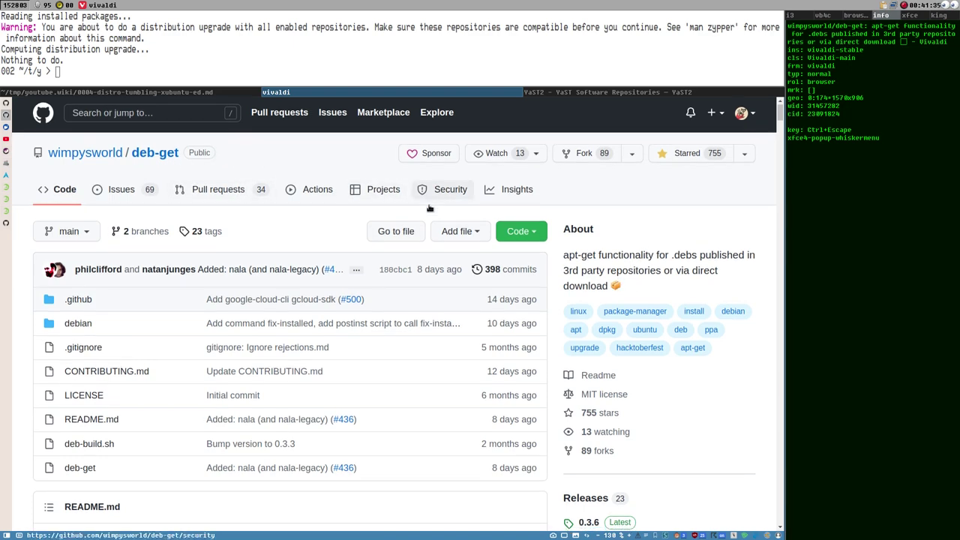
scroll(430, 208, down, 2)
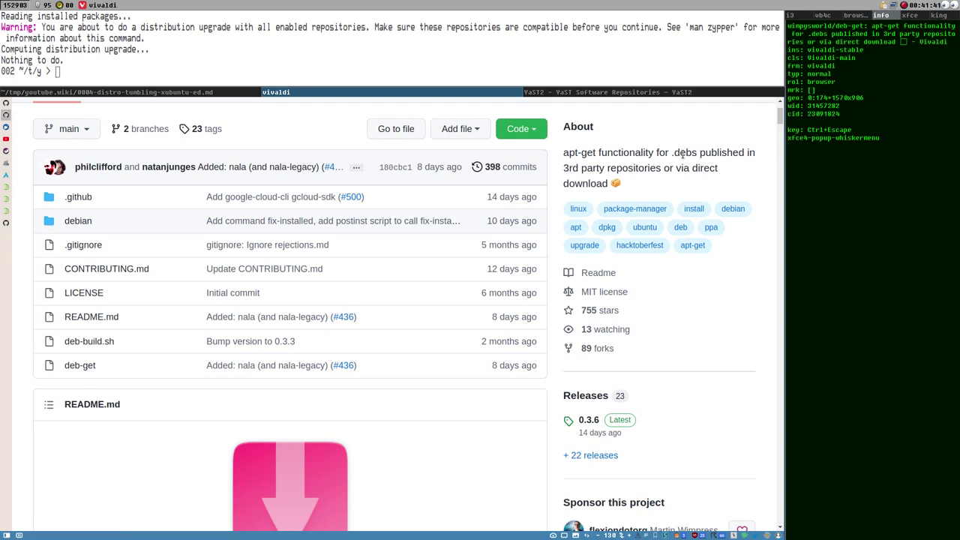
drag(674, 153, 706, 154)
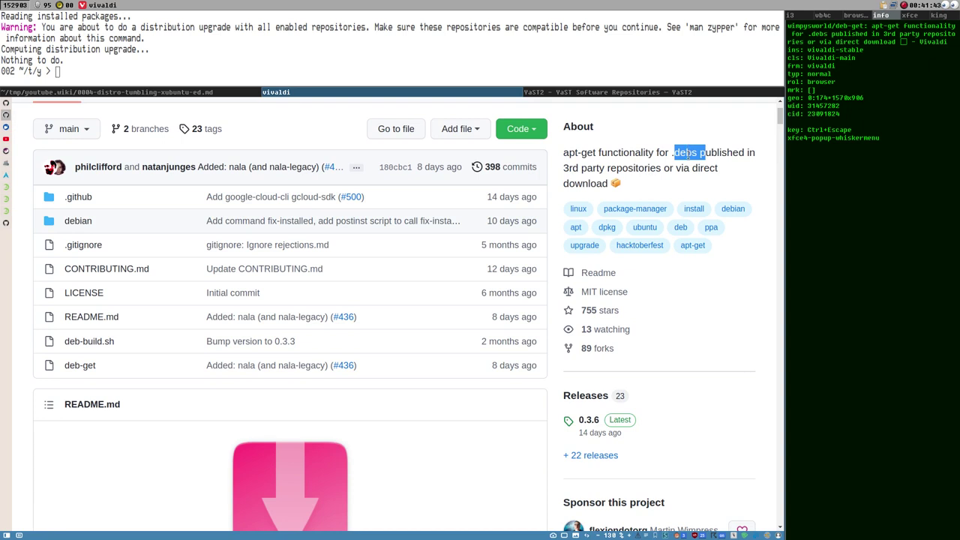
click(695, 152)
drag(674, 153, 697, 154)
click(693, 154)
drag(690, 153, 662, 166)
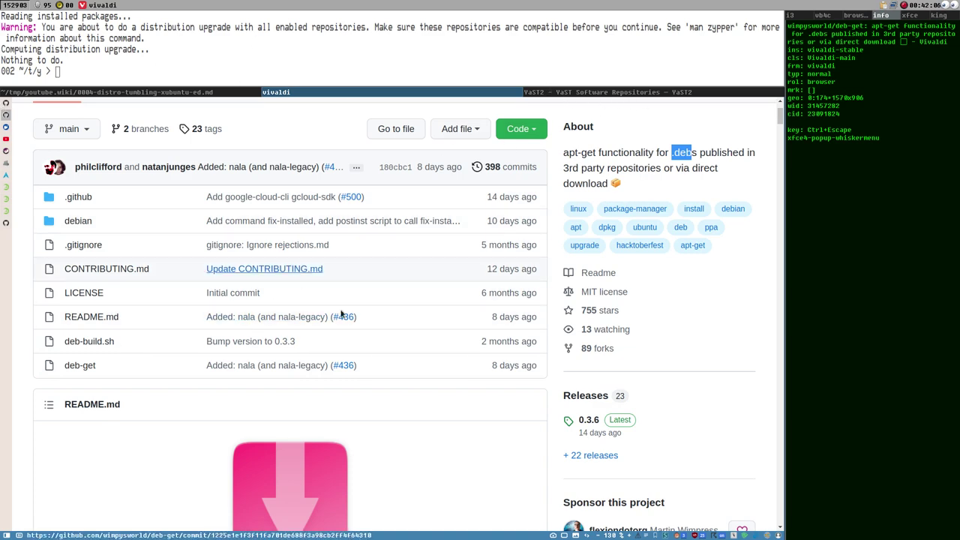
- Review the deb-get repository's file list, About details and the README's Introduction and Install sections
scroll(530, 241, down, 2)
scroll(613, 254, up, 3)
scroll(613, 254, down, 3)
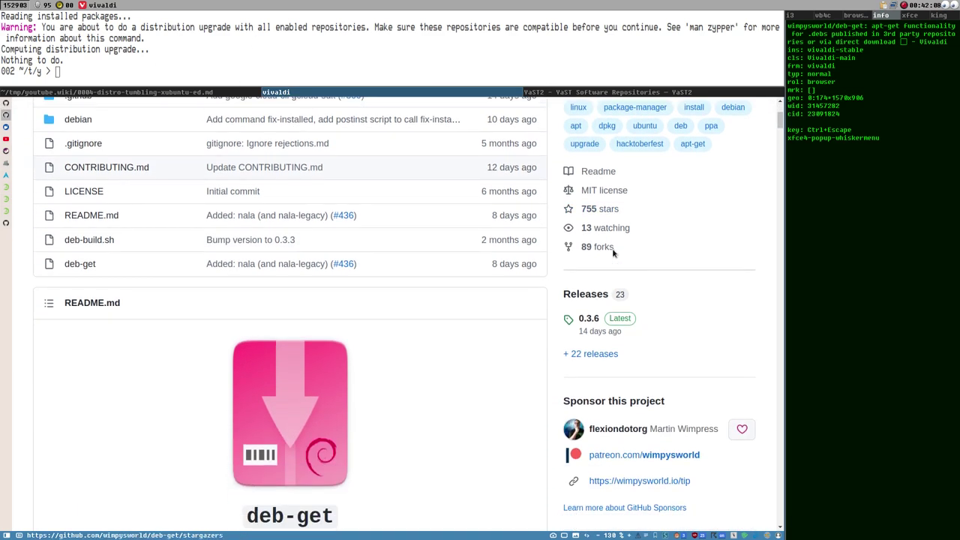
scroll(641, 141, up, 2)
scroll(647, 200, up, 2)
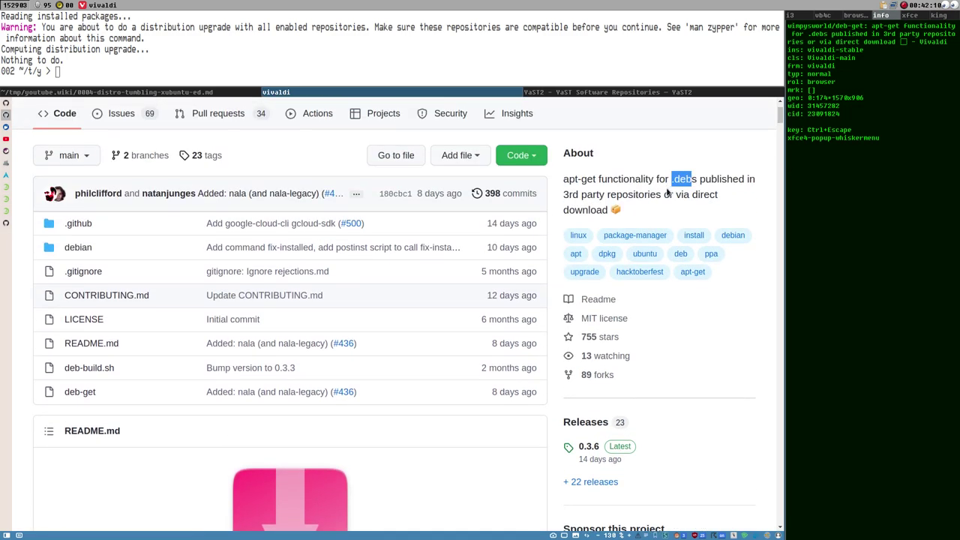
scroll(656, 180, up, 1)
scroll(717, 171, down, 6)
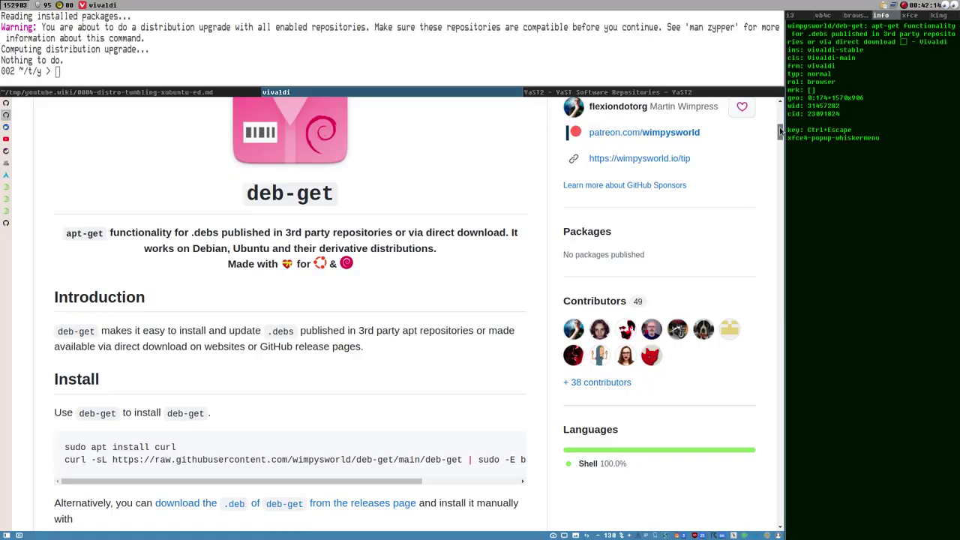
- Examine the README's table of packages supported by deb-get, working back from vivaldi-stable to the nala and nala-legacy entries
drag(780, 131, 802, 431)
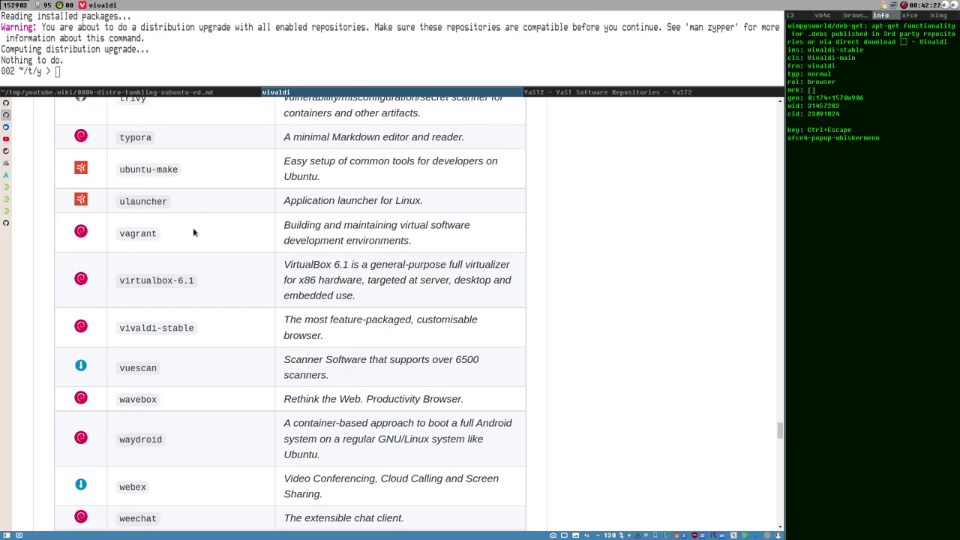
scroll(189, 261, up, 3)
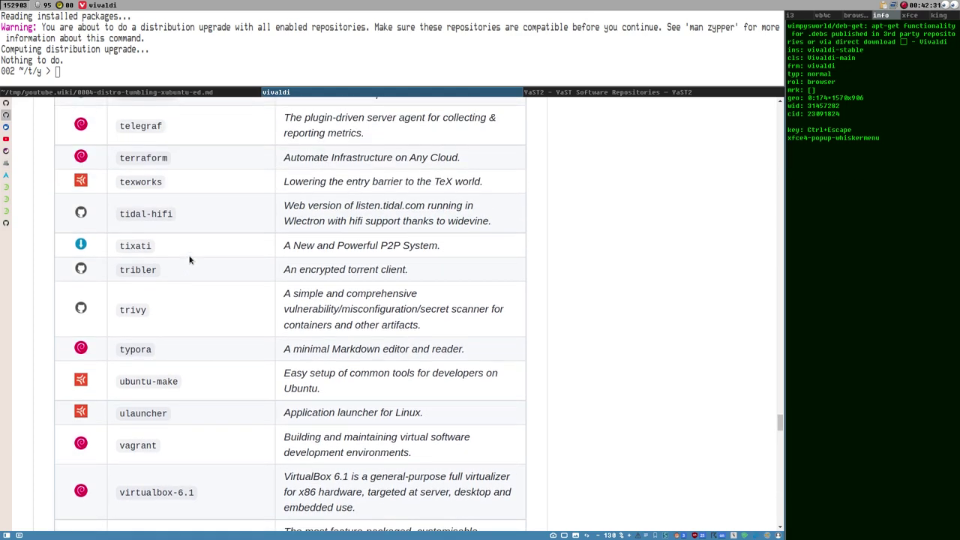
scroll(189, 260, up, 3)
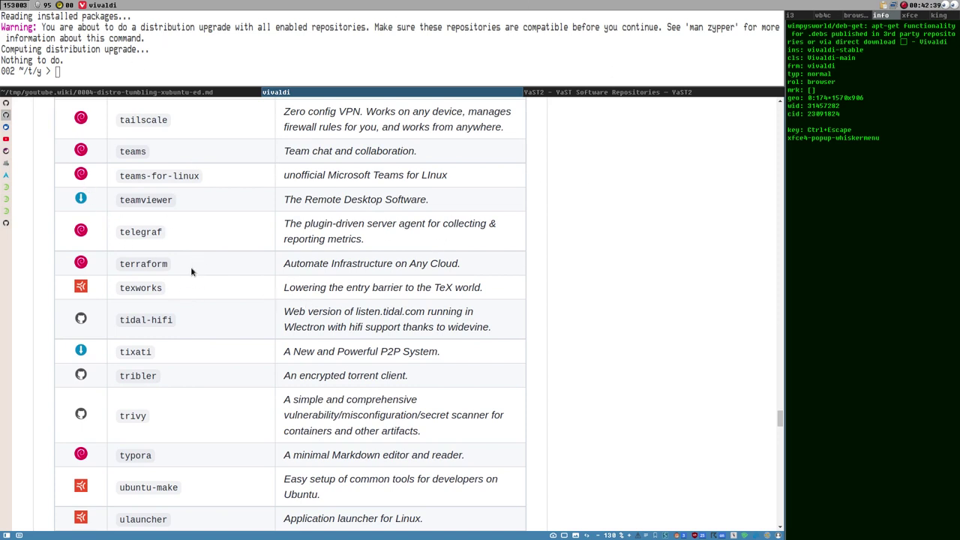
scroll(210, 281, up, 2)
scroll(225, 297, up, 7)
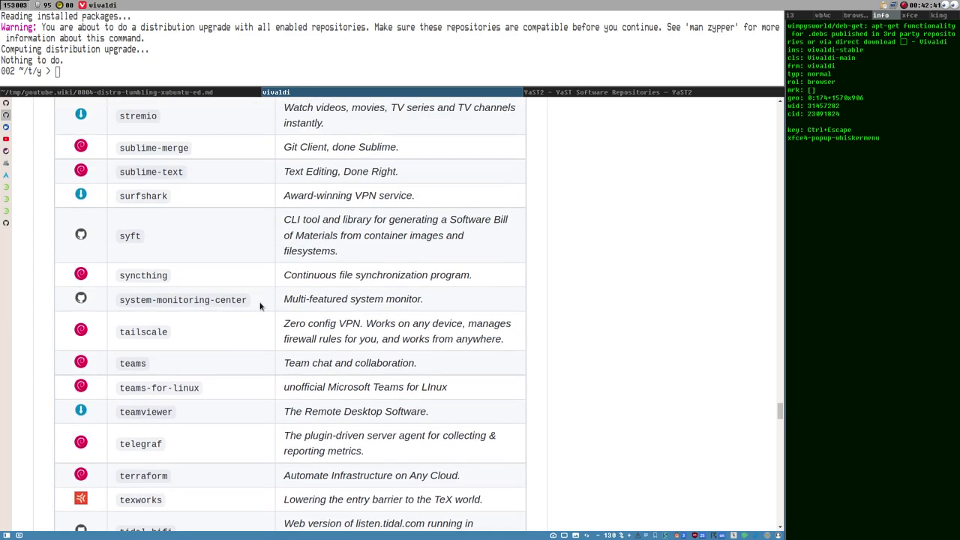
scroll(169, 276, up, 4)
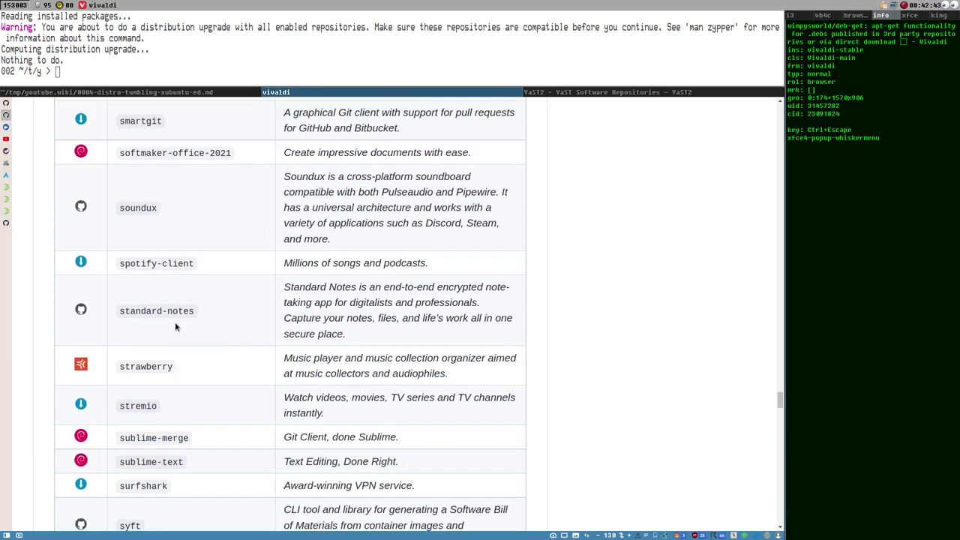
scroll(174, 435, up, 10)
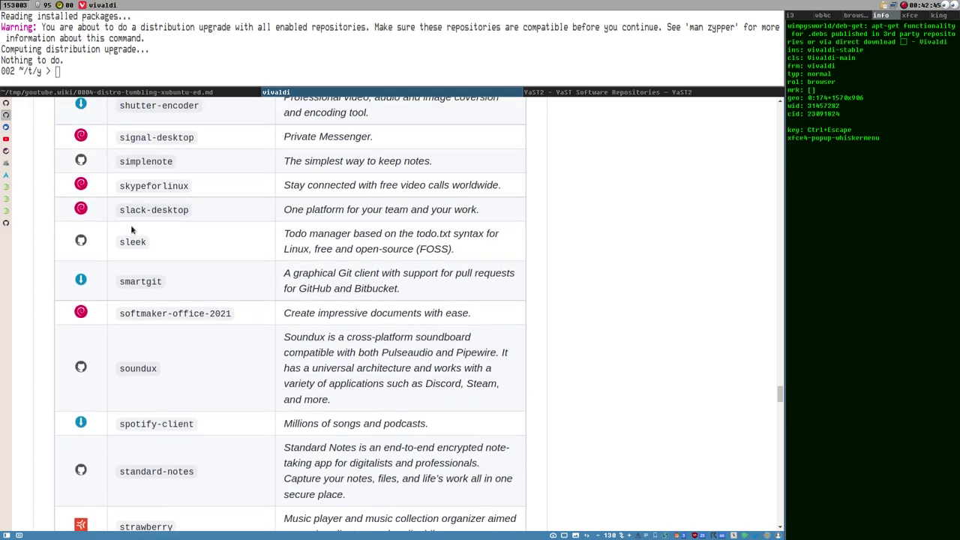
scroll(180, 278, up, 5)
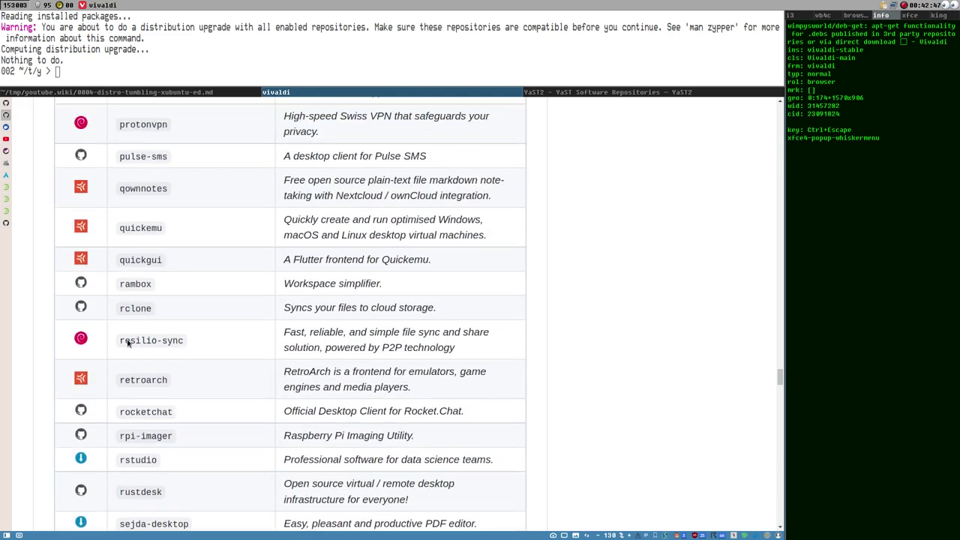
scroll(148, 312, up, 14)
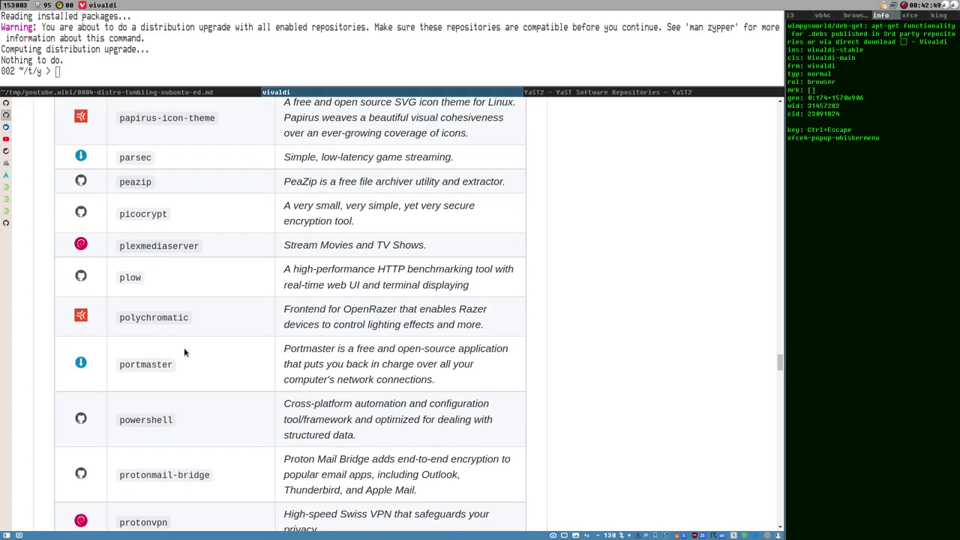
drag(780, 359, 766, 337)
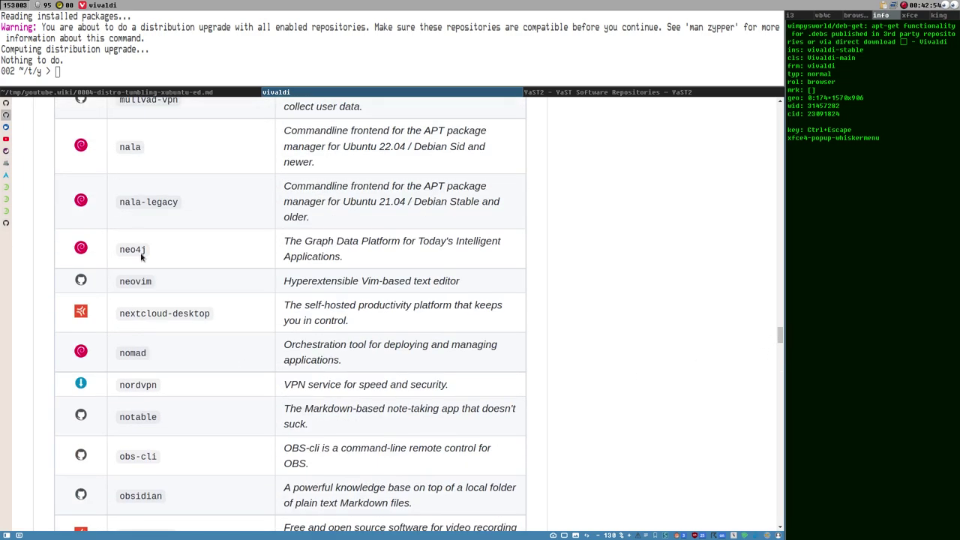
scroll(80, 246, up, 2)
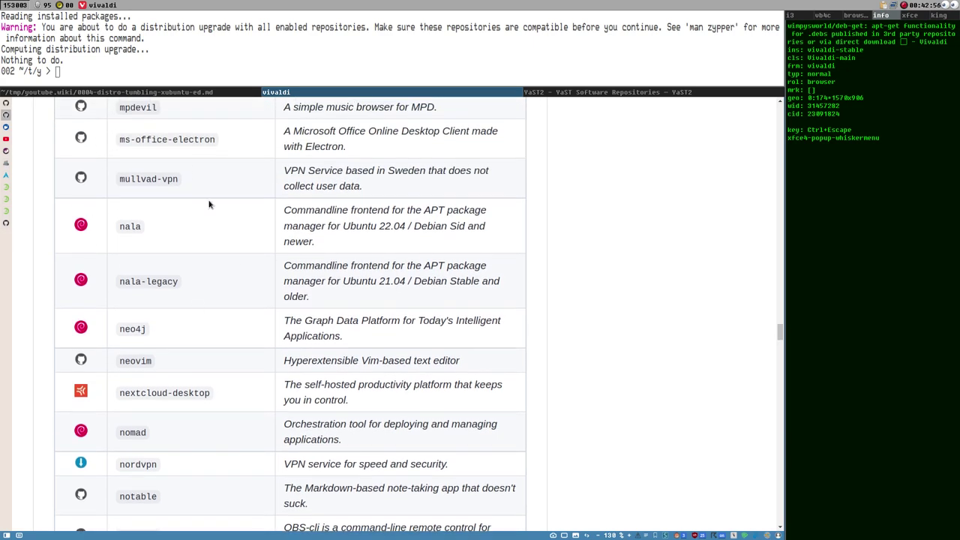
scroll(184, 204, up, 3)
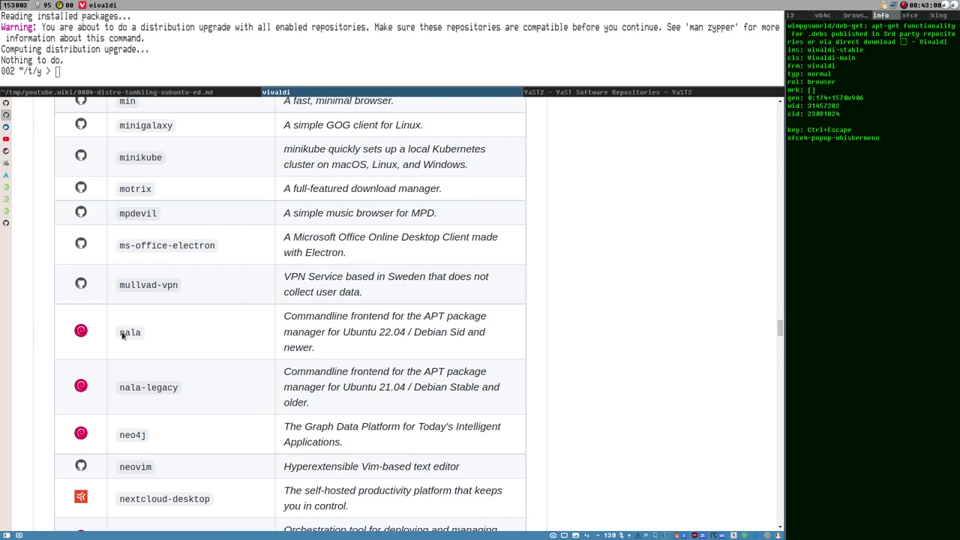
- Highlight the nala package name and the first line of its description in the supported packages table
drag(121, 333, 145, 337)
drag(279, 321, 492, 322)
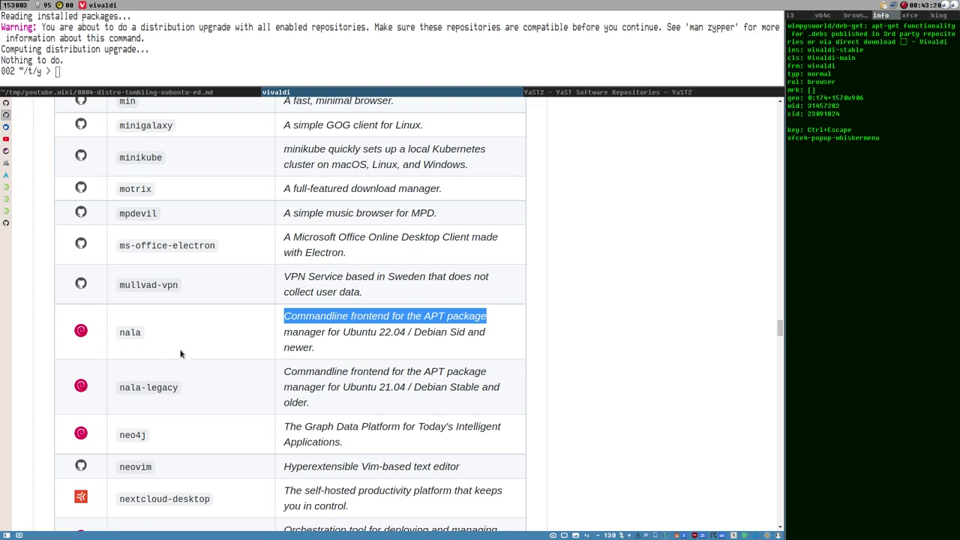
- Open the min package's source from the README table in a new tab and visit its minbrowser/min repository on GitHub
scroll(180, 351, up, 3)
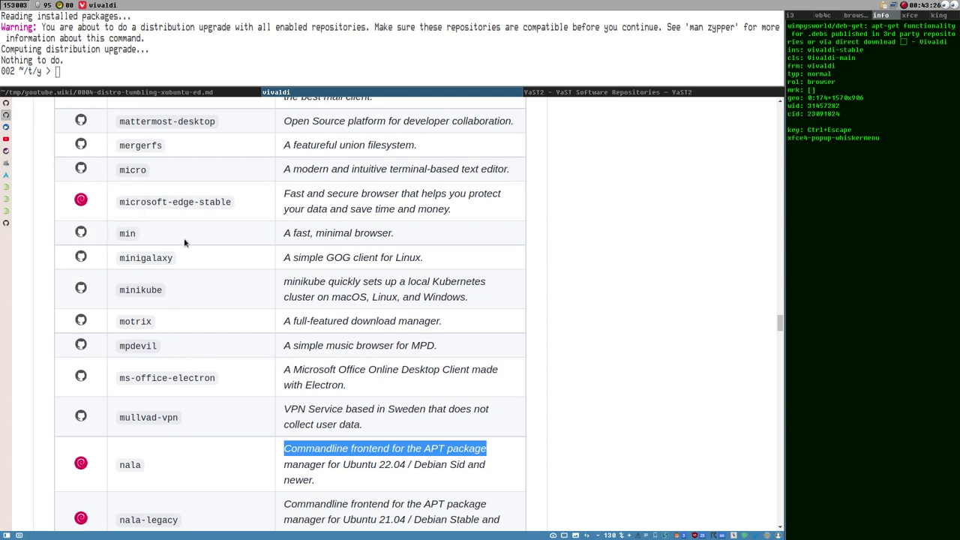
middle_click(81, 235)
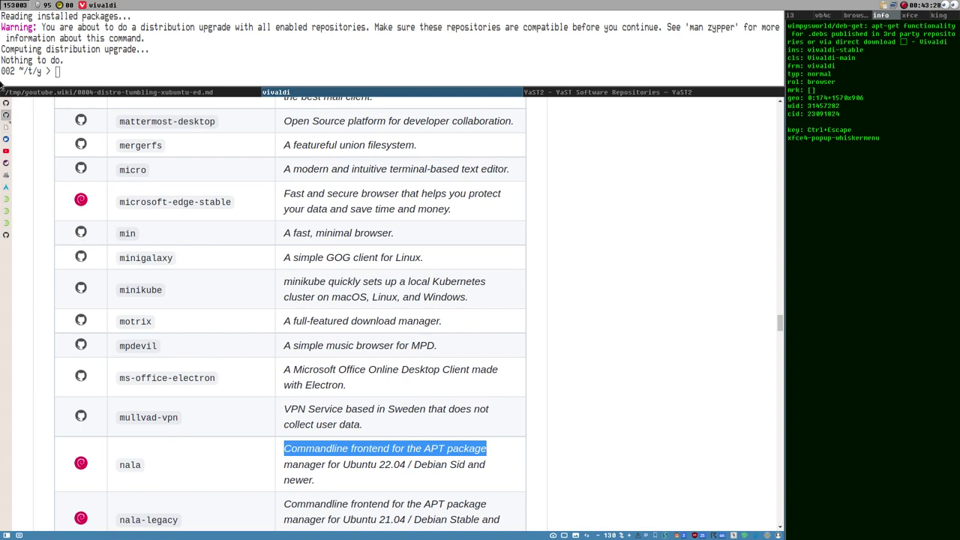
click(6, 129)
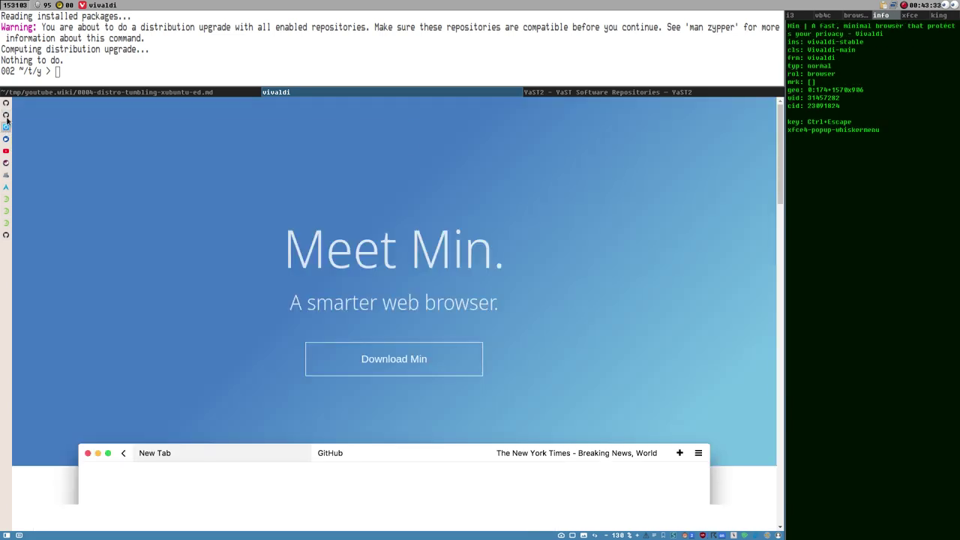
drag(781, 135, 777, 463)
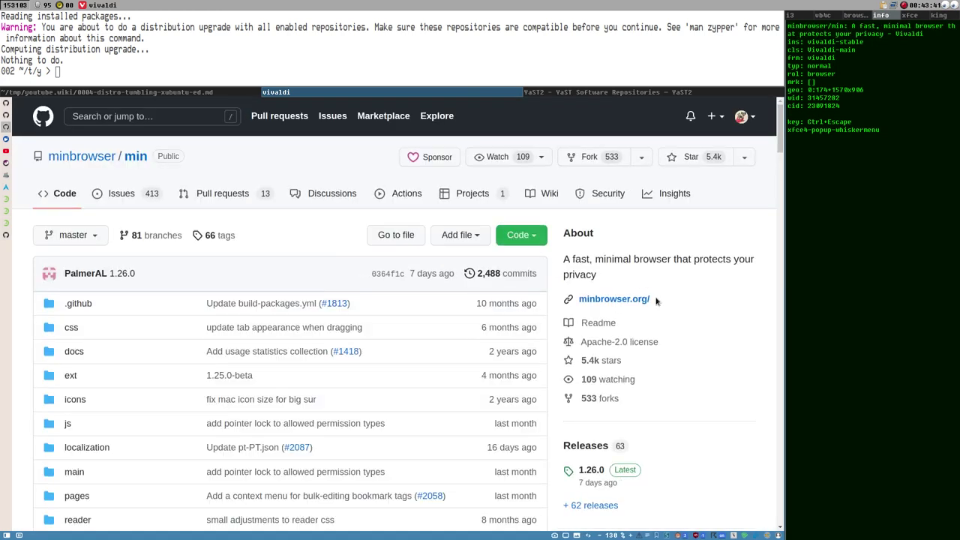
- Open the Min browser's releases and review the assets offered for version 1.26.0
click(576, 446)
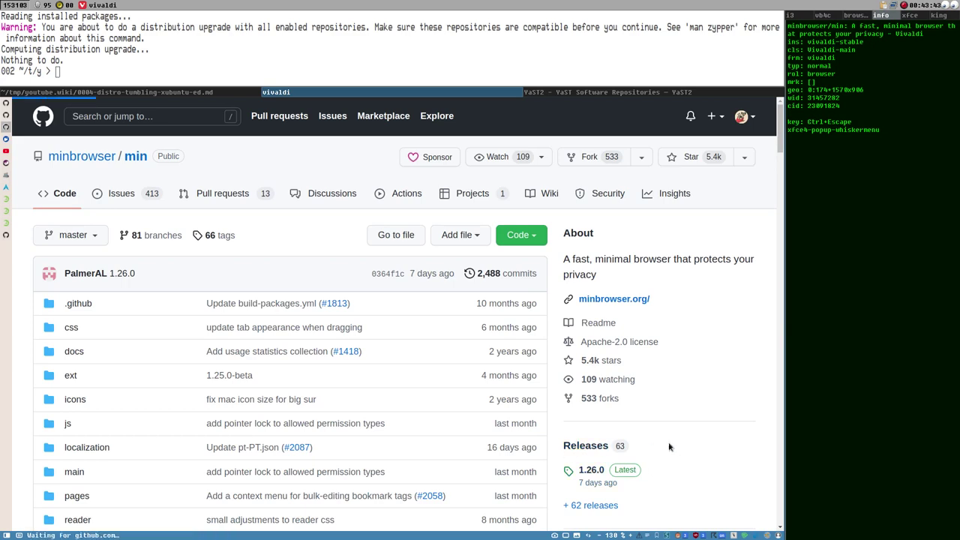
scroll(594, 345, down, 5)
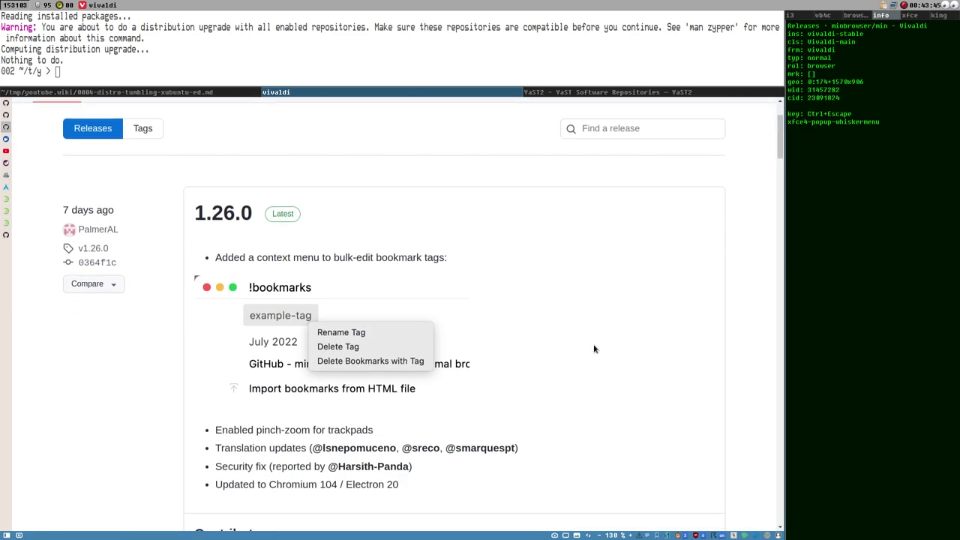
scroll(595, 345, down, 3)
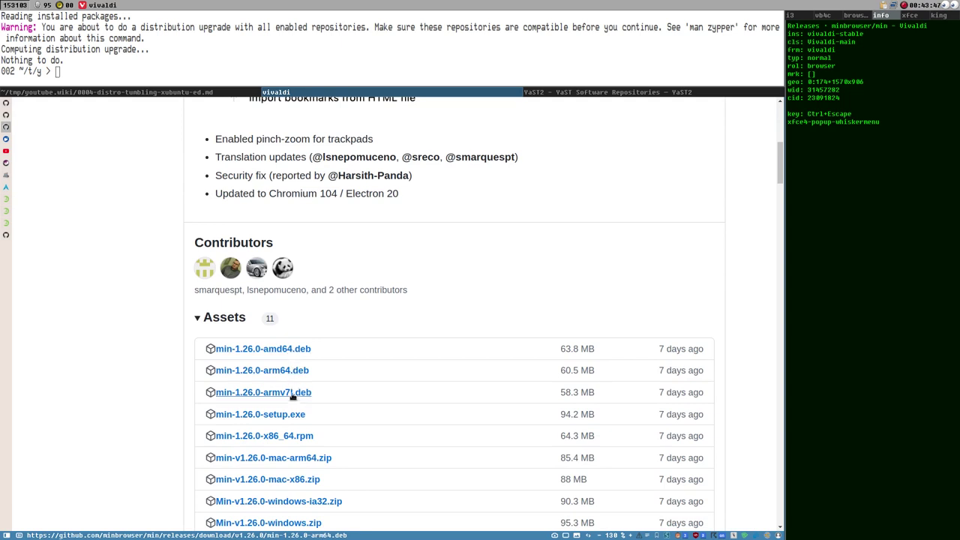
scroll(319, 379, down, 2)
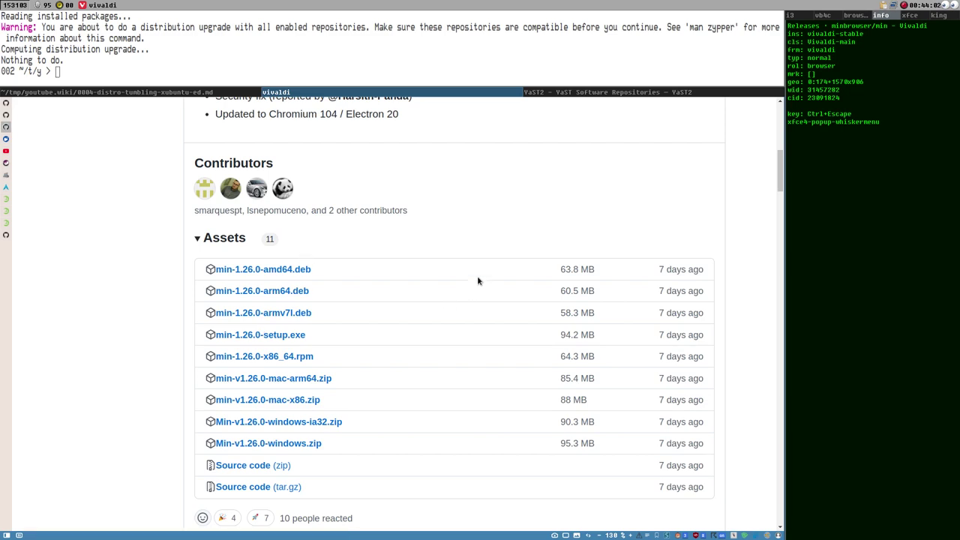
scroll(435, 298, up, 3)
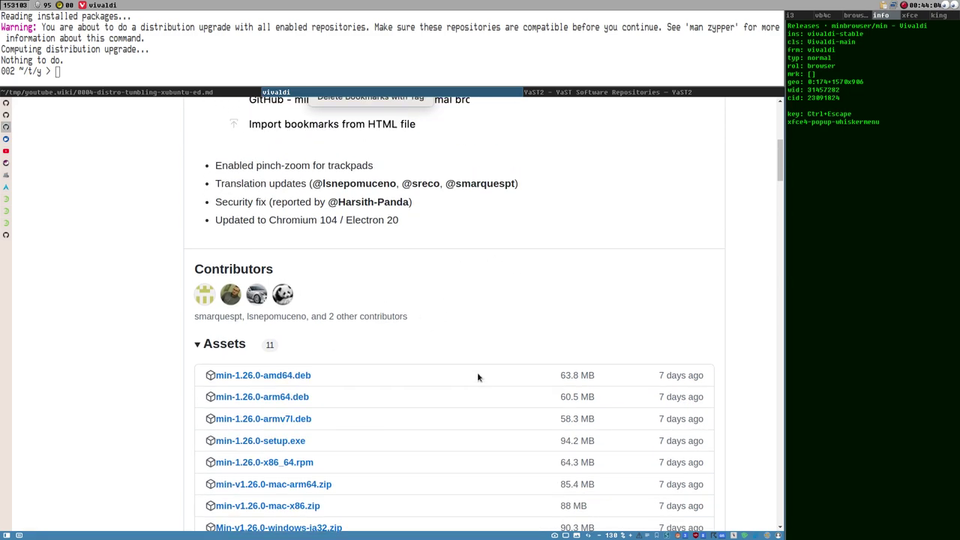
scroll(478, 377, up, 10)
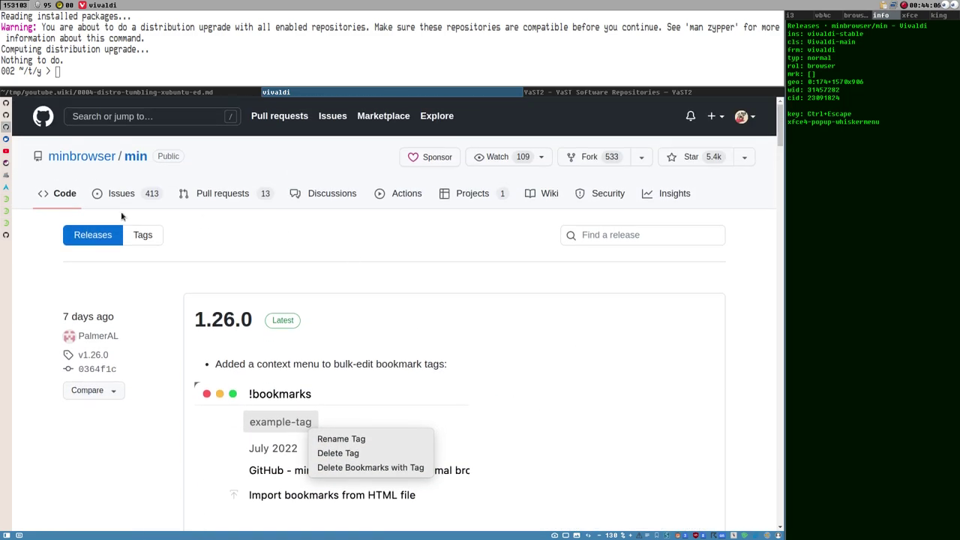
- Return to the deb-get README and review the usage commands and the start of the supported packages table
click(6, 115)
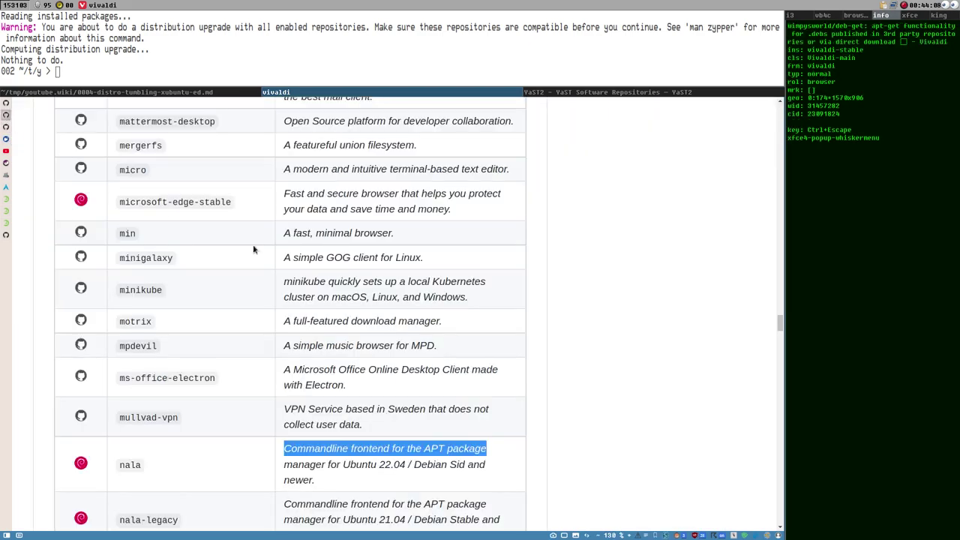
drag(786, 316, 747, 99)
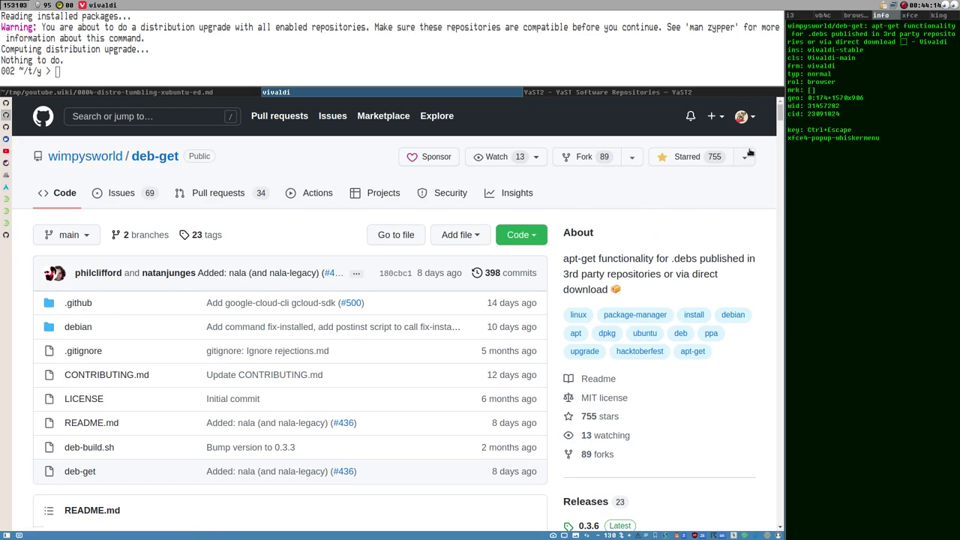
drag(781, 112, 780, 210)
scroll(496, 324, up, 6)
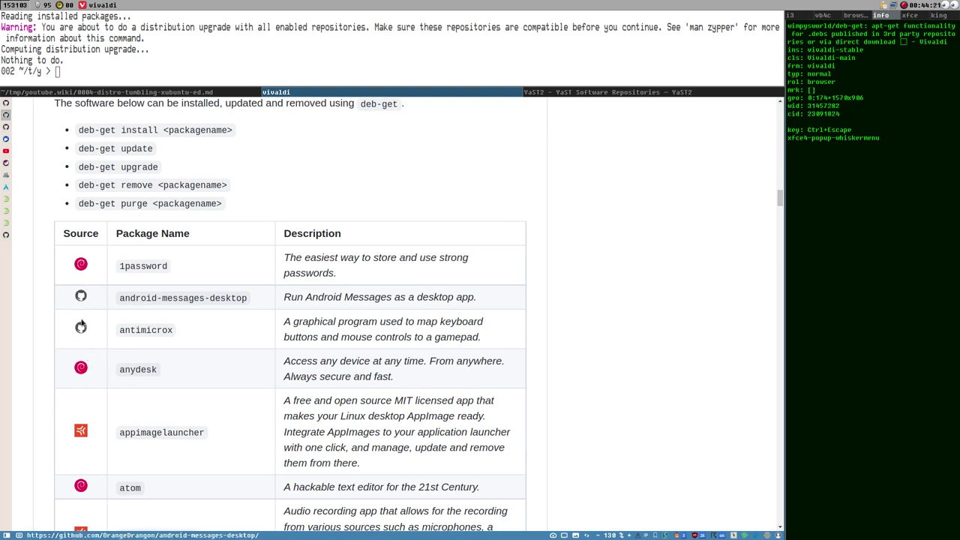
- Switch back to the Min releases page and examine the .deb files among the 1.26.0 assets
click(6, 128)
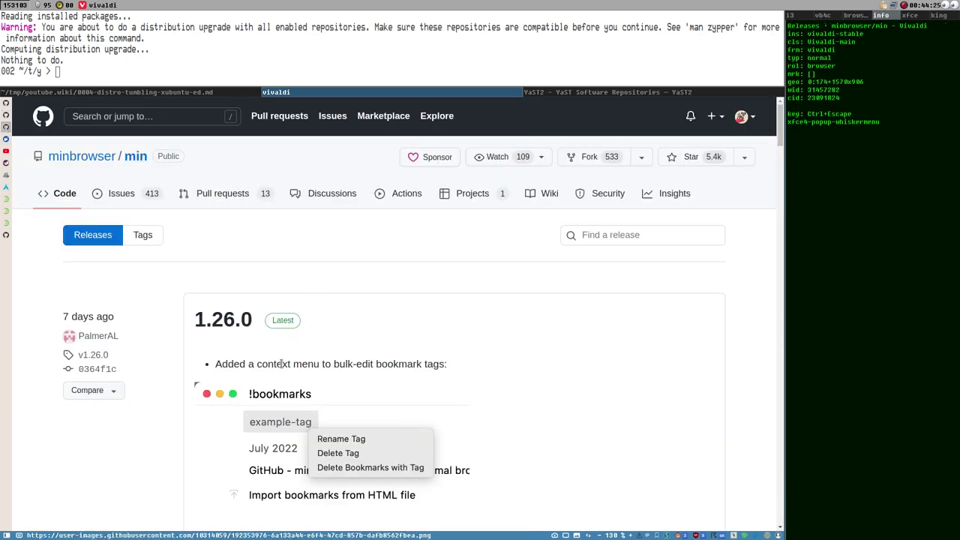
scroll(217, 330, down, 1)
scroll(222, 308, up, 1)
scroll(225, 292, down, 6)
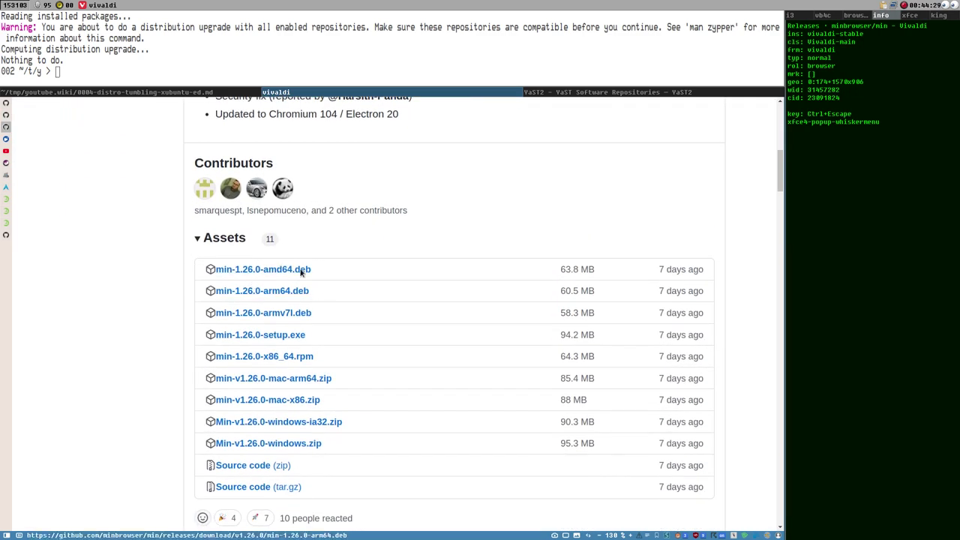
scroll(361, 320, up, 3)
scroll(360, 345, up, 3)
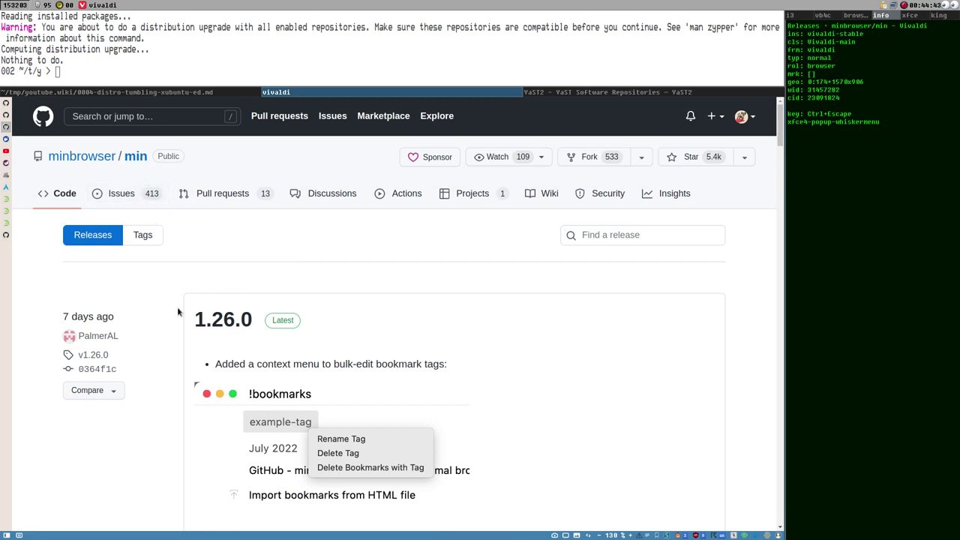
- Compare the deb-get package list in Vivaldi with the configured software repositories in YaST2, ending back on the deb-get README
click(6, 116)
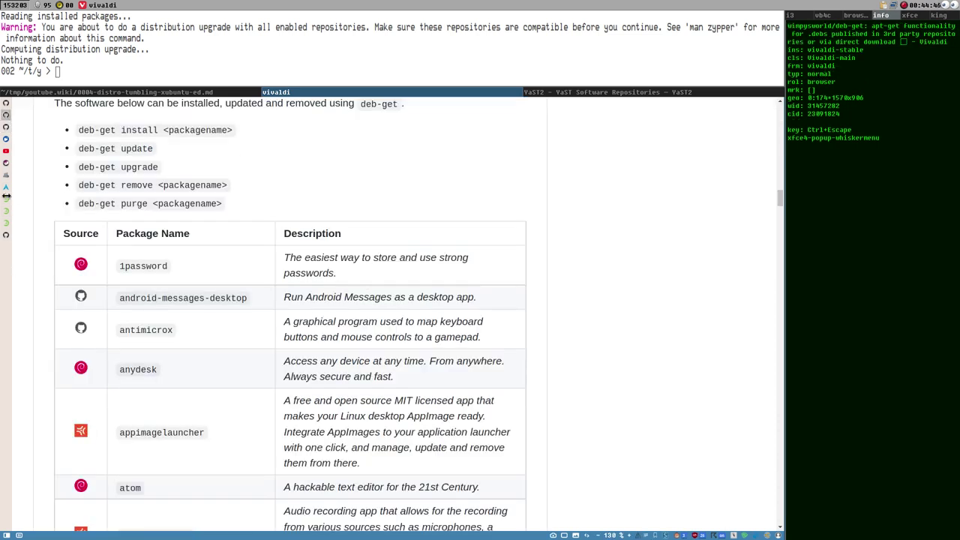
click(548, 92)
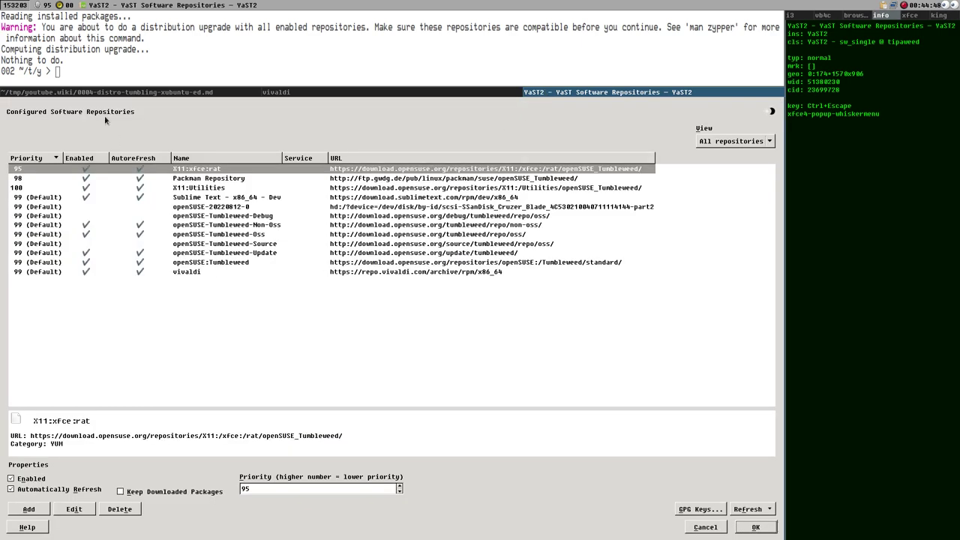
click(340, 91)
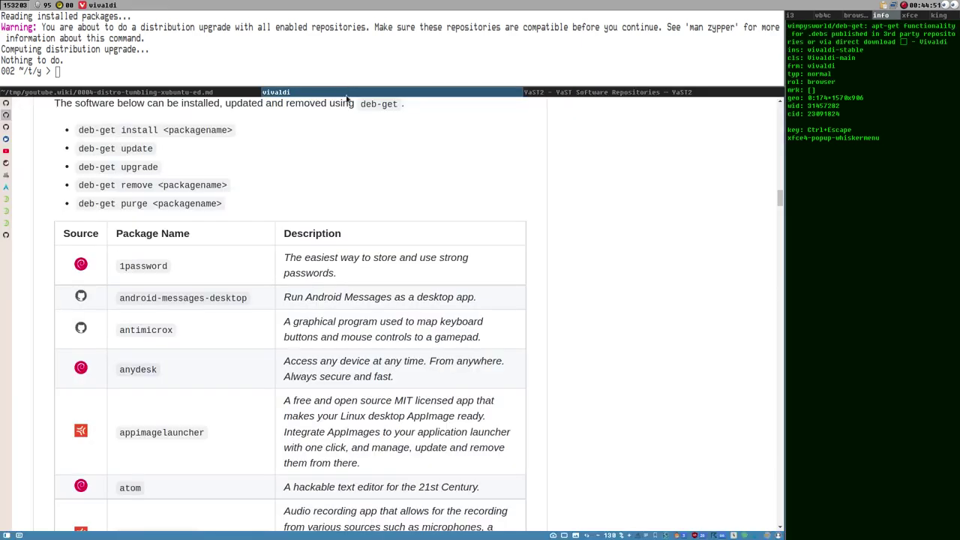
click(555, 92)
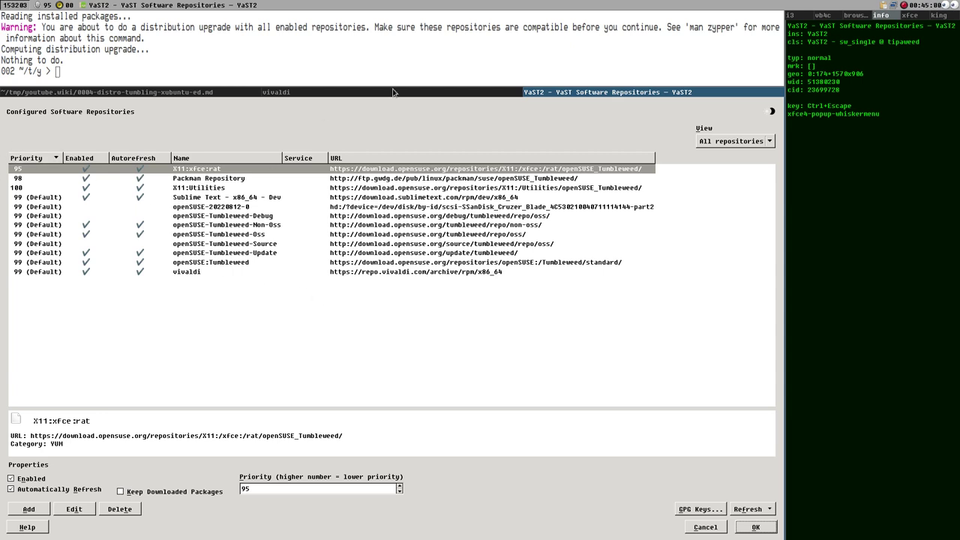
click(347, 93)
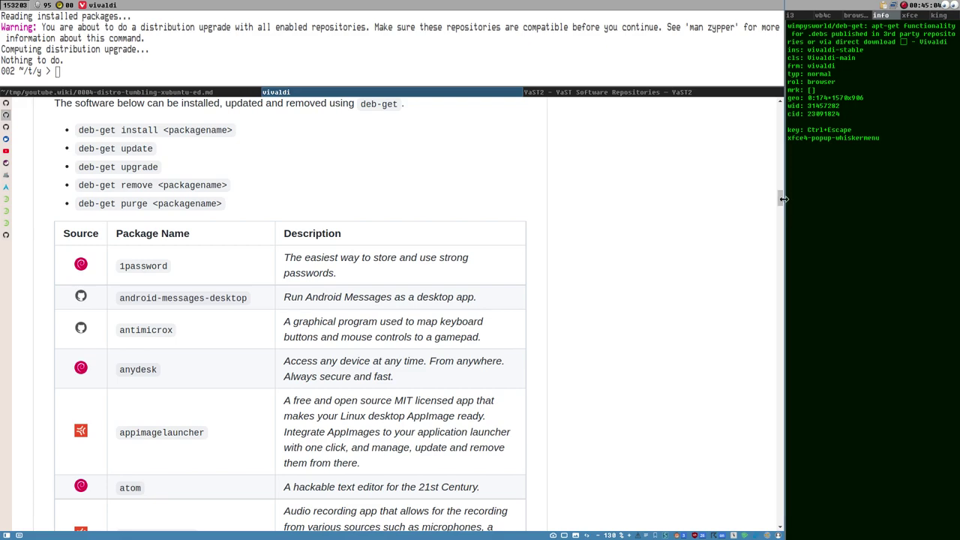
- Skim the deb-get repository's main page and open the deb-get script from its file list
drag(780, 195, 777, 105)
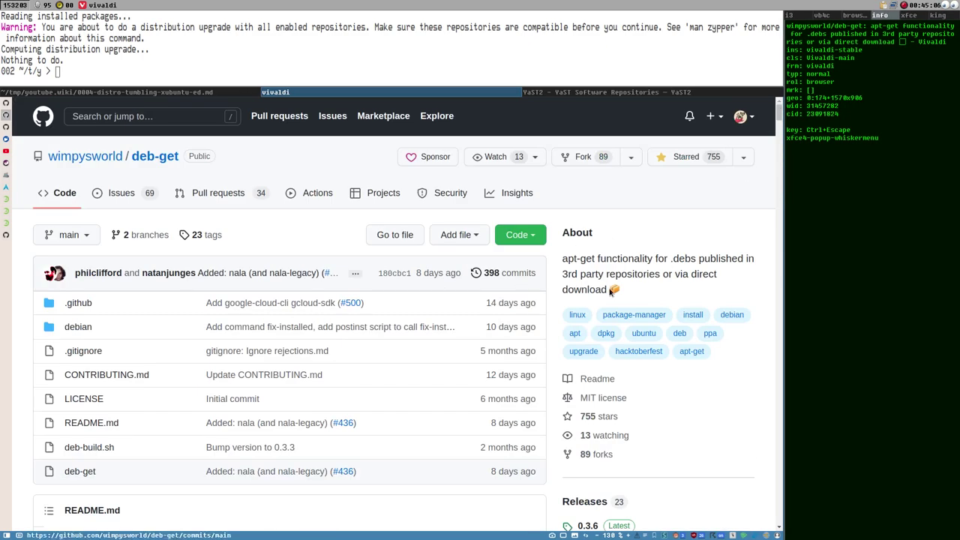
scroll(587, 339, down, 8)
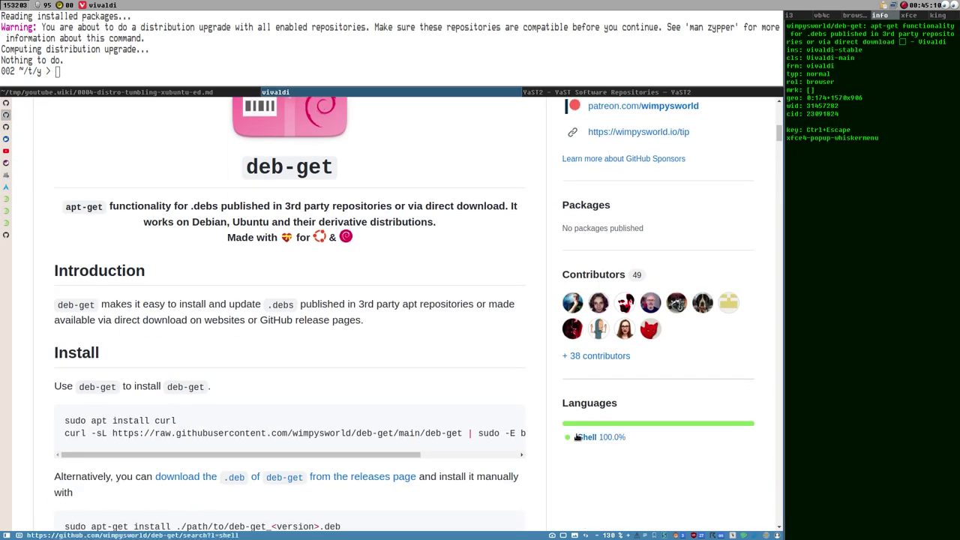
scroll(604, 405, up, 5)
click(78, 233)
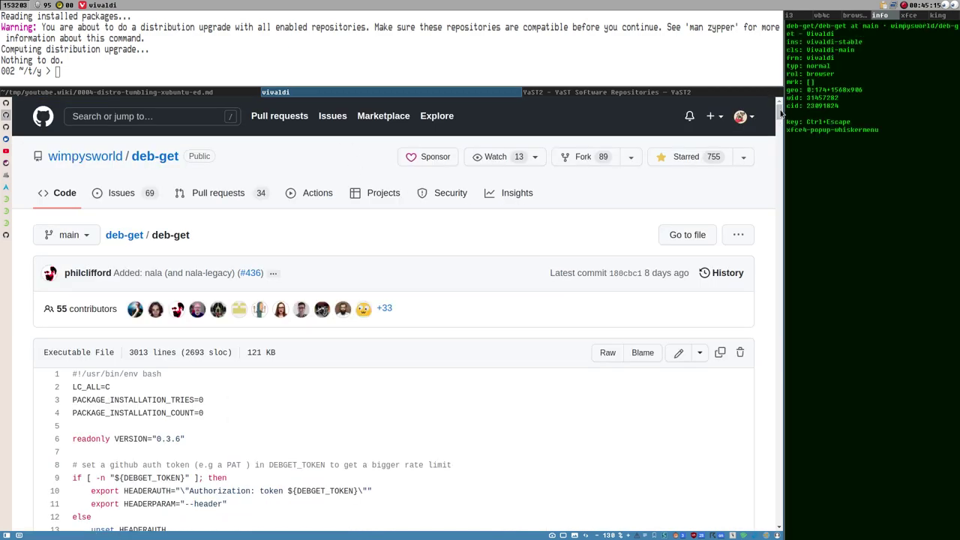
- Examine the per-package functions in the deb-get script, such as deb_duf, deb_zenith and deb_igdm
drag(780, 113, 778, 231)
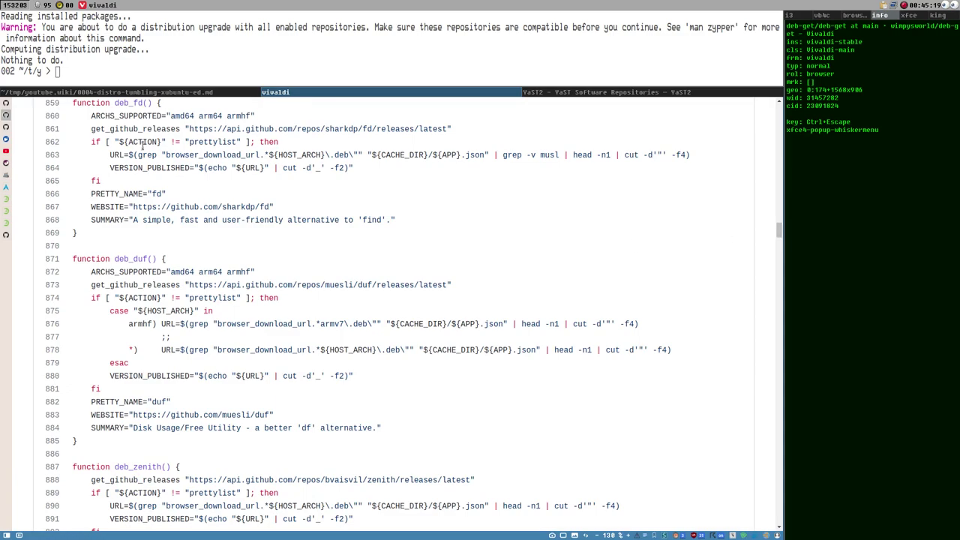
scroll(704, 228, down, 3)
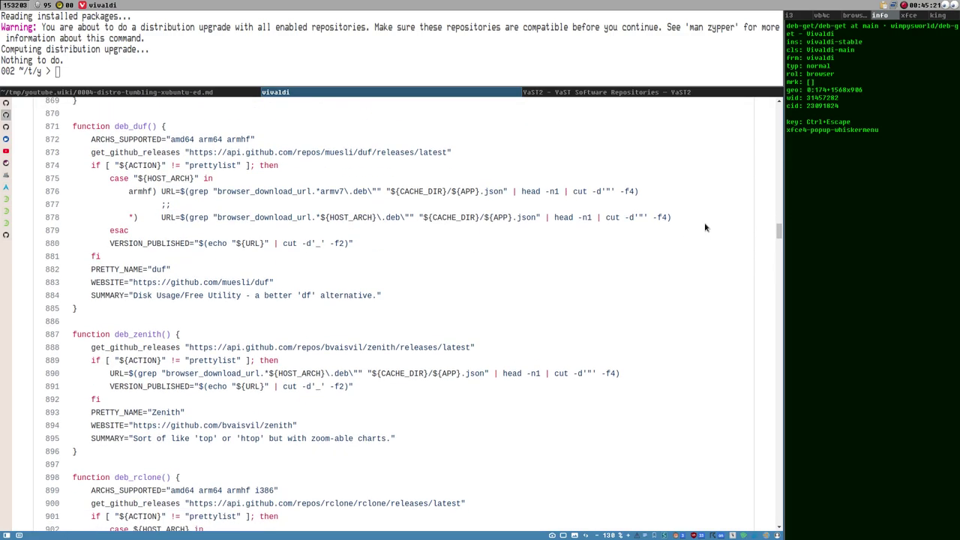
drag(779, 229, 781, 328)
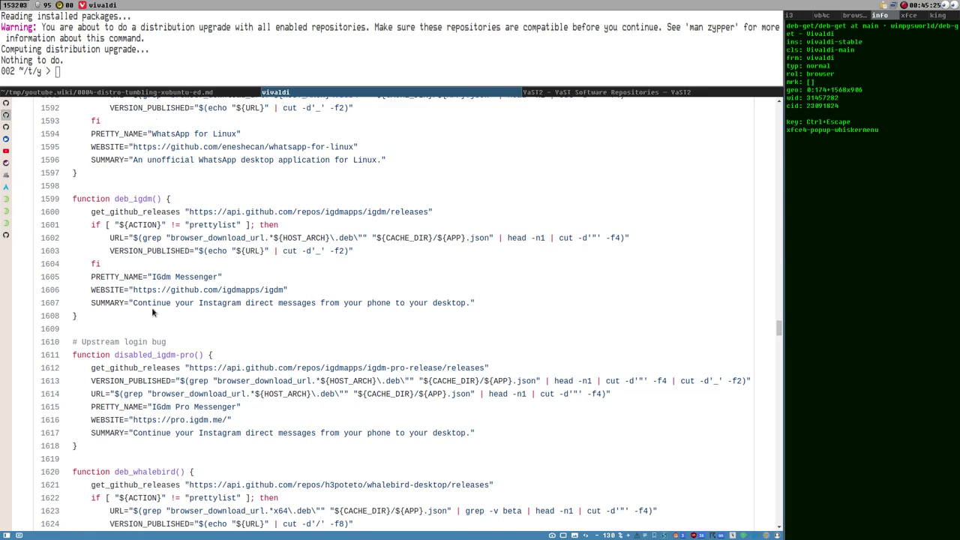
drag(778, 330, 780, 480)
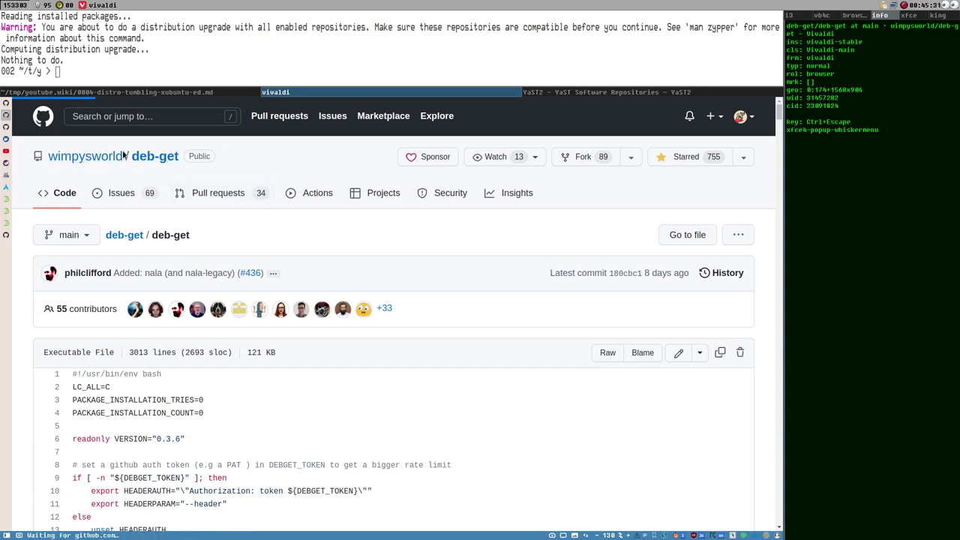
- Look over the open Rolling Rhino Remix, Xubuntu 22.10 daily build and Min releases pages in turn
click(6, 164)
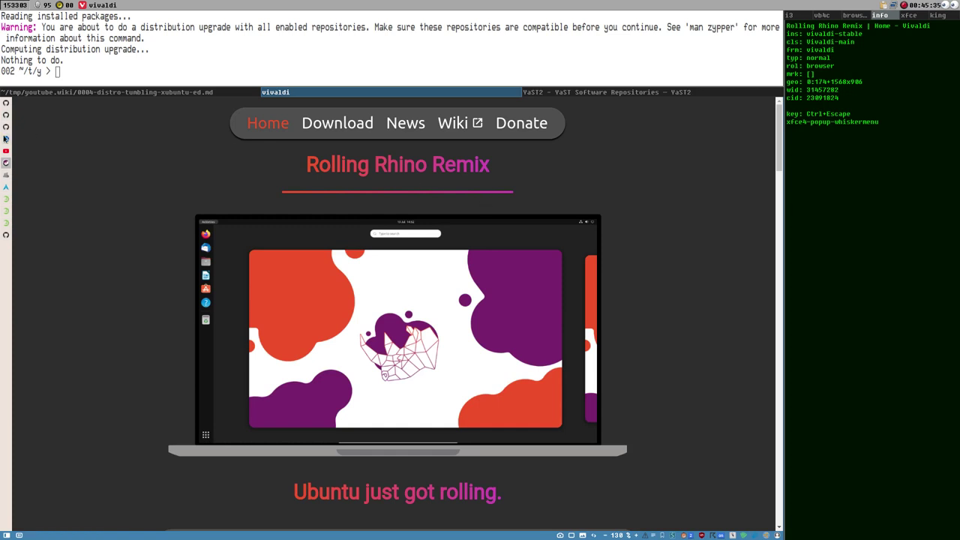
click(5, 140)
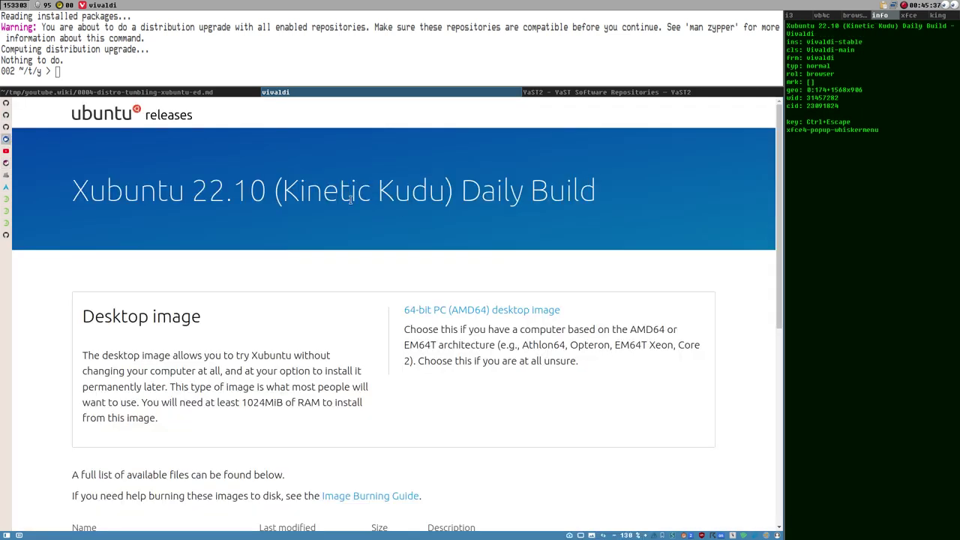
click(5, 127)
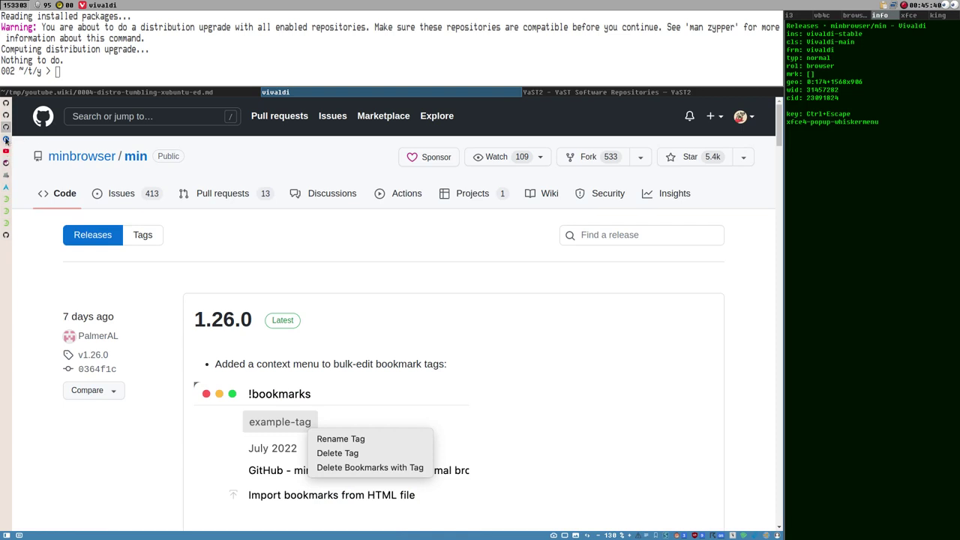
- Return to the deb-get repository's main page and review its file list, sidebar details and README header
click(5, 115)
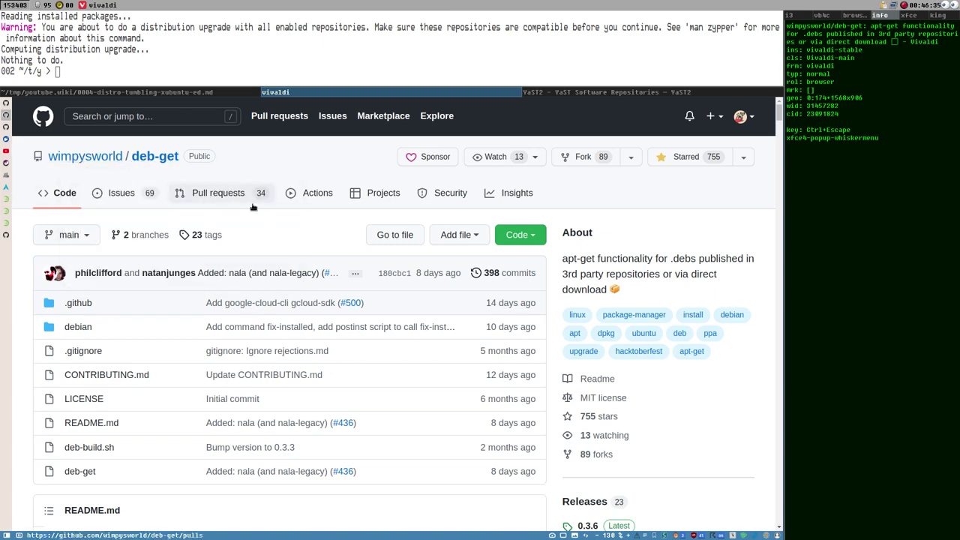
scroll(306, 403, down, 4)
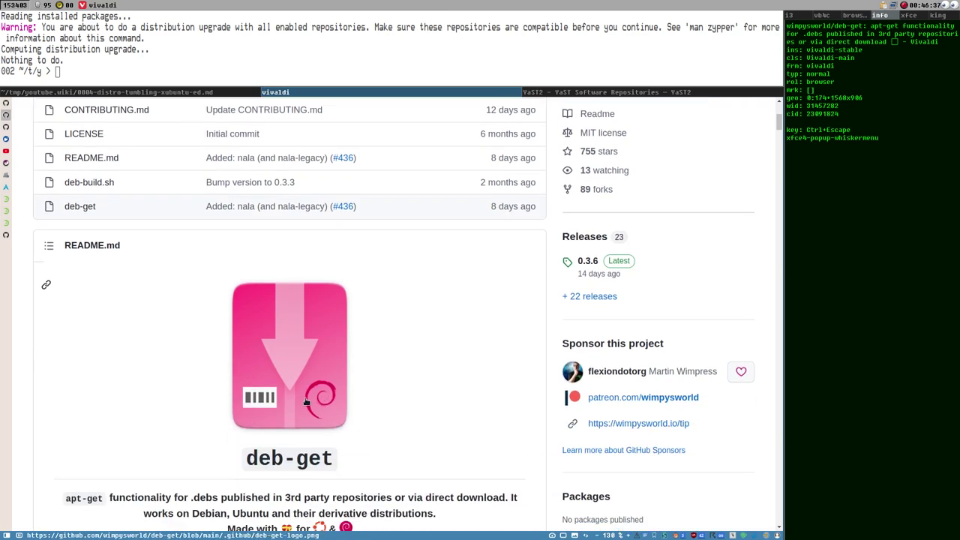
scroll(306, 402, down, 2)
scroll(311, 338, up, 6)
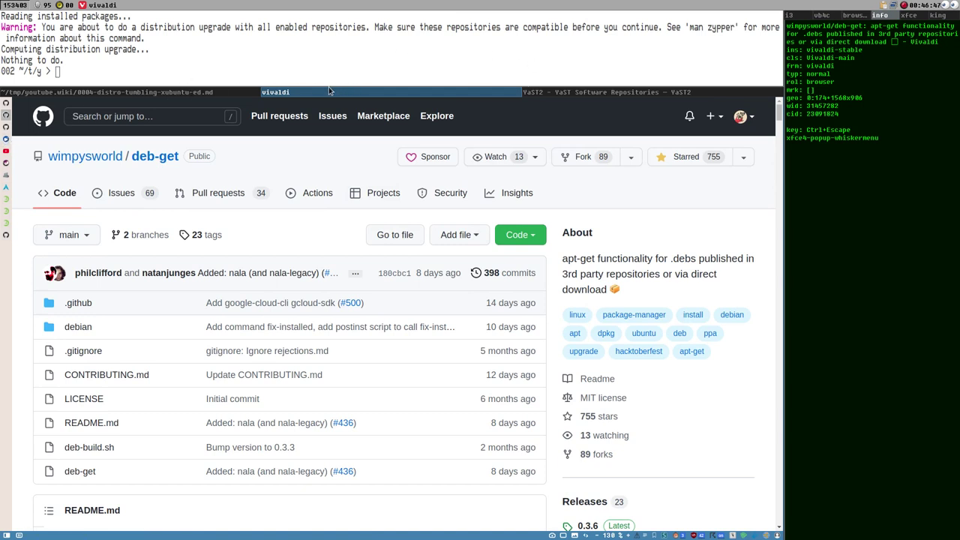
- From the 0004 wiki page, open the 0003 build i3 from source page and its SECRET ASMR Ubuntu 22.10 version video link
click(6, 102)
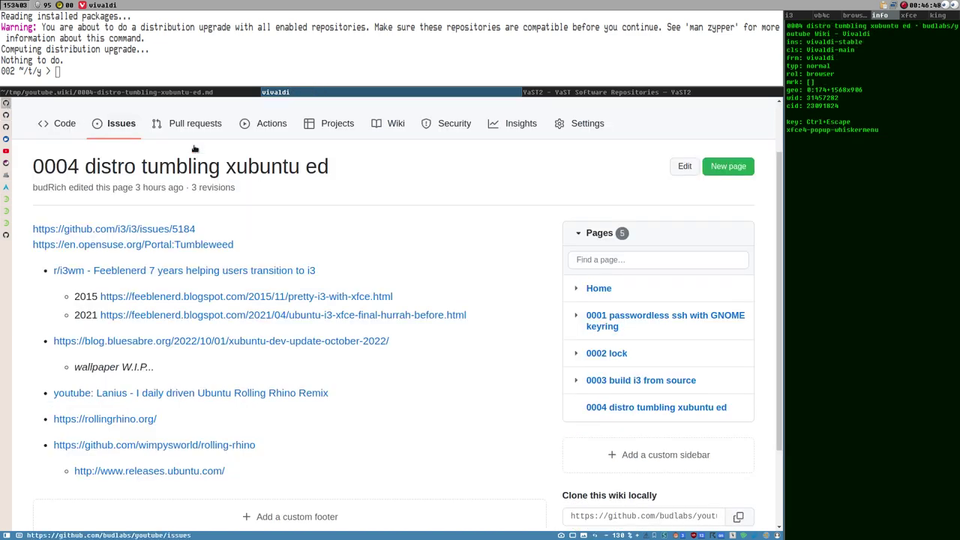
middle_click(641, 381)
click(6, 115)
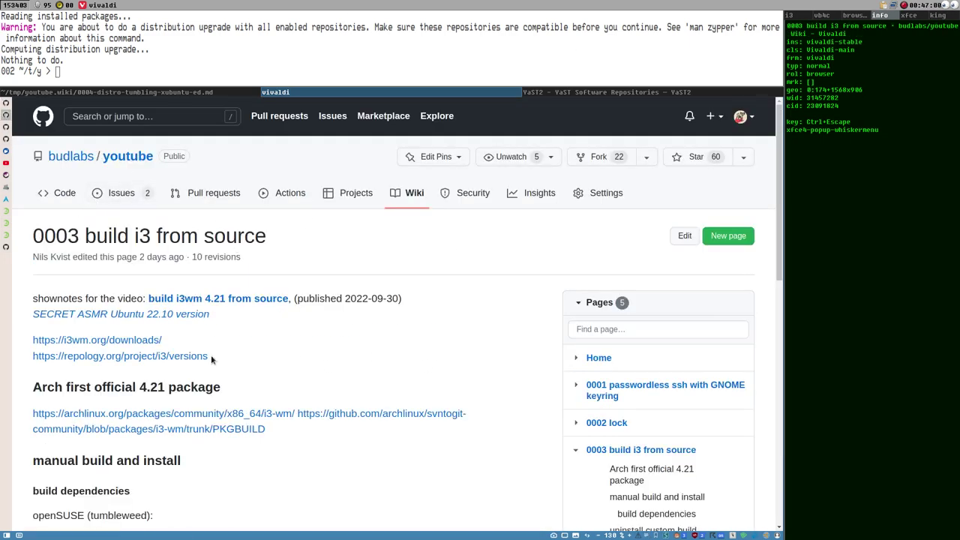
middle_click(117, 318)
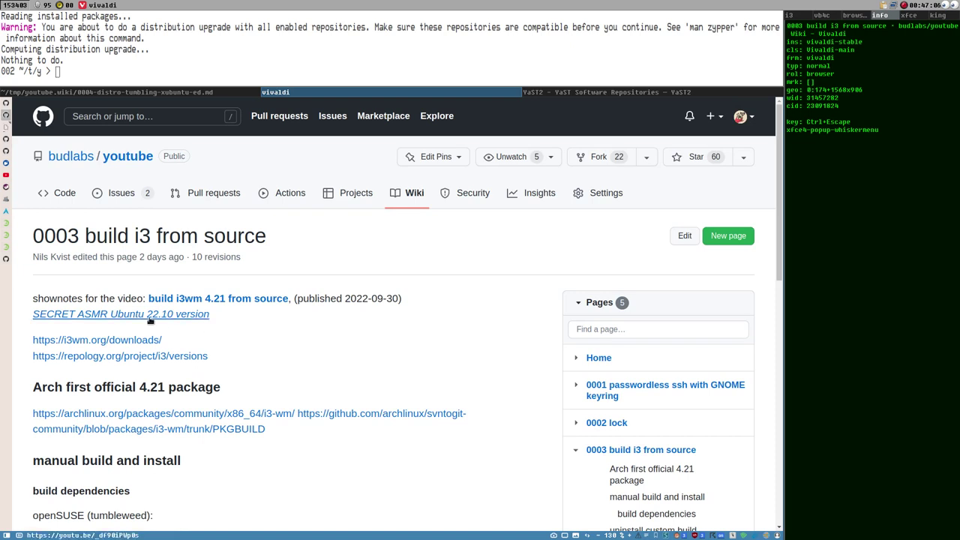
drag(30, 322, 75, 320)
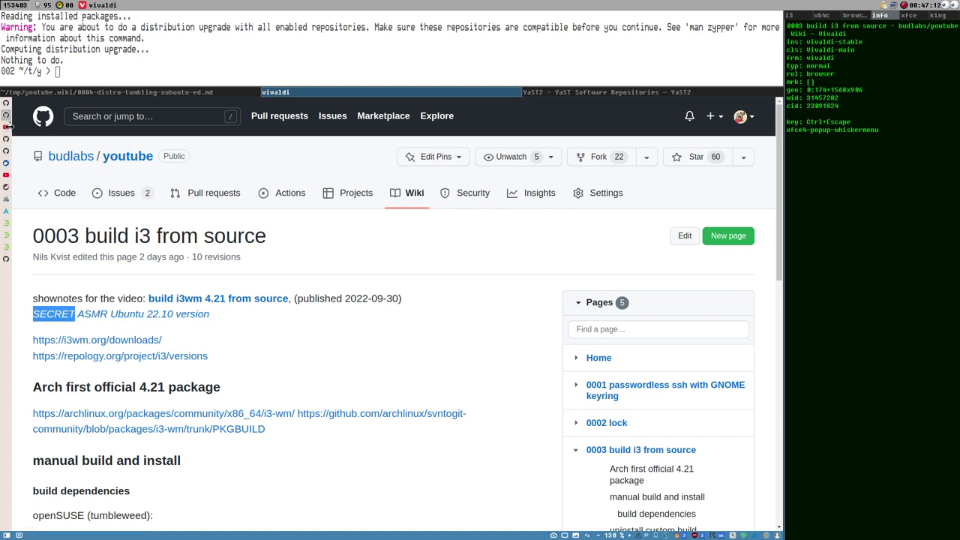
- Pause the build i3-wm 4.21 from source (UBUNTU 22.10 edition) video and look over its title, view count and description
key(ctrl+Tab)
click(54, 389)
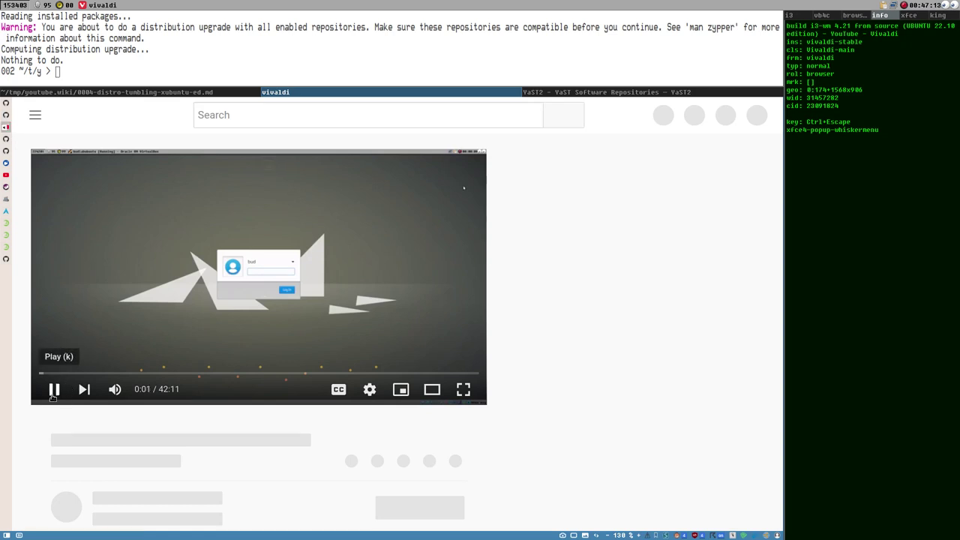
scroll(157, 449, down, 2)
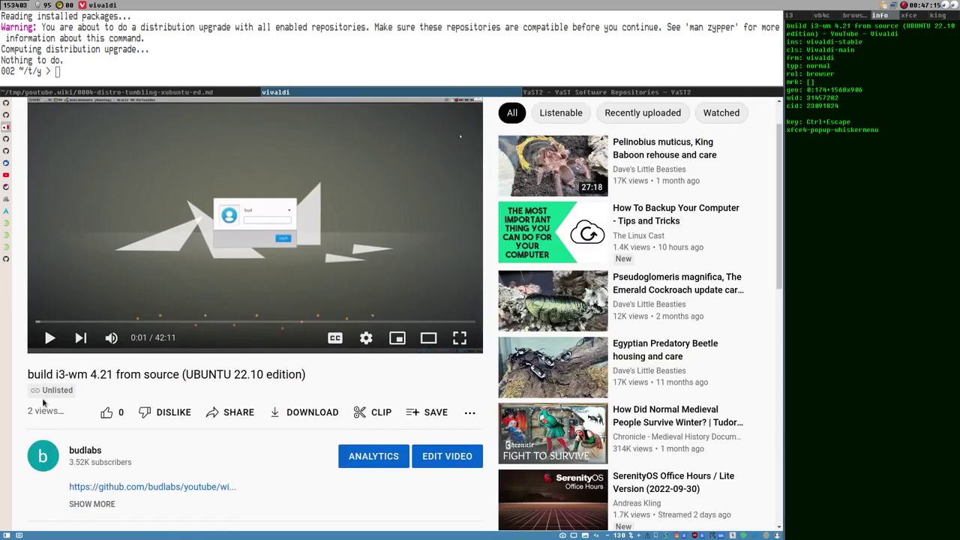
drag(27, 411, 72, 426)
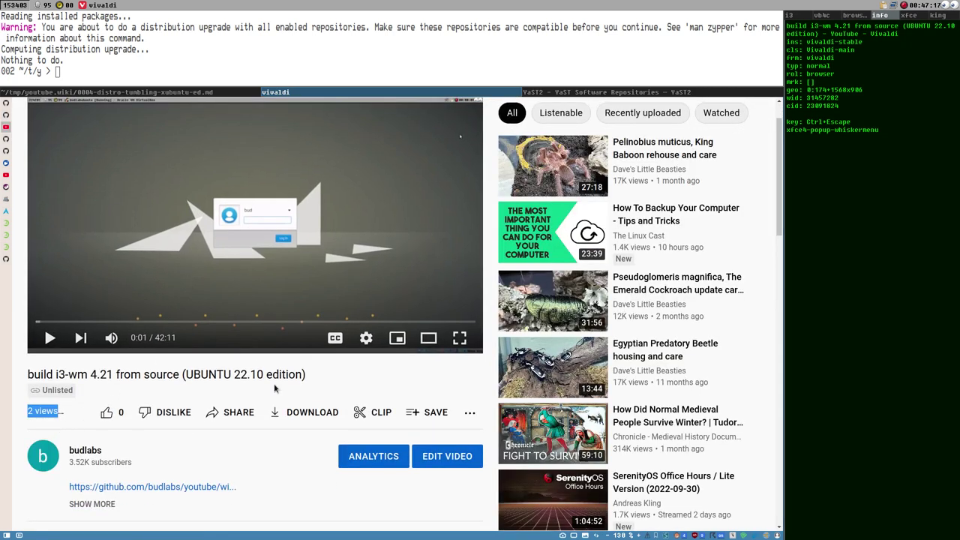
scroll(277, 389, down, 2)
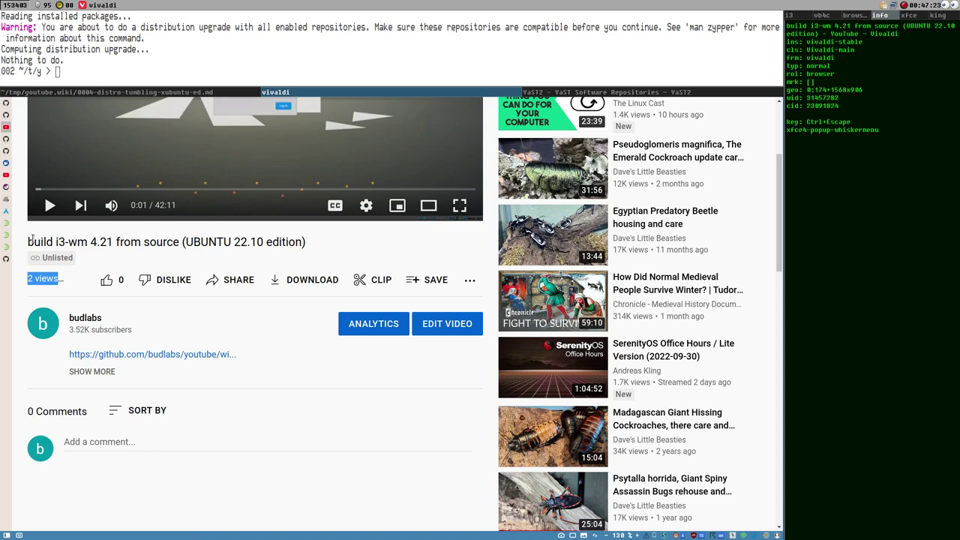
drag(33, 242, 217, 196)
scroll(218, 195, up, 2)
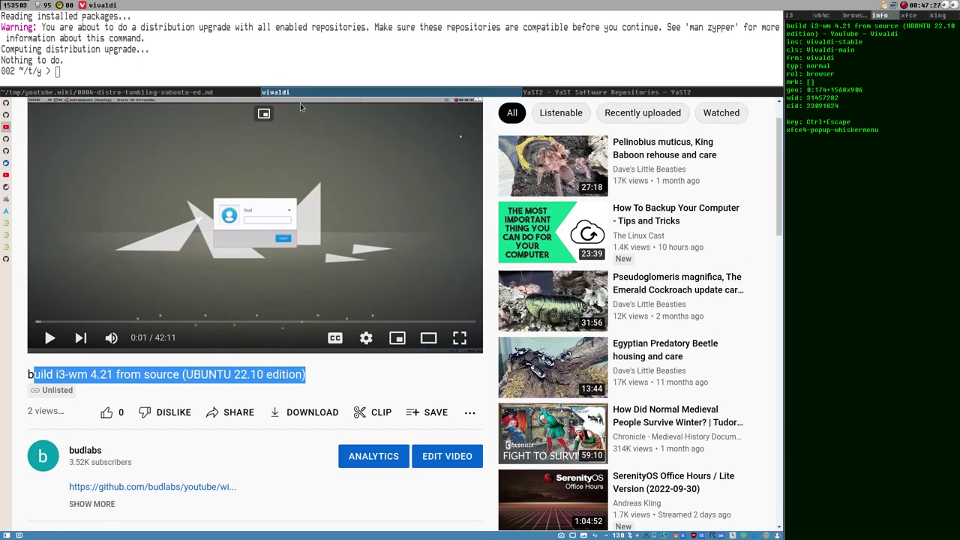
scroll(262, 218, up, 1)
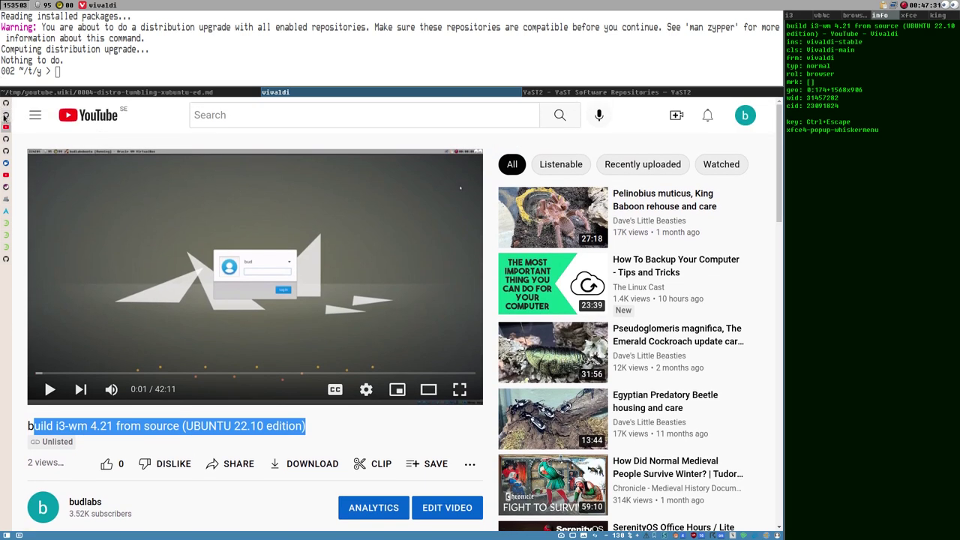
- Return to the 0003 build i3 from source wiki page and examine the apt build dependencies command for Ubuntu 22.10
click(5, 115)
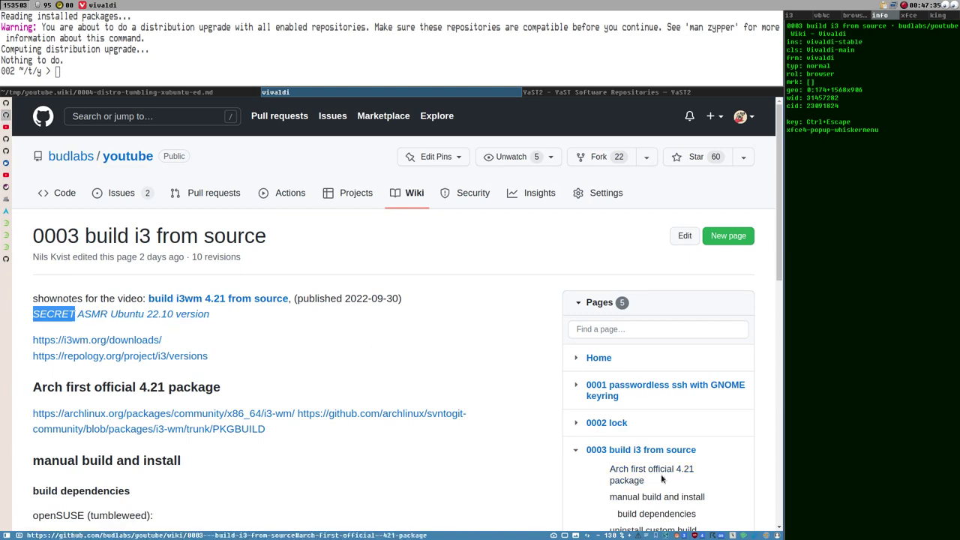
scroll(353, 288, down, 3)
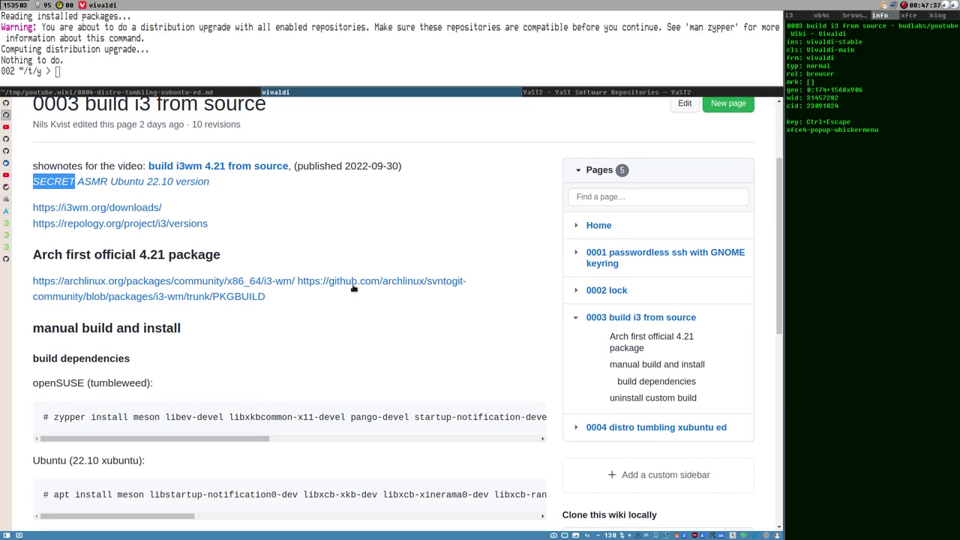
scroll(353, 288, down, 3)
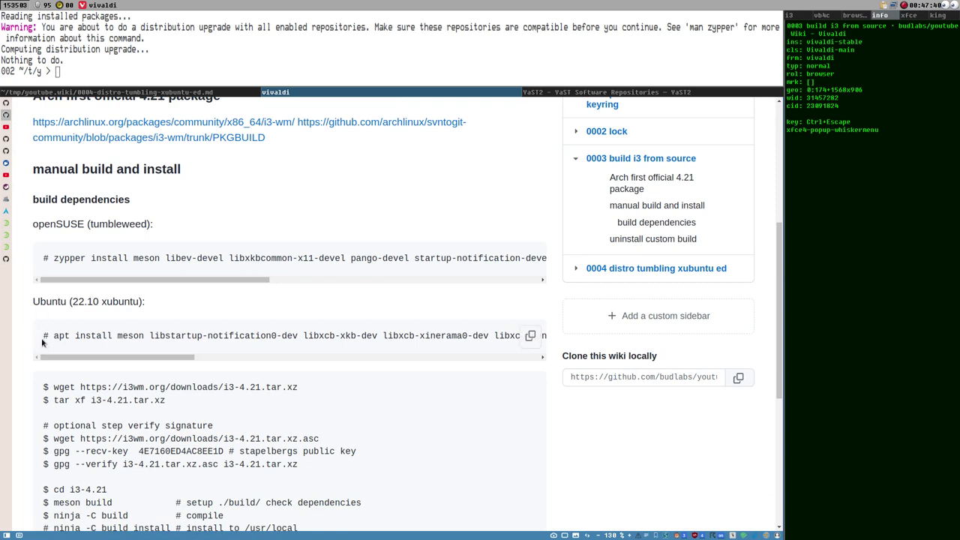
drag(42, 341, 236, 337)
click(81, 328)
mouse_move(52, 335)
mouse_down()
mouse_move(555, 345)
mouse_move(535, 336)
mouse_up()
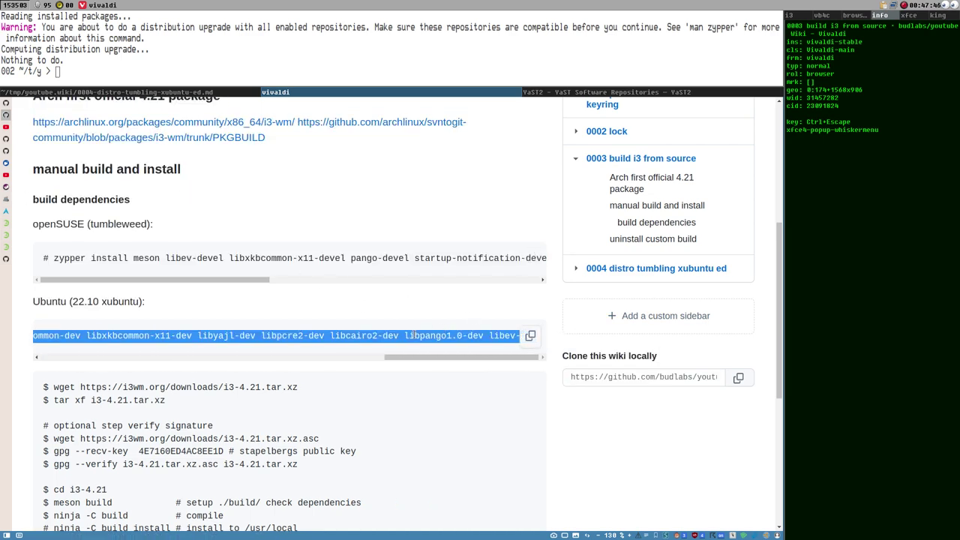
scroll(237, 229, up, 4)
- Glance back at the video, and skim the wiki page's i3 4.21 download, signature check, build and uninstall commands
click(5, 133)
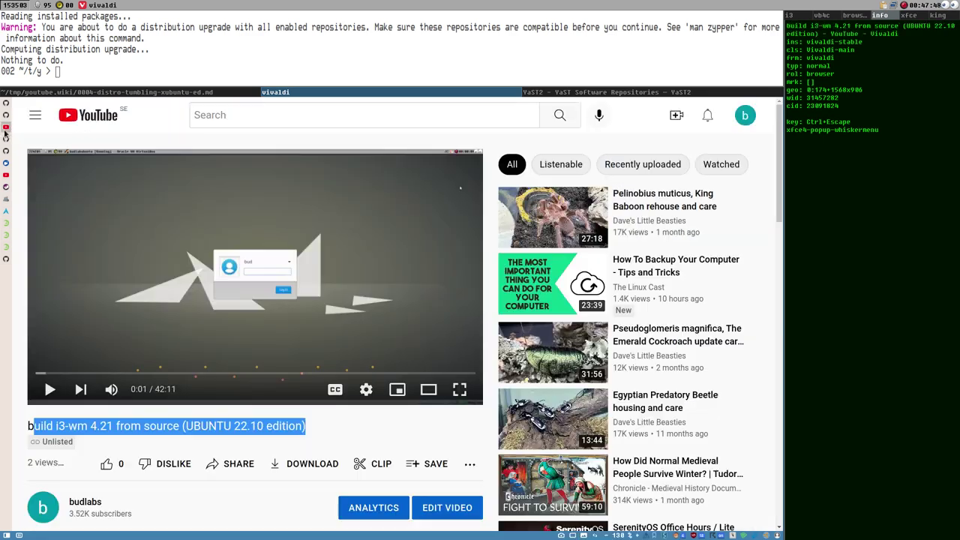
click(5, 114)
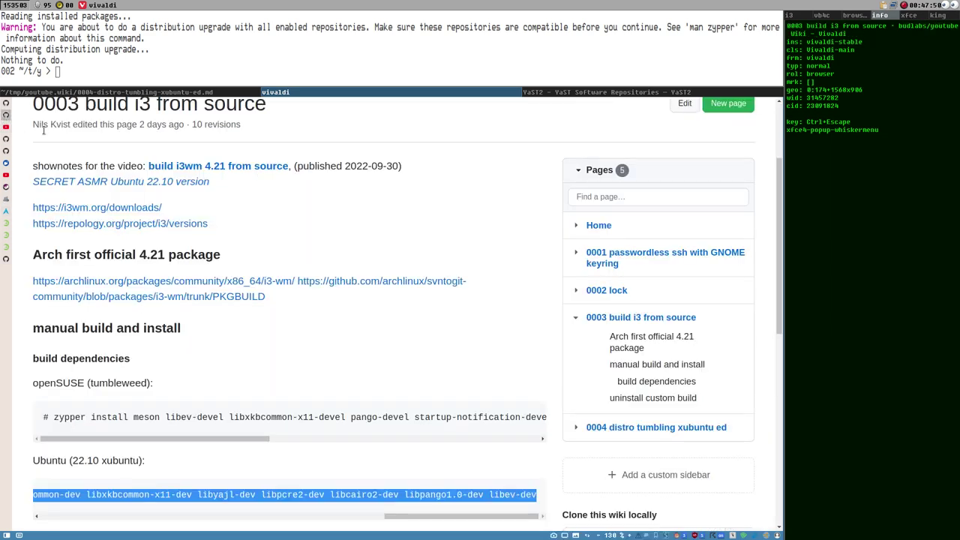
scroll(348, 248, down, 5)
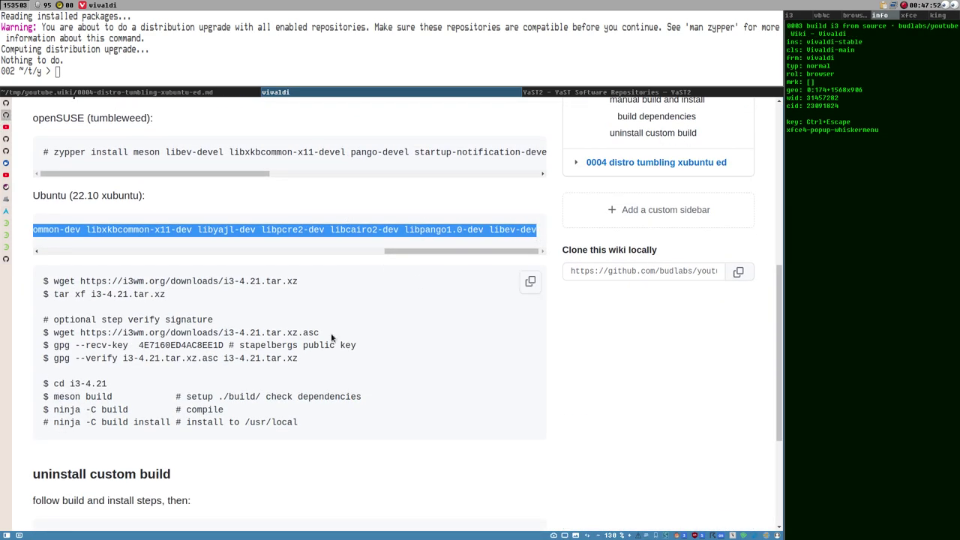
scroll(293, 365, down, 4)
scroll(296, 342, up, 15)
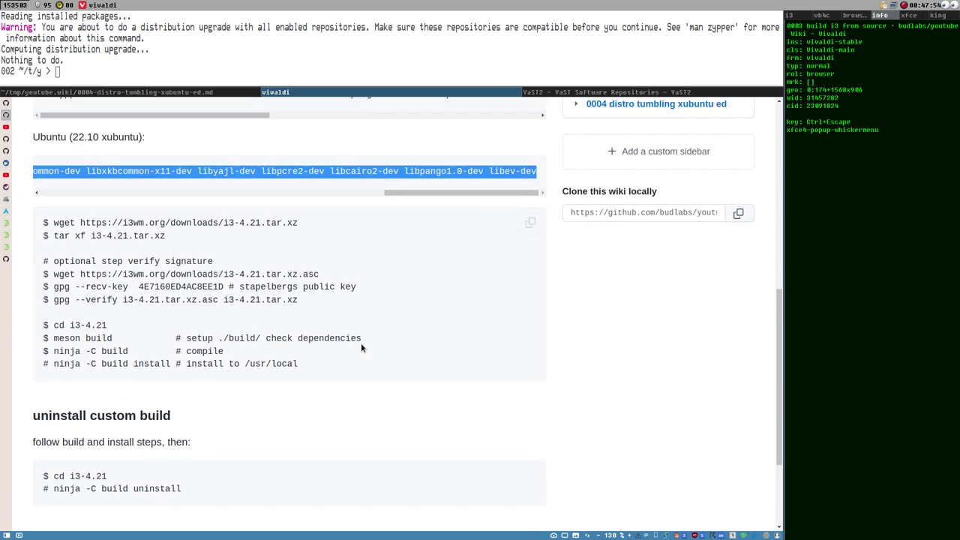
scroll(296, 342, up, 1)
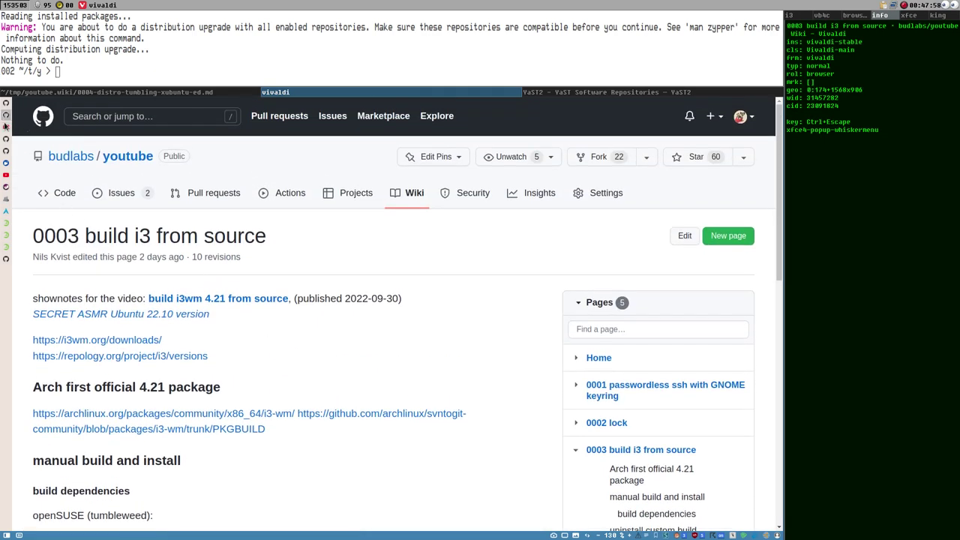
- From the 0004 wiki page, open the r/i3wm Feeblenerd 7 years post and follow its link to the Feeblenerd 6 years post
click(6, 104)
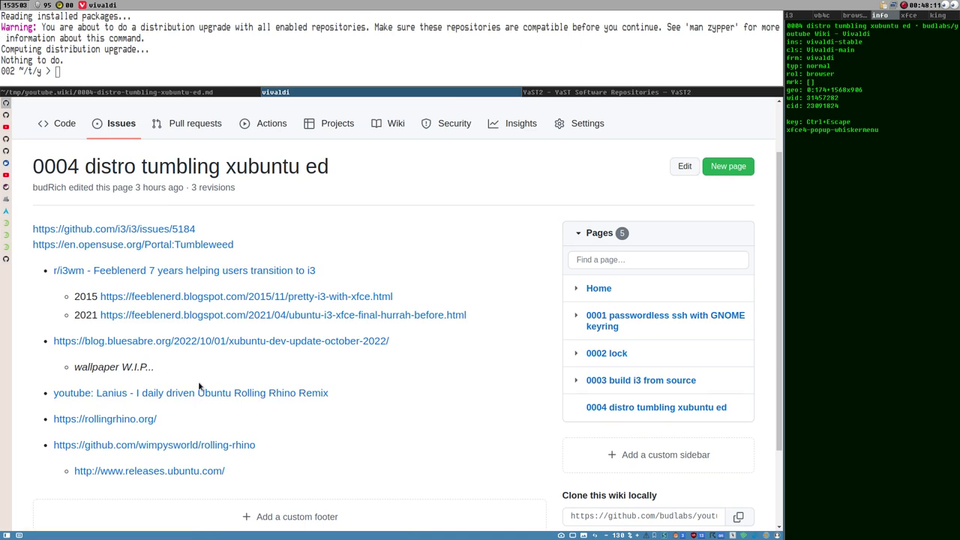
middle_click(213, 273)
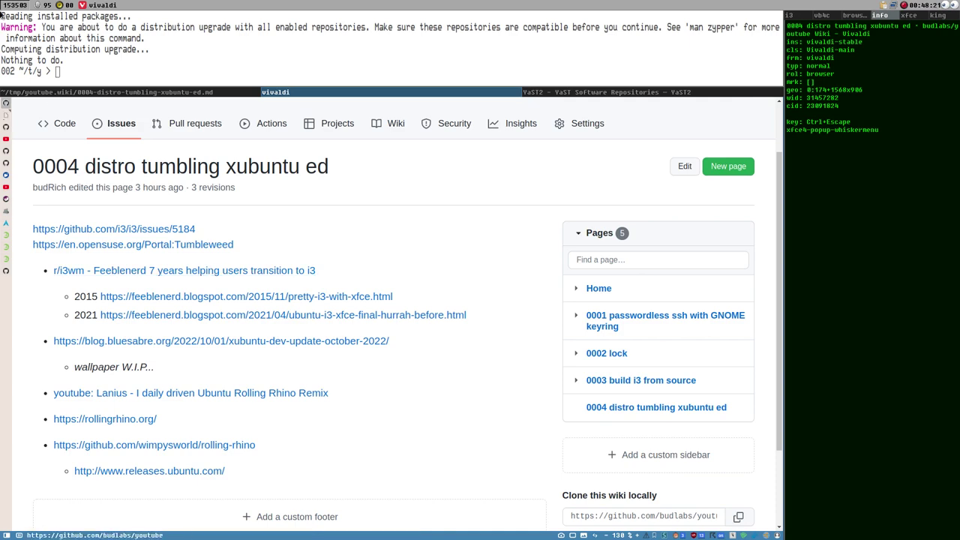
click(6, 115)
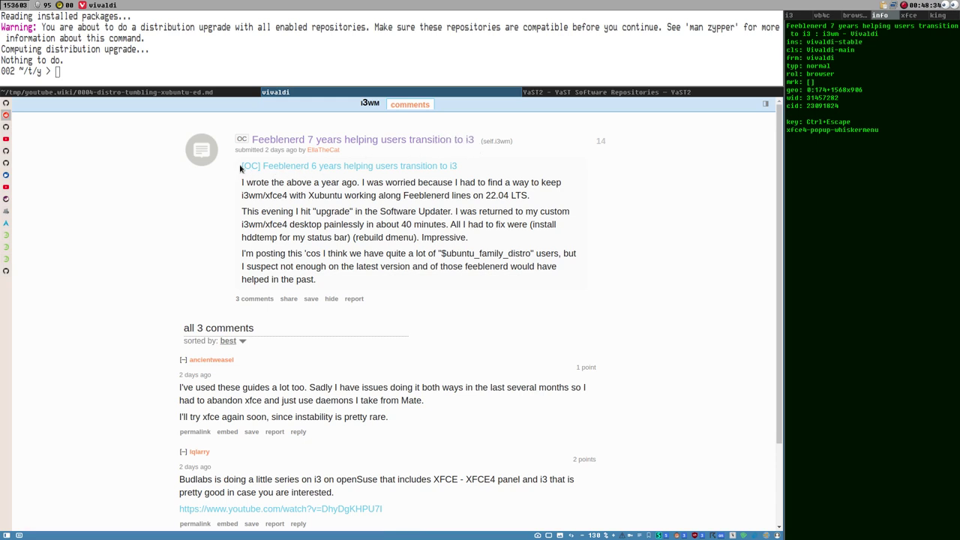
drag(241, 168, 264, 168)
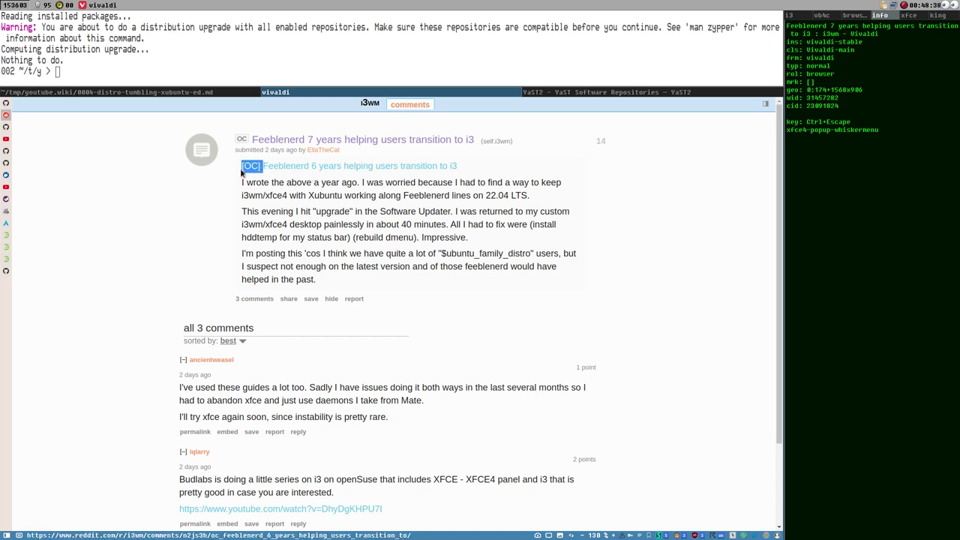
click(371, 171)
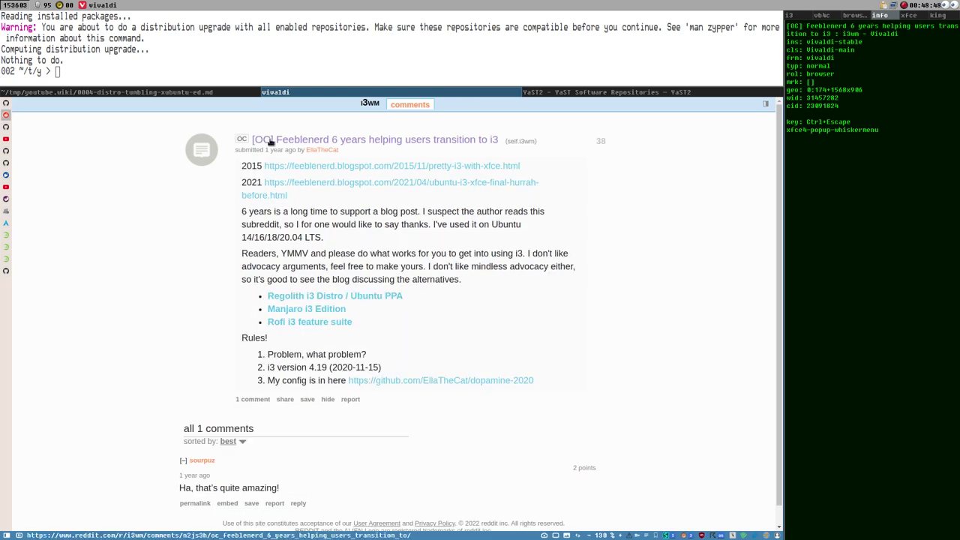
drag(339, 150, 306, 150)
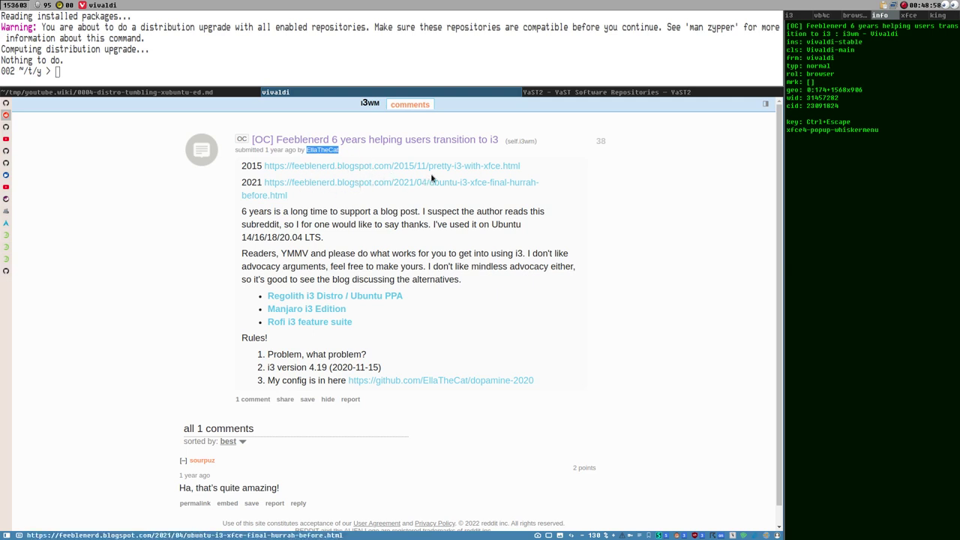
- Open the 2015 Xubuntu with i3 Tiling Windows Walkthrough from the post and follow its link to the updated April 2021 guide
middle_click(380, 166)
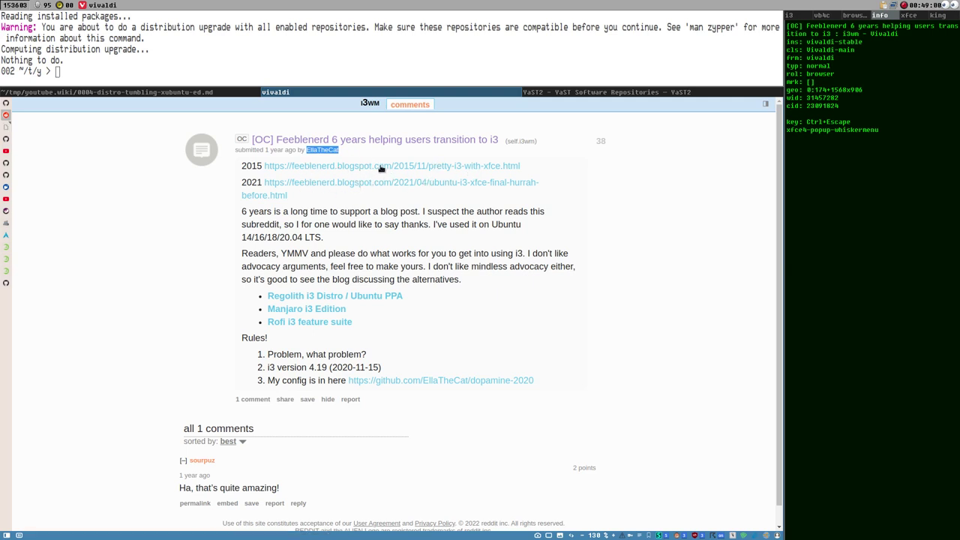
click(6, 127)
scroll(278, 301, down, 4)
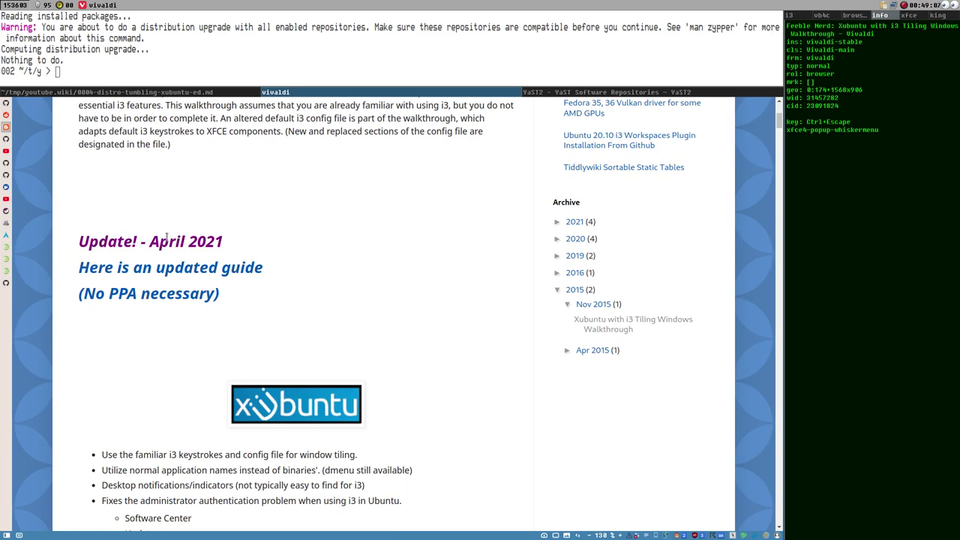
scroll(216, 249, up, 3)
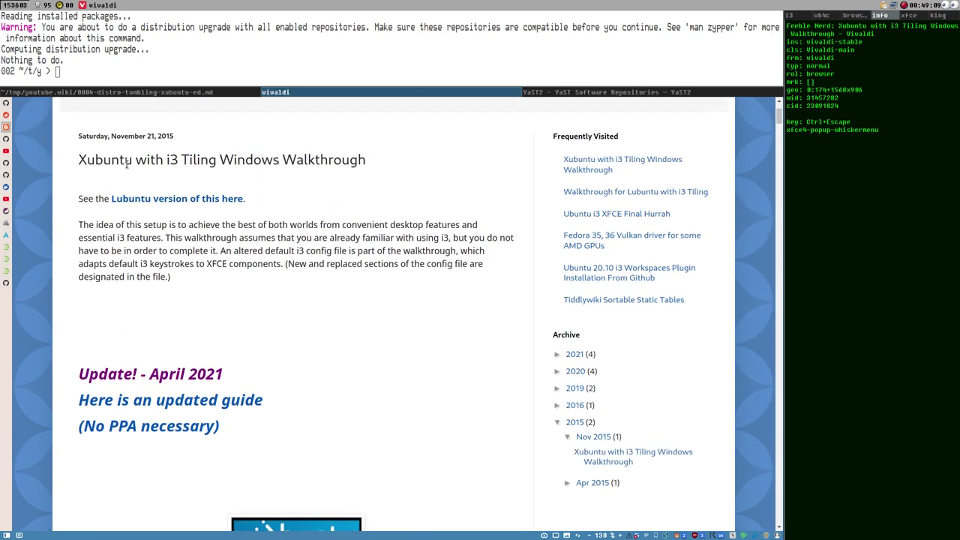
click(161, 405)
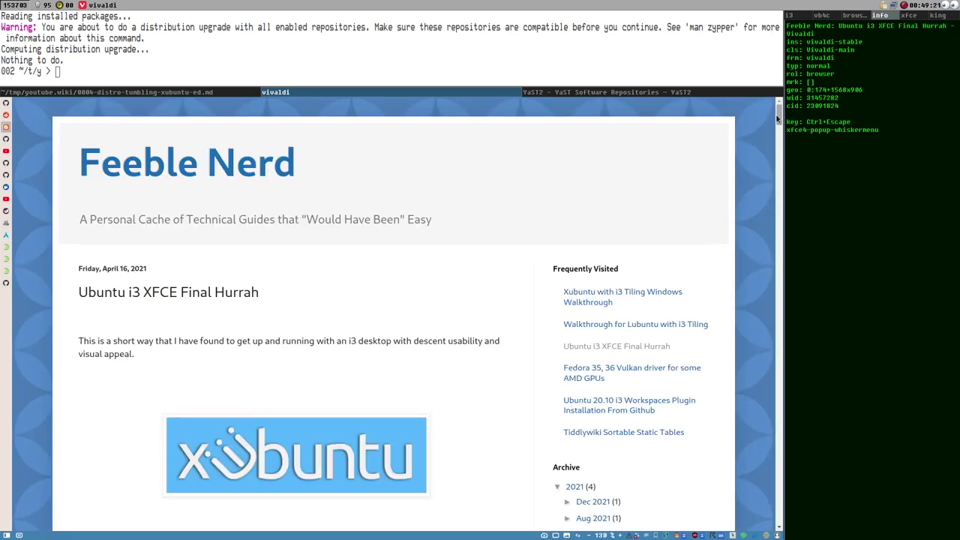
- Examine the Install Components package lists for Ubuntu 20.04 LTS and 20.10 in the Ubuntu i3 XFCE Final Hurrah guide
mouse_move(776, 113)
mouse_down()
mouse_move(776, 122)
mouse_move(776, 109)
mouse_up()
drag(778, 111, 770, 204)
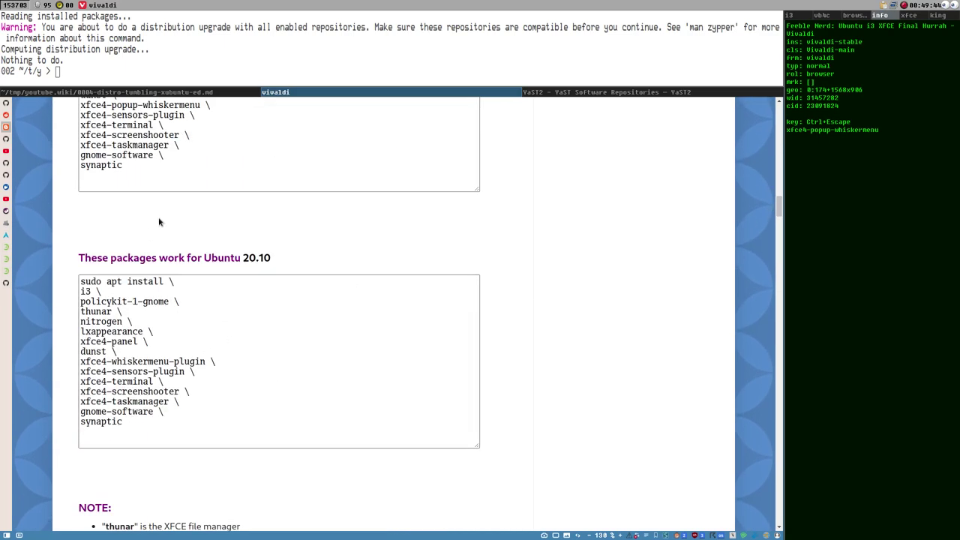
scroll(360, 319, up, 3)
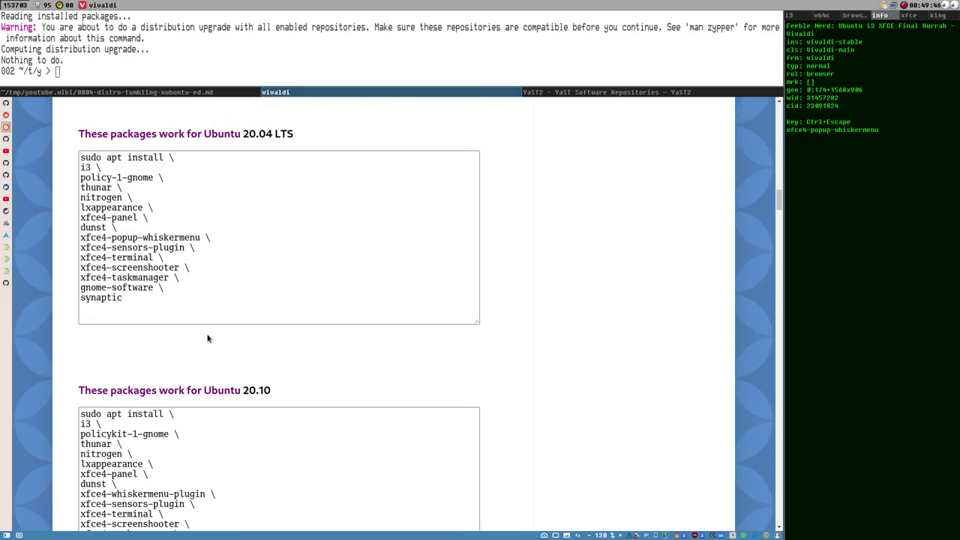
scroll(319, 294, up, 3)
scroll(331, 281, up, 1)
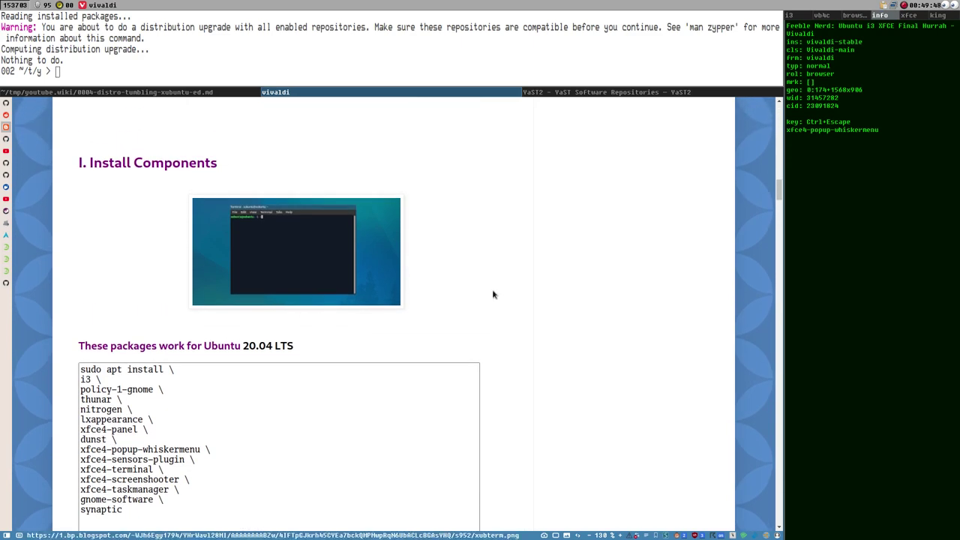
- Skim the guide's configuration sections, including lxappearance for icons and widget theme, and review its opening desktop screenshot
drag(778, 184, 691, 266)
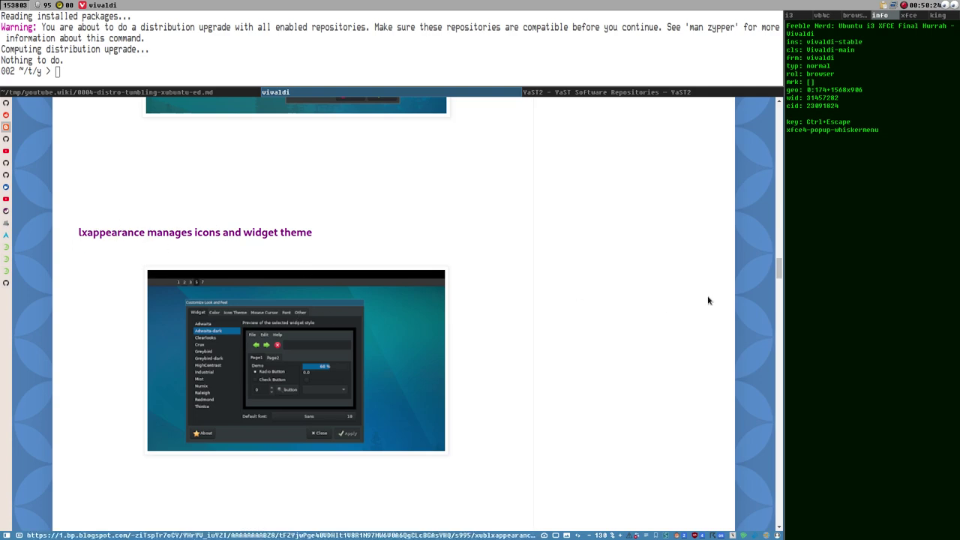
scroll(763, 156, up, 15)
scroll(763, 156, up, 10)
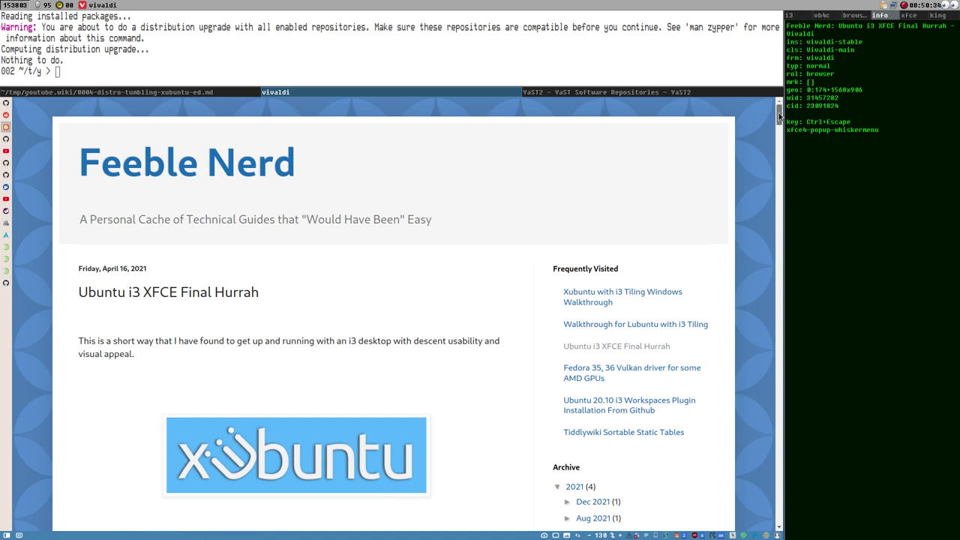
drag(779, 112, 778, 122)
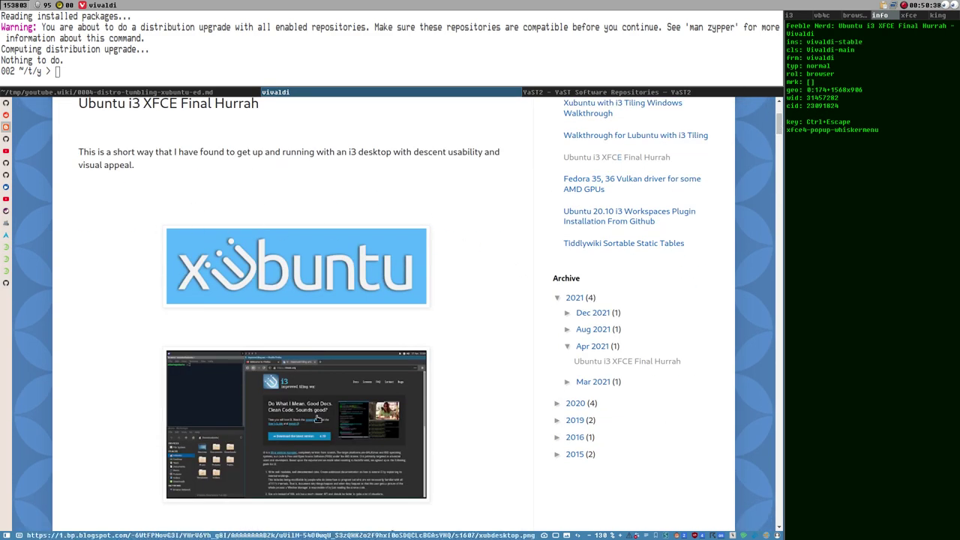
- Review the guide's section on lxappearance managing icons and widget theme, highlighting the word lxappearance in its heading
drag(779, 126, 779, 268)
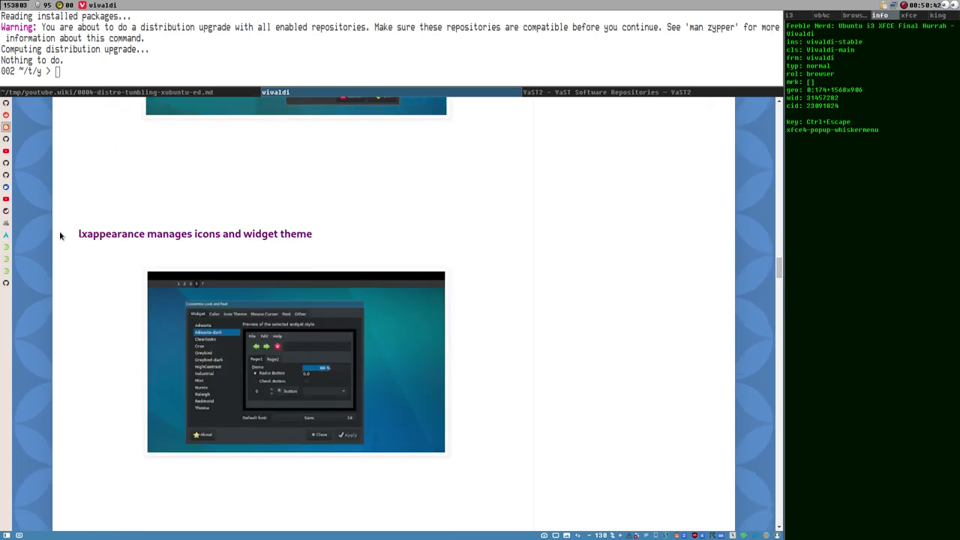
drag(76, 239, 147, 234)
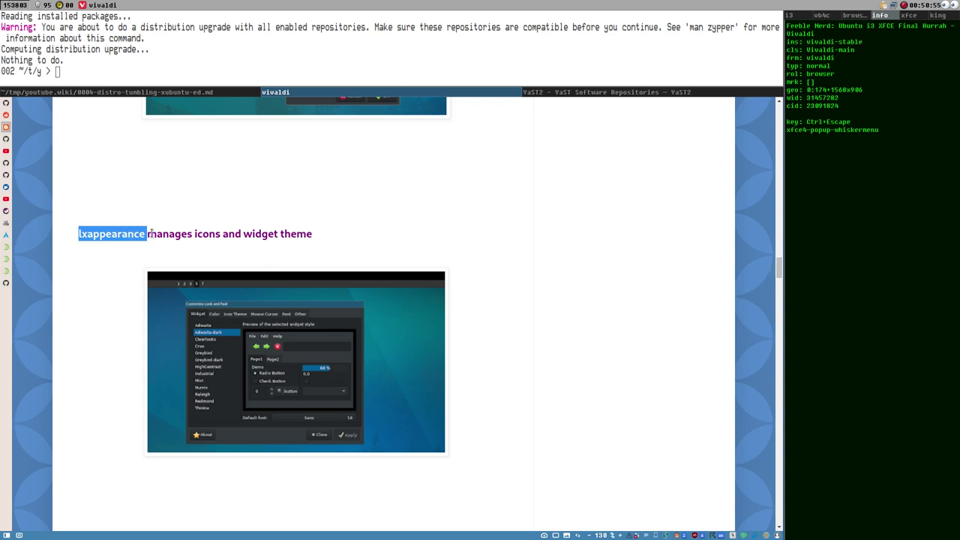
scroll(782, 271, down, 5)
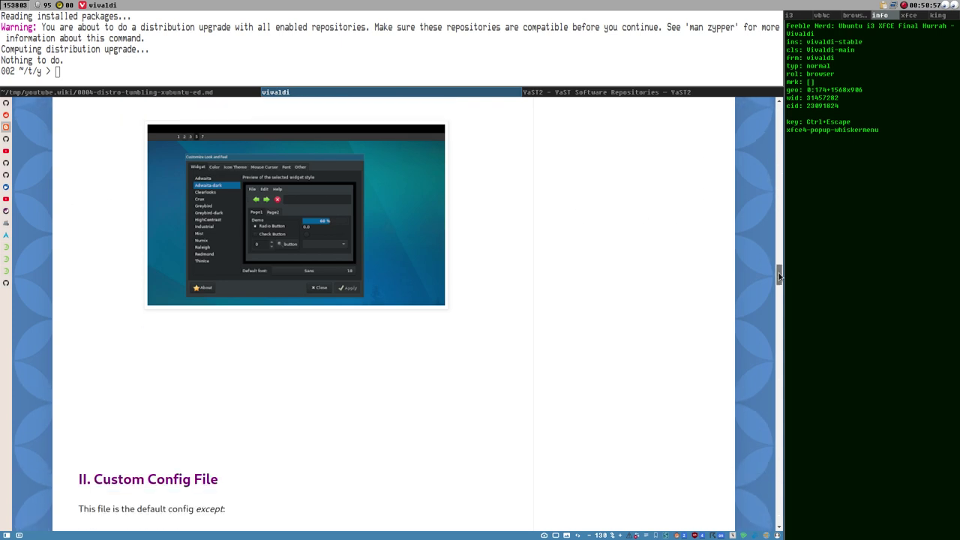
- Examine the sample i3 config under Custom Config File through to its end and highlight the line that starts xfce4-panel
drag(780, 283, 783, 296)
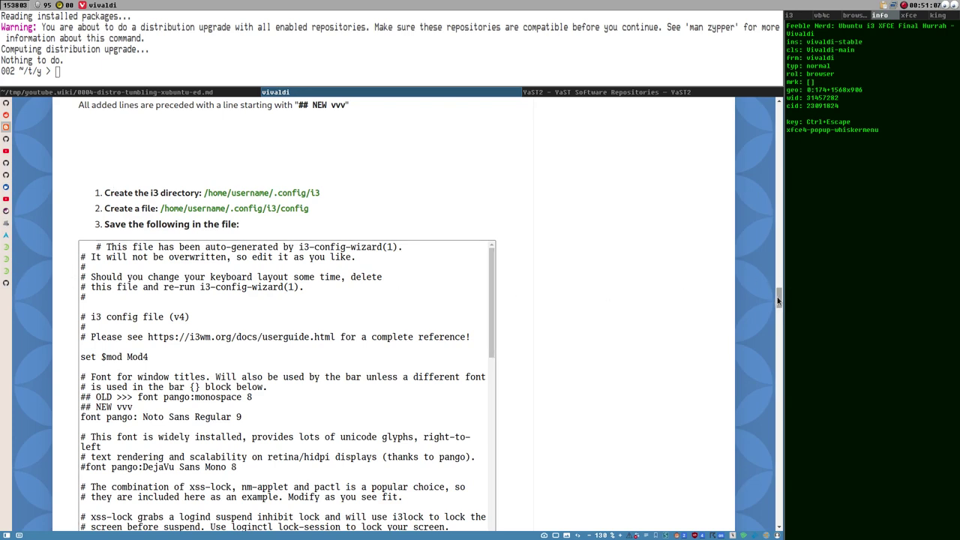
drag(777, 300, 778, 301)
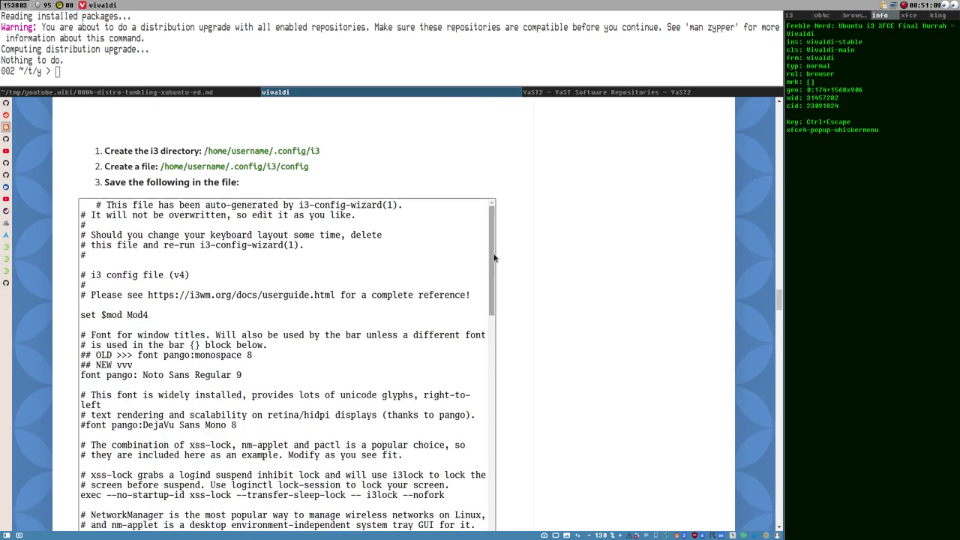
drag(495, 259, 501, 497)
scroll(580, 379, down, 5)
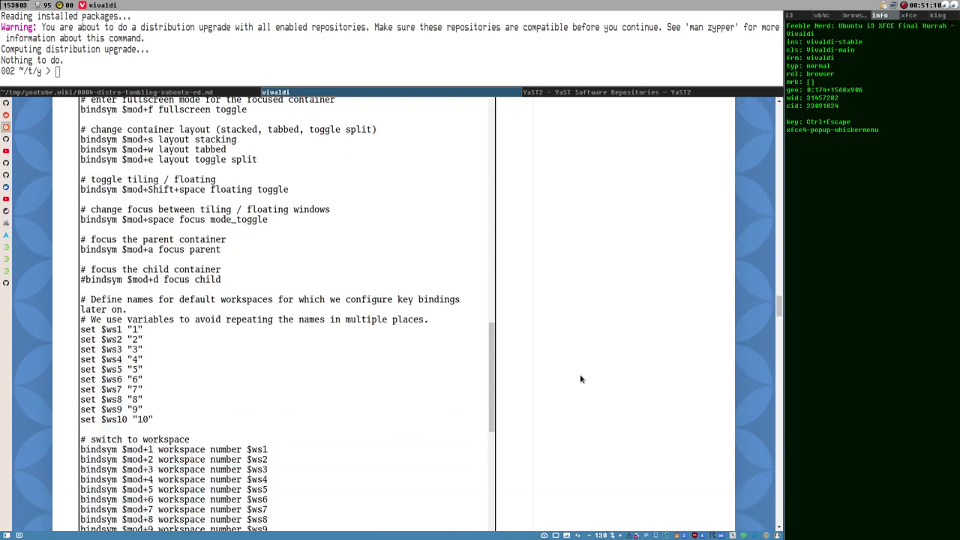
drag(493, 185, 513, 403)
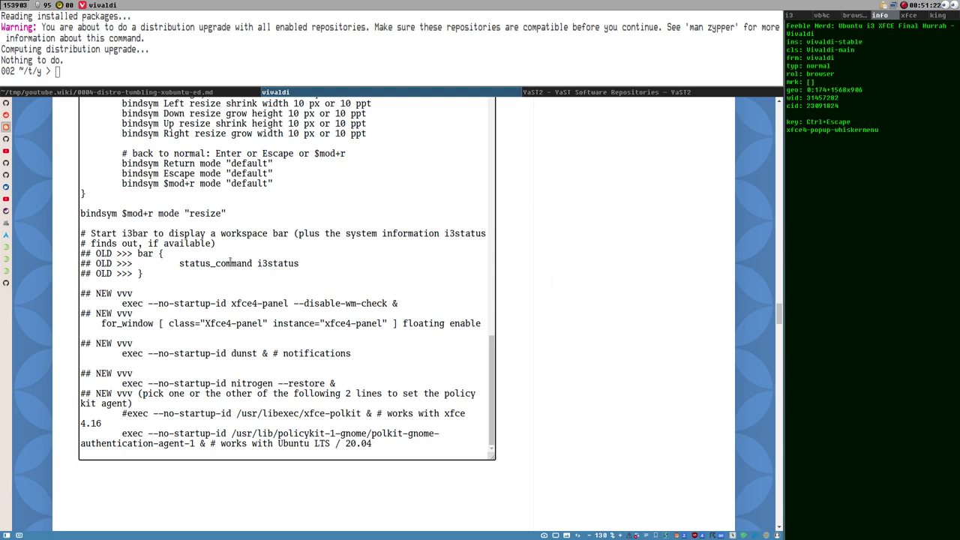
drag(123, 303, 403, 306)
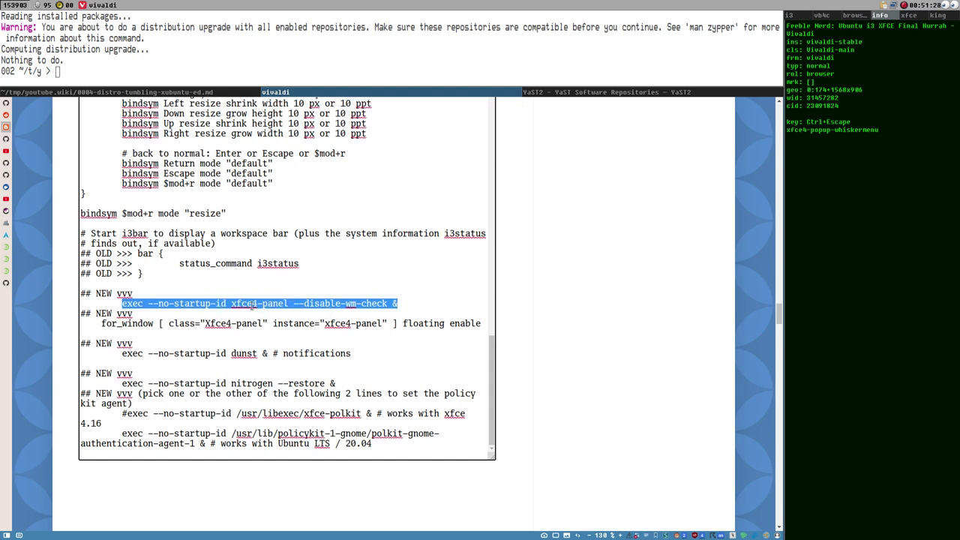
- From the build i3-wm 4.21 from source video page, open the budlabs channel in a new tab and view its uploads
click(6, 152)
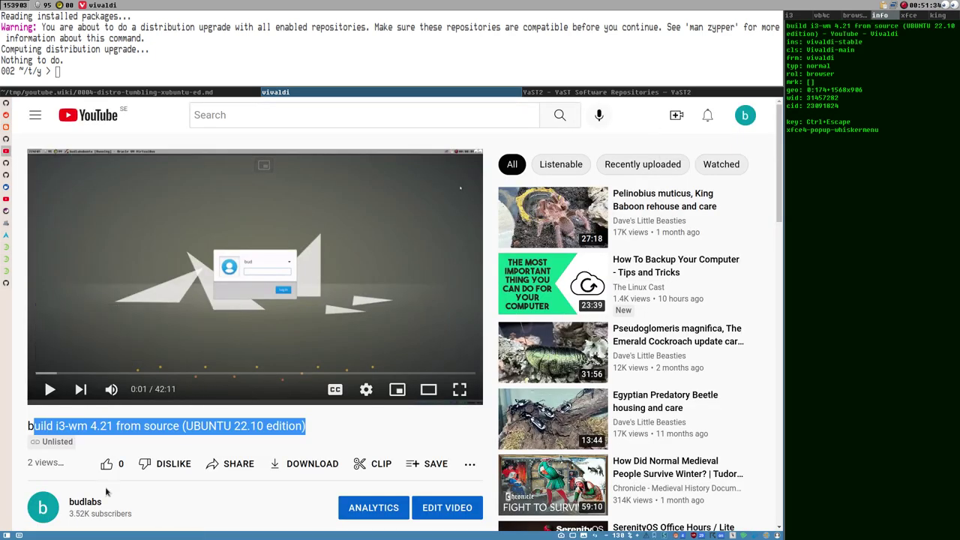
middle_click(89, 504)
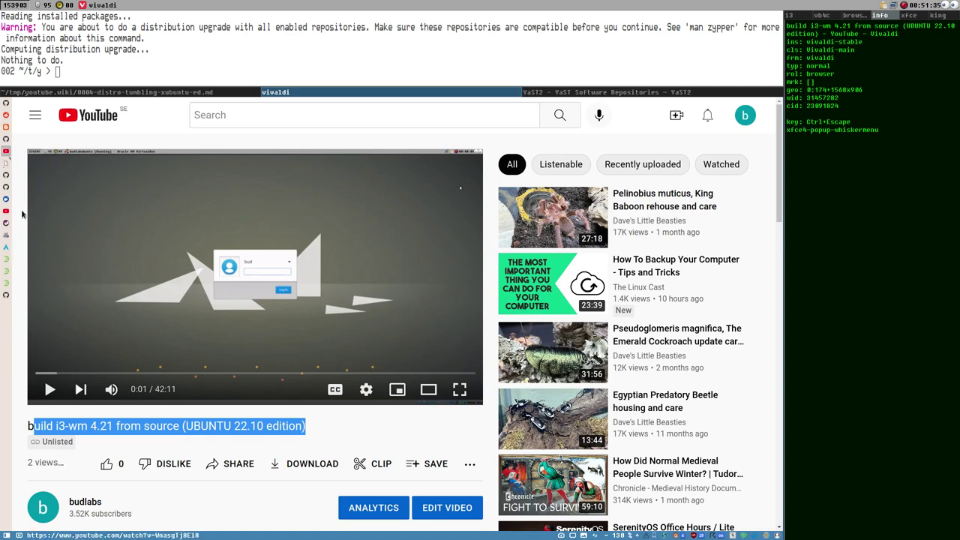
click(6, 163)
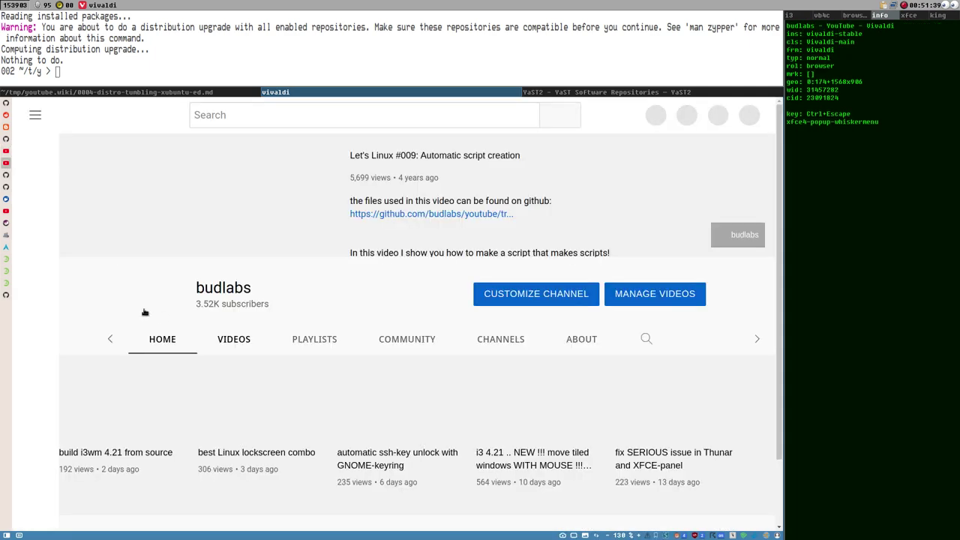
scroll(304, 305, down, 2)
scroll(304, 305, down, 2)
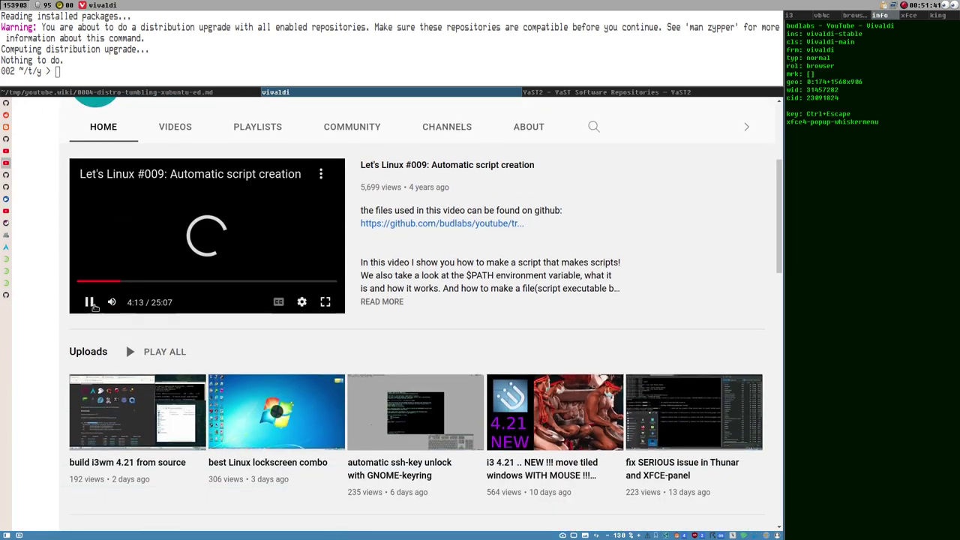
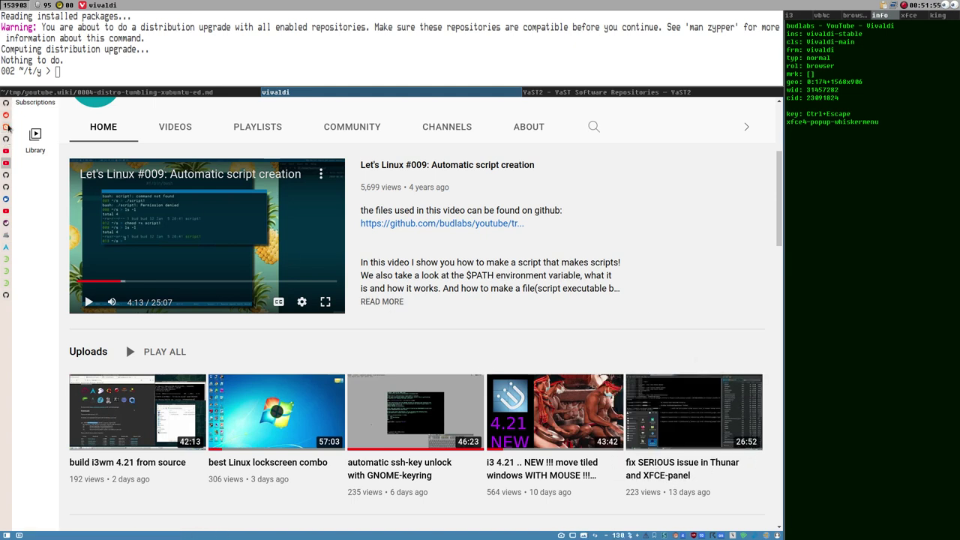
- Return to the Ubuntu i3 XFCE guide and highlight the xfce4-panel --disable-wm-check command, ending with its whole exec --no-startup-id line selected
click(6, 129)
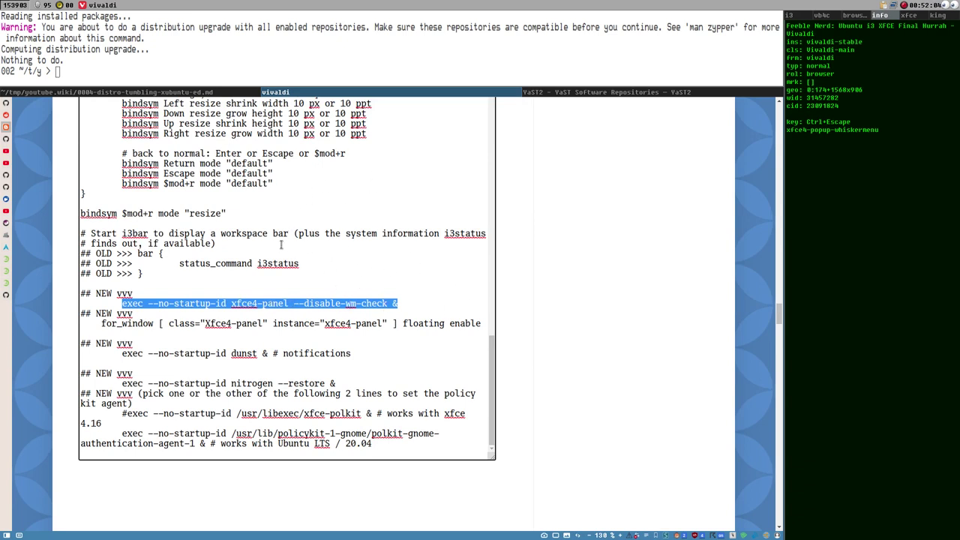
click(232, 303)
drag(231, 303, 293, 301)
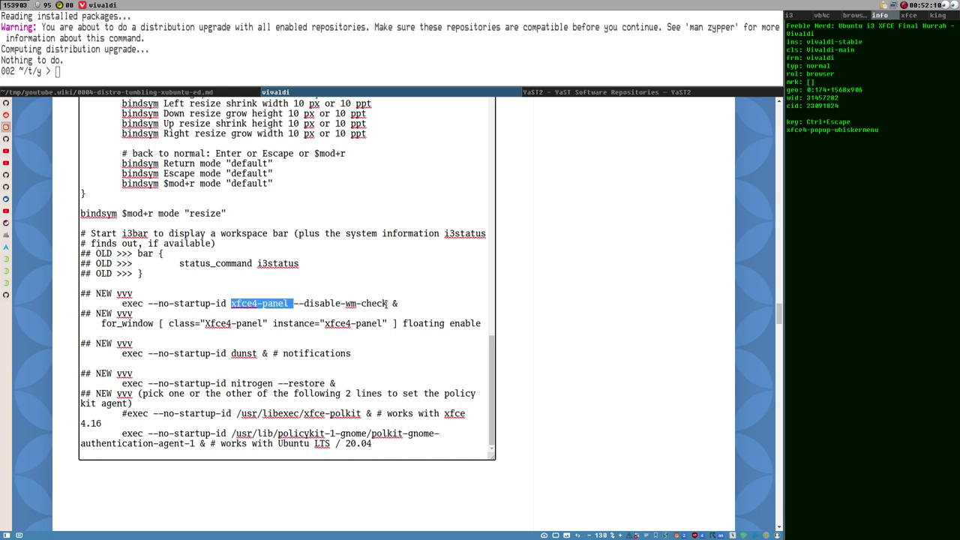
drag(388, 303, 228, 303)
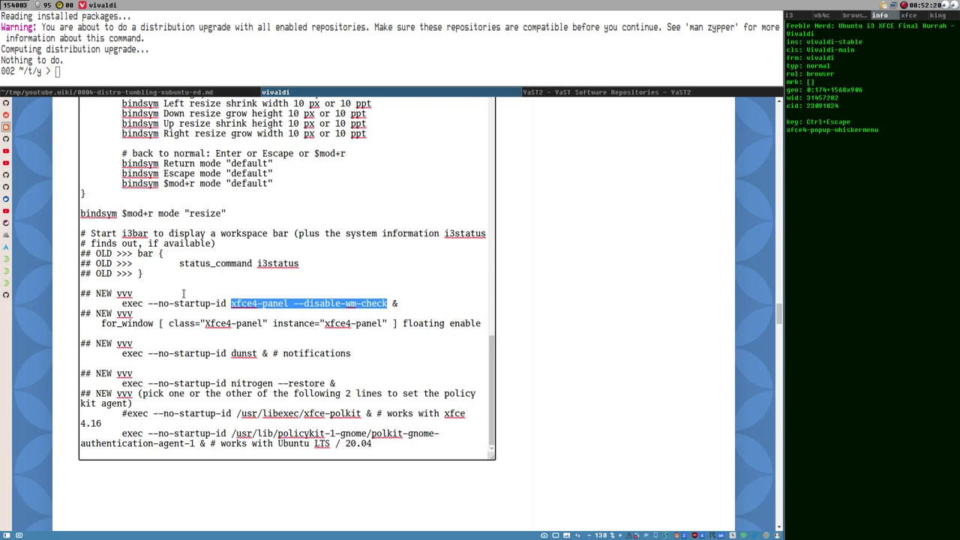
drag(123, 303, 404, 315)
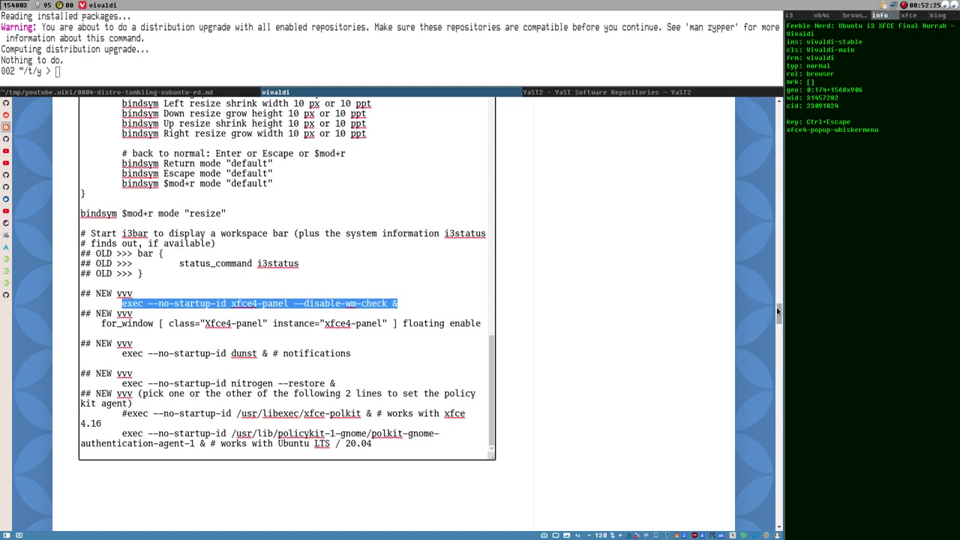
- View the Xubuntu i3 logo at the start of the guide as a standalone image, and return to the guide
drag(777, 314, 748, 91)
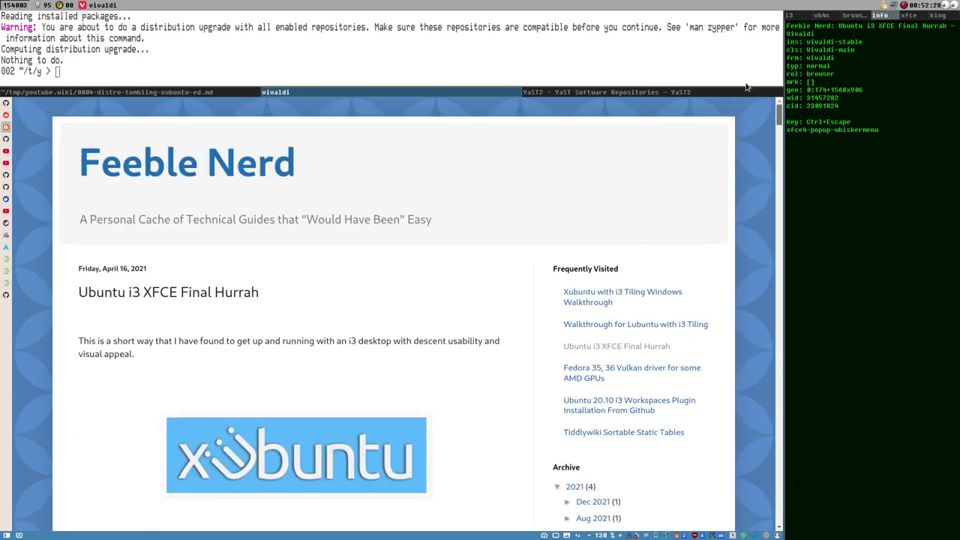
click(262, 457)
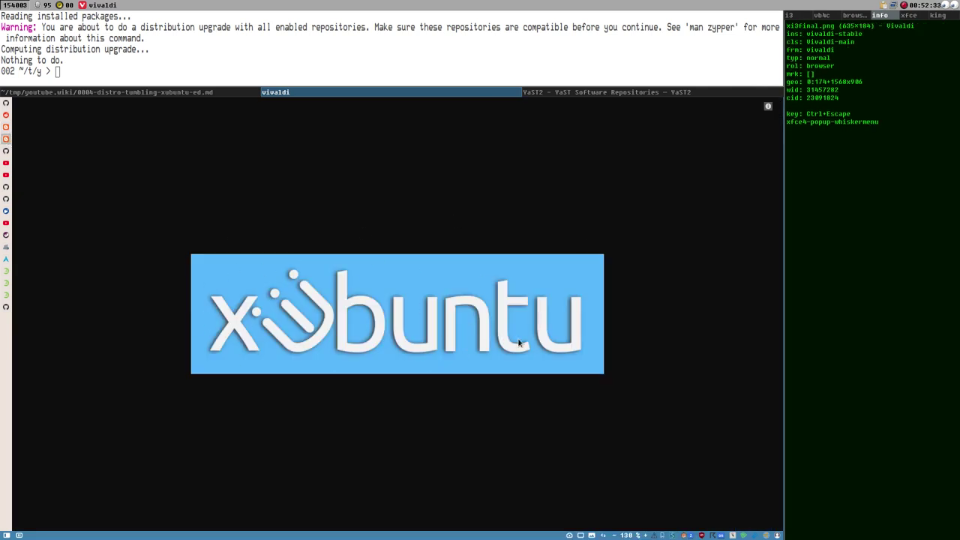
click(6, 129)
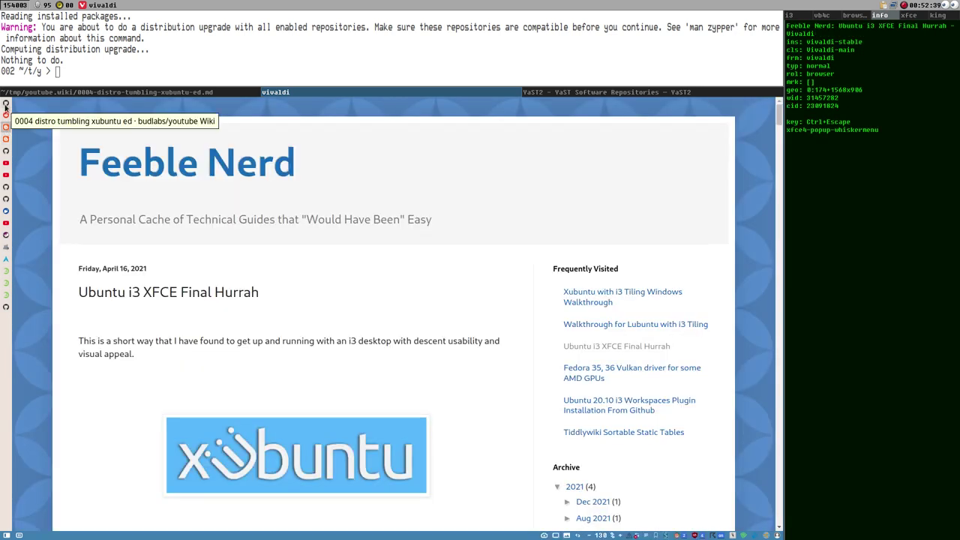
- From the 0004 distro tumbling xubuntu ed wiki page, open the linked Xubuntu dev update October 2022 post in a new tab
click(6, 105)
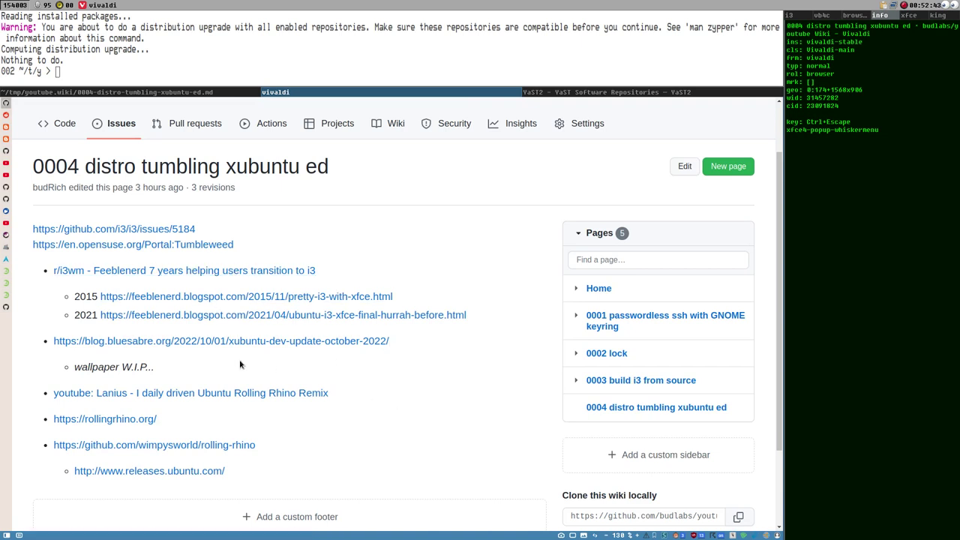
middle_click(206, 342)
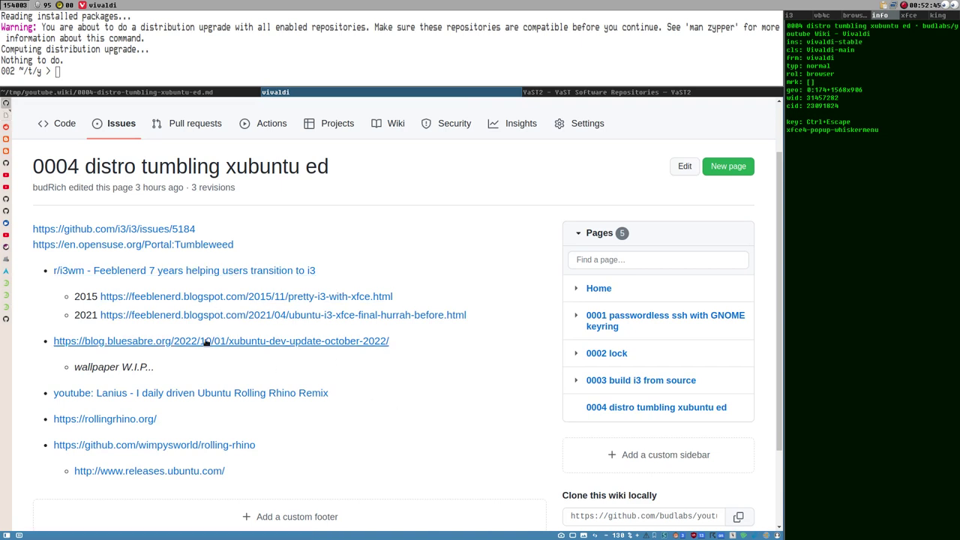
click(7, 116)
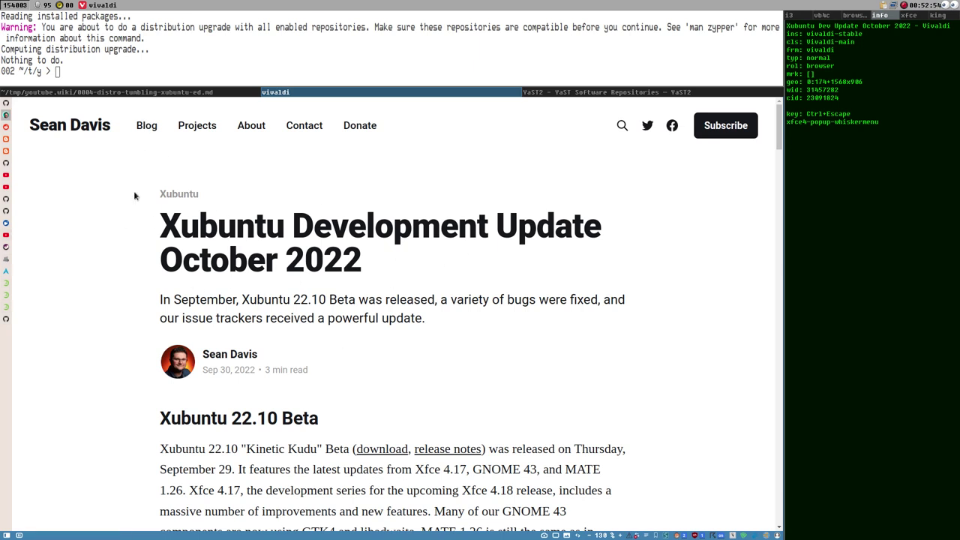
- Glance over the blog's article list and reopen the Xubuntu Development Update October 2022 post
click(153, 128)
scroll(417, 285, down, 2)
scroll(418, 285, up, 2)
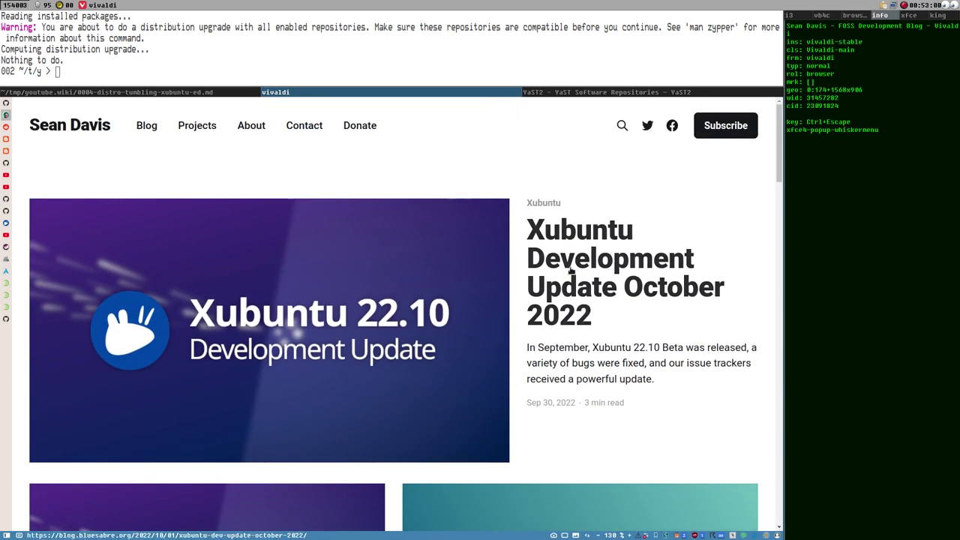
click(575, 299)
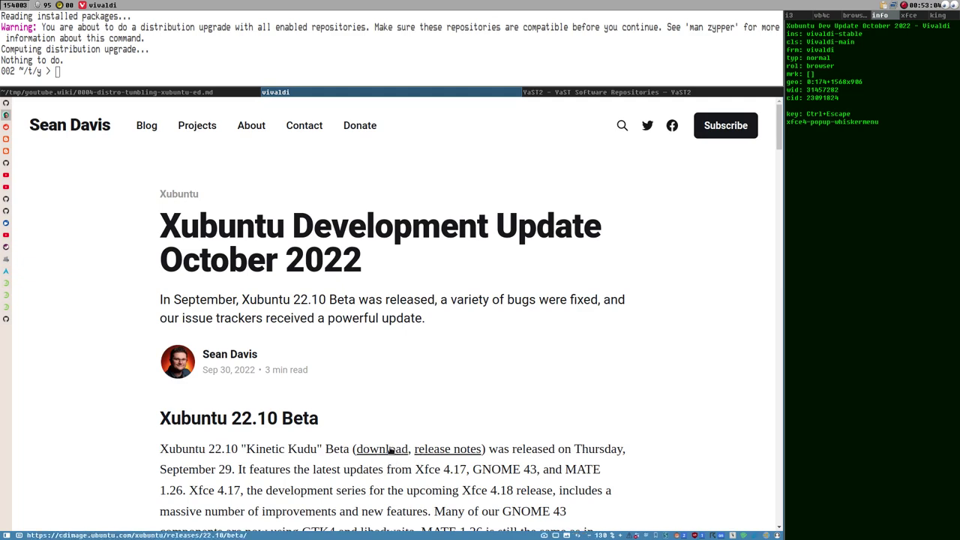
- Open the Xubuntu 22.10 Beta download page from the post, highlight Beta in its title, and go back to the post
click(389, 449)
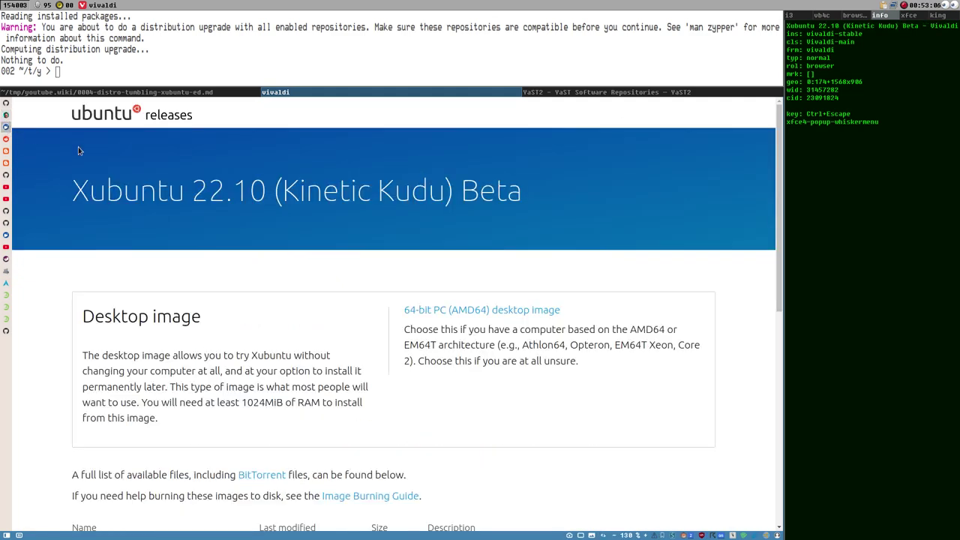
drag(460, 189, 594, 198)
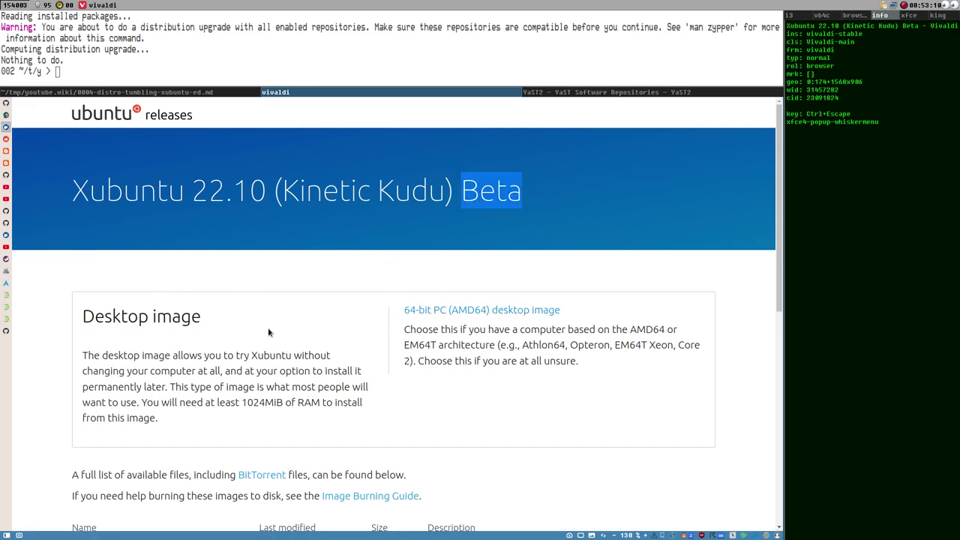
scroll(291, 321, down, 2)
scroll(291, 321, up, 2)
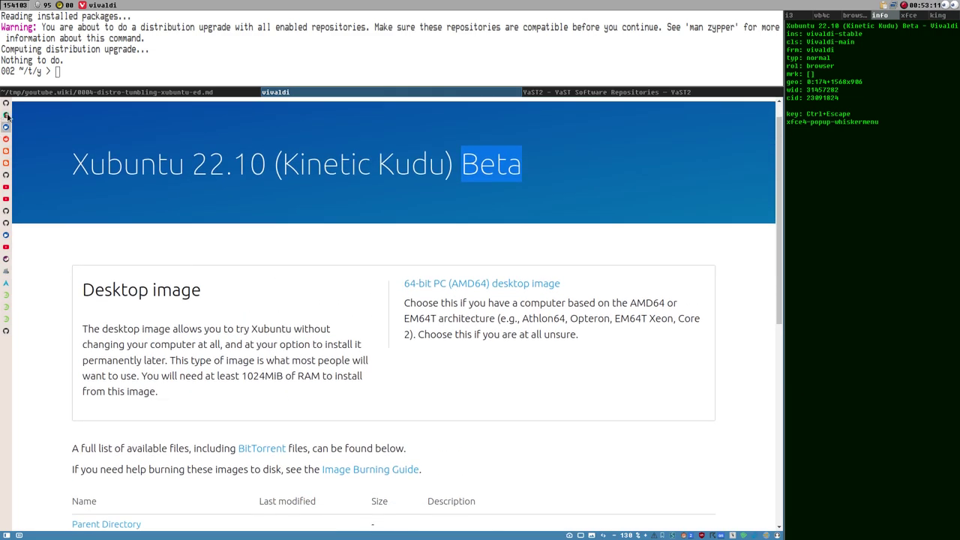
click(6, 114)
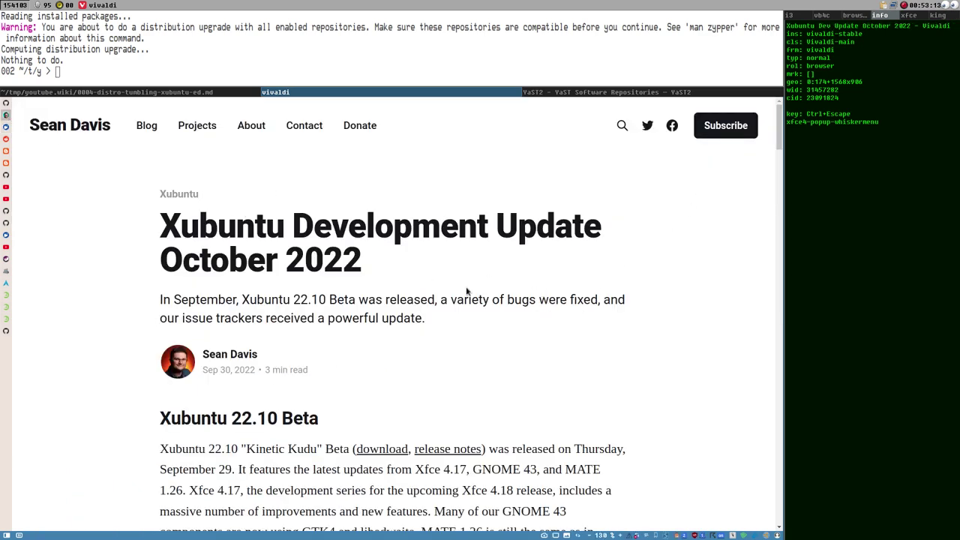
- Check the October 2022 post's date, then open the September Xubuntu 22.10 Dev Update article from the blog list
scroll(343, 370, down, 1)
scroll(343, 369, up, 1)
drag(220, 369, 240, 369)
click(147, 126)
scroll(270, 266, down, 4)
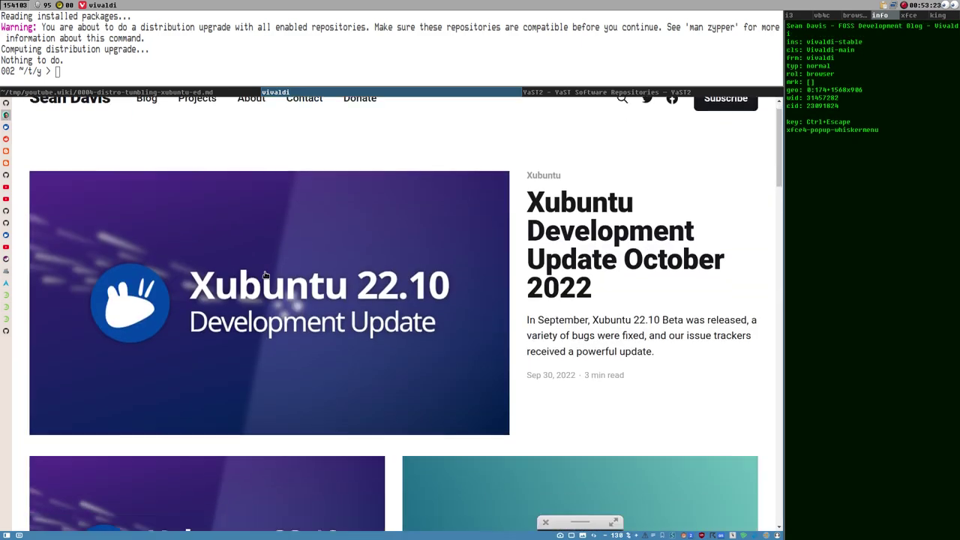
scroll(265, 273, down, 1)
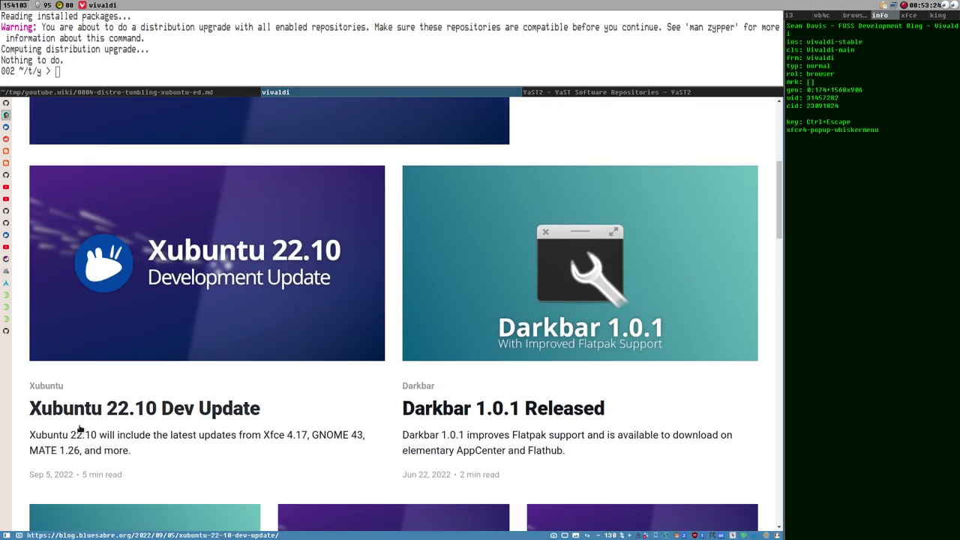
click(151, 412)
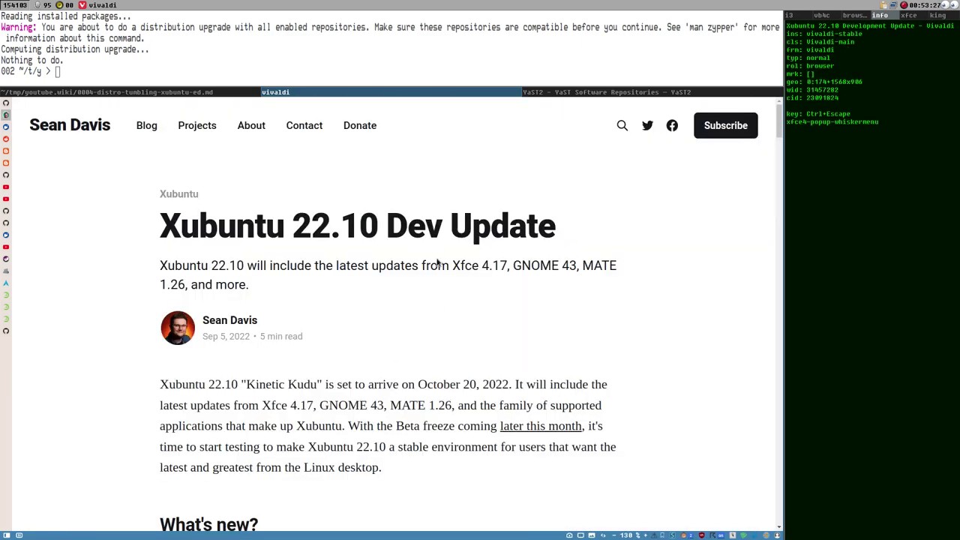
- Skim the September Xubuntu 22.10 Dev Update down to Xfce Apps and highlight that section's heading and introductory paragraph
scroll(468, 270, down, 2)
scroll(468, 269, down, 5)
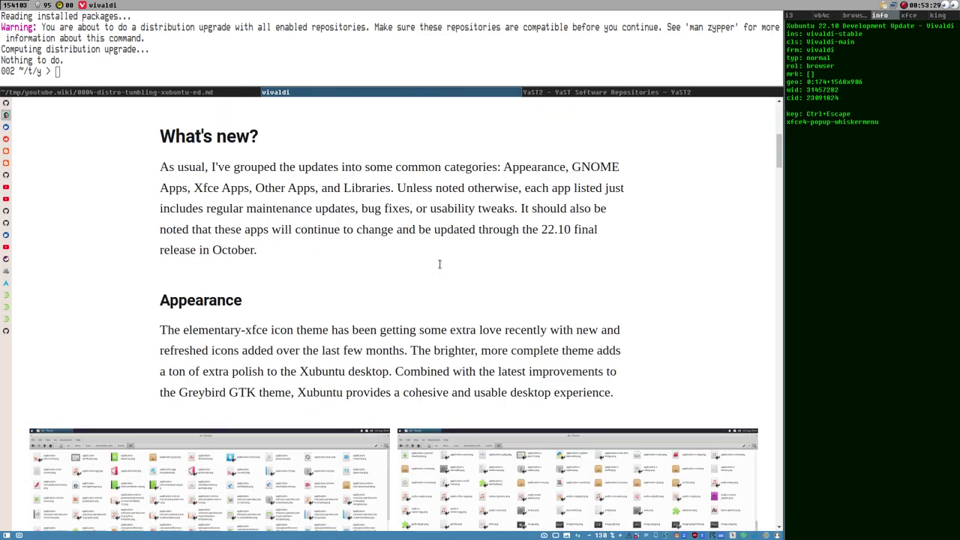
scroll(382, 229, down, 12)
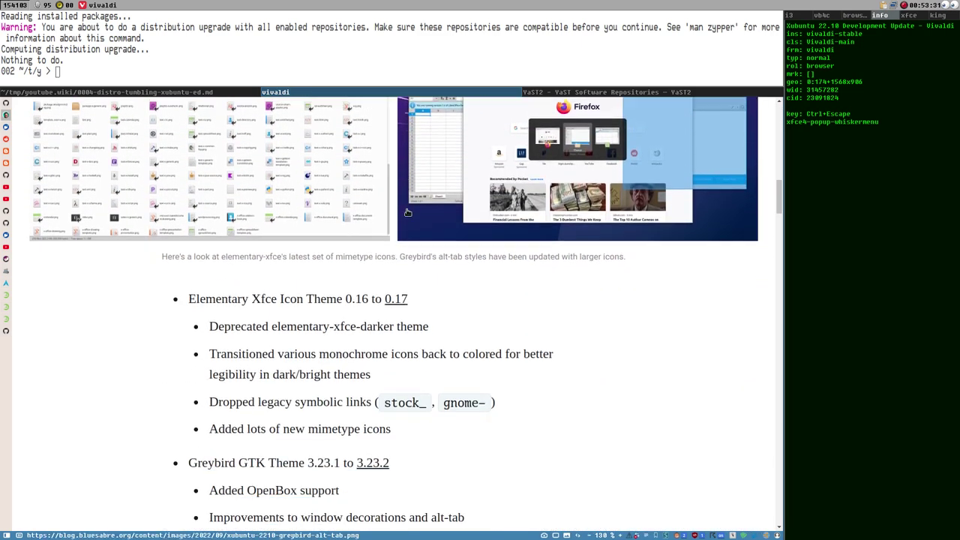
scroll(343, 248, down, 5)
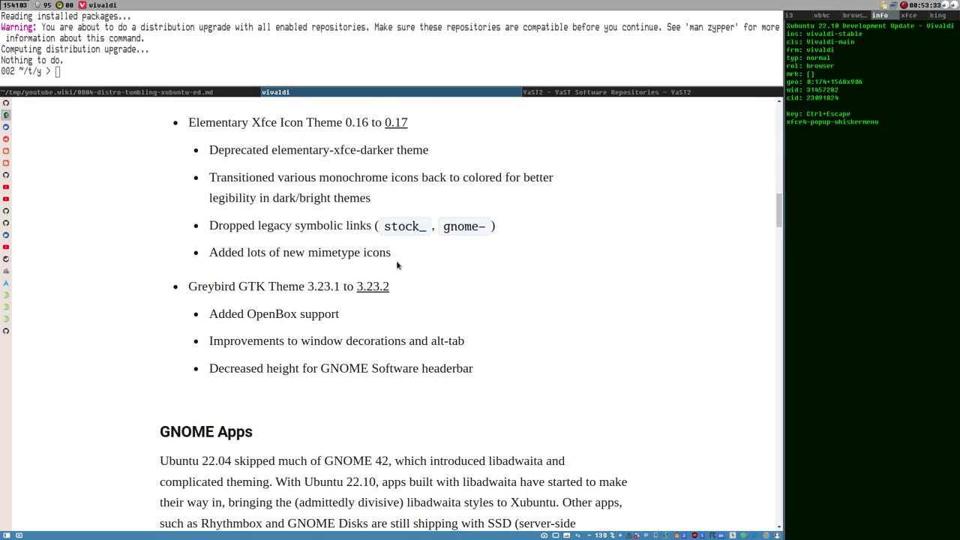
scroll(442, 246, down, 9)
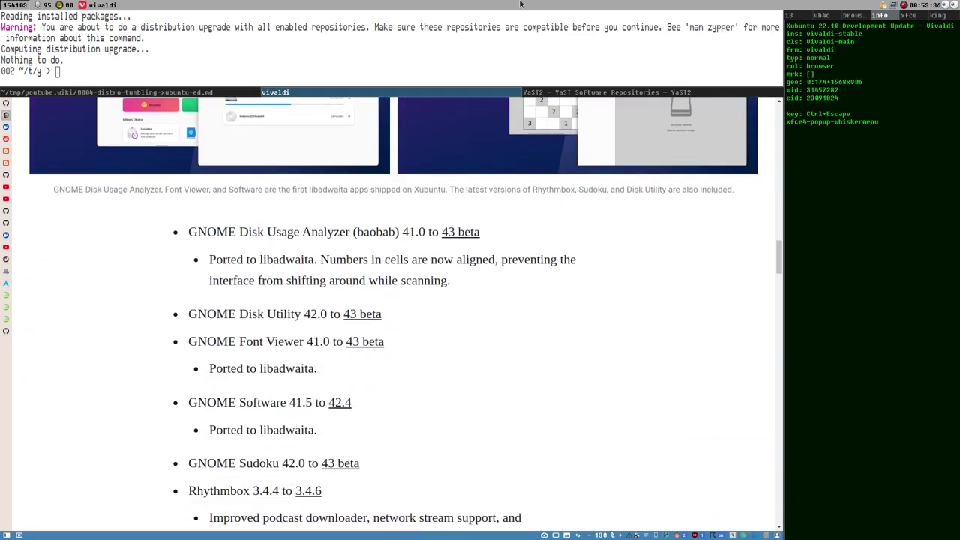
scroll(443, 285, down, 5)
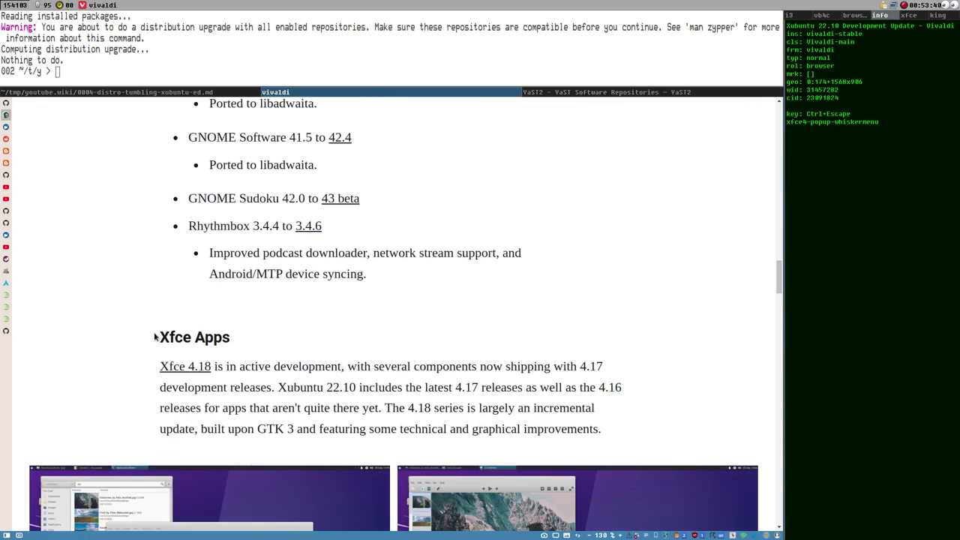
drag(155, 337, 673, 430)
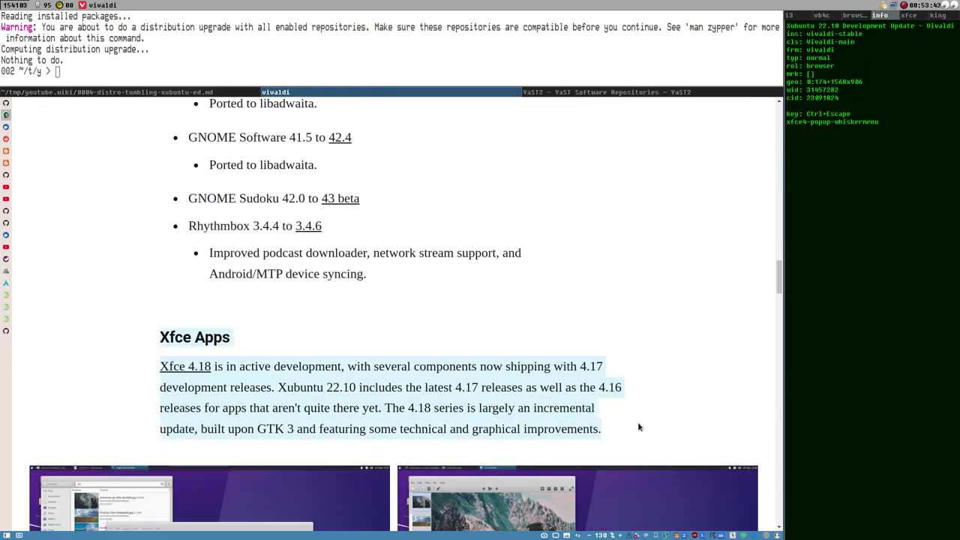
- Highlight the 4.16 release number, glance over the Xfce app screenshots, and highlight 4.17 in the Xfce Apps paragraph
scroll(604, 406, down, 1)
scroll(604, 406, down, 2)
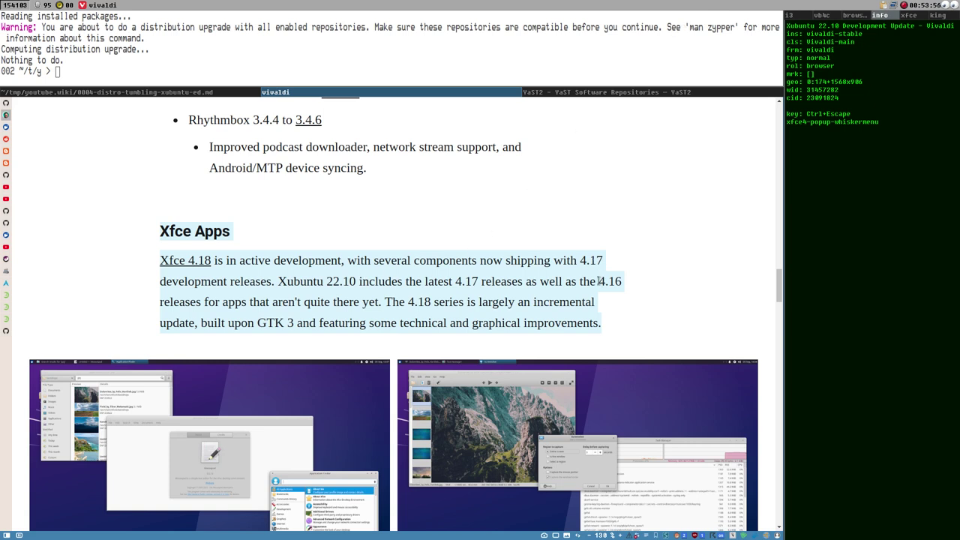
drag(599, 281, 620, 282)
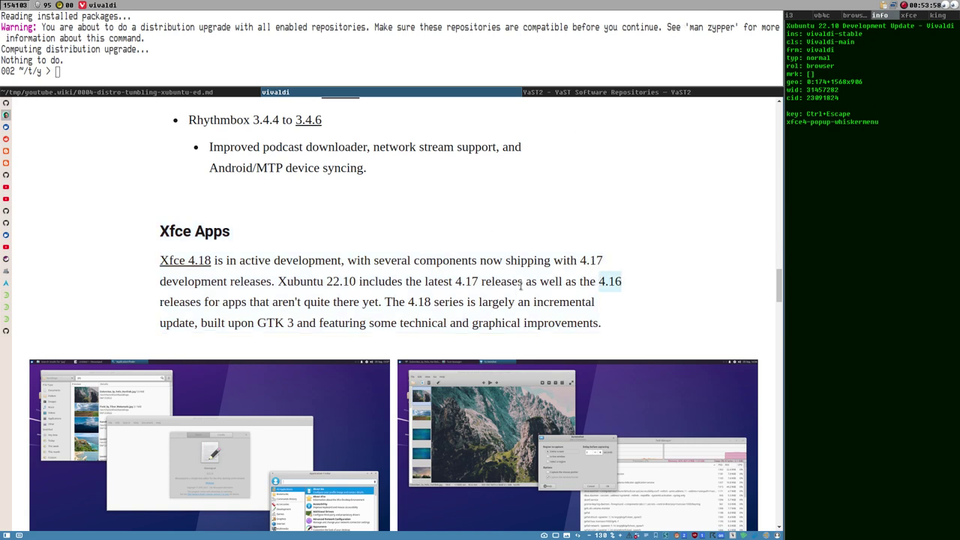
scroll(515, 289, down, 5)
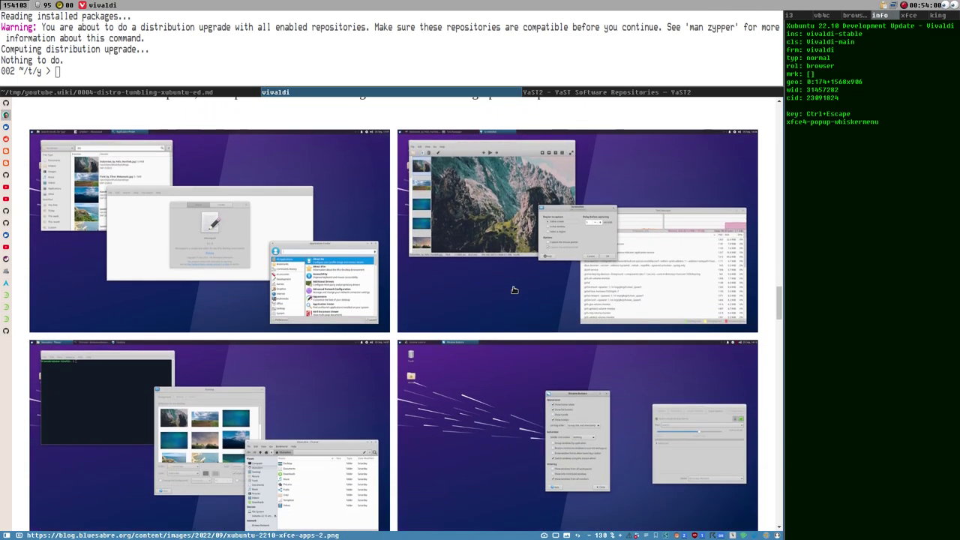
scroll(513, 291, down, 4)
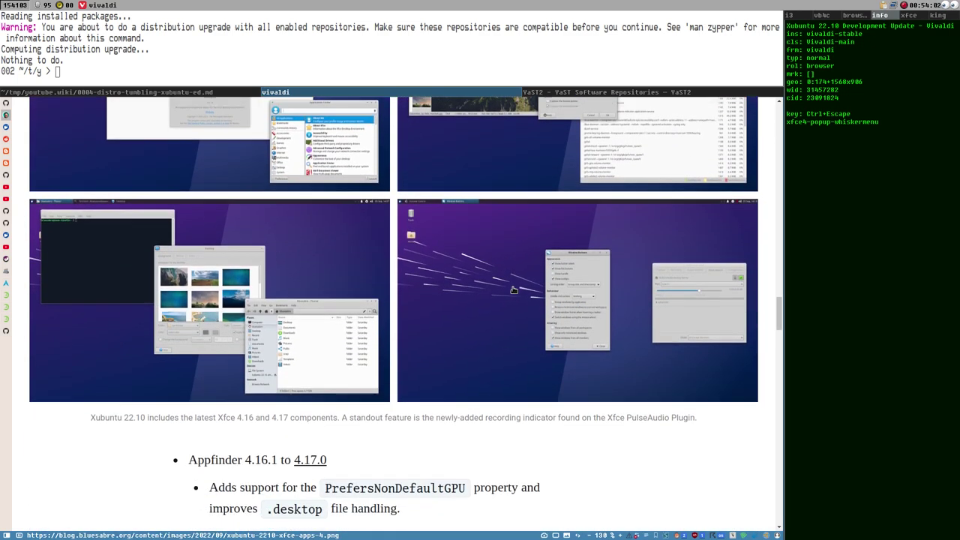
scroll(513, 292, up, 9)
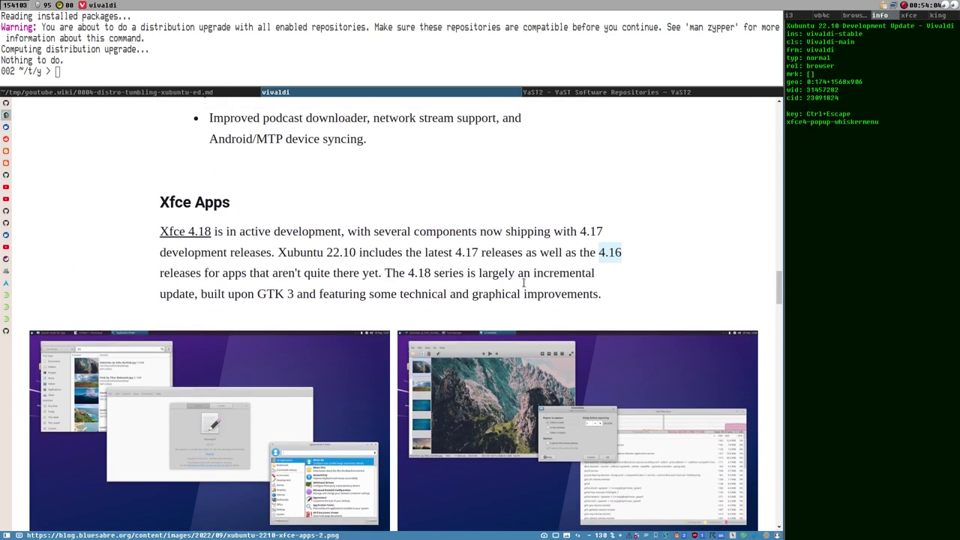
click(598, 255)
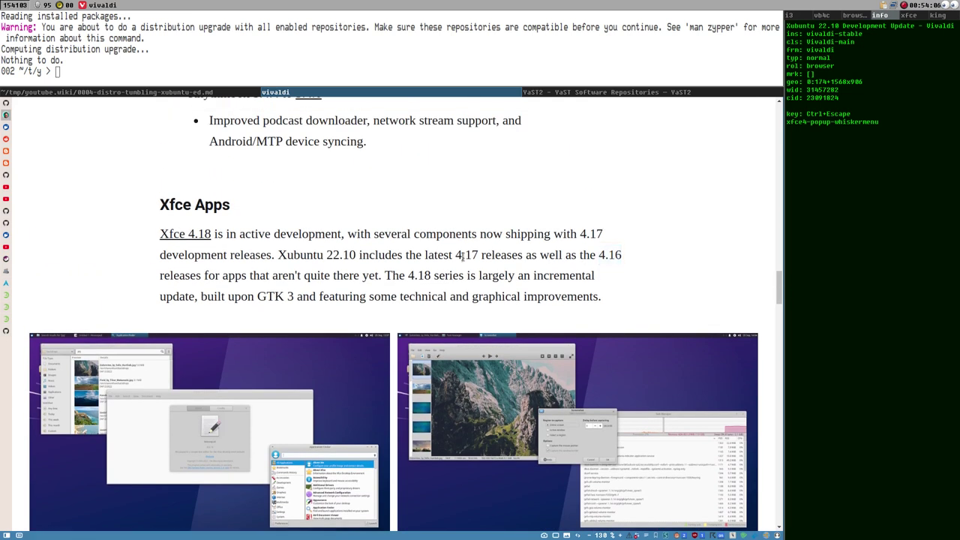
drag(455, 255, 479, 256)
- Switch to the Xubuntu virtual machine and log in by entering the account password
key(super+2)
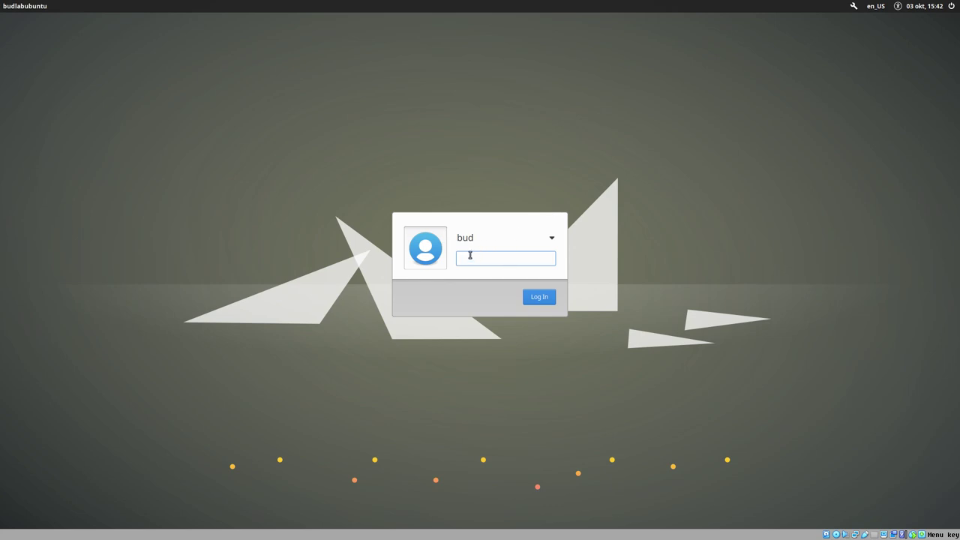
text(•••)
click(535, 298)
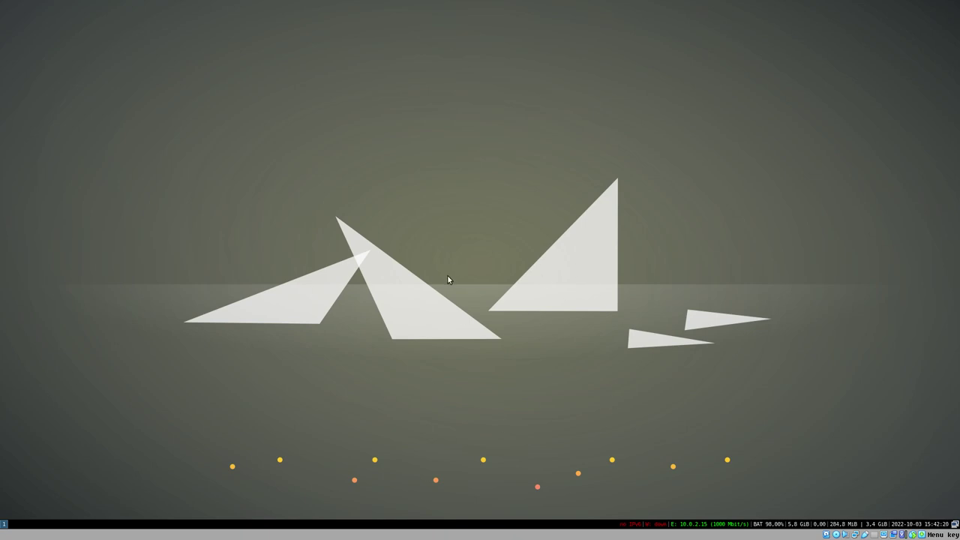
- Open a terminal and start the Xfce panel with xfce4-panel
key(super+Return)
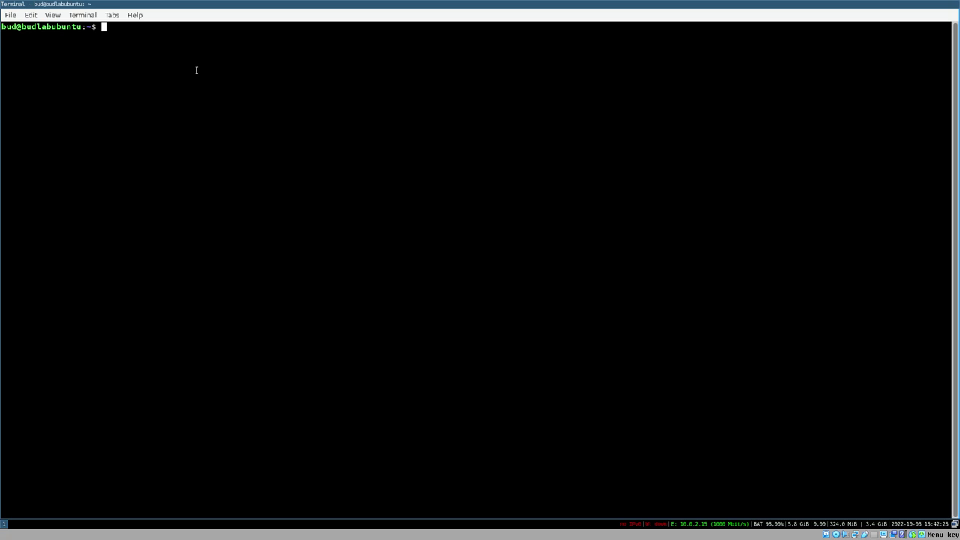
text(xfce4-panel)
key(Return)
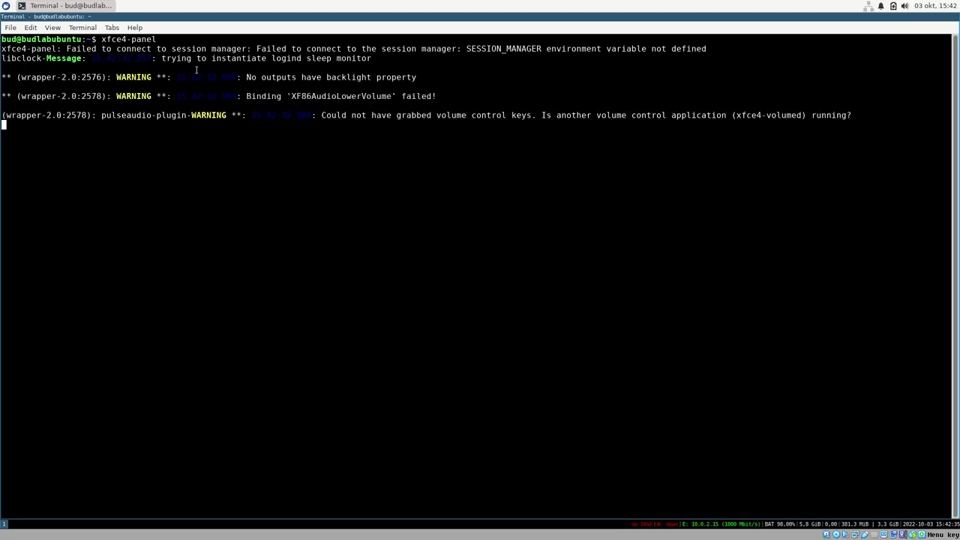
- Open a second terminal and start the Xfce settings daemon with xfsettingsd
key(super+Return)
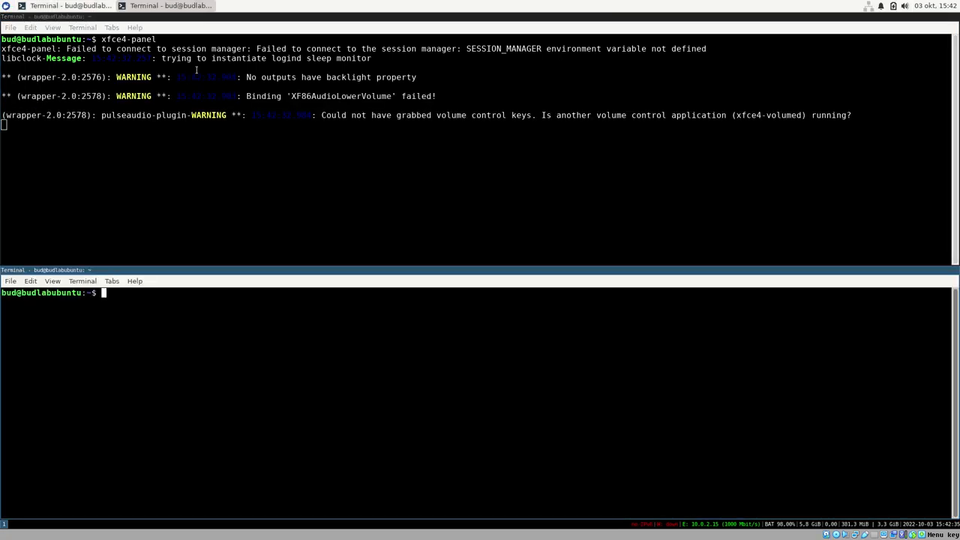
text(xfsettingsd)
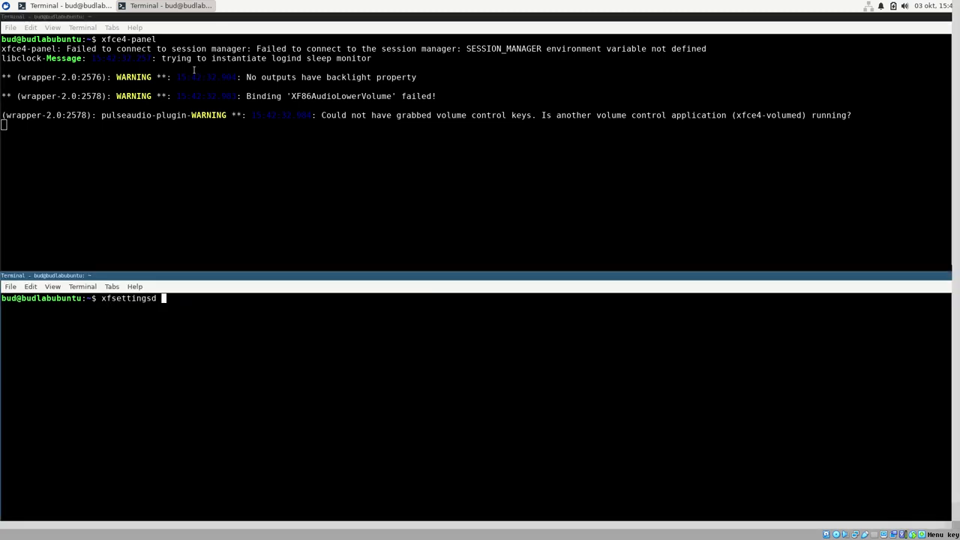
key(Return)
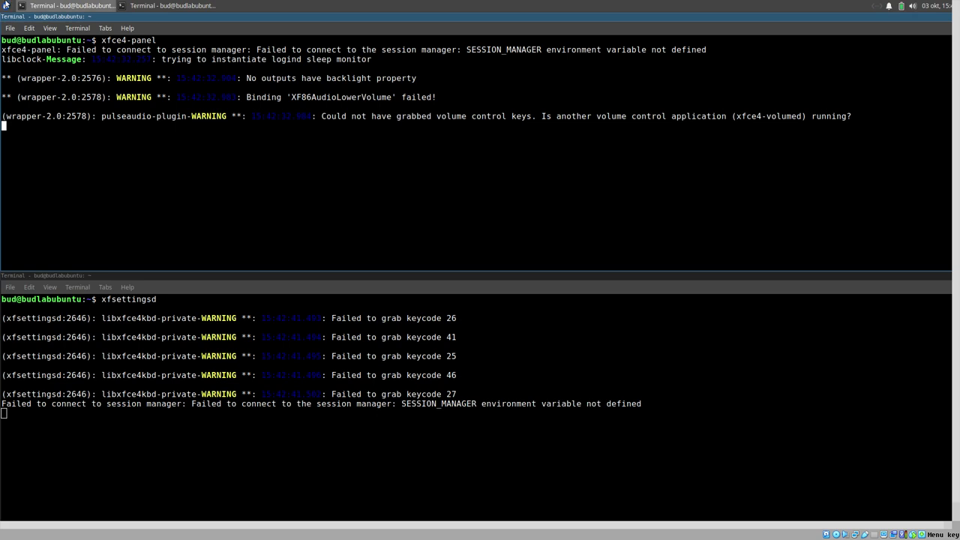
- Find the Settings Editor in the application menu by searching for settings, open it, and shrink and centre its window
click(5, 7)
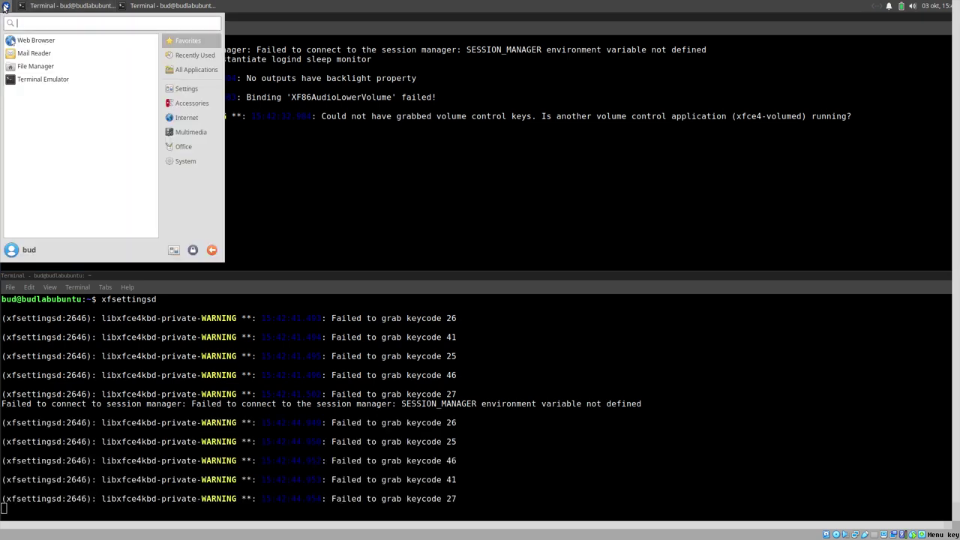
text(settings)
key(Return)
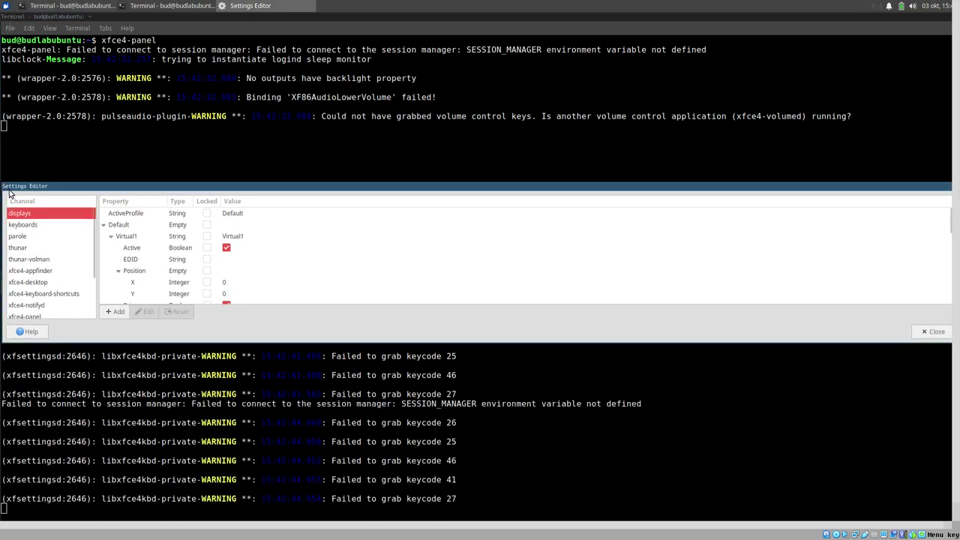
drag(6, 178, 528, 93)
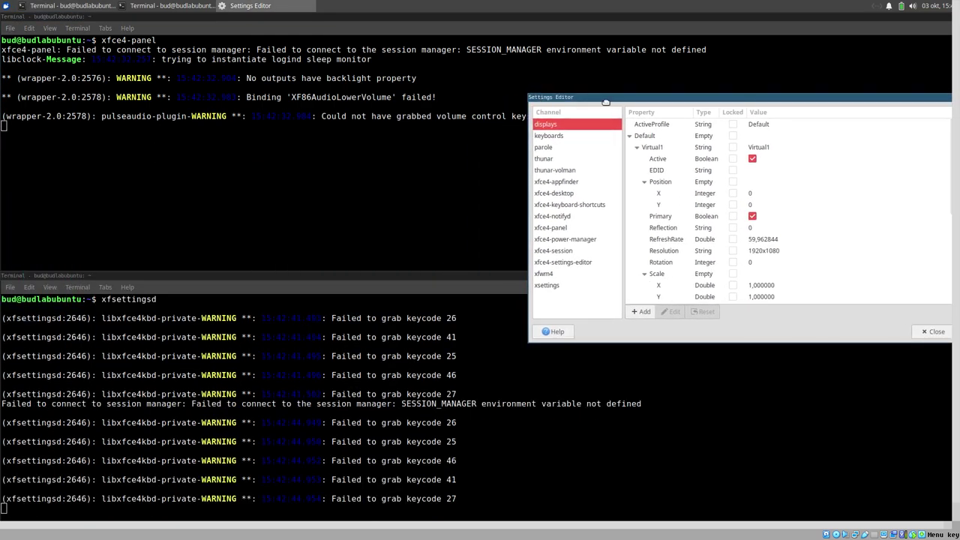
drag(604, 99, 323, 166)
- Enable the Gtk DialogsUseHeader property in the xsettings channel and close the Settings Editor
click(268, 353)
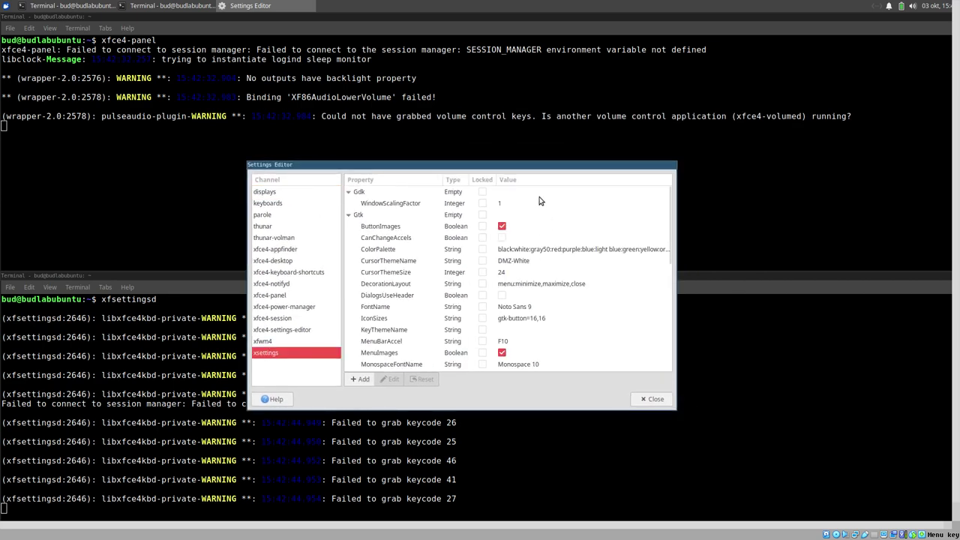
scroll(438, 257, down, 2)
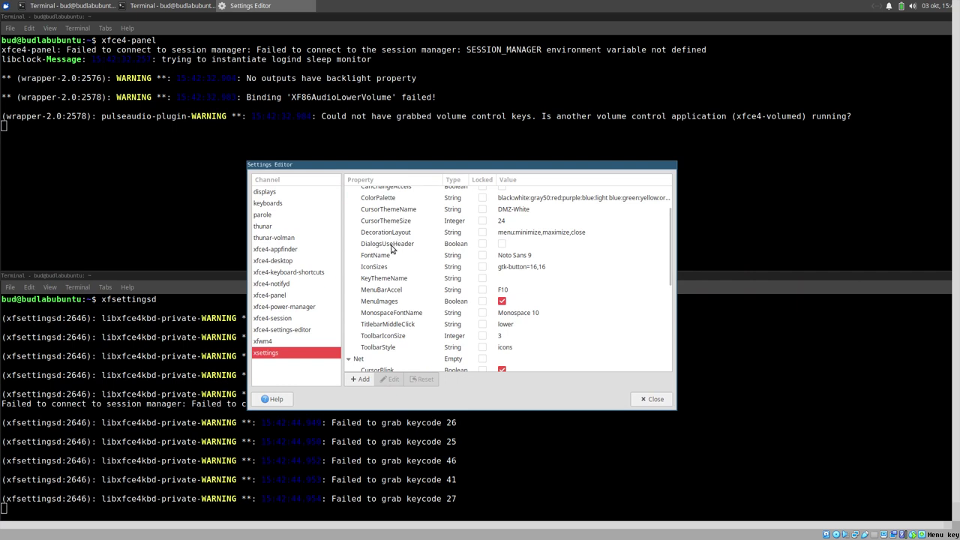
click(501, 246)
click(502, 245)
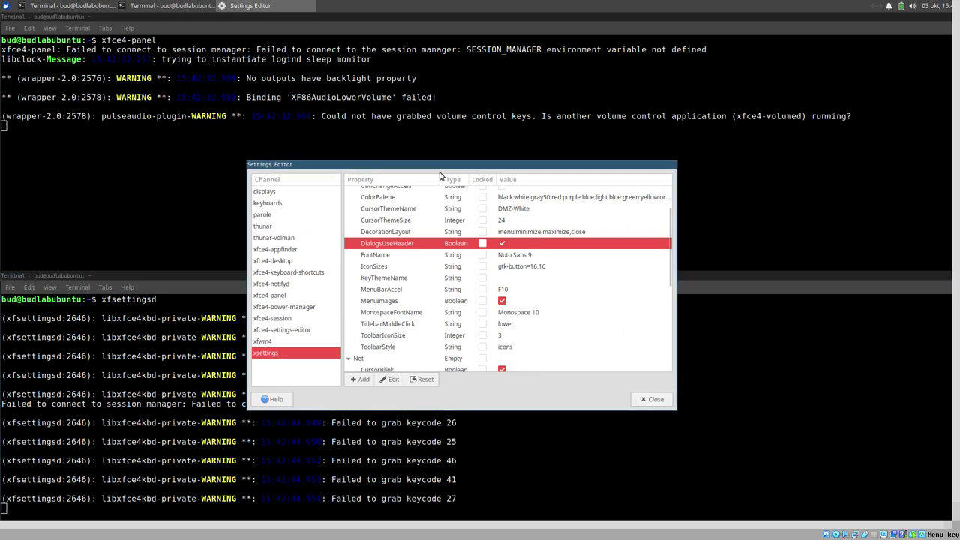
click(651, 400)
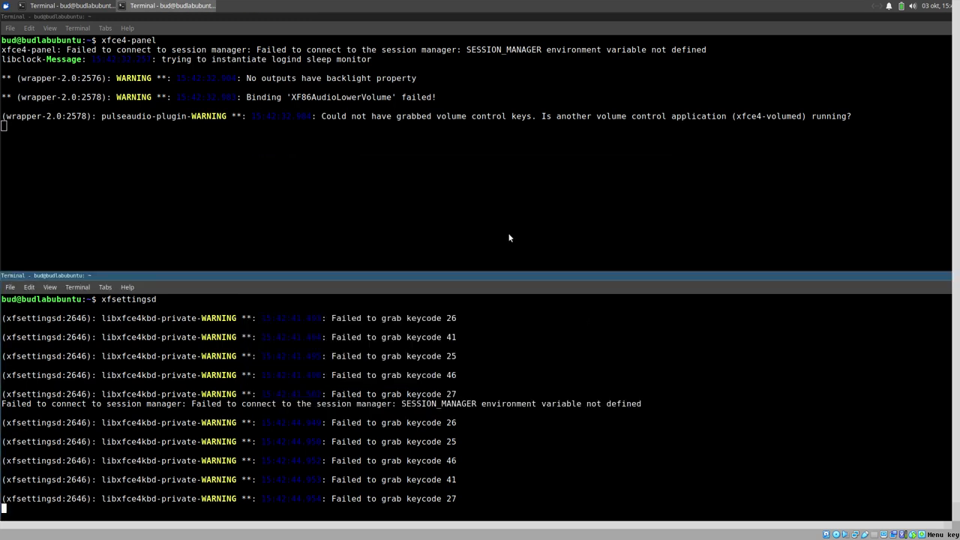
- Open the Xfce panel's About dialog and move it slightly by its header bar
right_click(272, 4)
mouse_move(297, 60)
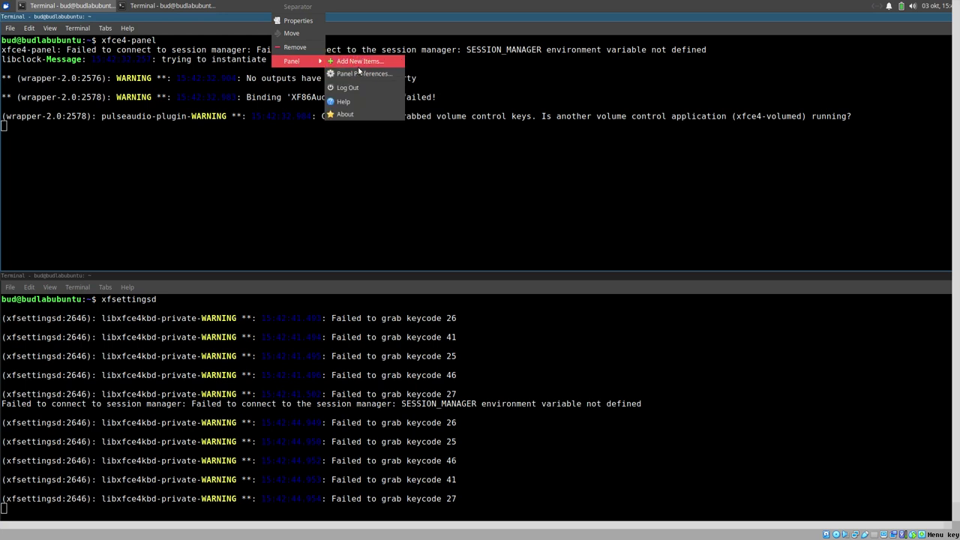
click(345, 114)
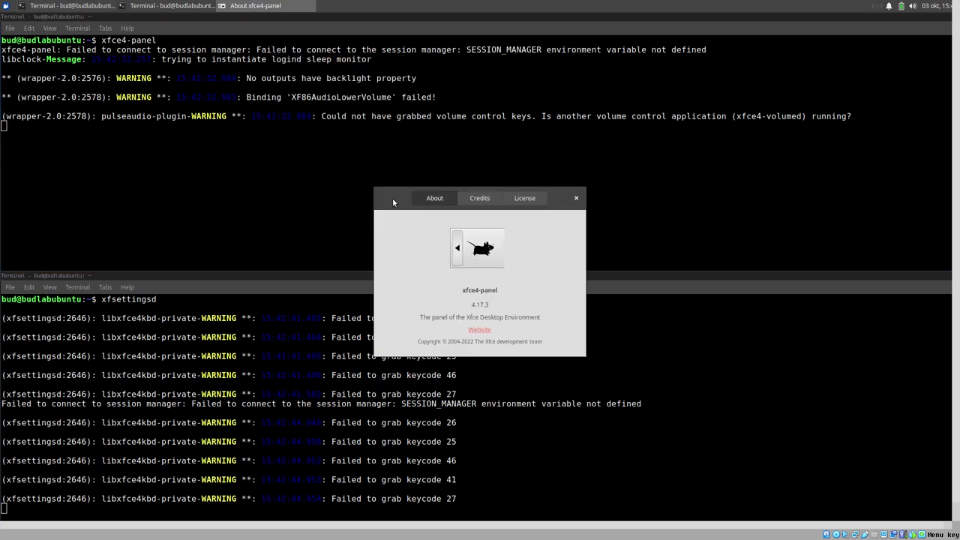
drag(393, 198, 410, 186)
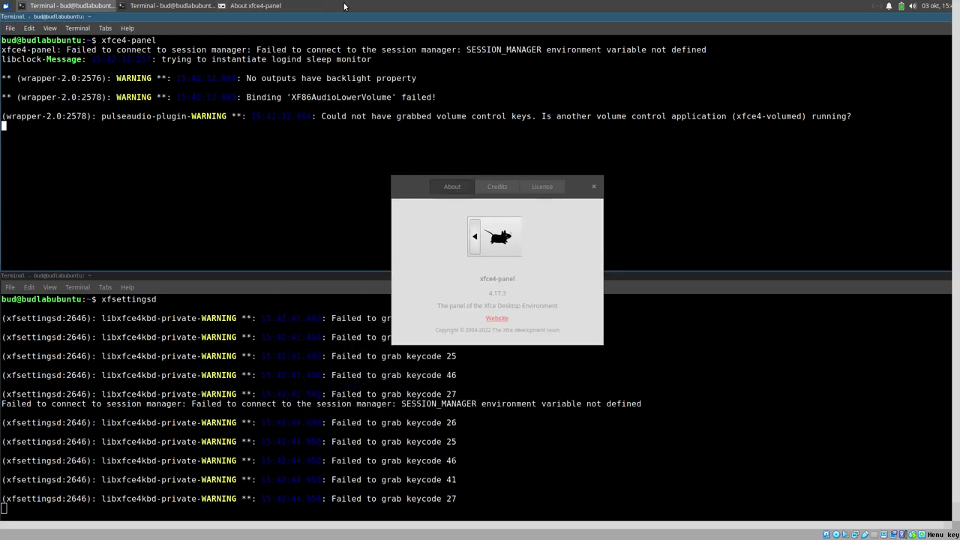
- Open the Xfce panel's Panel Preferences and turn the tiled dialog into a compact floating window
right_click(344, 6)
mouse_move(366, 64)
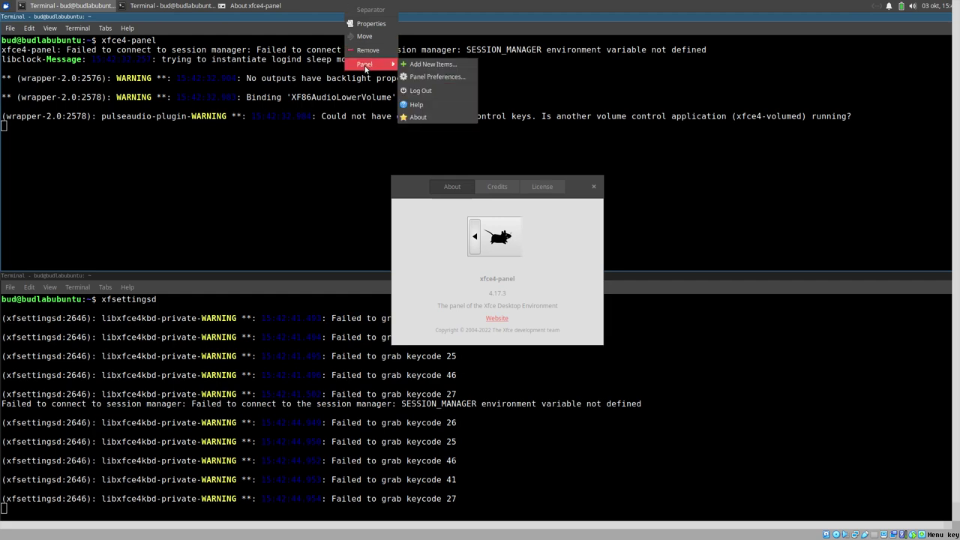
click(425, 78)
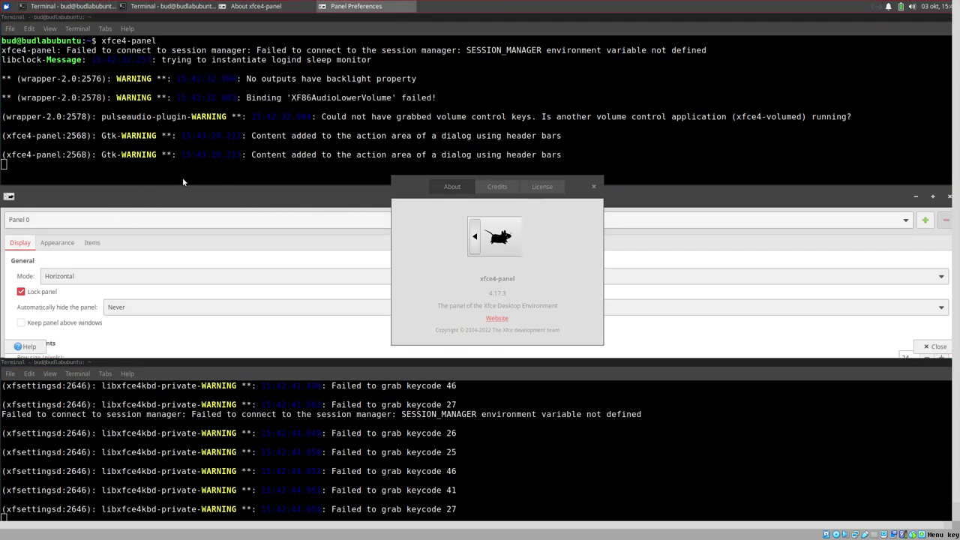
double_click(235, 201)
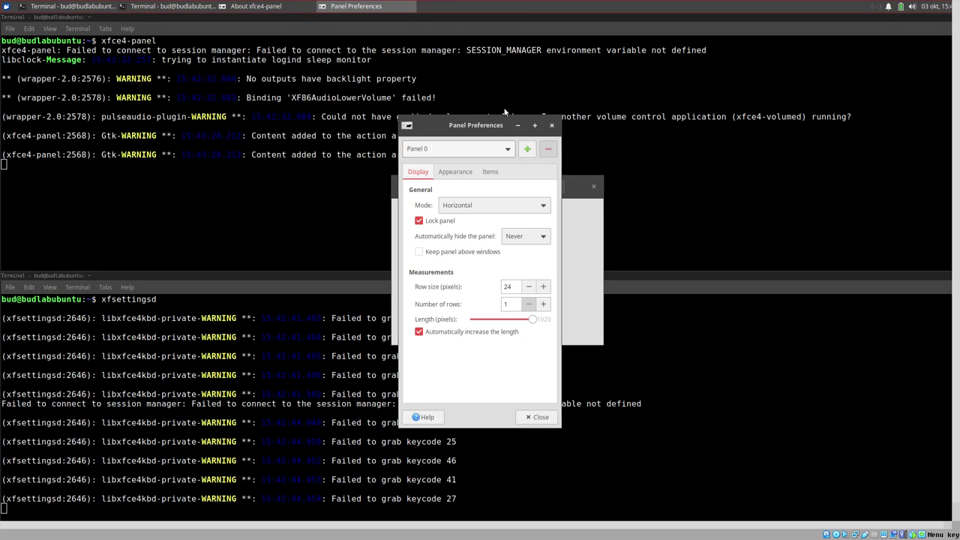
- Move the About xfce4-panel dialog beside Panel Preferences to compare their header bars, and return focus to the xfce4-panel terminal
drag(575, 178, 771, 181)
drag(602, 186, 570, 161)
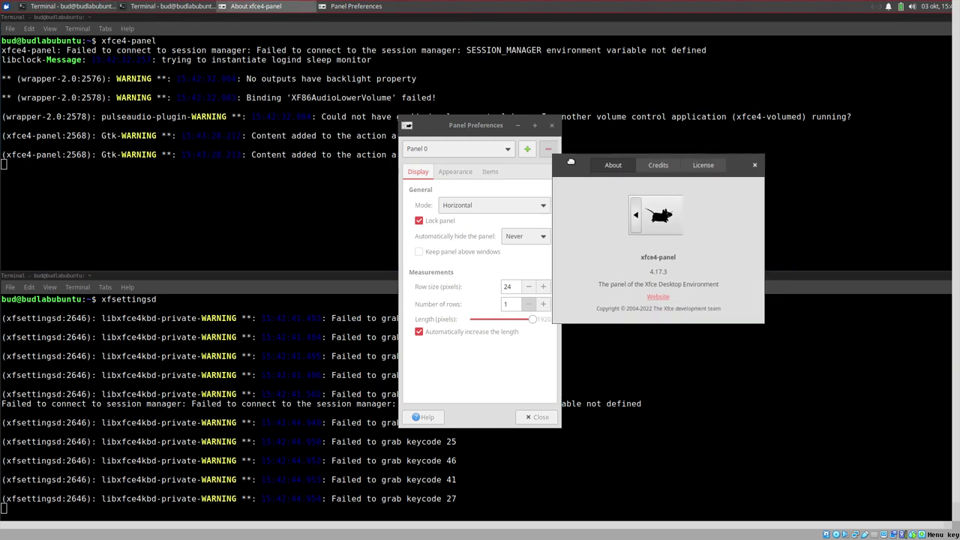
click(622, 163)
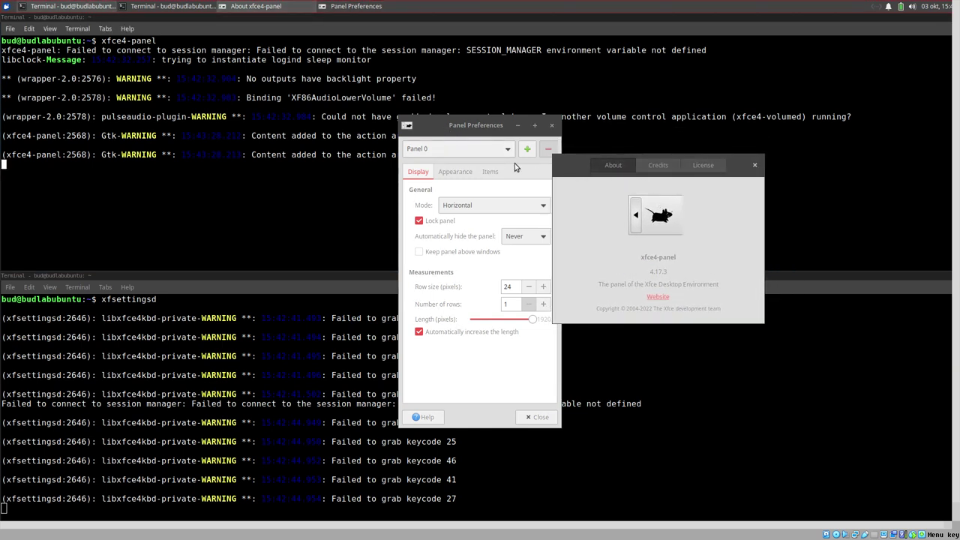
click(371, 60)
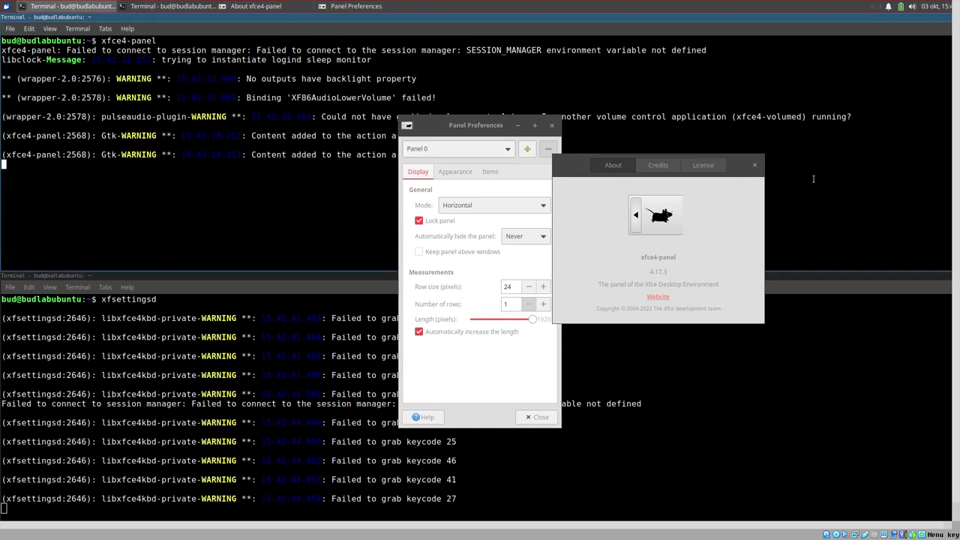
- Switch focus to and from the About xfce4-panel dialog to compare its header bar, and close the dialog
click(754, 173)
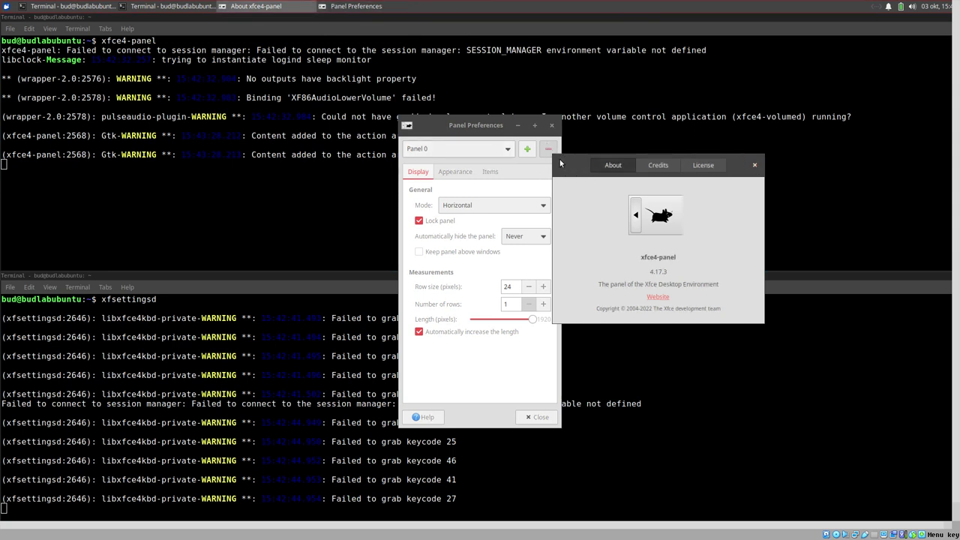
click(734, 143)
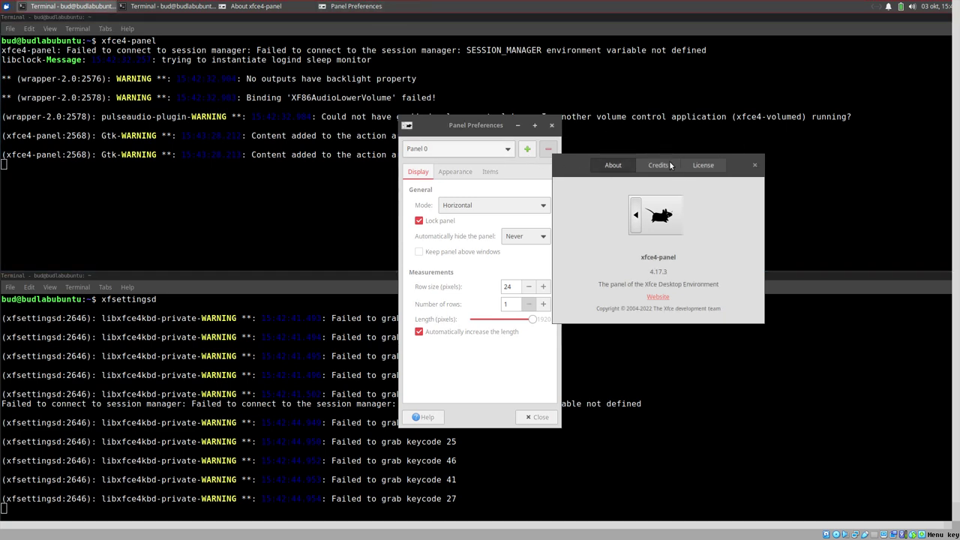
click(755, 165)
- Move the floating Panel Preferences dialog, tile it between the two terminals, and inspect its header bar's window menu
drag(440, 136, 412, 134)
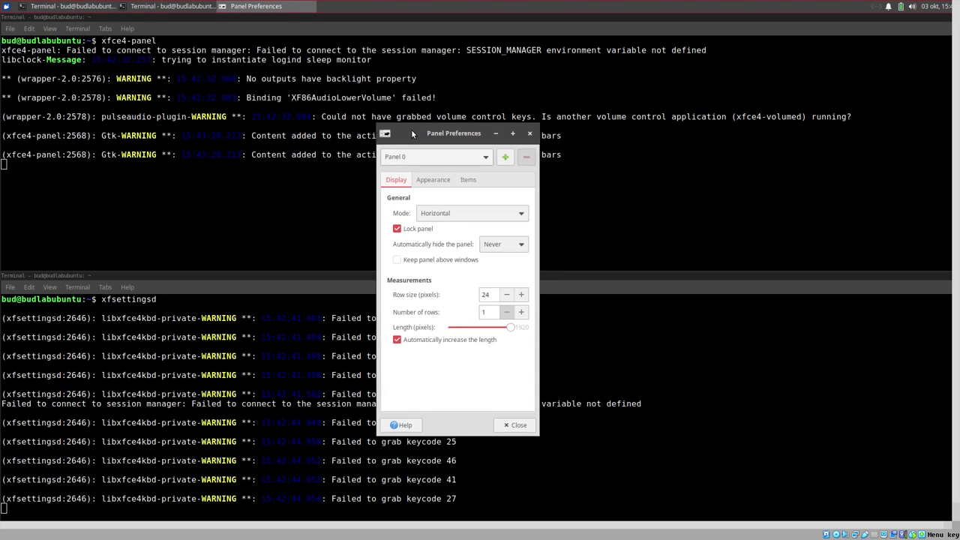
key(super+shift+space)
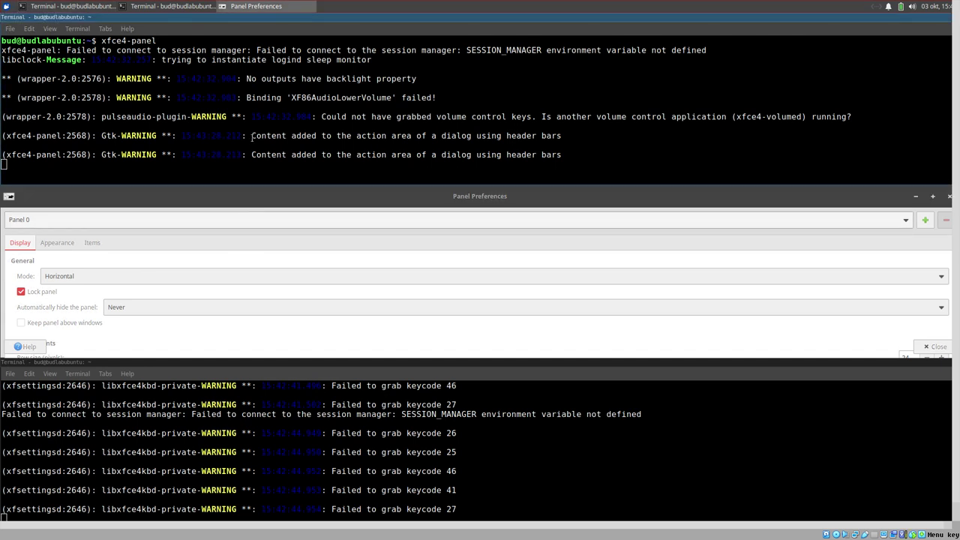
right_click(316, 196)
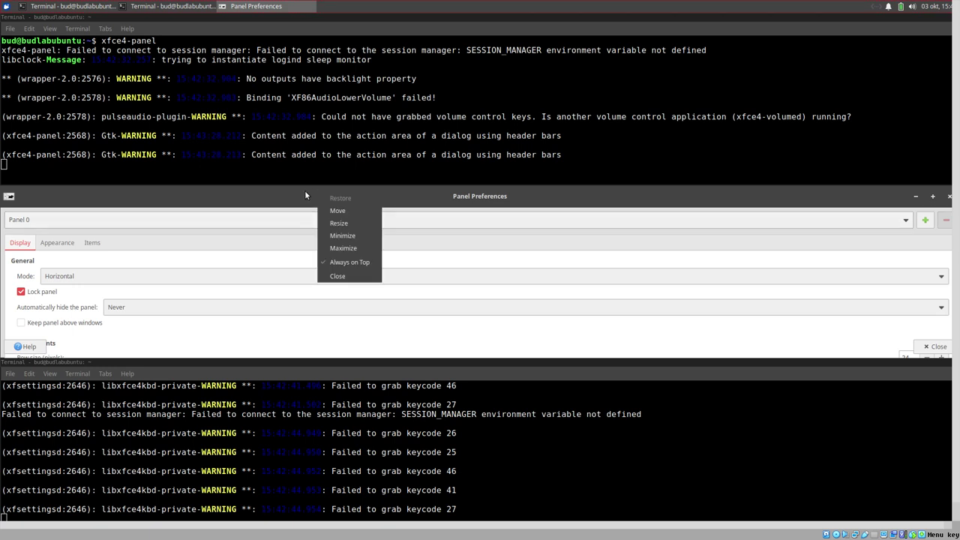
click(300, 196)
right_click(291, 192)
click(278, 193)
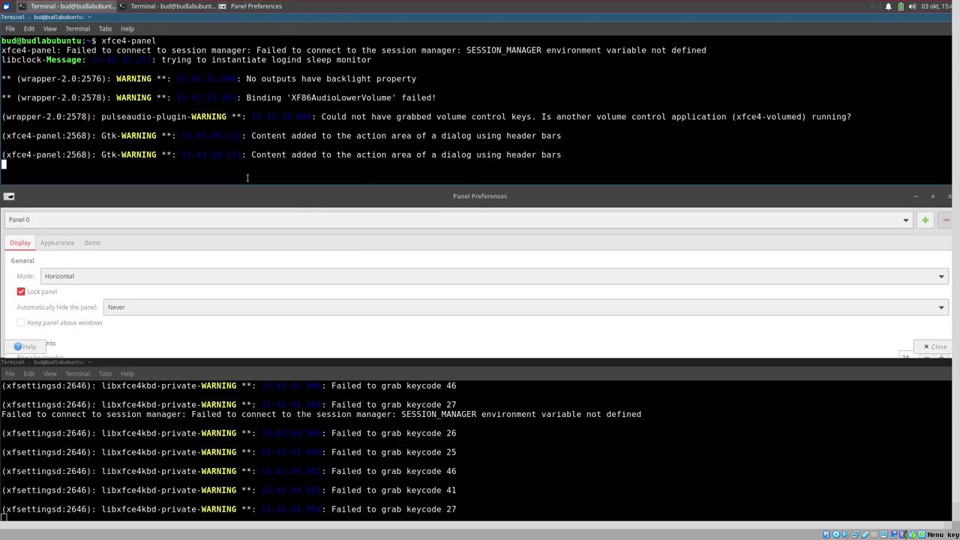
- Return Panel Preferences to a compact floating window and close it
double_click(341, 197)
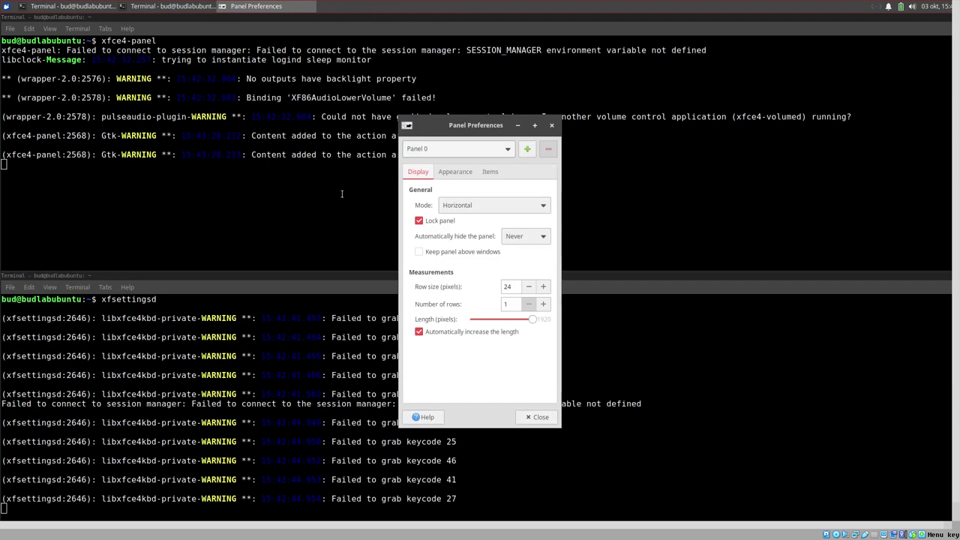
click(550, 128)
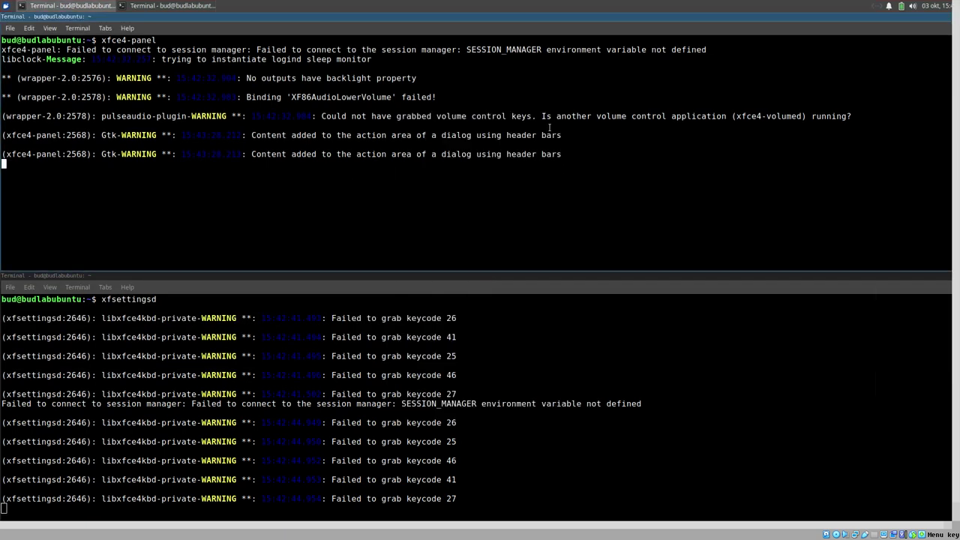
- Search the application launcher for settings and launch the Settings Editor
click(6, 6)
text(settings)
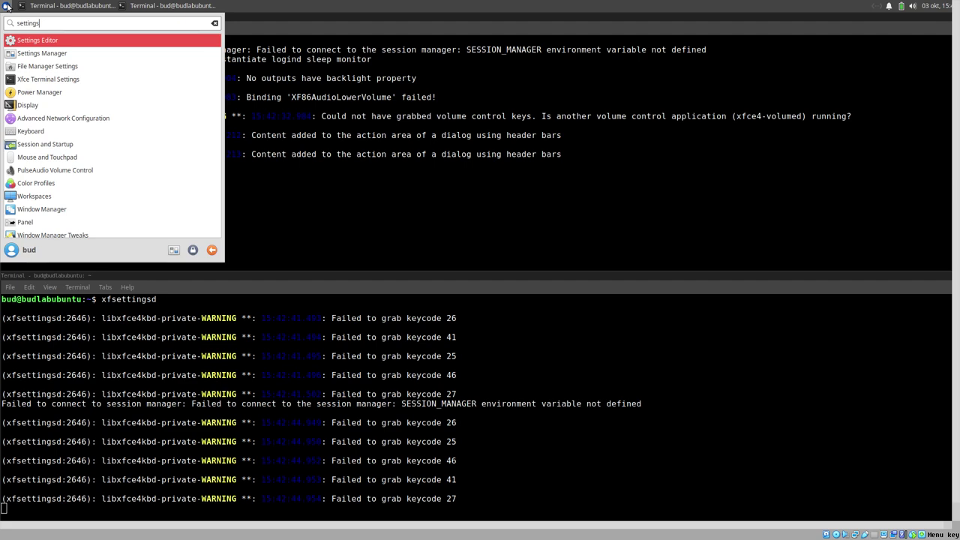
key(Return)
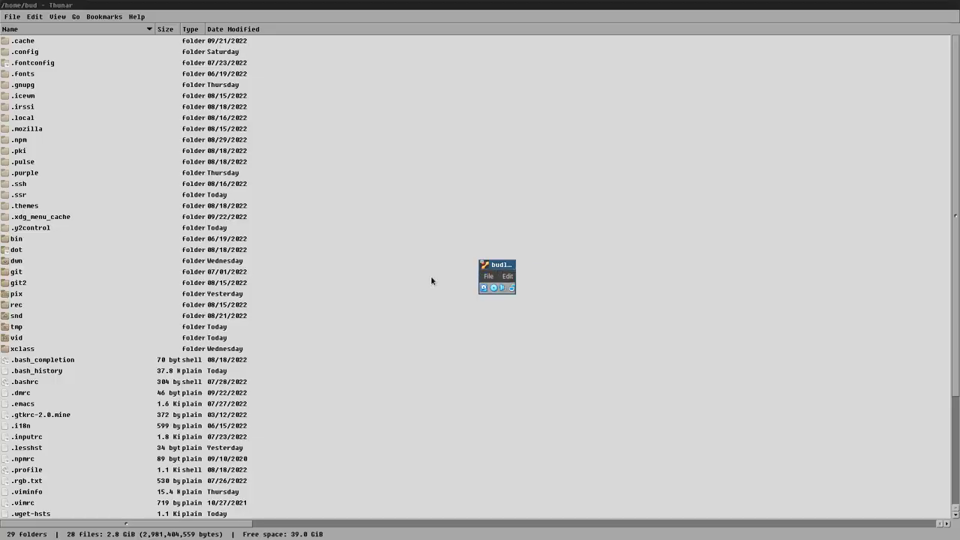
- Return to the i3 session and take the xfce4-panel terminal out of fullscreen
key(ctrl+alt+Left)
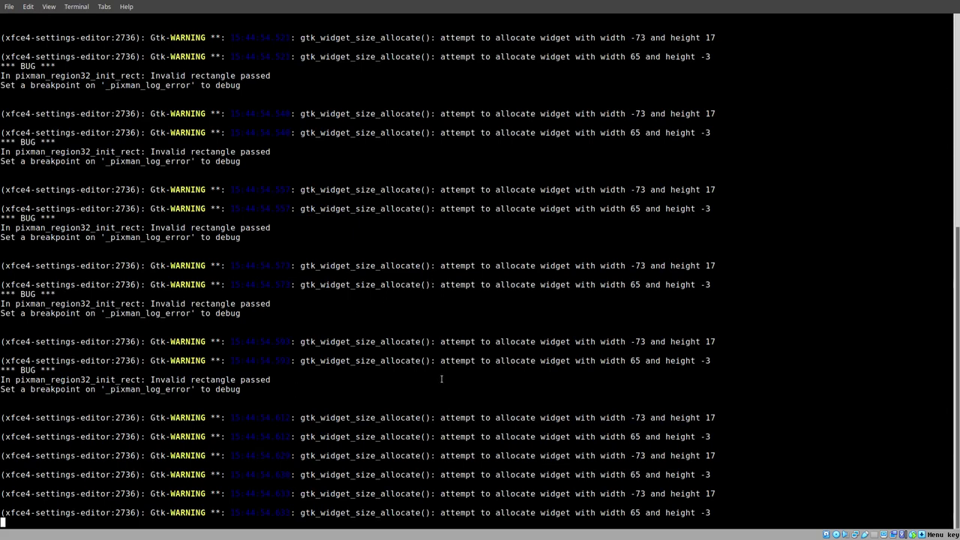
key(F11)
key(F11)
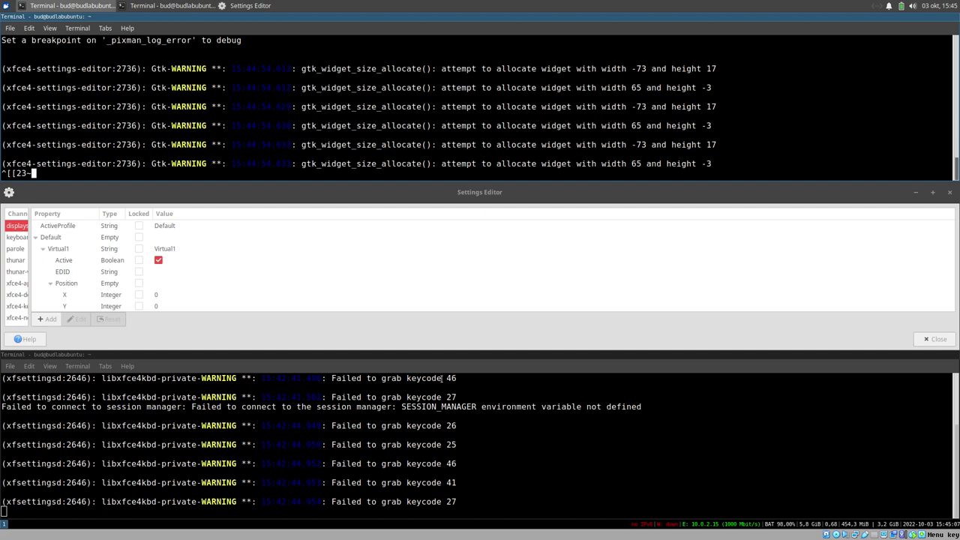
- Turn the tiled Settings Editor into a floating window and widen its channel list to show full channel names
click(402, 267)
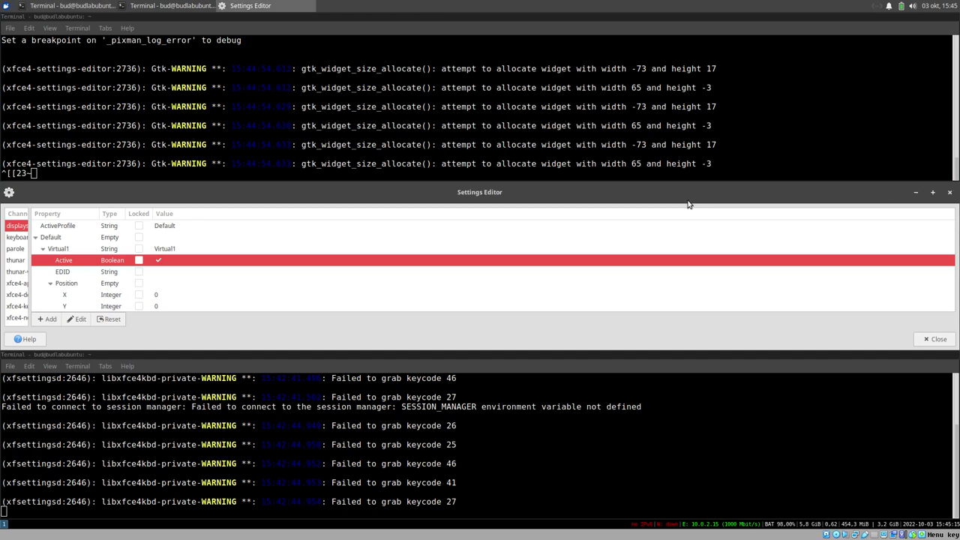
double_click(85, 191)
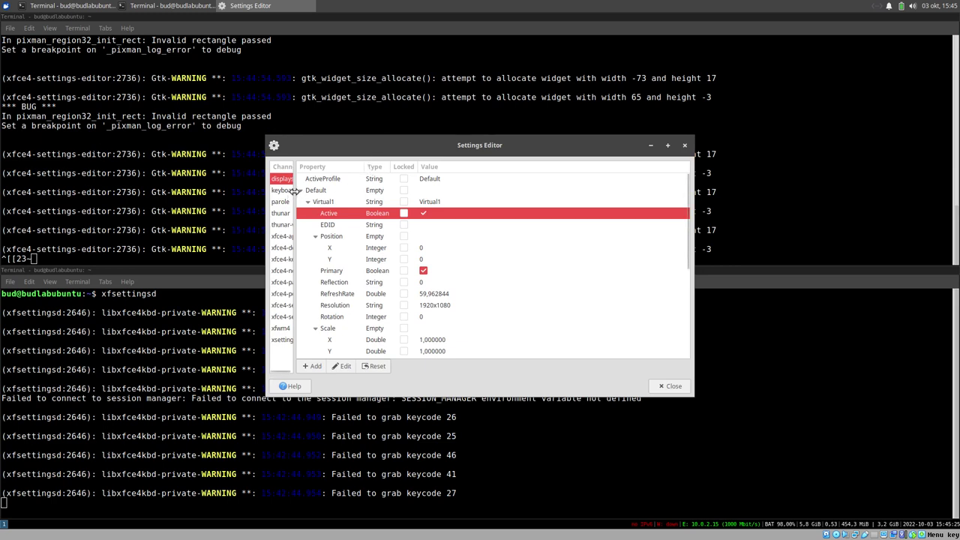
drag(294, 192, 379, 202)
- Disable the Gtk DialogsUseHeader property in the xsettings channel and close the Settings Editor
click(289, 341)
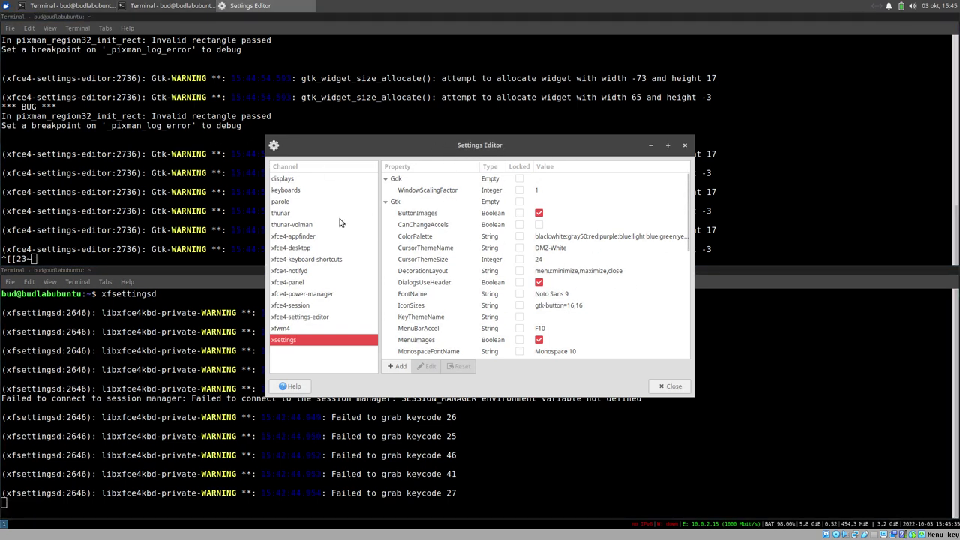
click(452, 285)
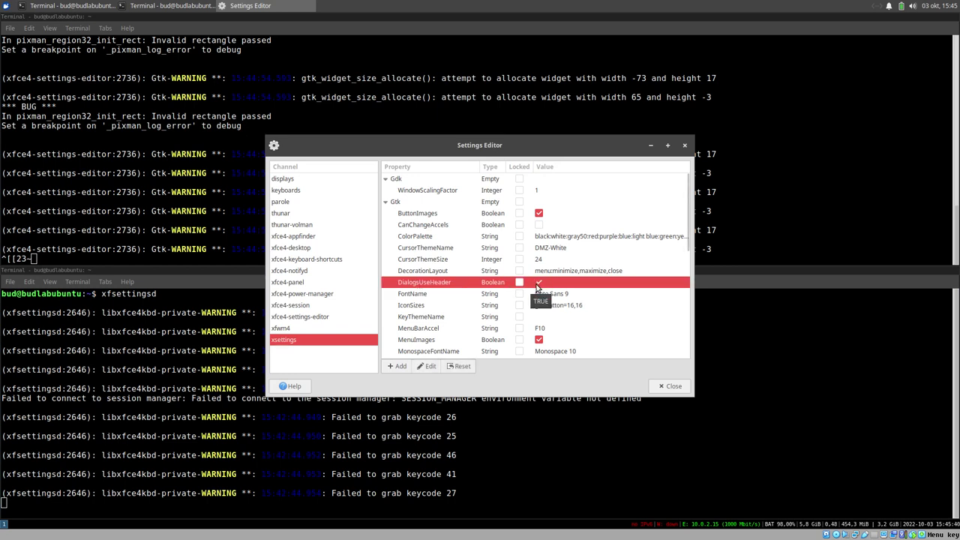
click(672, 385)
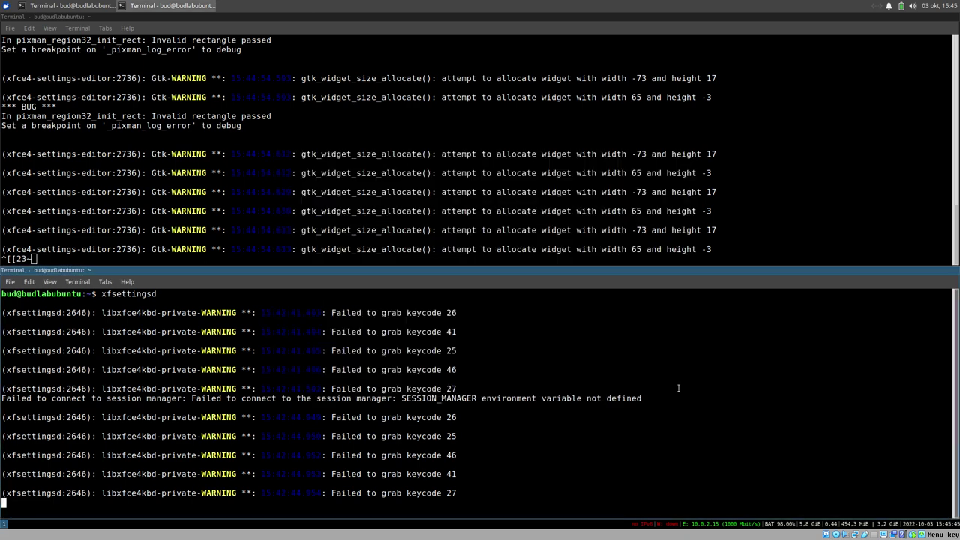
- Reopen the Xfce panel's About dialog and move it by its i3 title bar to the right of the screen's centre
right_click(291, 6)
mouse_move(320, 63)
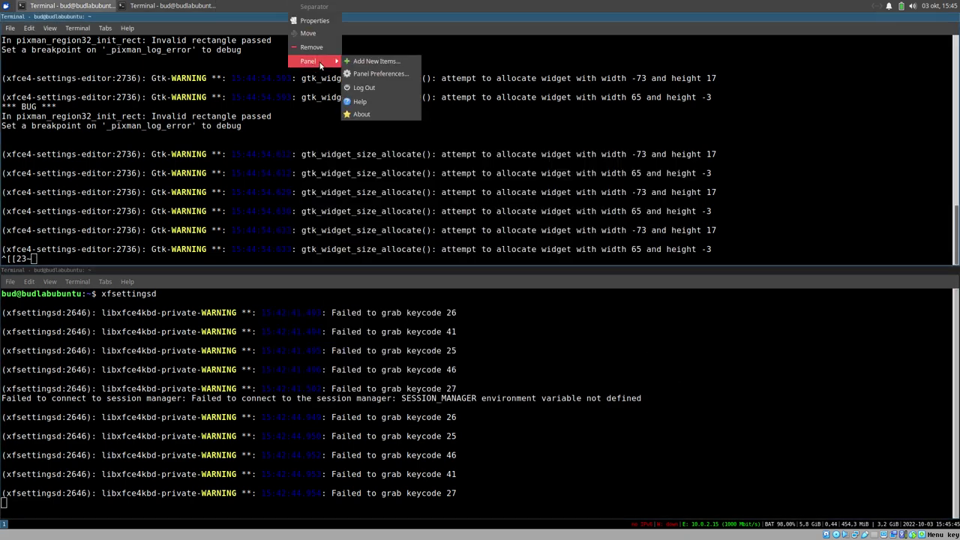
click(381, 116)
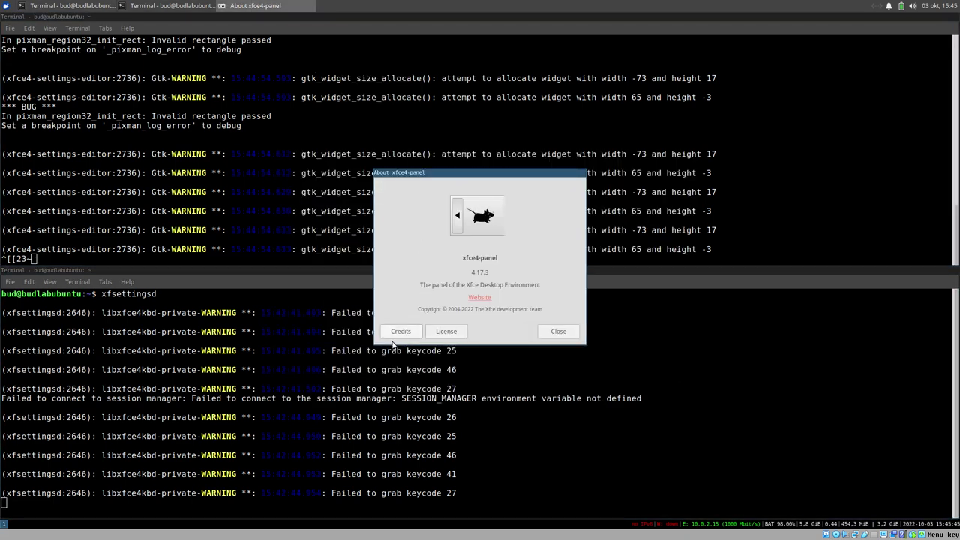
drag(411, 173, 571, 184)
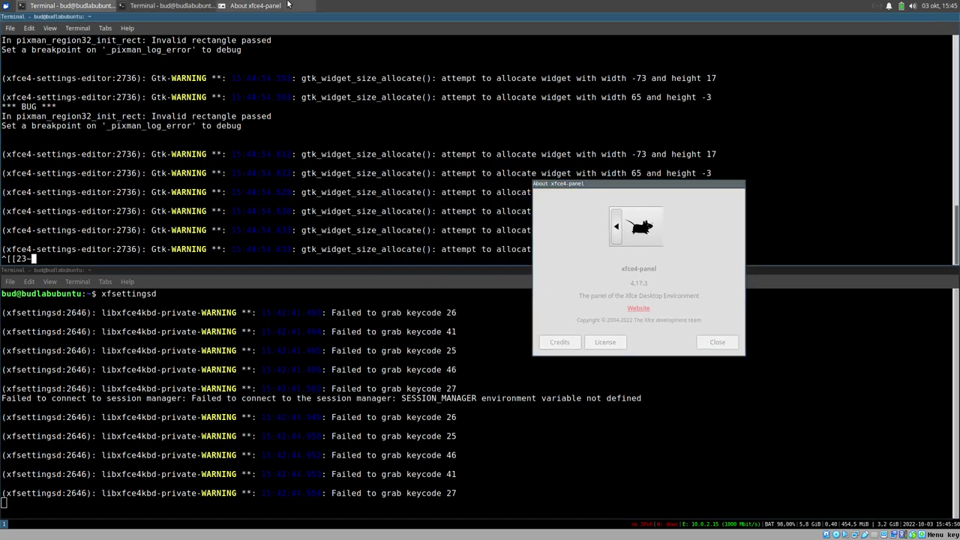
- Open the Xfce panel's Panel Preferences alongside the About dialog
right_click(334, 4)
mouse_move(363, 61)
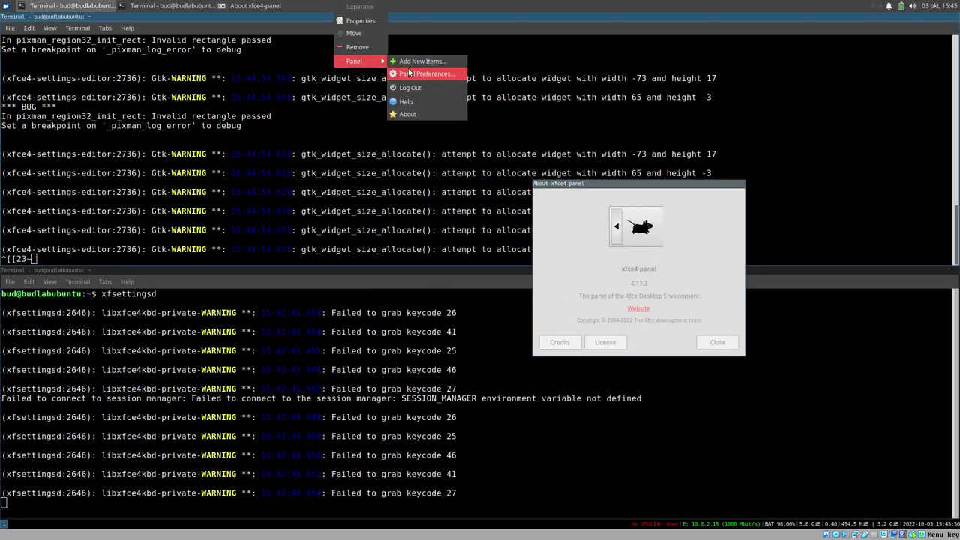
click(409, 73)
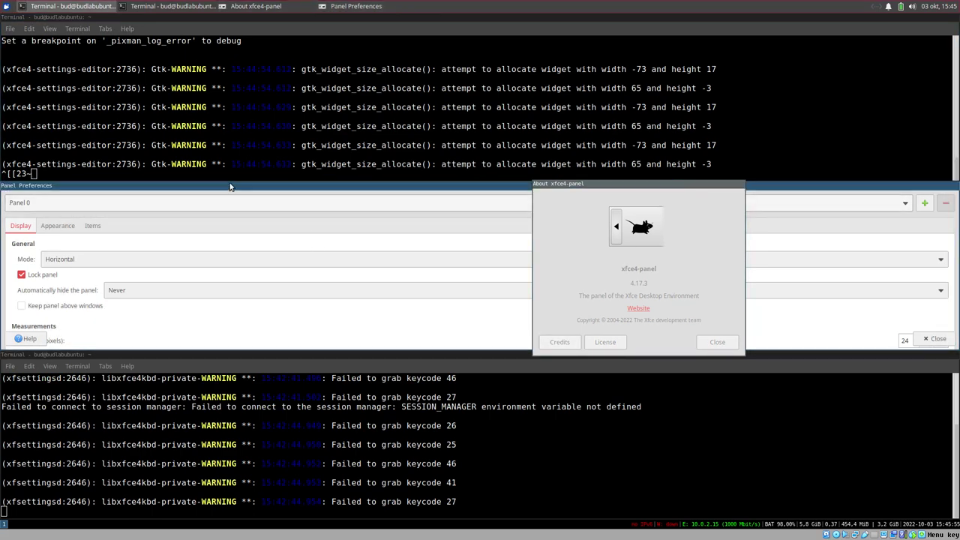
- Shrink the Panel Preferences tile slightly, move the About dialog clear of its title bar, and focus Panel Preferences
mouse_move(230, 186)
mouse_down()
mouse_move(238, 120)
mouse_move(240, 197)
mouse_up()
drag(567, 183, 550, 319)
click(106, 78)
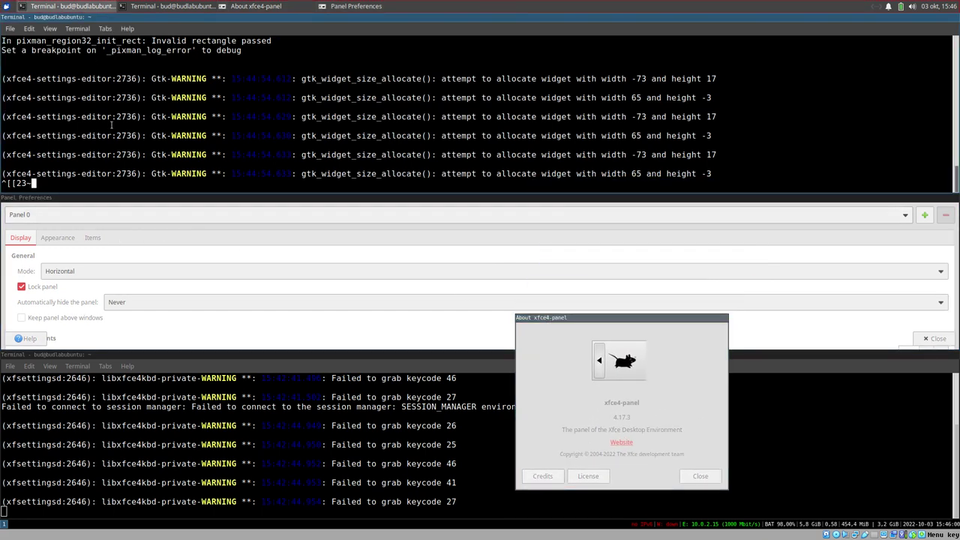
click(450, 281)
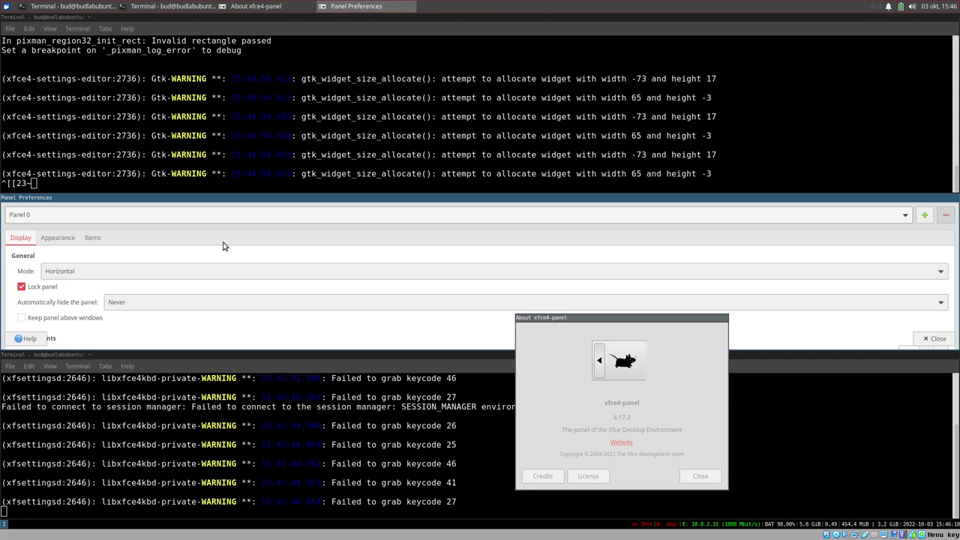
- Tile Panel Preferences to the right of both terminals and narrow it to about a third of the screen width
key(super+shift+Right)
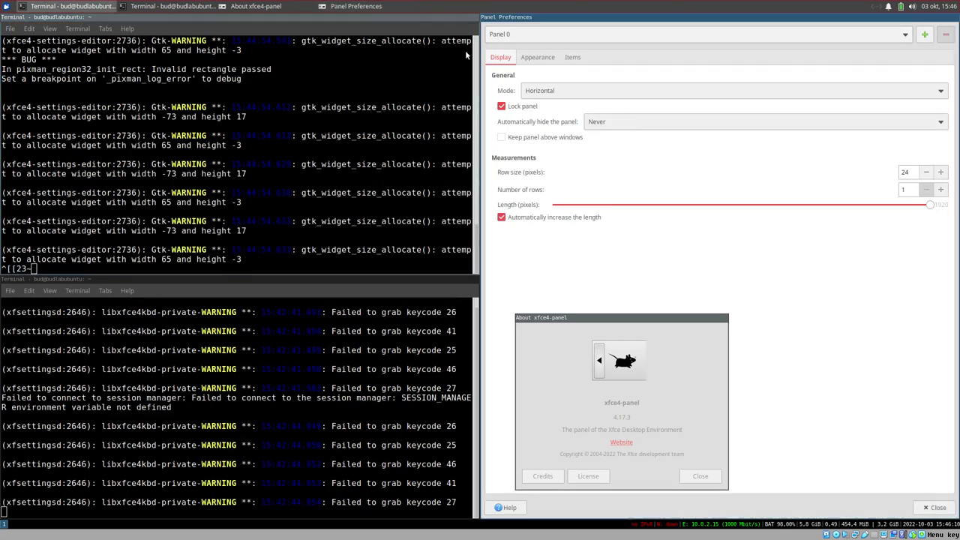
drag(580, 317, 697, 283)
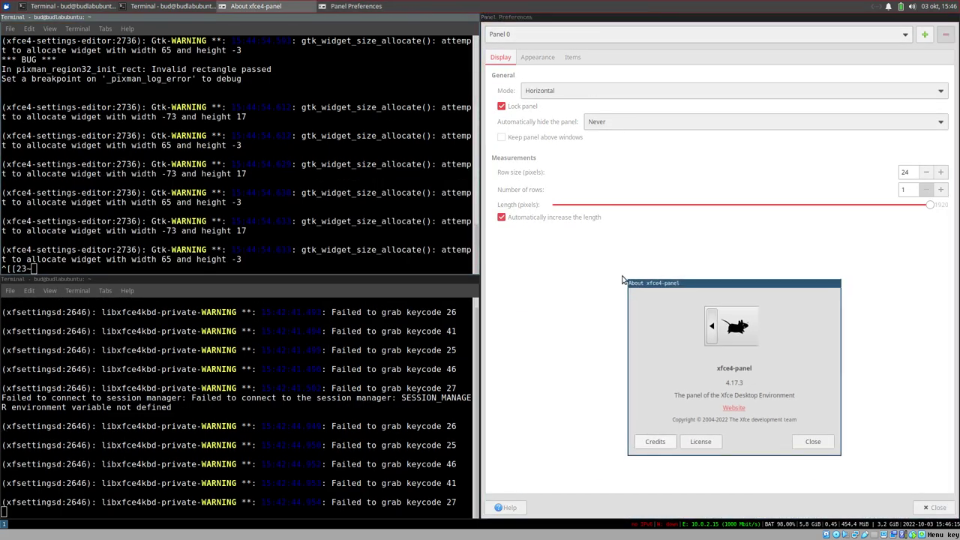
click(486, 269)
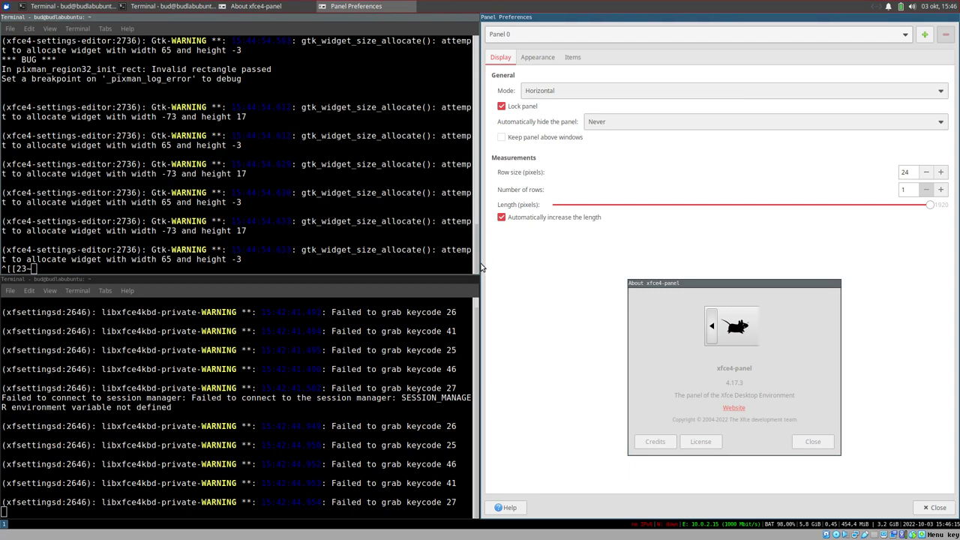
drag(483, 268, 652, 270)
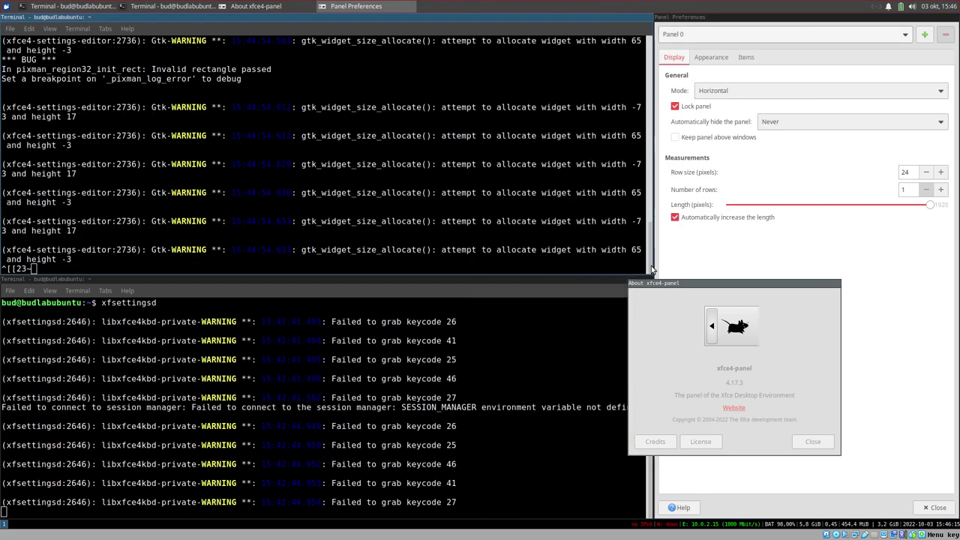
click(348, 114)
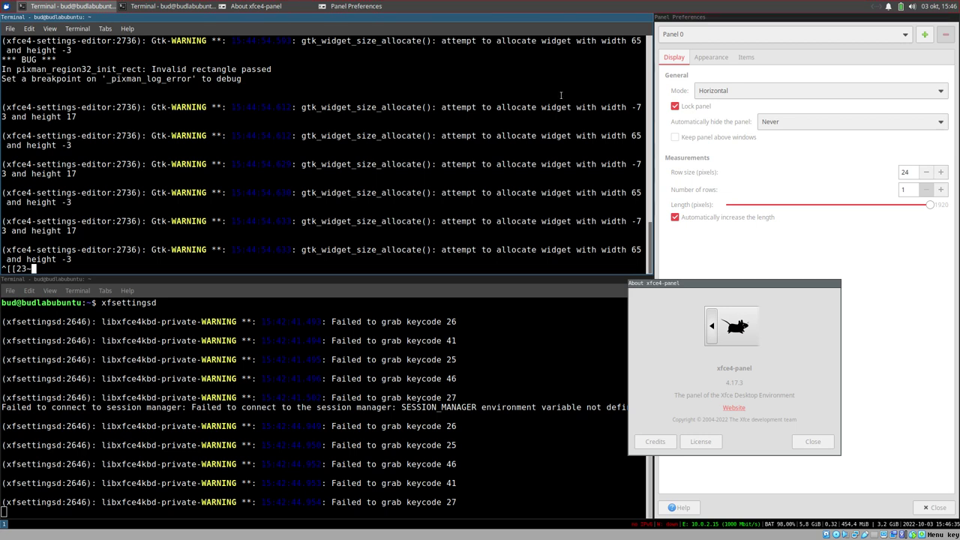
- Launch the Thunar file manager, check how its About dialog is decorated, and close that dialog
click(5, 6)
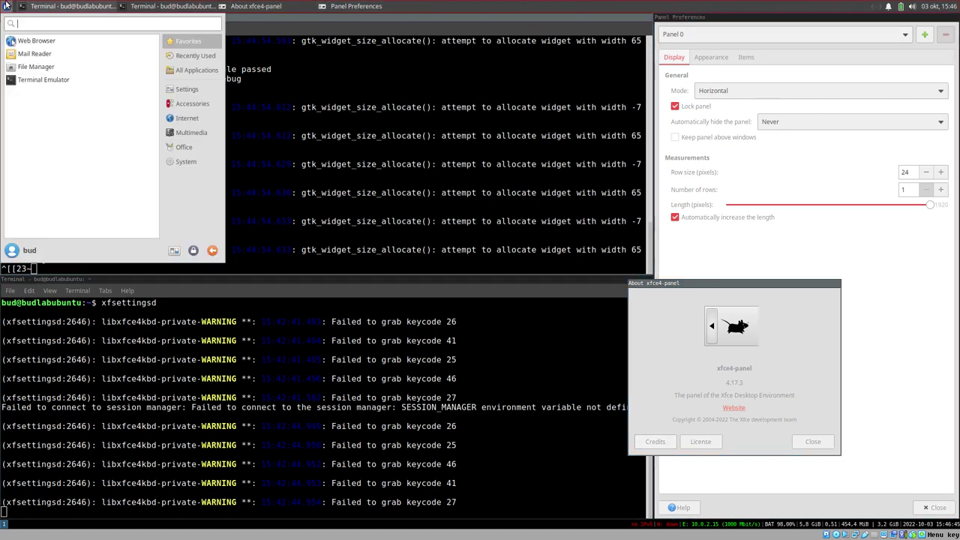
click(53, 67)
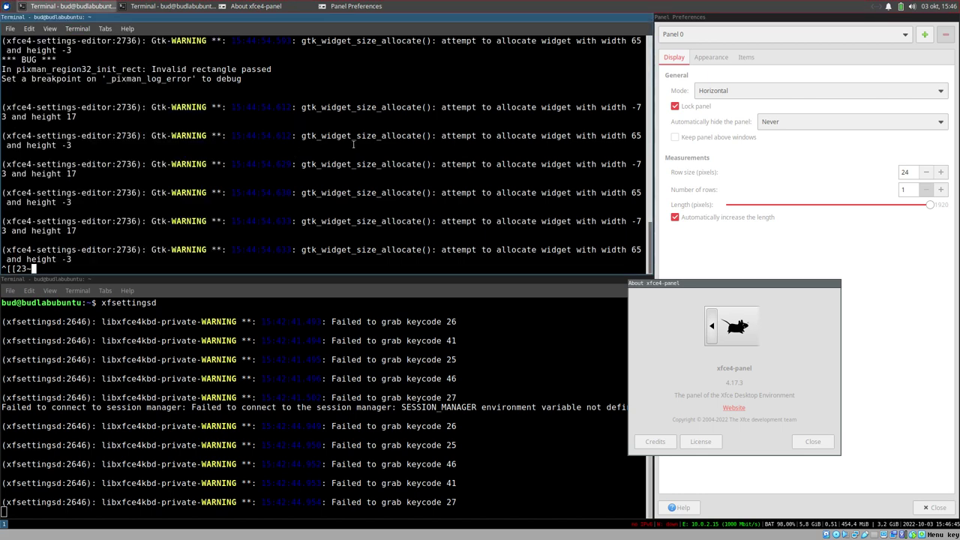
click(30, 203)
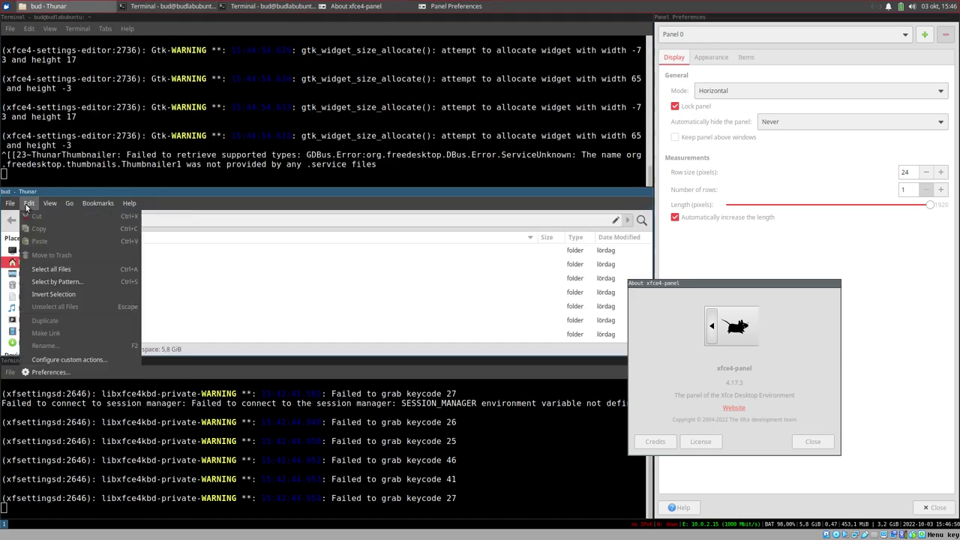
click(135, 229)
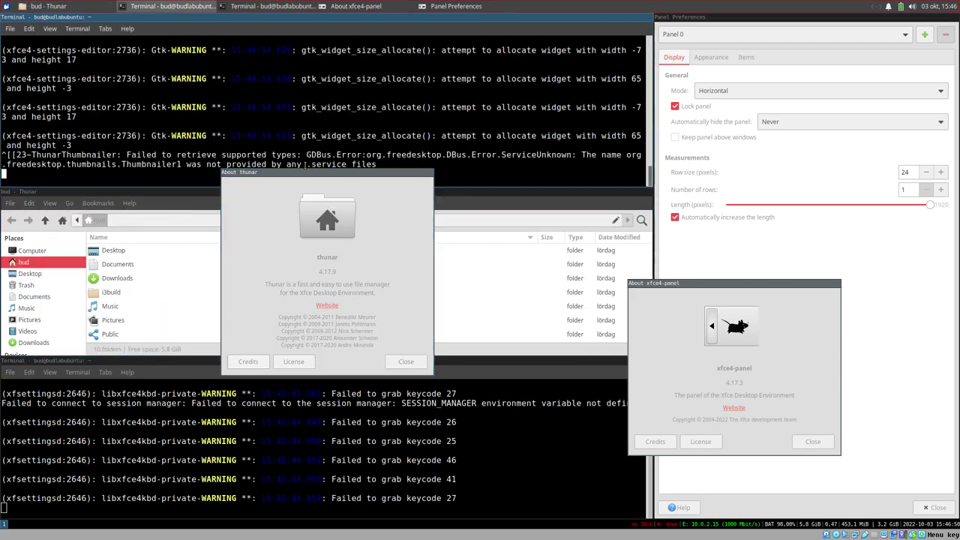
click(408, 357)
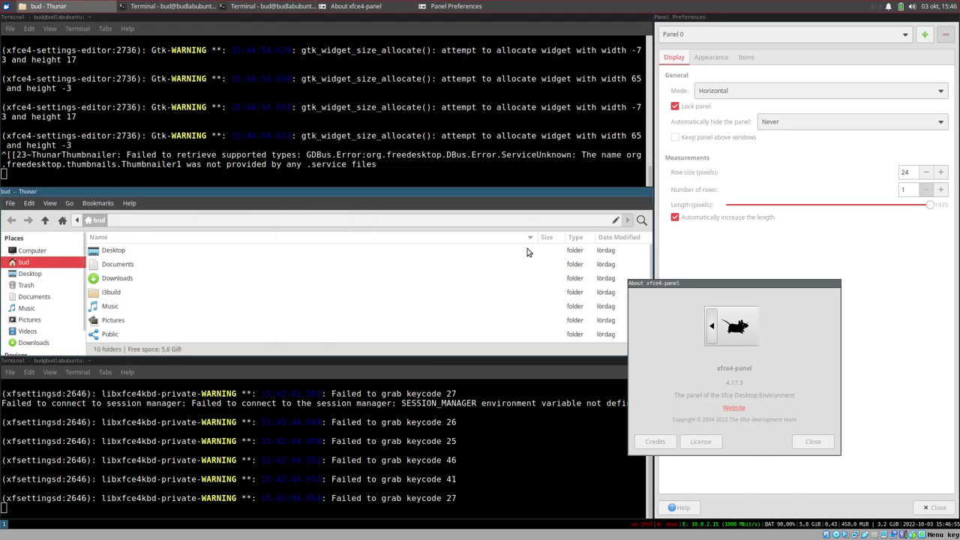
click(555, 205)
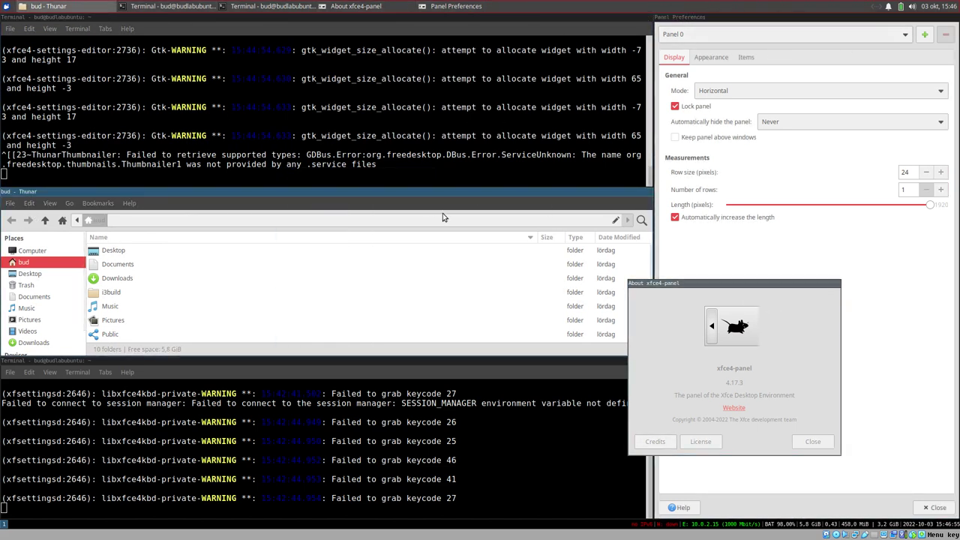
- Close the Thunar window and enlarge the xfsettingsd terminal by raising the divider between the two terminals
click(10, 203)
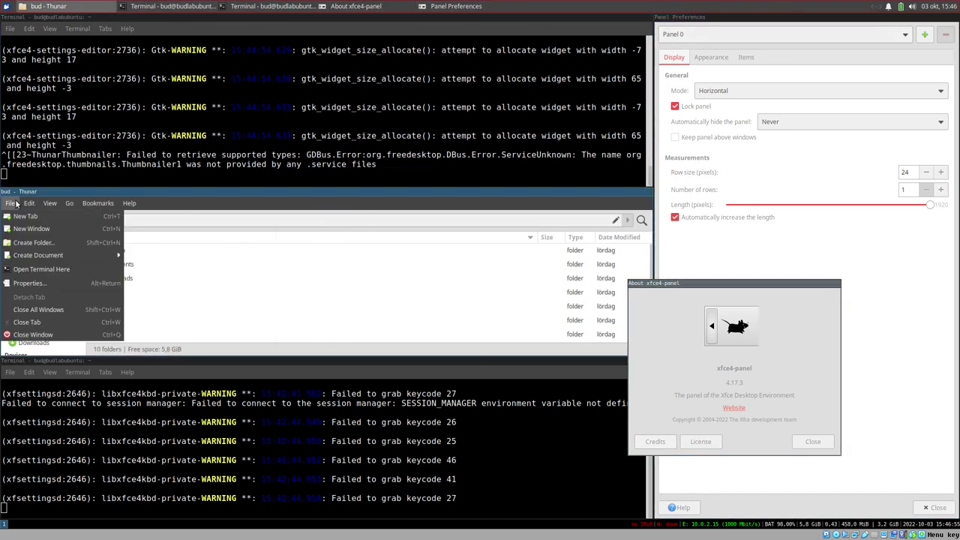
click(34, 334)
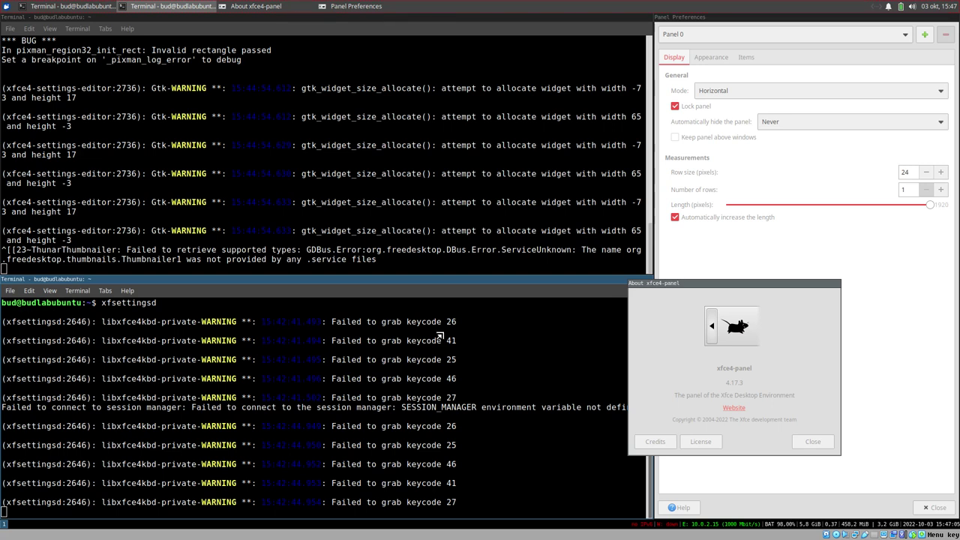
click(443, 335)
key(Escape)
drag(421, 283, 417, 113)
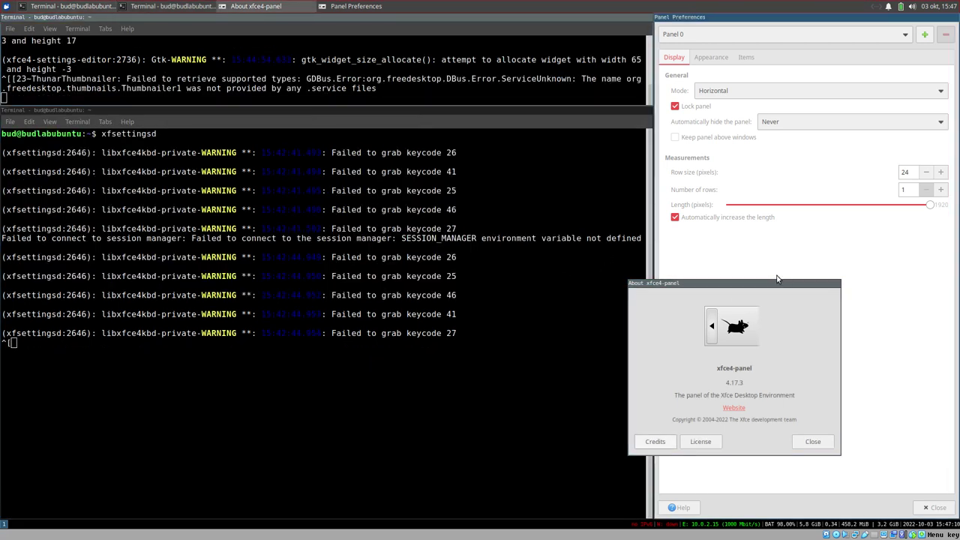
- Move the About xfce4-panel dialog off Panel Preferences onto the xfsettingsd terminal, and compare both windows' title bars by switching focus
drag(758, 285, 508, 316)
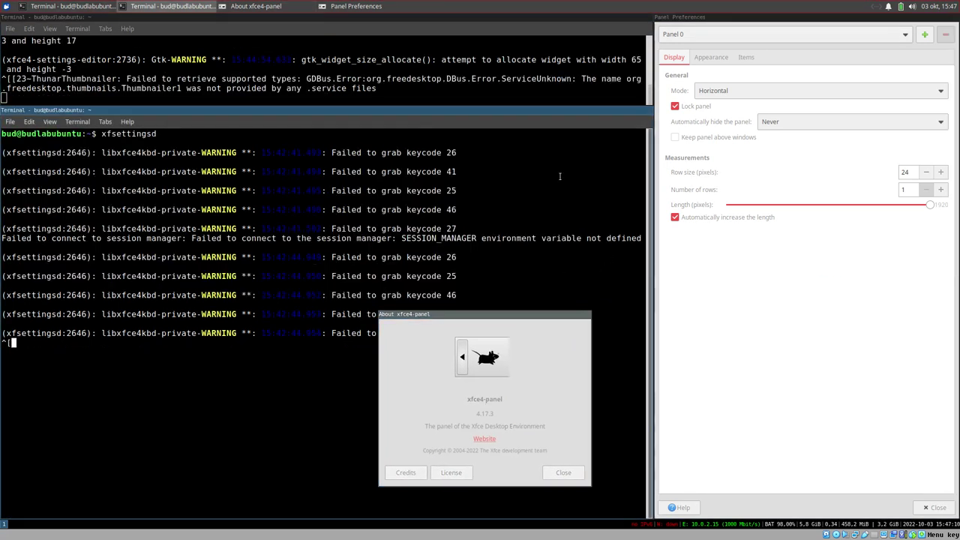
click(421, 153)
click(732, 119)
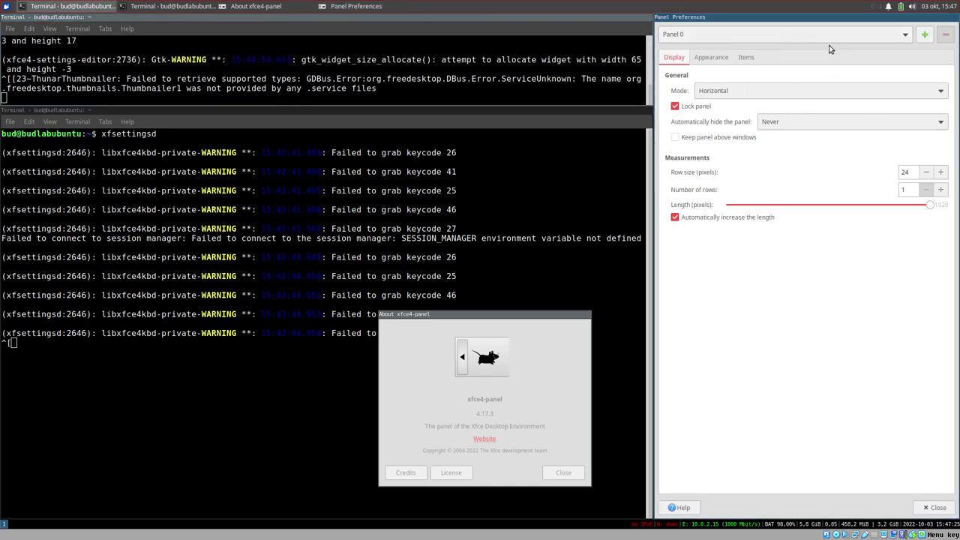
click(555, 381)
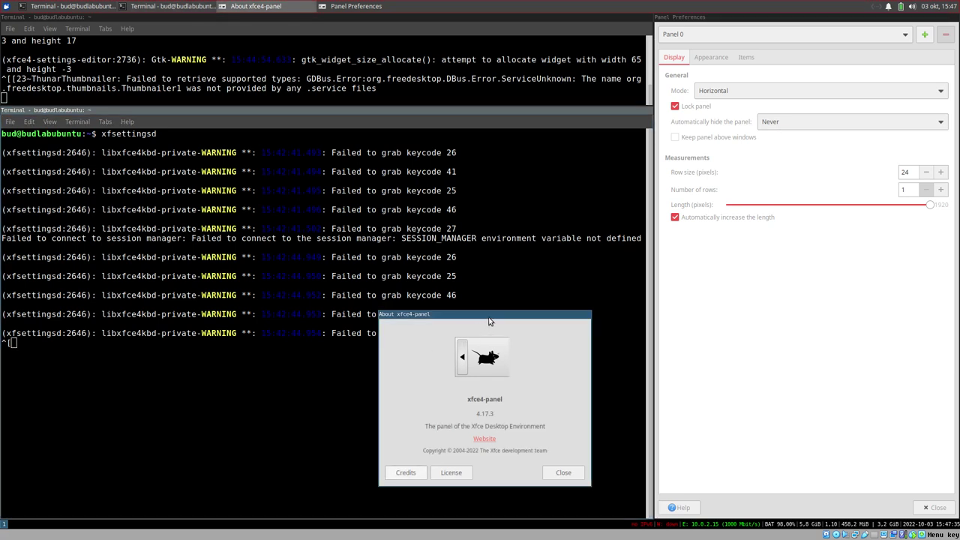
drag(488, 321, 536, 348)
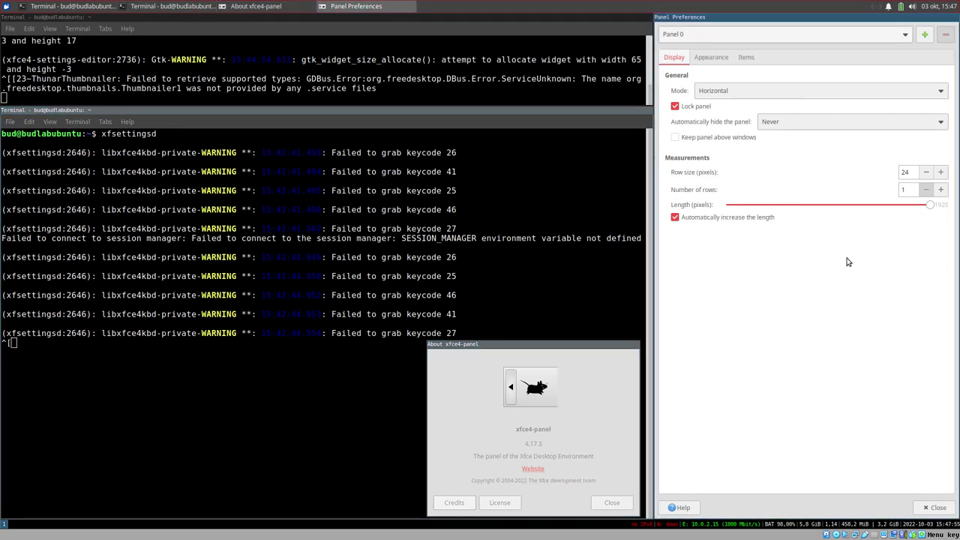
- Close the About xfce4-panel and Panel Preferences dialogs, and lower the divider to give the upper terminal more than half the height
click(612, 503)
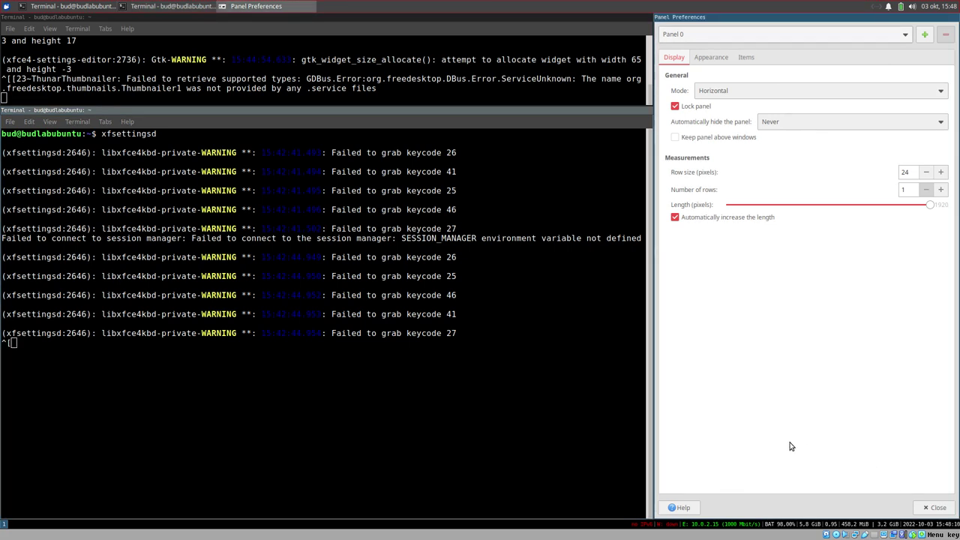
click(935, 508)
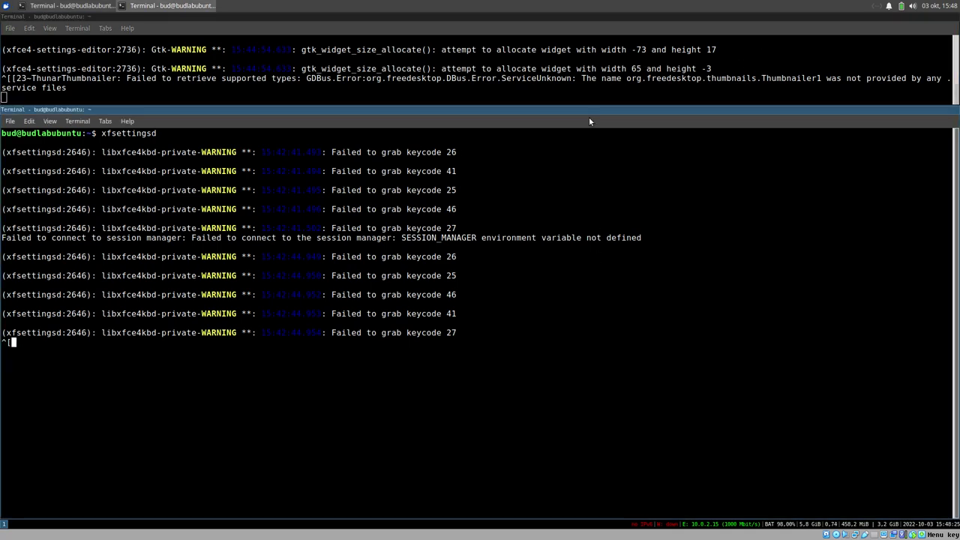
drag(566, 110, 554, 331)
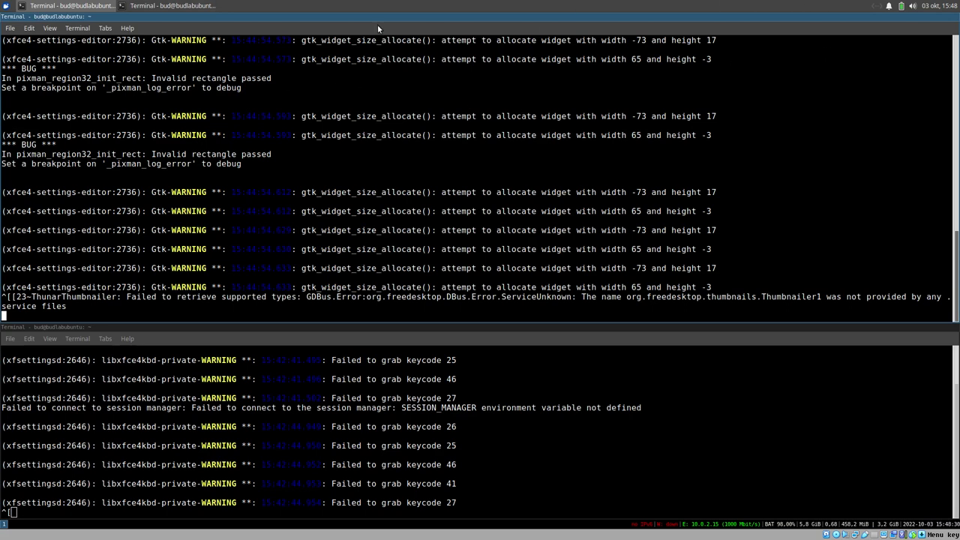
- Switch to workspace 1, open the "0004 distro tumbling xubuntu ed" wiki page in Vivaldi, and show the status panel
key(super+1)
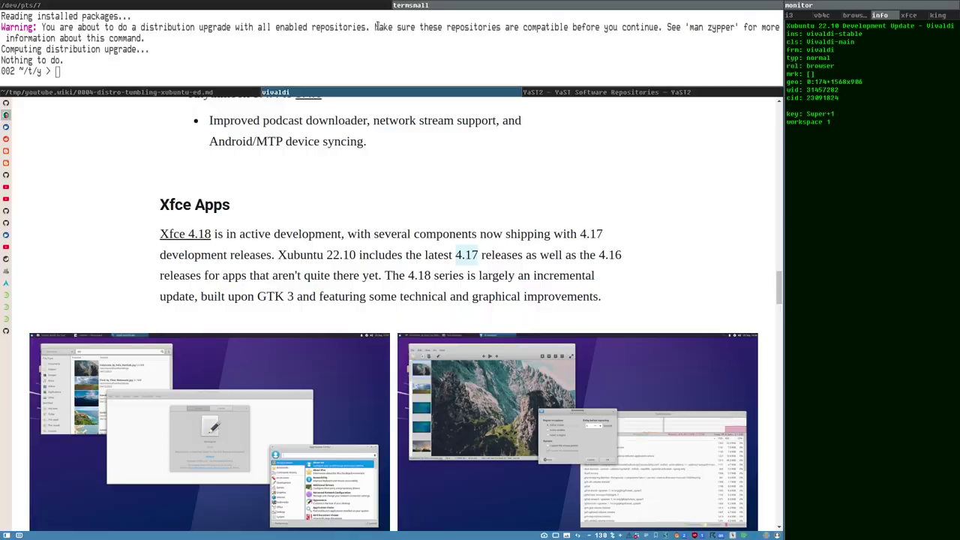
click(6, 105)
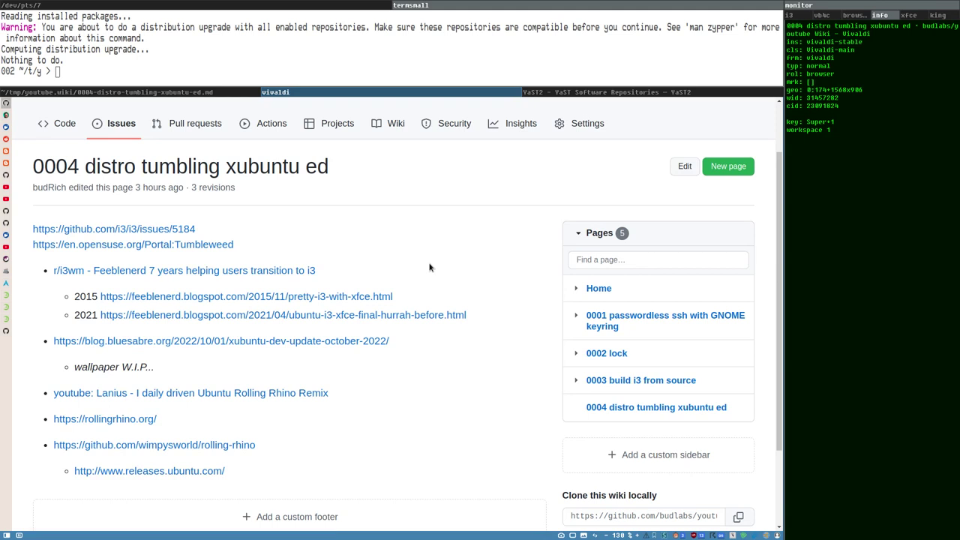
key(super+b)
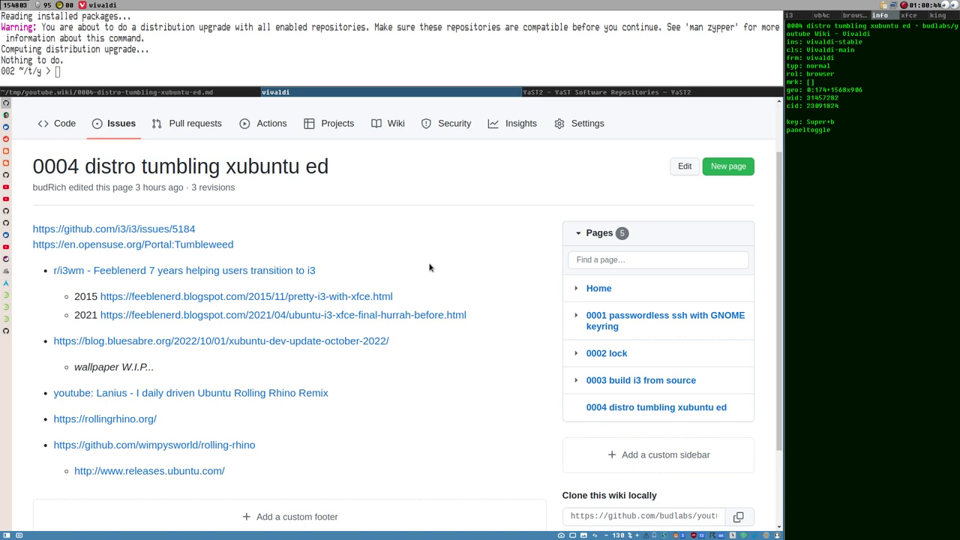
key(shift+F10)
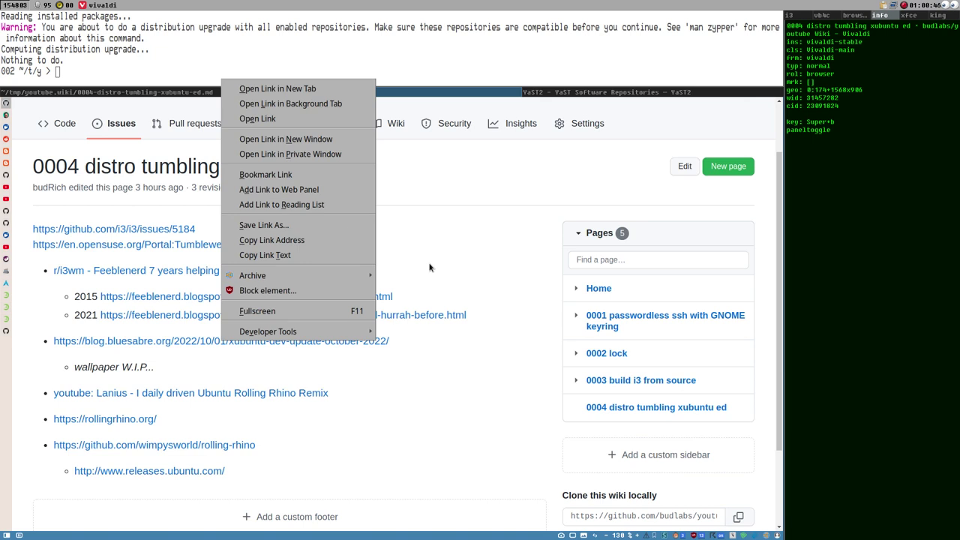
key(Escape)
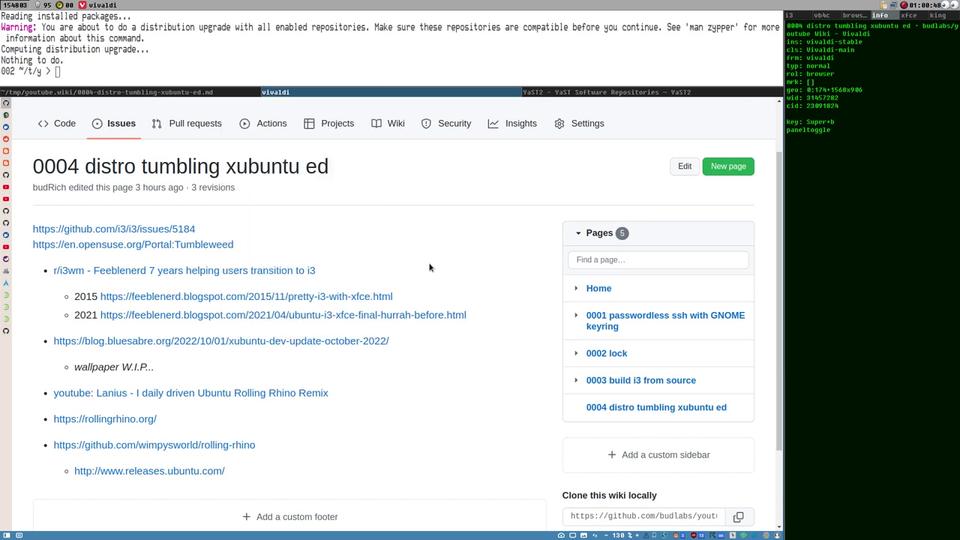